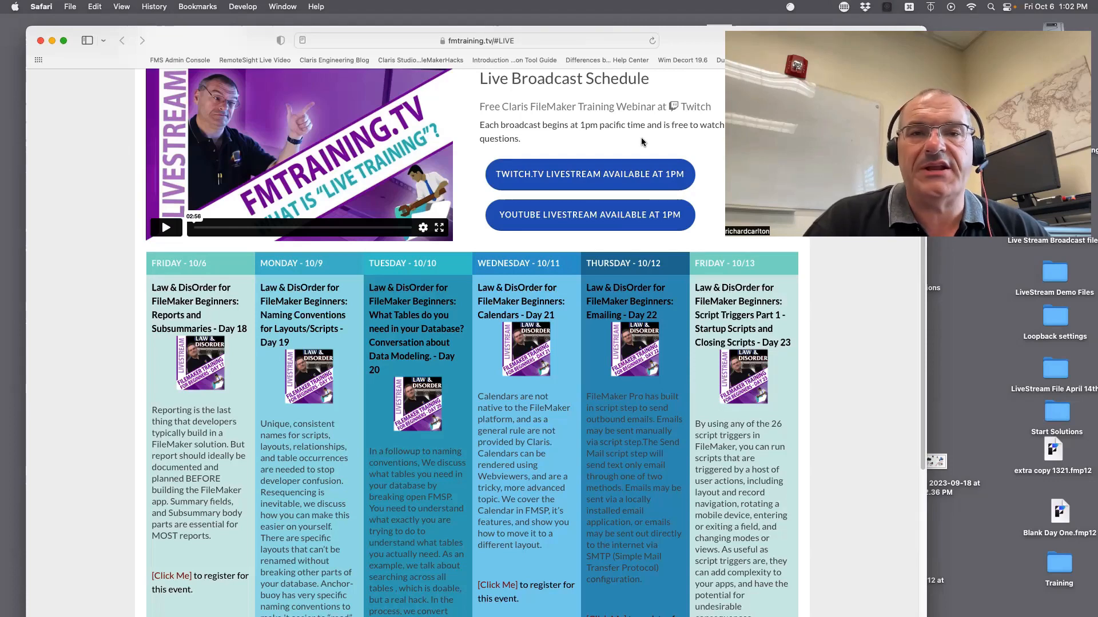
{"action": "key", "text": "super+n"}
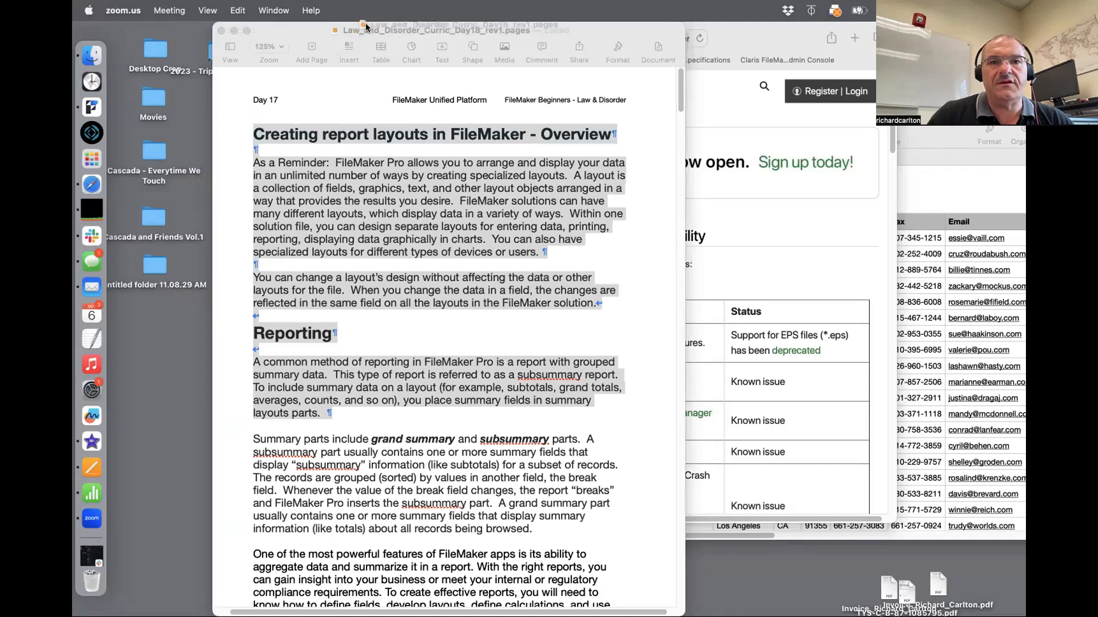
Close the 500 spreadsheet and move the Law_and_Disorder_Curric_Day18_rev1.pages document aside to uncover the desktop files
{"action": "left_click_drag", "start_coordinate": [290, 30], "coordinate": [689, 6]}
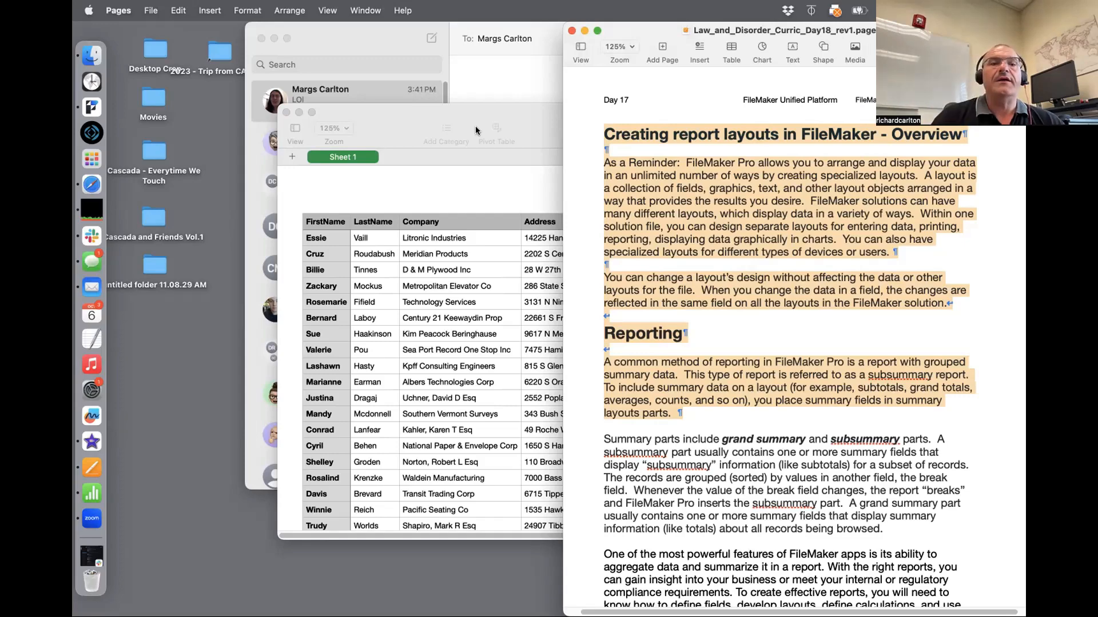
{"action": "left_click_drag", "start_coordinate": [422, 122], "coordinate": [373, 100]}
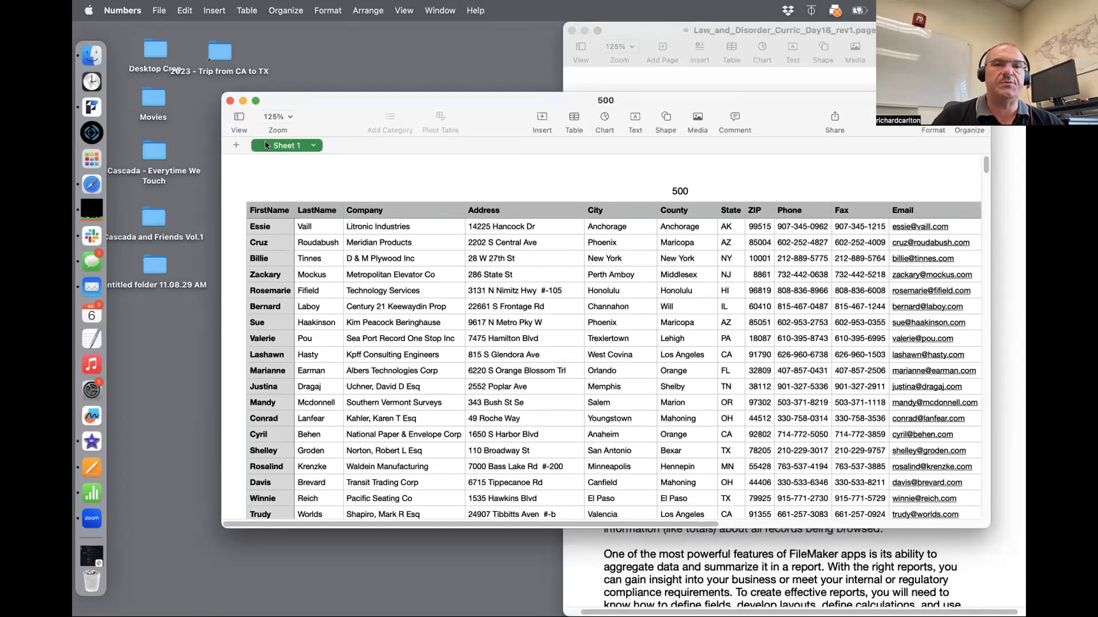
{"action": "left_click", "coordinate": [229, 102]}
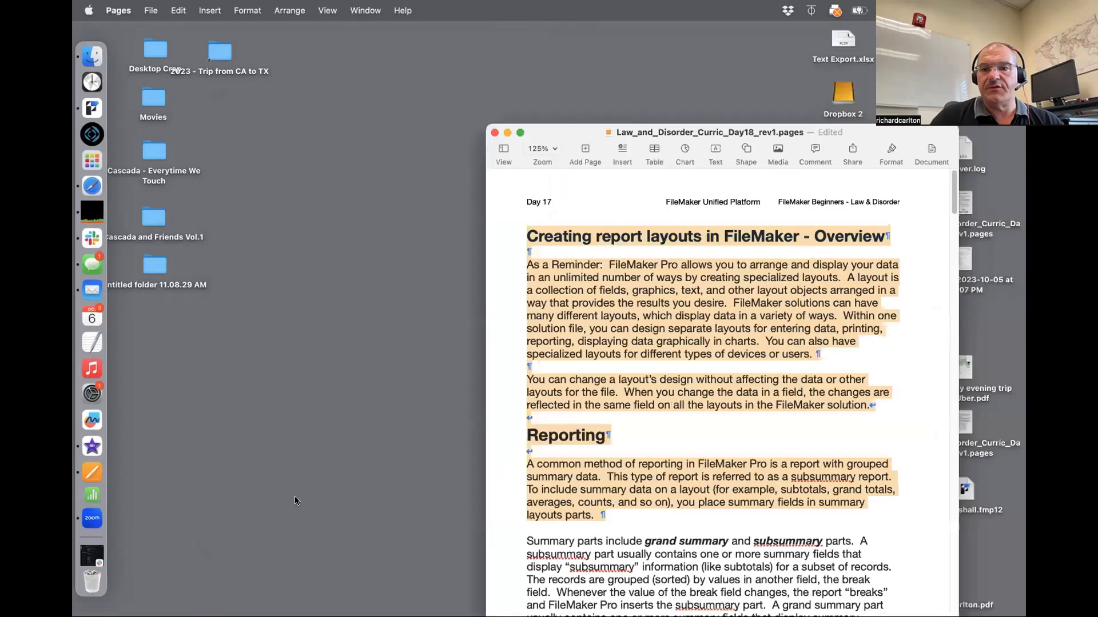
{"action": "left_click_drag", "start_coordinate": [295, 497], "coordinate": [250, 590]}
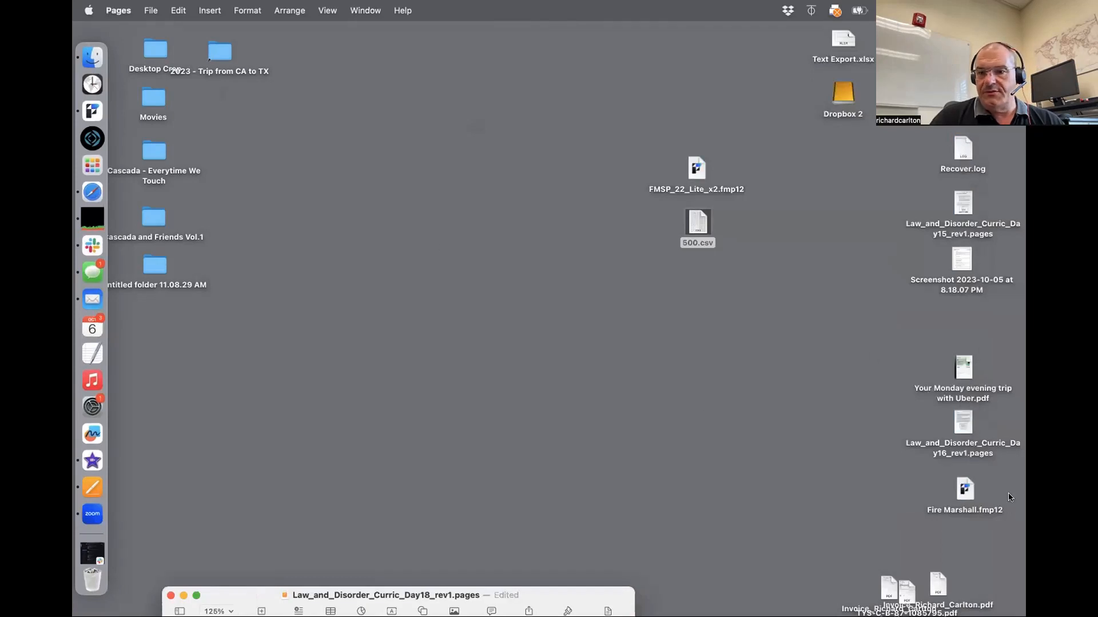
Open 500.csv from the desktop with FileMaker Pro and save the new file as Report Sample.fmp12 on the desktop
{"action": "left_click_drag", "start_coordinate": [691, 214], "coordinate": [103, 112]}
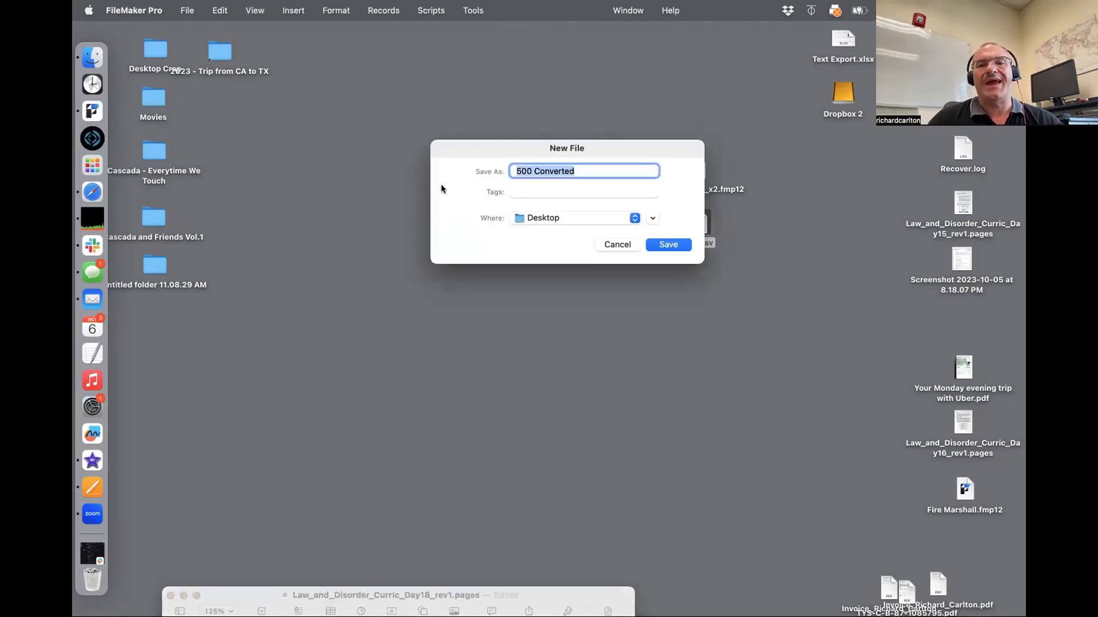
{"action": "type", "text": "Report "}
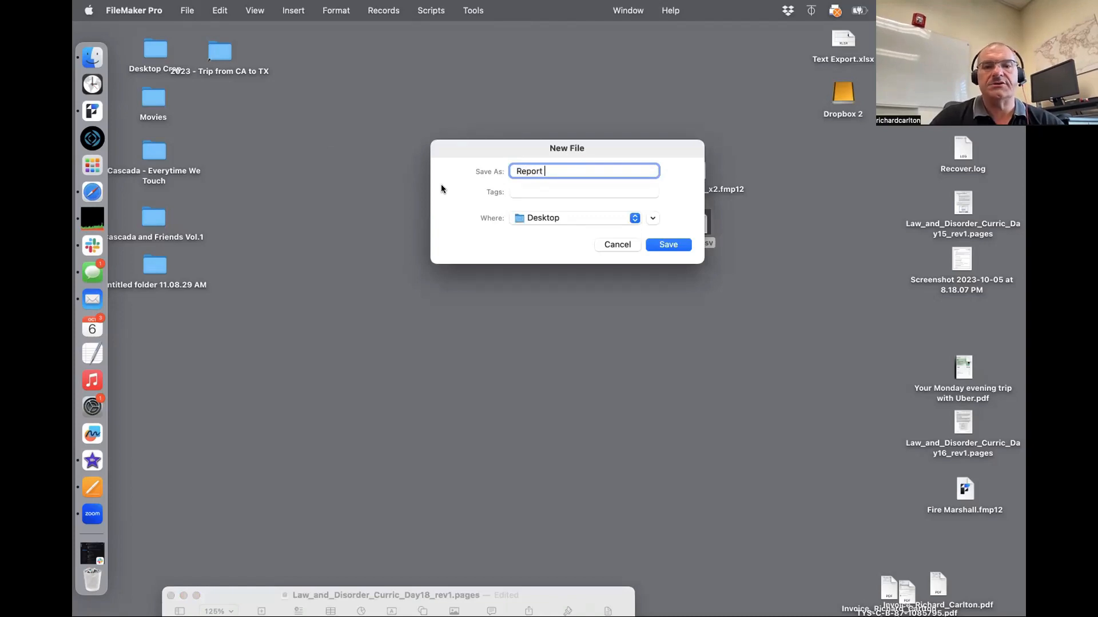
{"action": "type", "text": "Sample"}
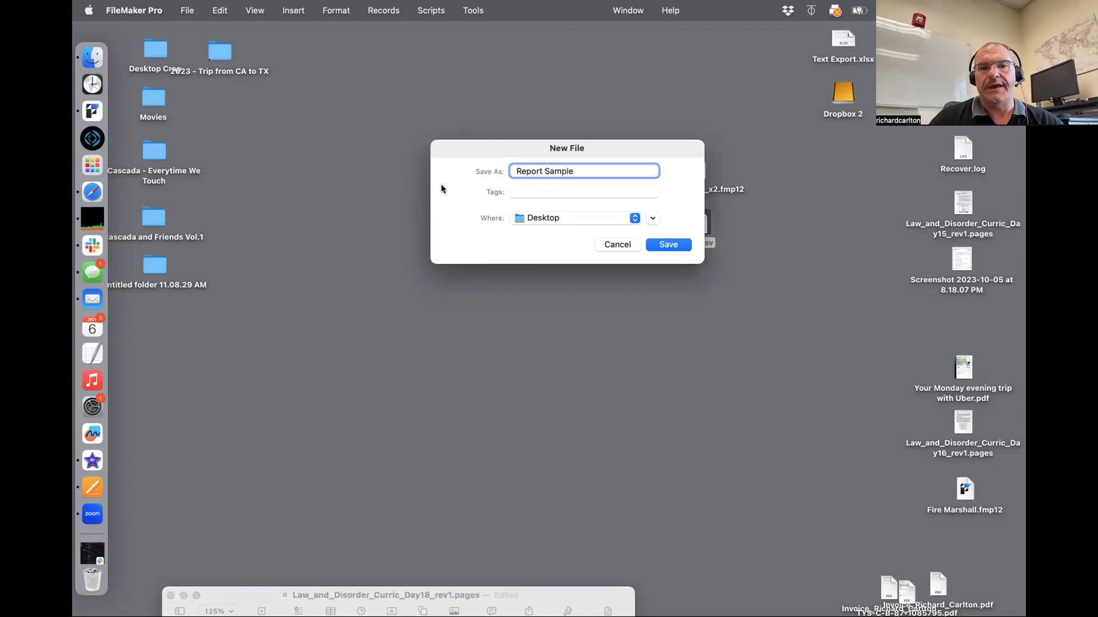
{"action": "type", "text": ".fmp12"}
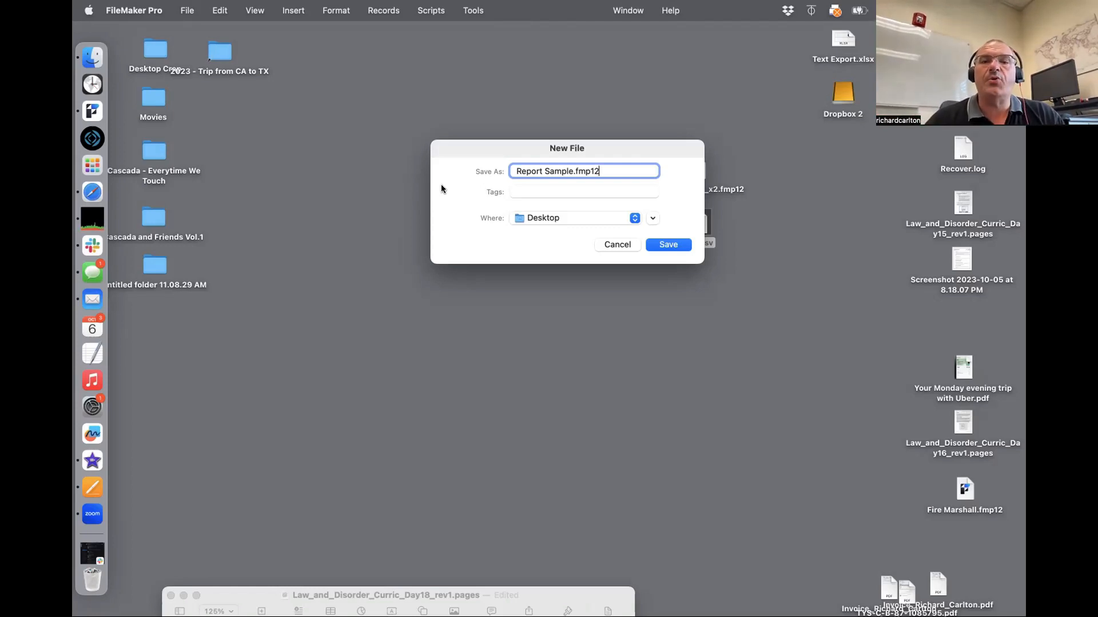
{"action": "key", "text": "Return"}
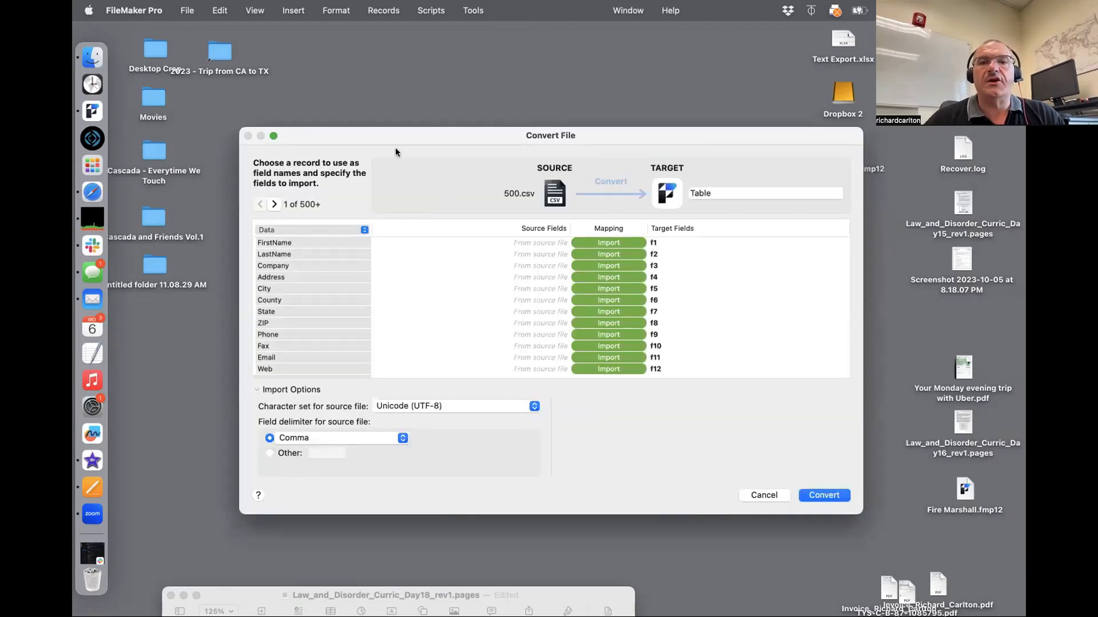
Convert 500.csv with its first record treated as data, and widen the resulting table window
{"action": "left_click_drag", "start_coordinate": [423, 133], "coordinate": [393, 129]}
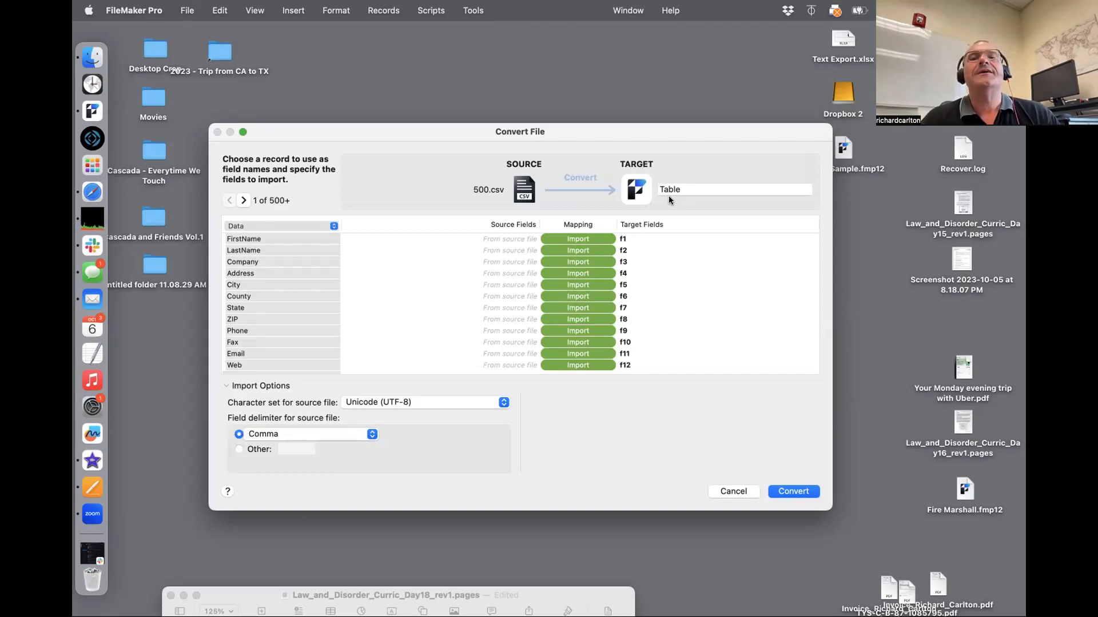
{"action": "left_click", "coordinate": [807, 492]}
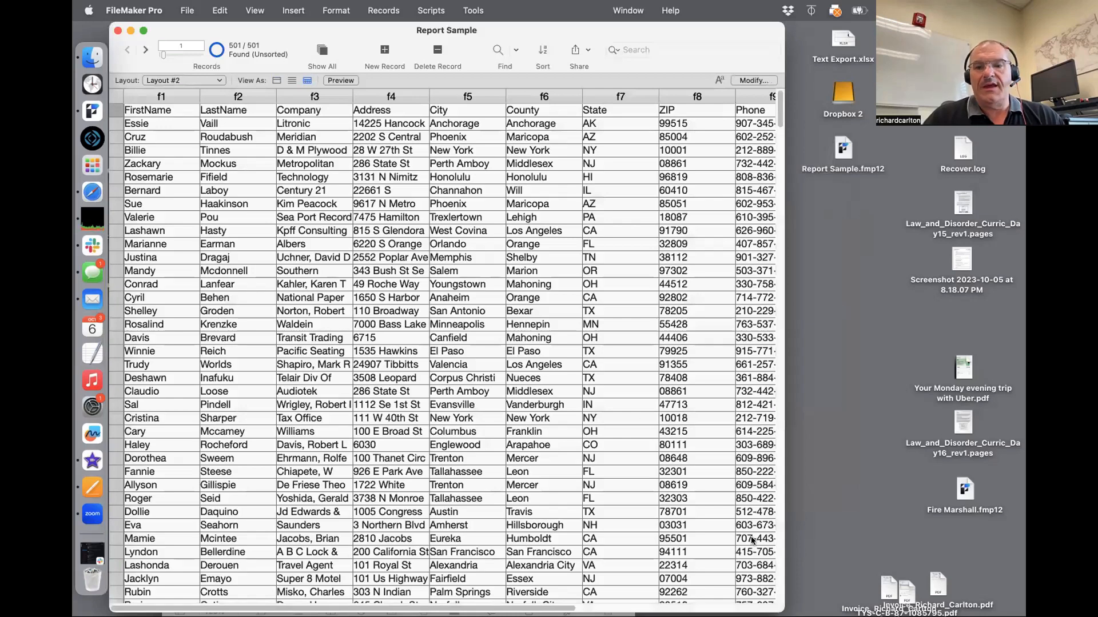
{"action": "left_click_drag", "start_coordinate": [784, 611], "coordinate": [877, 615]}
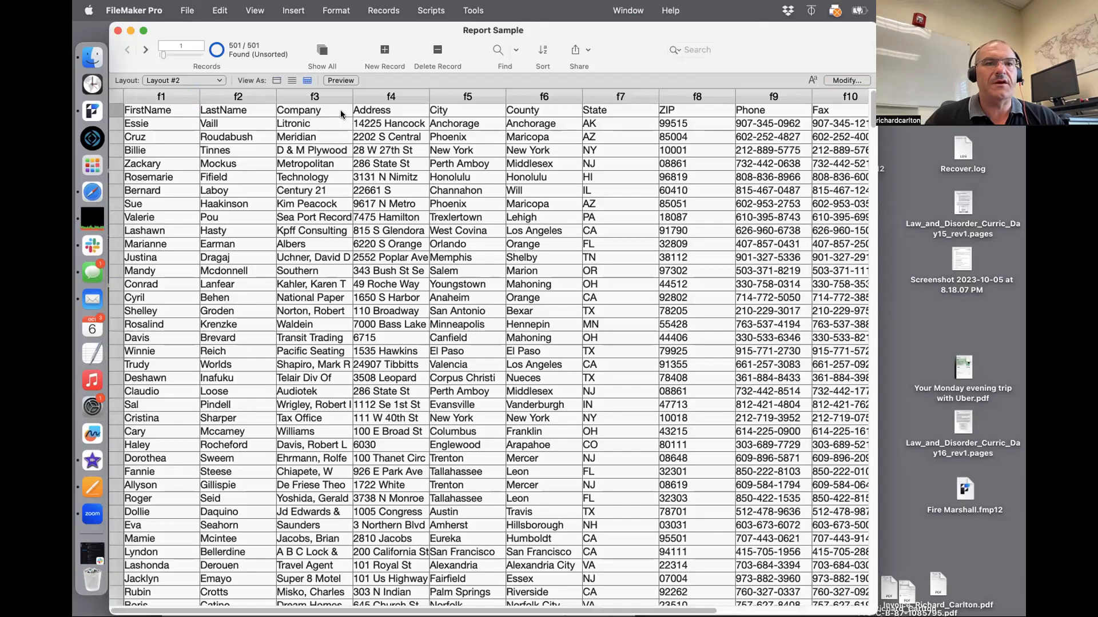
Close the converted file and delete Report Sample.fmp12 from the desktop
{"action": "left_click", "coordinate": [118, 30]}
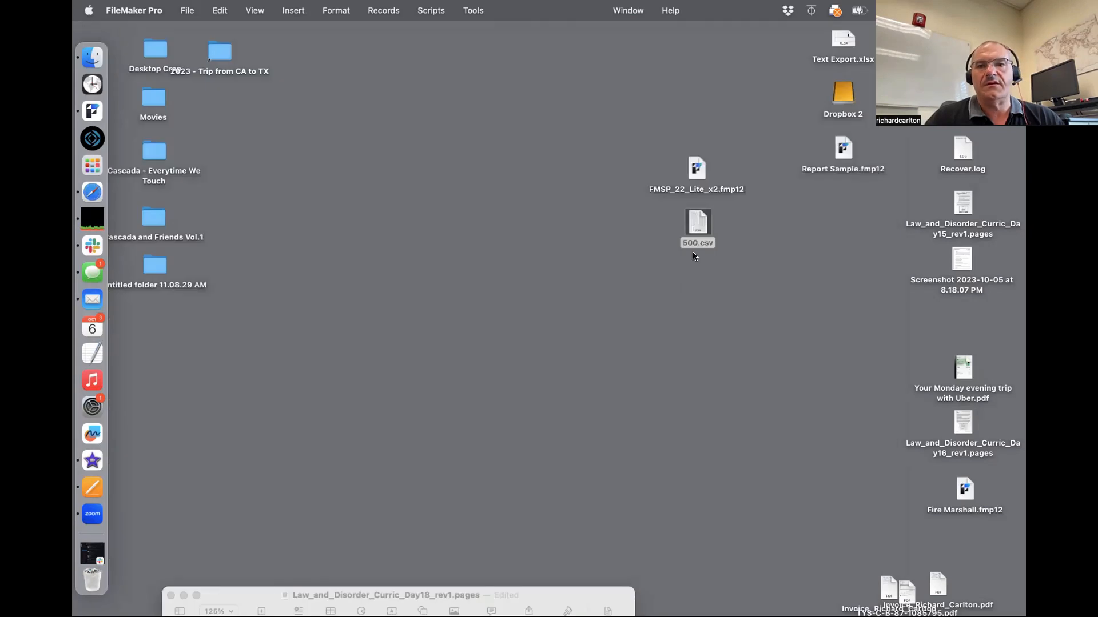
{"action": "left_click_drag", "start_coordinate": [818, 165], "coordinate": [717, 298]}
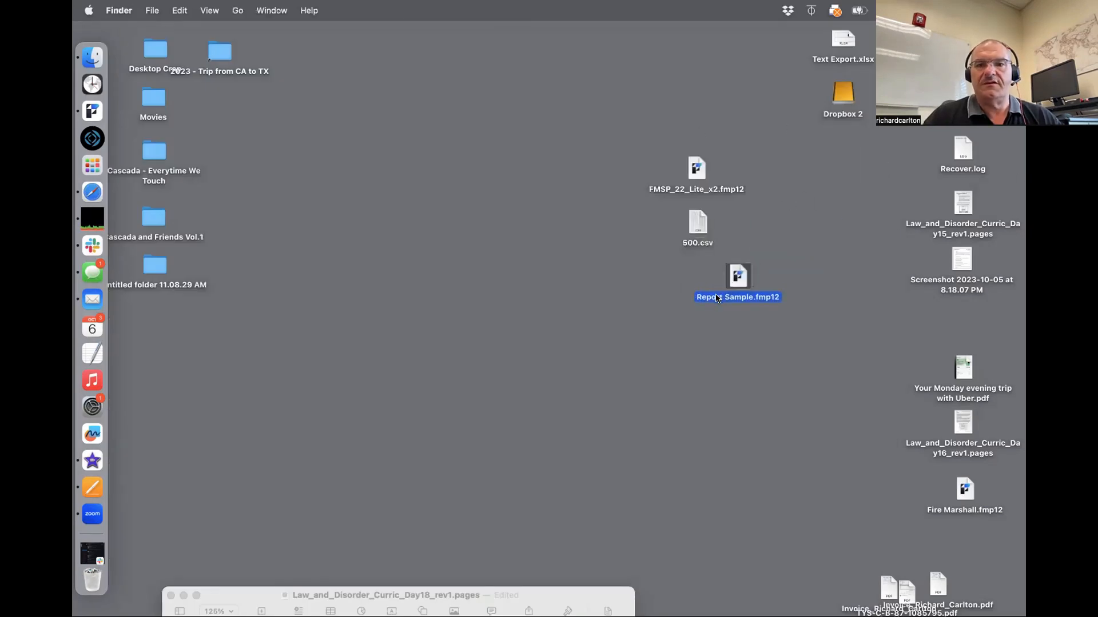
{"action": "key", "text": "Return"}
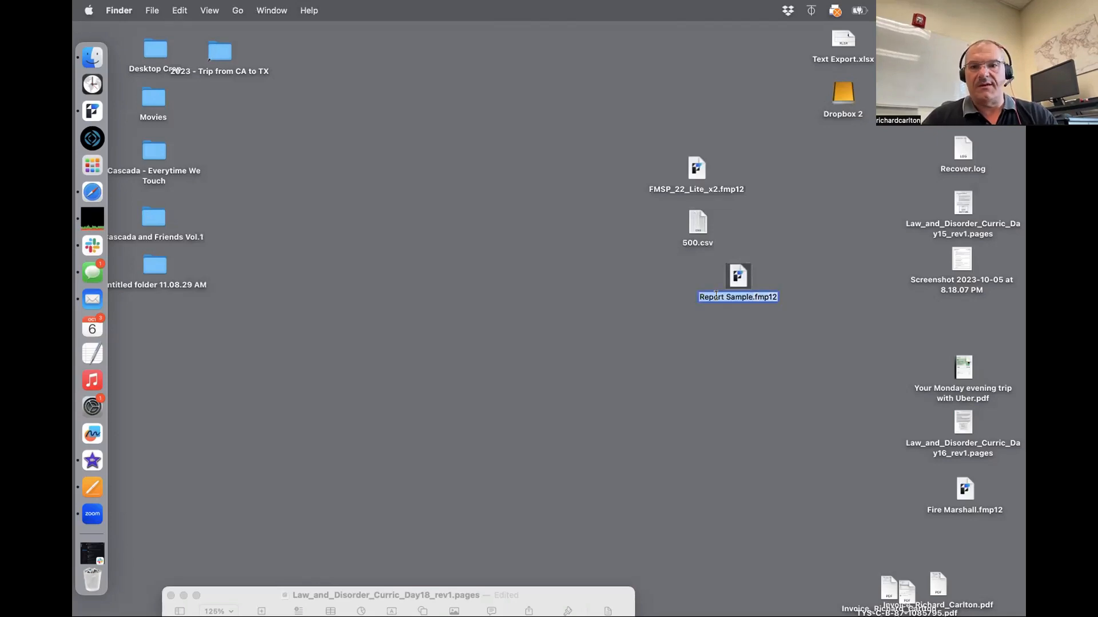
{"action": "left_click", "coordinate": [669, 303]}
{"action": "left_click_drag", "start_coordinate": [677, 290], "coordinate": [749, 318]}
{"action": "key", "text": "super+BackSpace"}
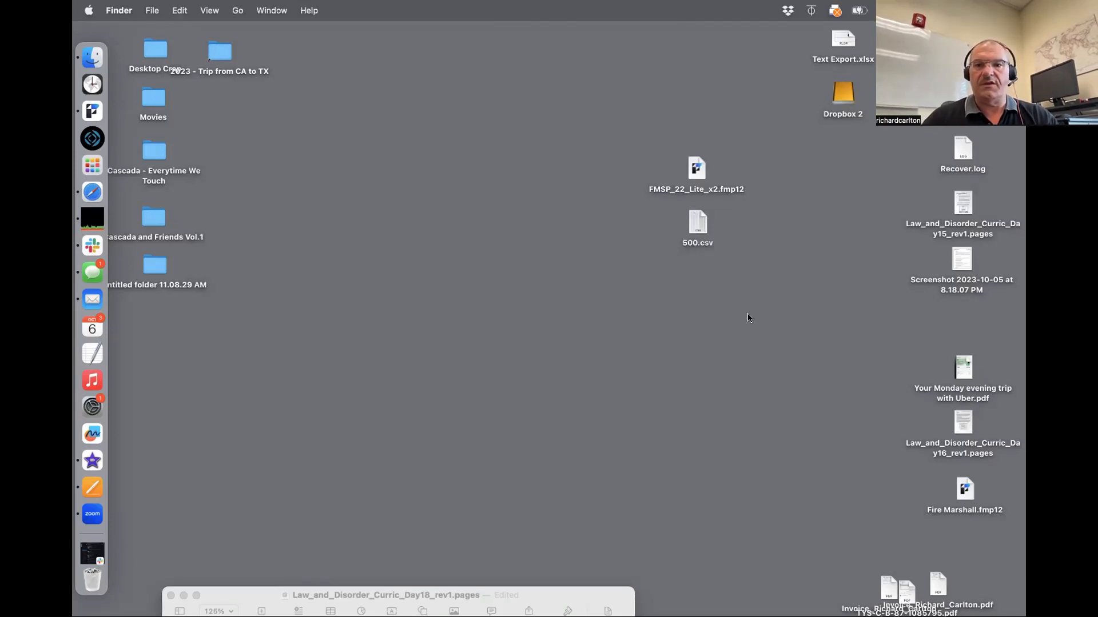
Start a fresh FileMaker Pro conversion of 500.csv, naming the new desktop file Report Sample.fmp12
{"action": "left_click", "coordinate": [700, 240]}
{"action": "left_click_drag", "start_coordinate": [469, 215], "coordinate": [92, 111]}
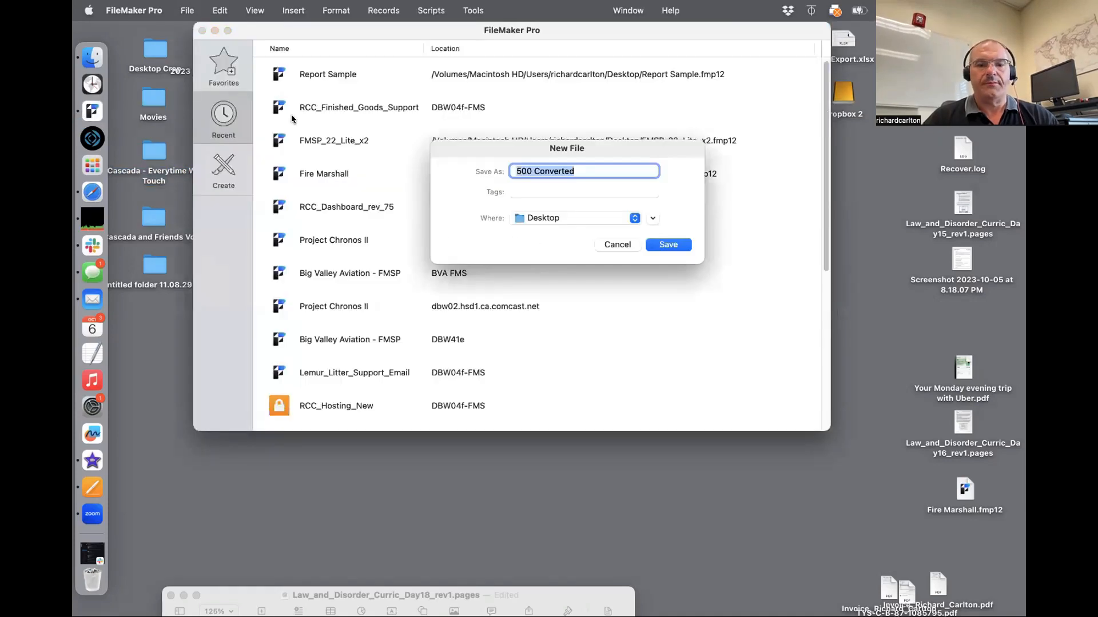
{"action": "type", "text": "Report Sample.fmp12"}
{"action": "key", "text": "Return"}
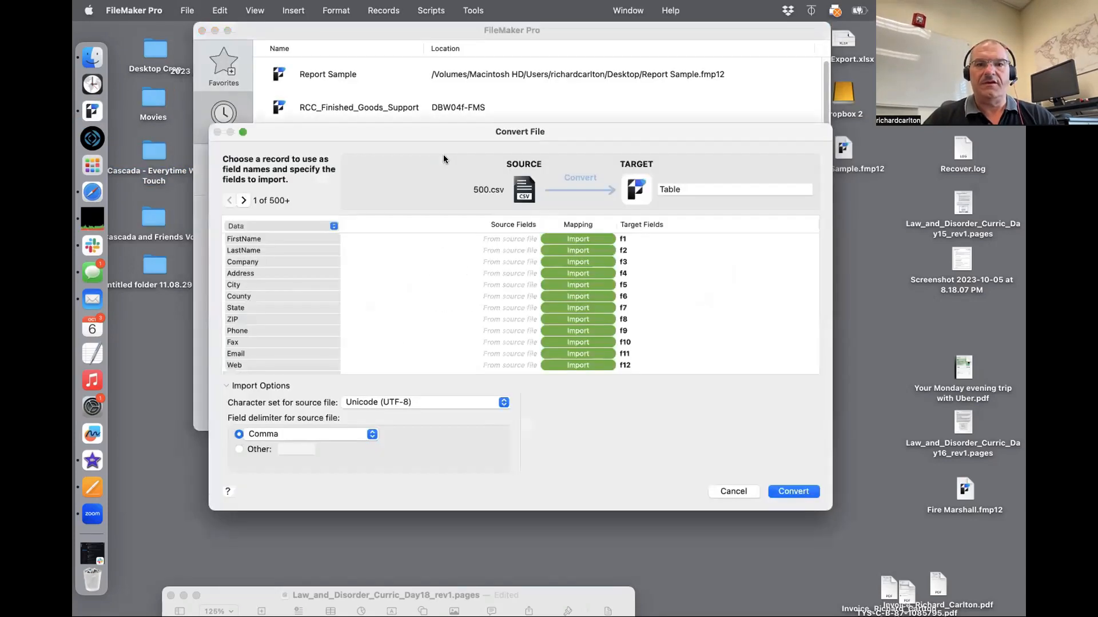
Set the first source record to Use as Field Names, comparing it with the Data option
{"action": "left_click", "coordinate": [278, 228]}
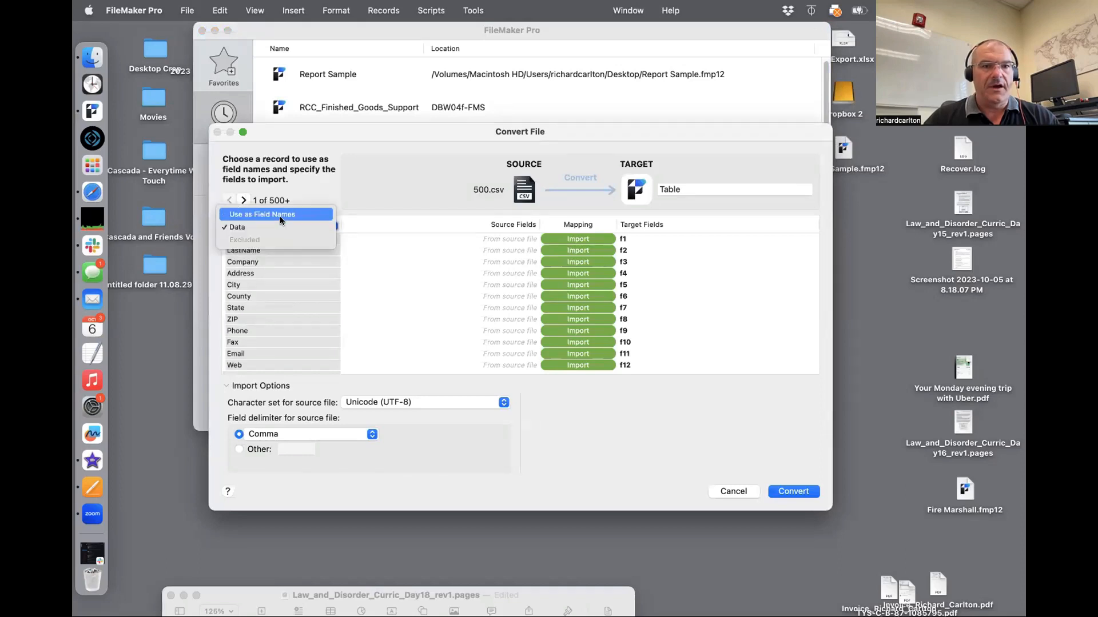
{"action": "left_click", "coordinate": [279, 215]}
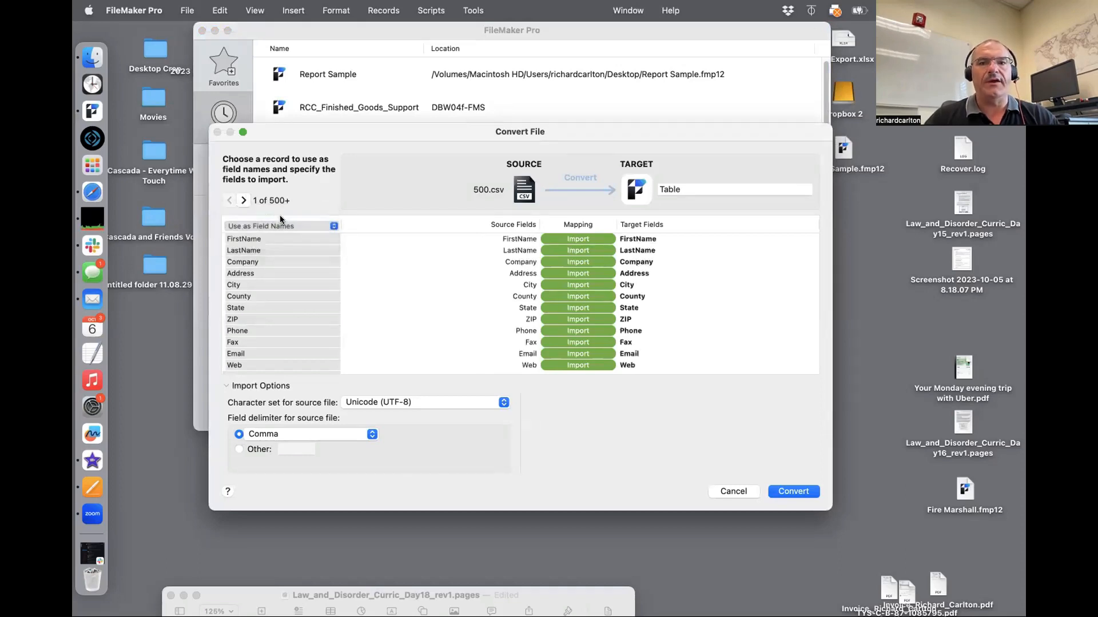
{"action": "left_click", "coordinate": [255, 226]}
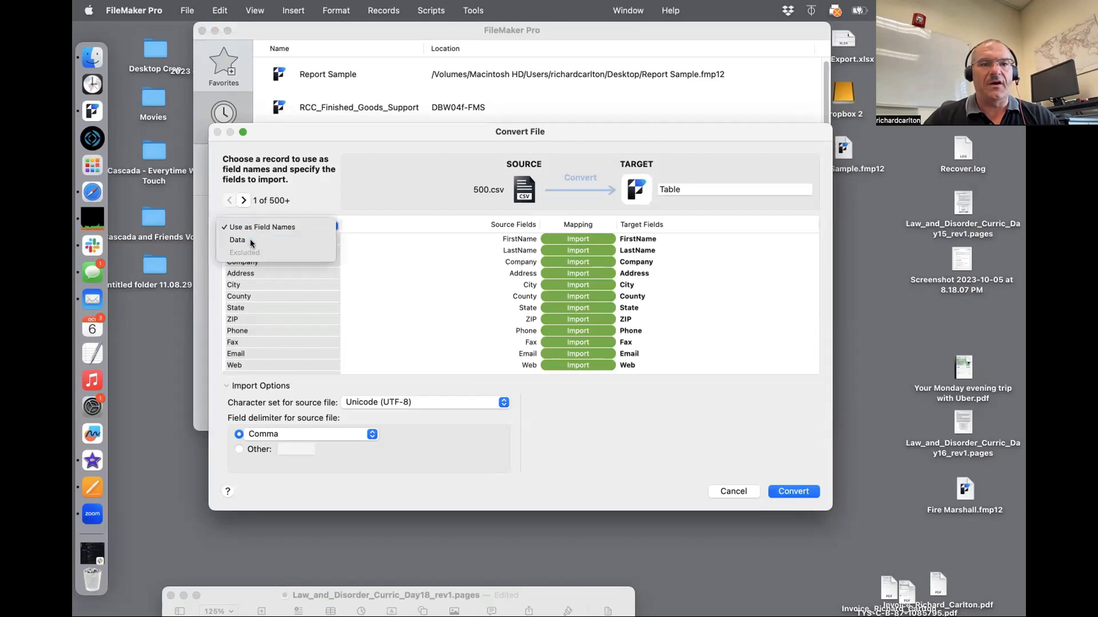
{"action": "left_click", "coordinate": [251, 240]}
{"action": "left_click", "coordinate": [252, 228]}
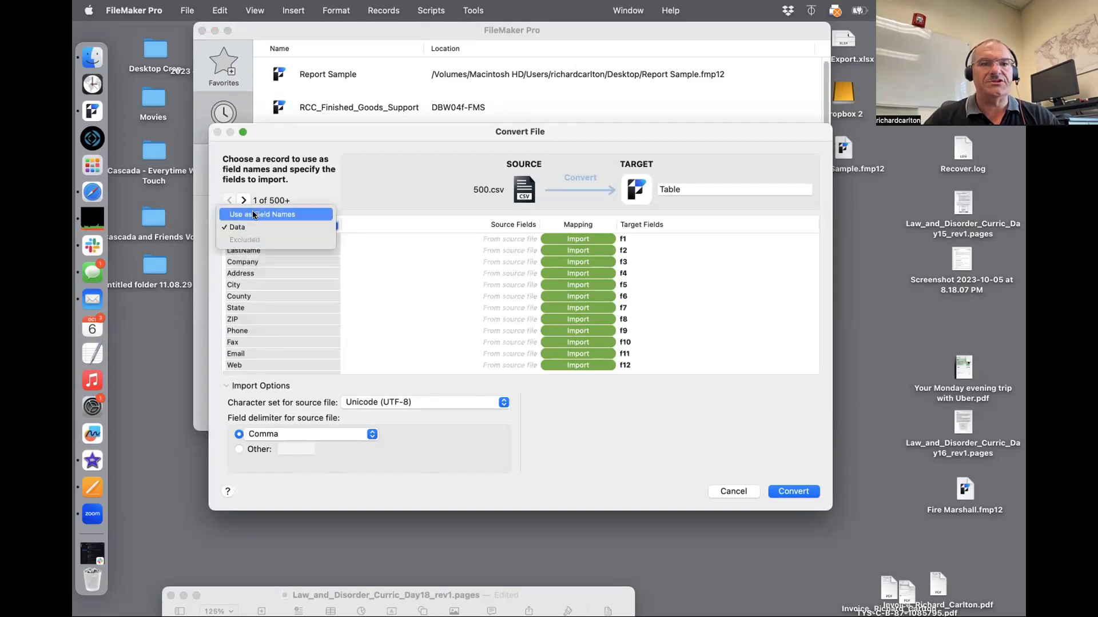
{"action": "left_click", "coordinate": [255, 215]}
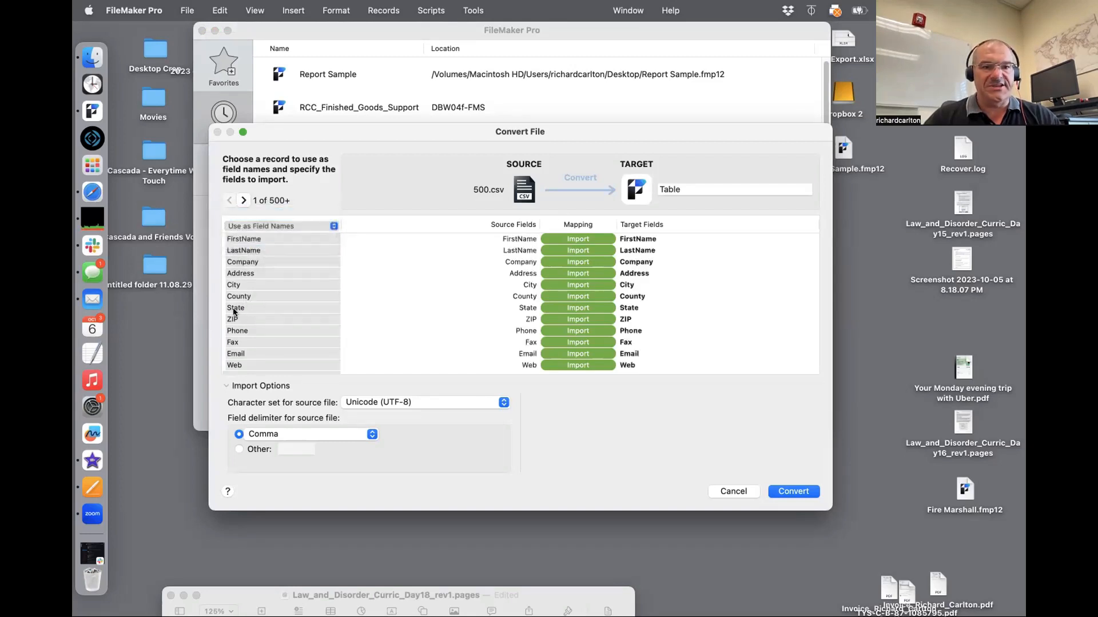
Browse the first six source records to check their values against the target fields, and return to the first record
{"action": "left_click", "coordinate": [242, 200]}
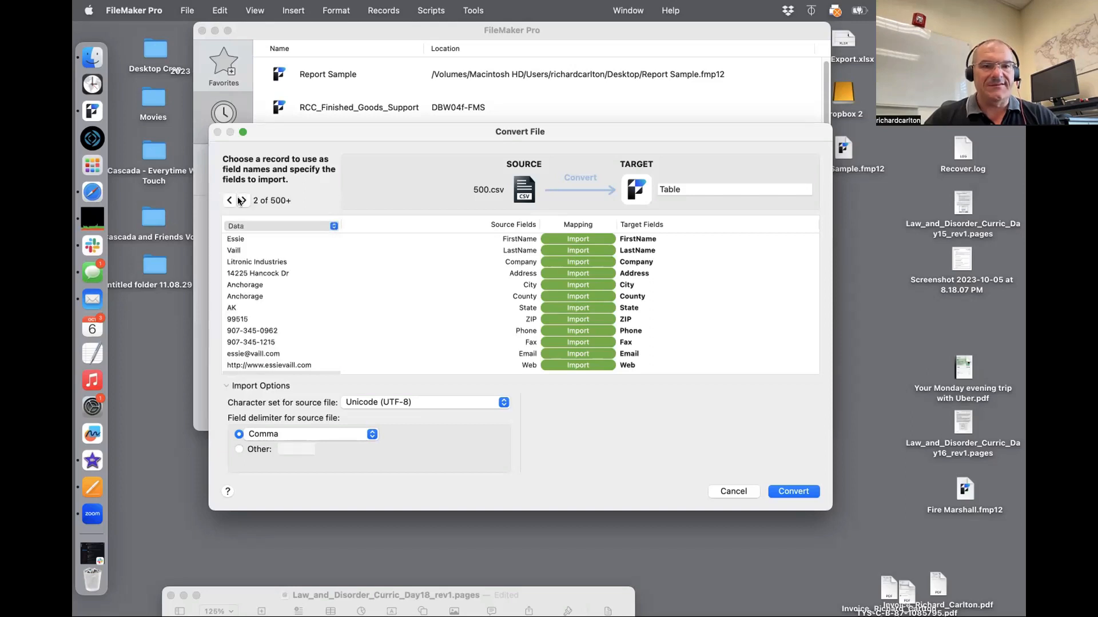
{"action": "left_click", "coordinate": [242, 200]}
{"action": "left_click", "coordinate": [242, 200]}
{"action": "left_click", "coordinate": [241, 202]}
{"action": "left_click", "coordinate": [242, 202]}
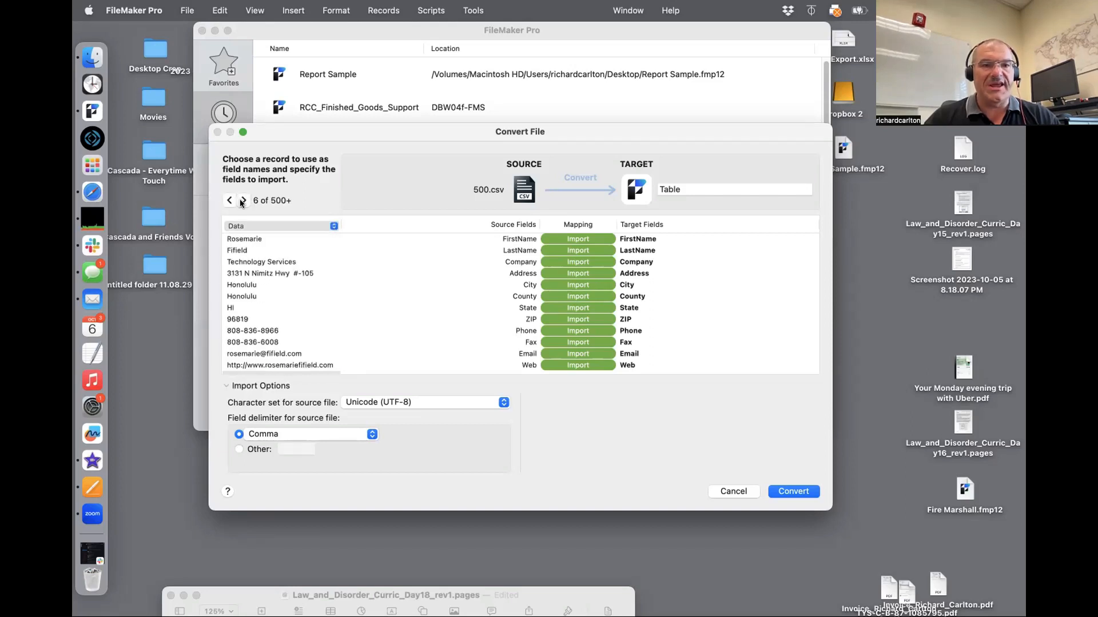
{"action": "left_click", "coordinate": [227, 200]}
{"action": "left_click", "coordinate": [226, 200]}
{"action": "left_click", "coordinate": [226, 200]}
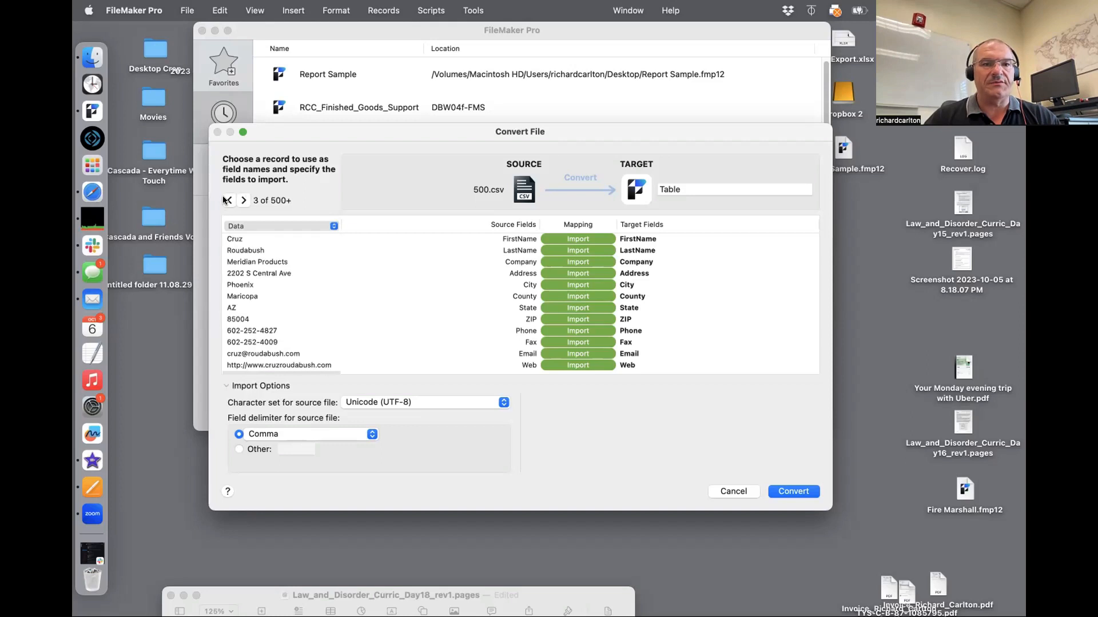
{"action": "left_click", "coordinate": [226, 200]}
{"action": "left_click", "coordinate": [227, 200]}
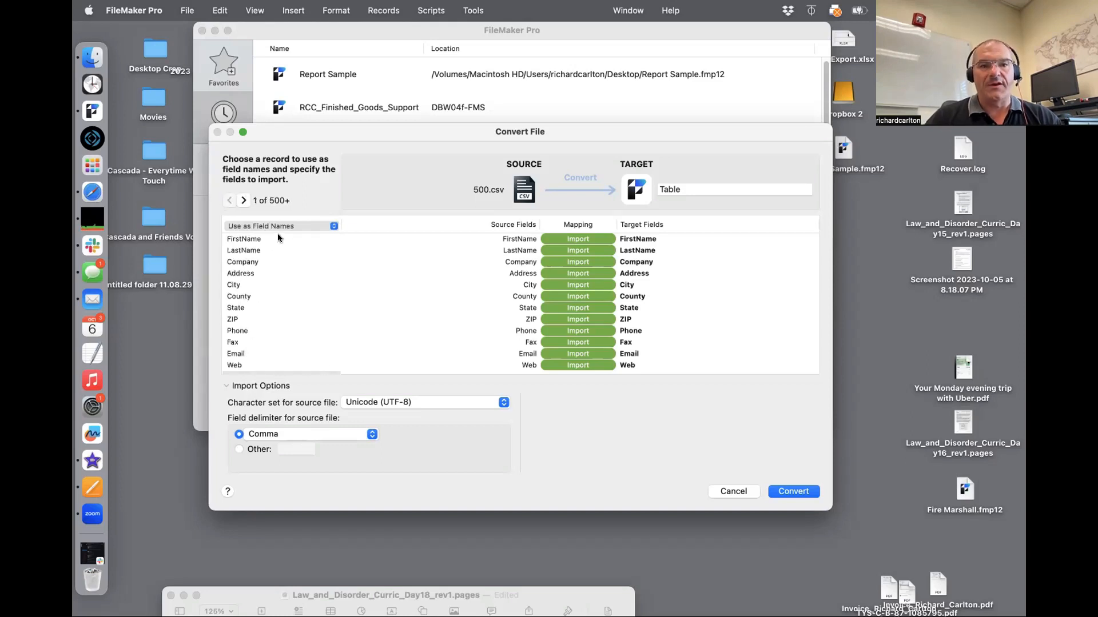
Convert the file with the mapped field names and widen the resulting table window
{"action": "left_click", "coordinate": [789, 493]}
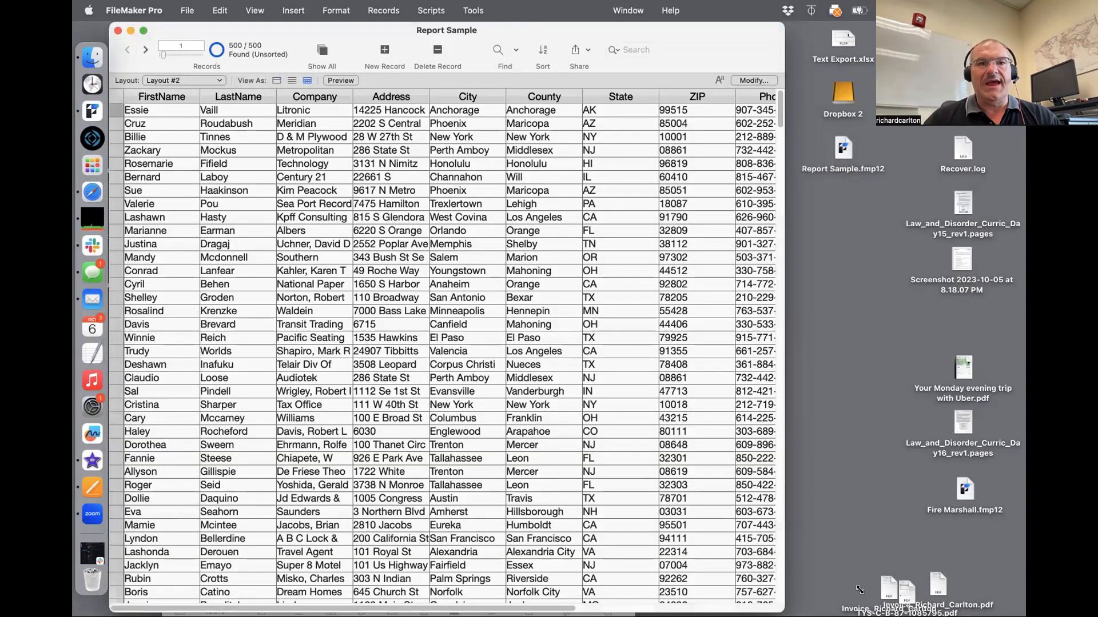
{"action": "left_click_drag", "start_coordinate": [783, 611], "coordinate": [875, 602]}
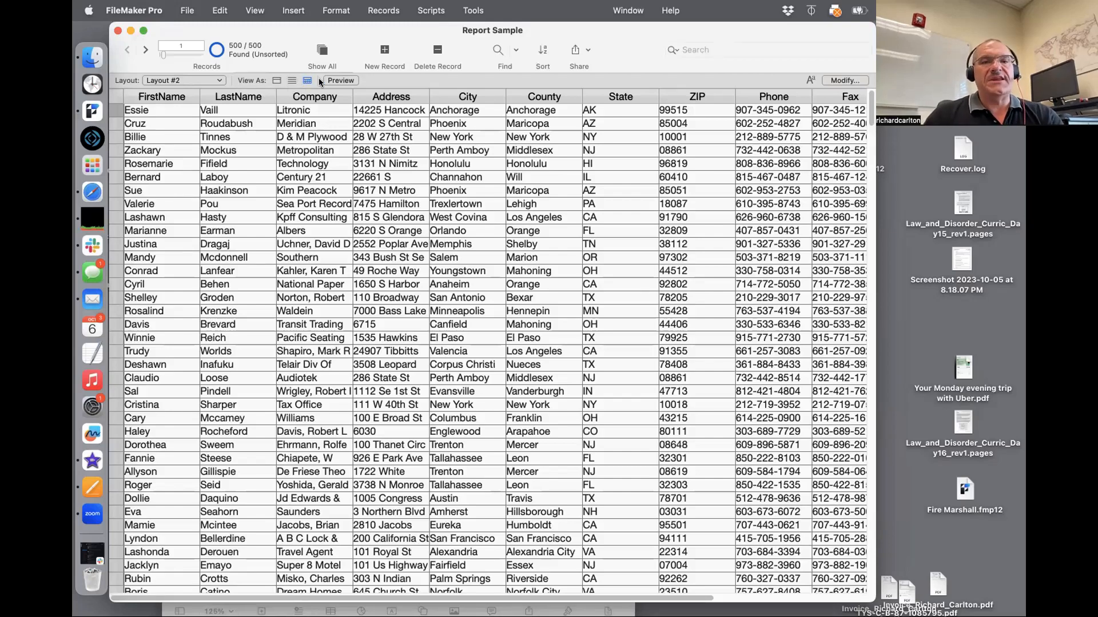
Inspect Layout #2 in Layout mode and return to Browse mode with the records in form view
{"action": "key", "text": "super+l"}
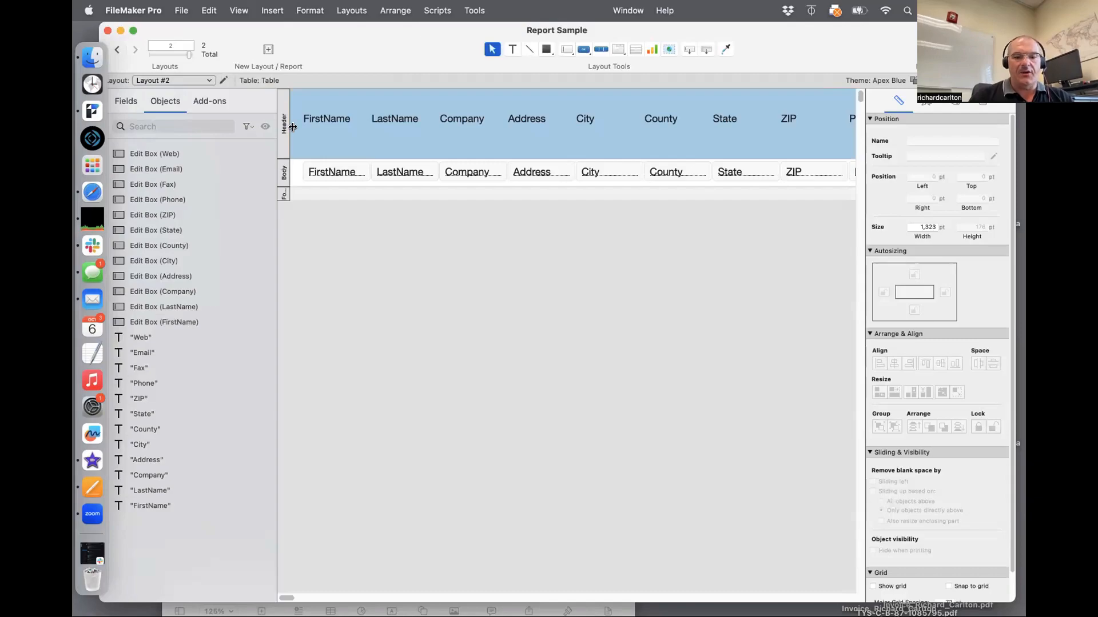
{"action": "key", "text": "super+b"}
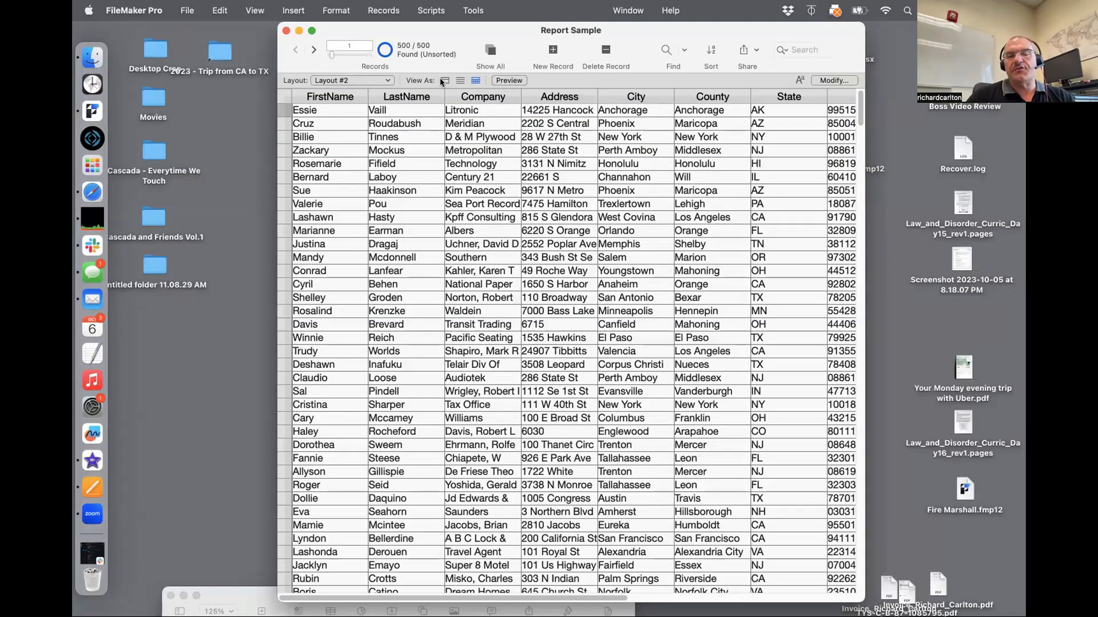
{"action": "left_click", "coordinate": [443, 81]}
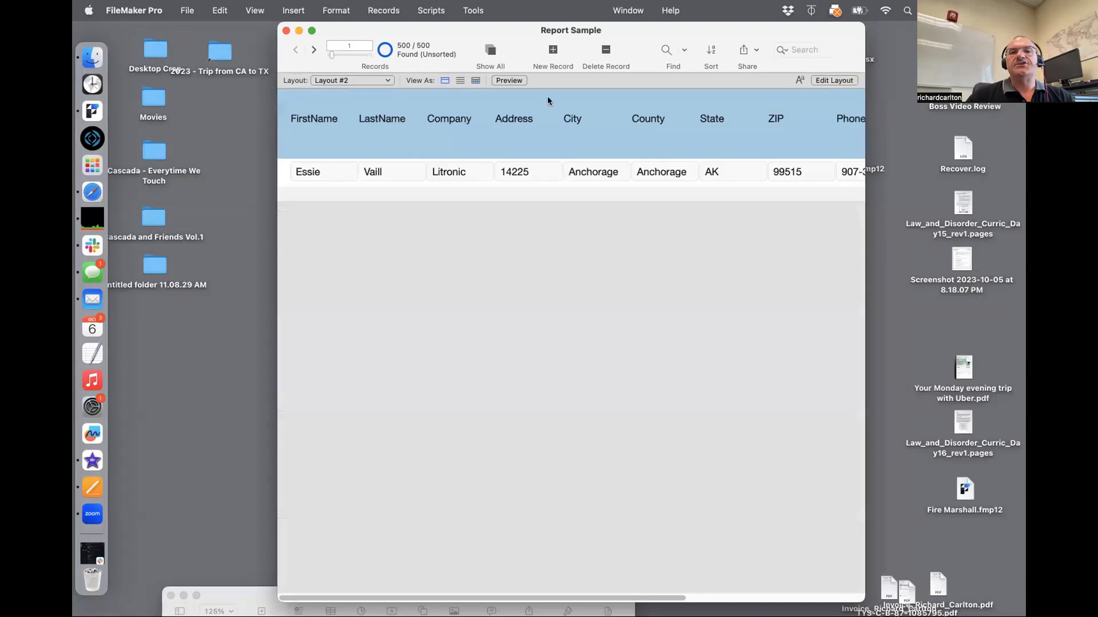
Page forward through the records in form view to record 6
{"action": "left_click", "coordinate": [312, 51]}
{"action": "left_click", "coordinate": [312, 51]}
{"action": "left_click", "coordinate": [313, 50]}
{"action": "left_click", "coordinate": [313, 50]}
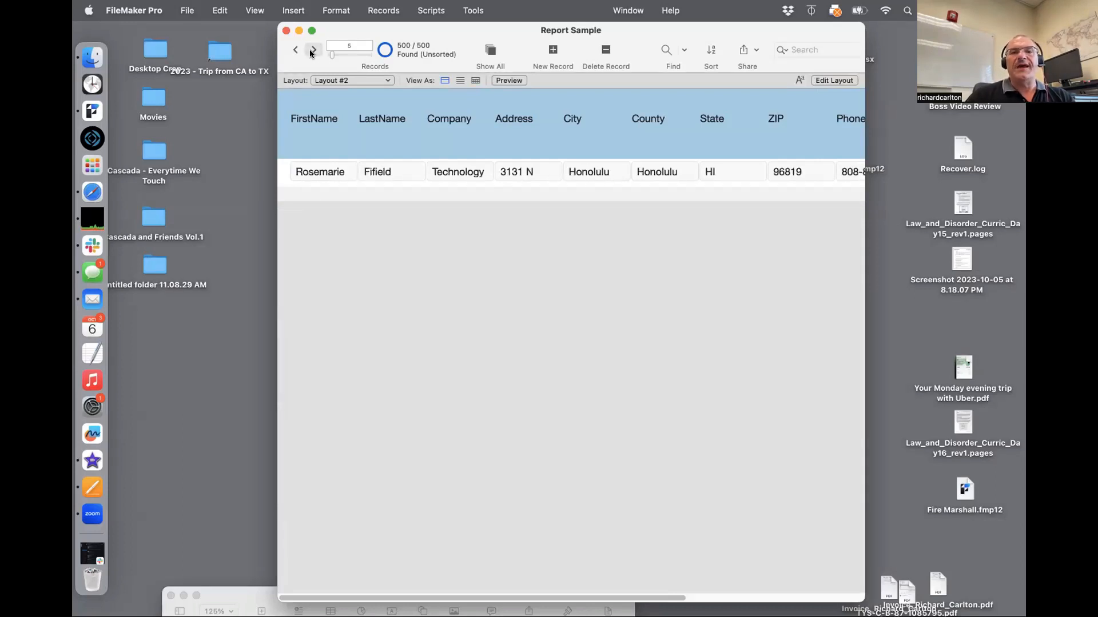
{"action": "left_click", "coordinate": [313, 51]}
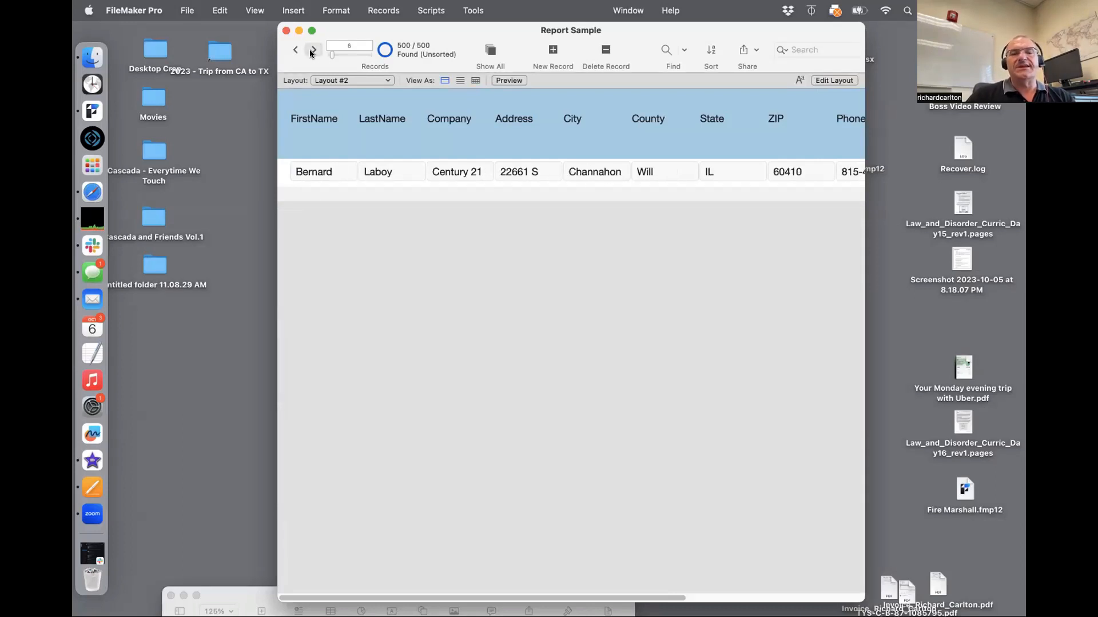
Compare the records in list, table and form view, return to list view, and shift the window slightly left
{"action": "left_click", "coordinate": [459, 81]}
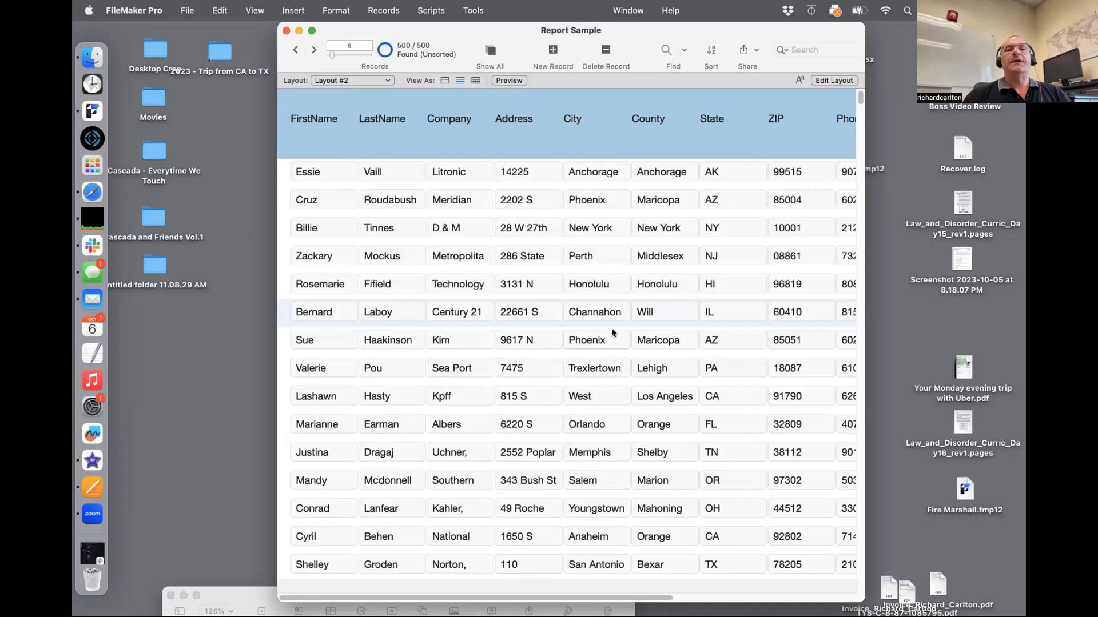
{"action": "left_click", "coordinate": [472, 80]}
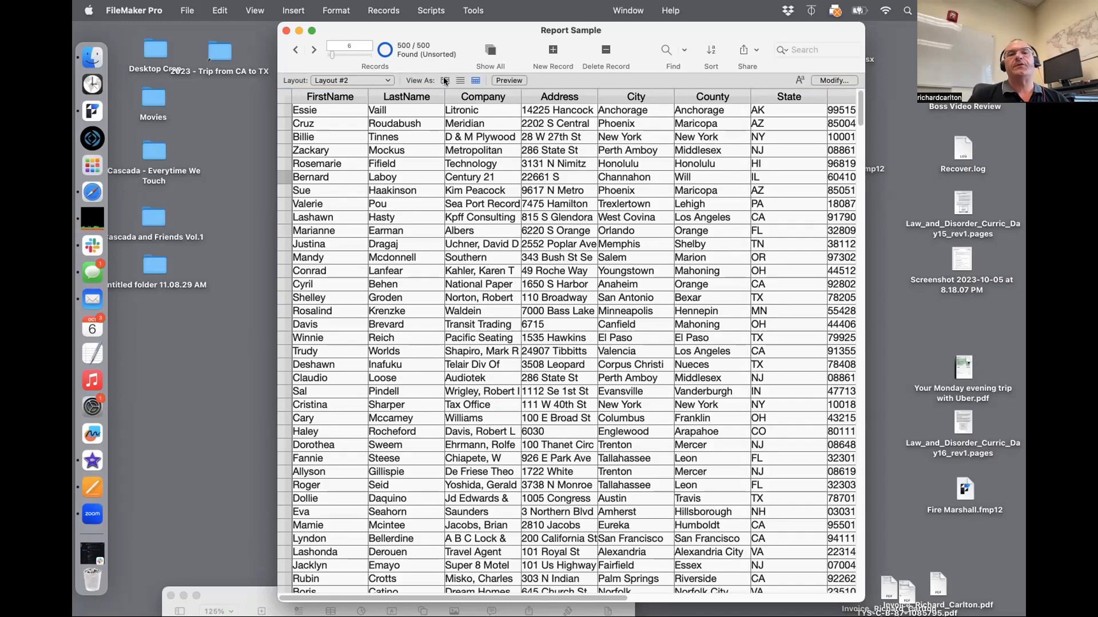
{"action": "left_click", "coordinate": [444, 81]}
{"action": "left_click", "coordinate": [459, 80]}
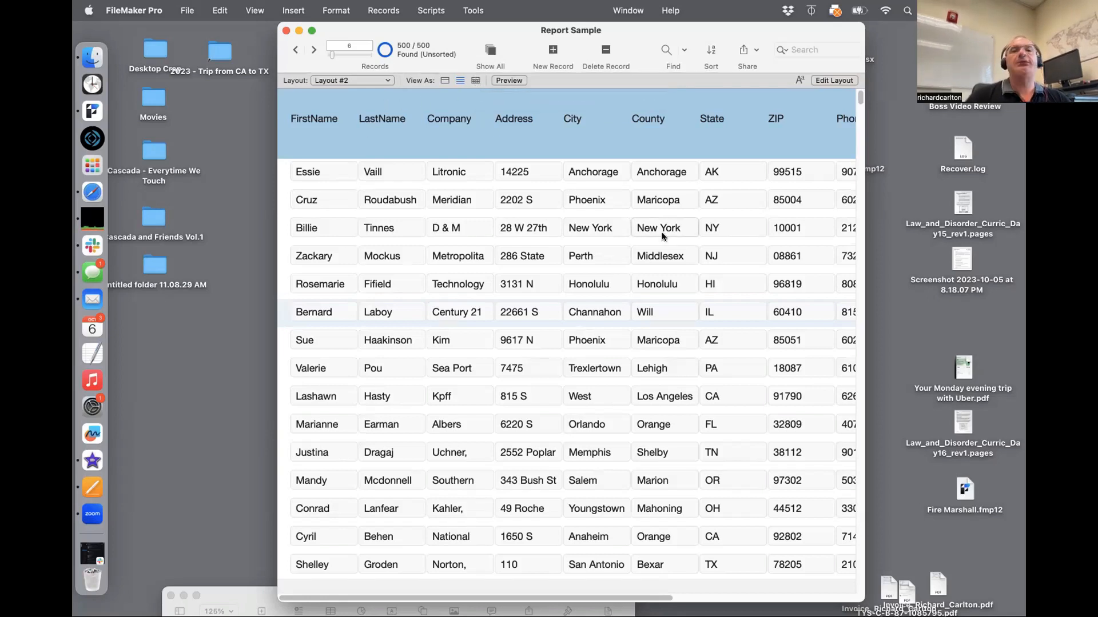
{"action": "left_click_drag", "start_coordinate": [635, 35], "coordinate": [616, 35]}
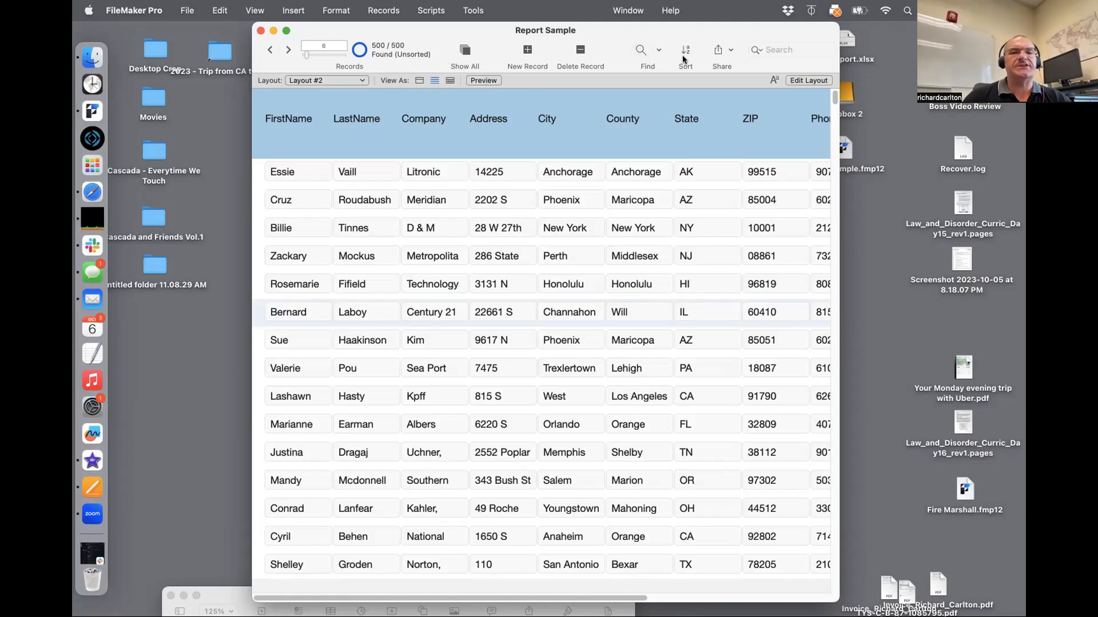
Enter Layout mode and rename Layout #2 as Form View
{"action": "key", "text": "super+l"}
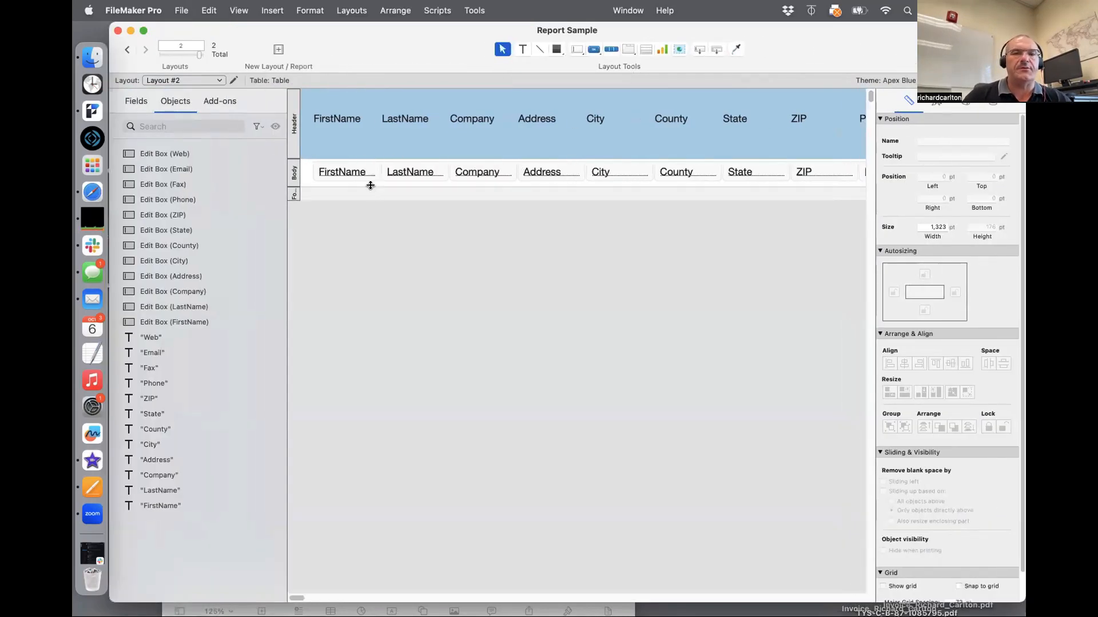
{"action": "left_click", "coordinate": [354, 10]}
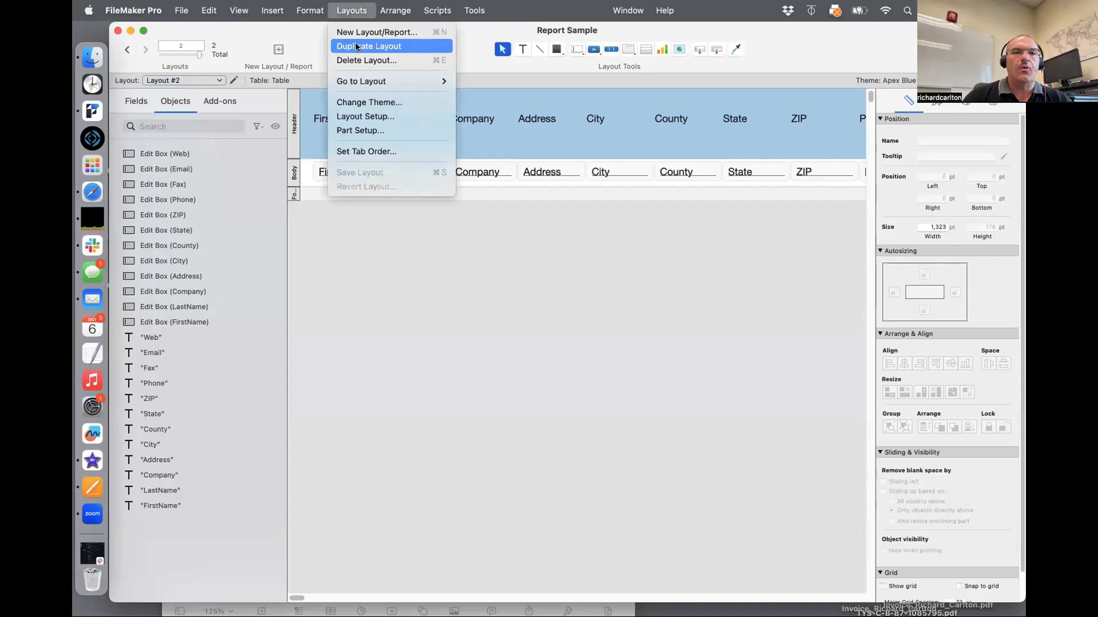
{"action": "left_click", "coordinate": [349, 112]}
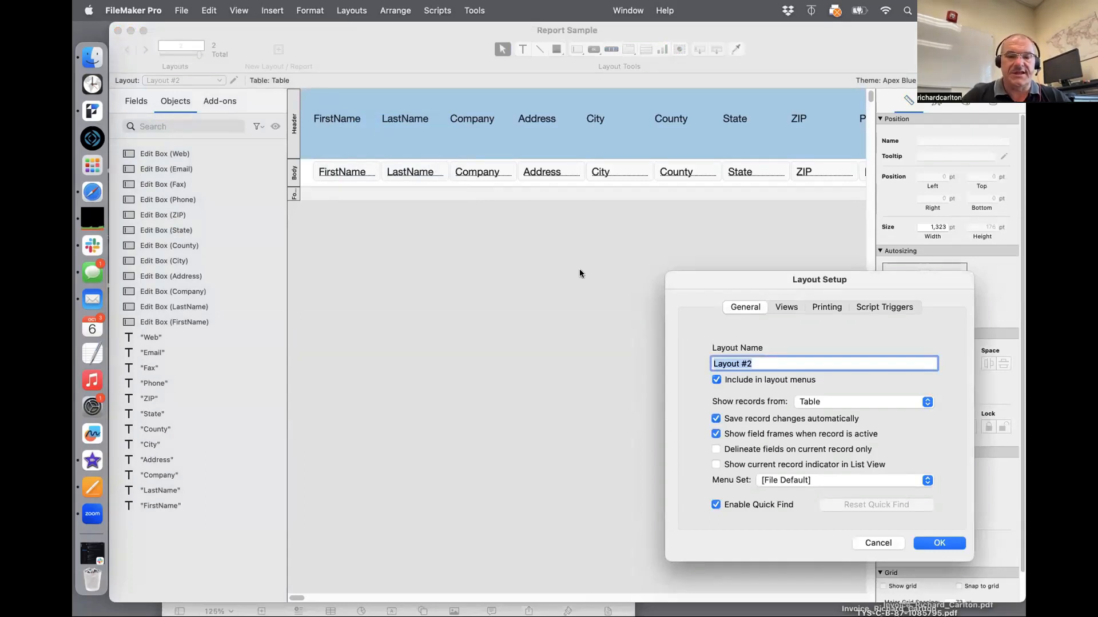
{"action": "type", "text": "Form "}
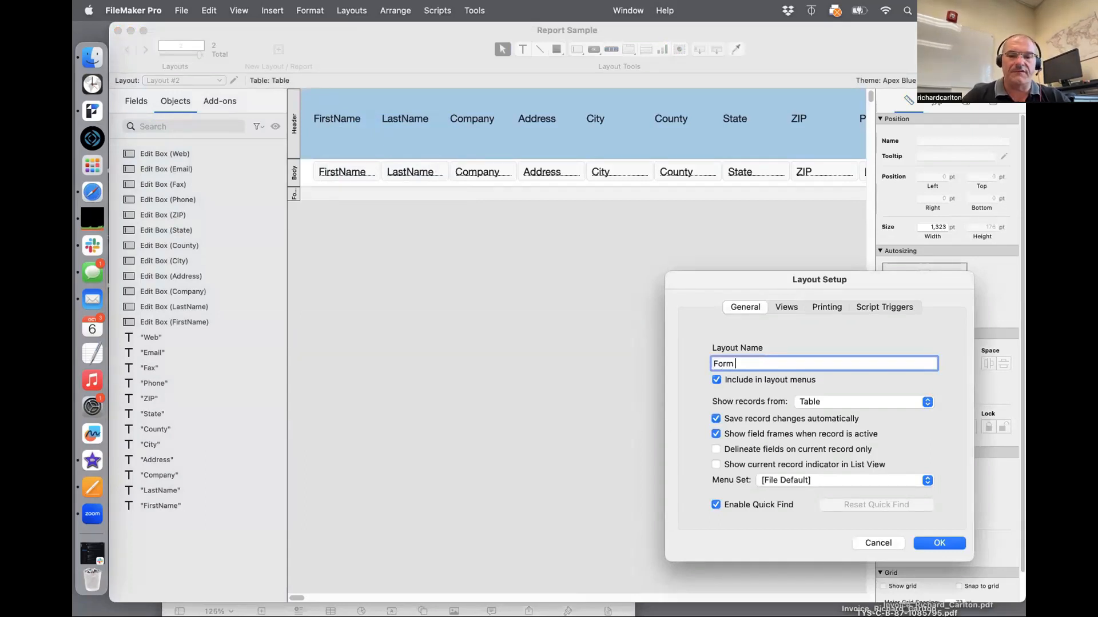
{"action": "type", "text": "View"}
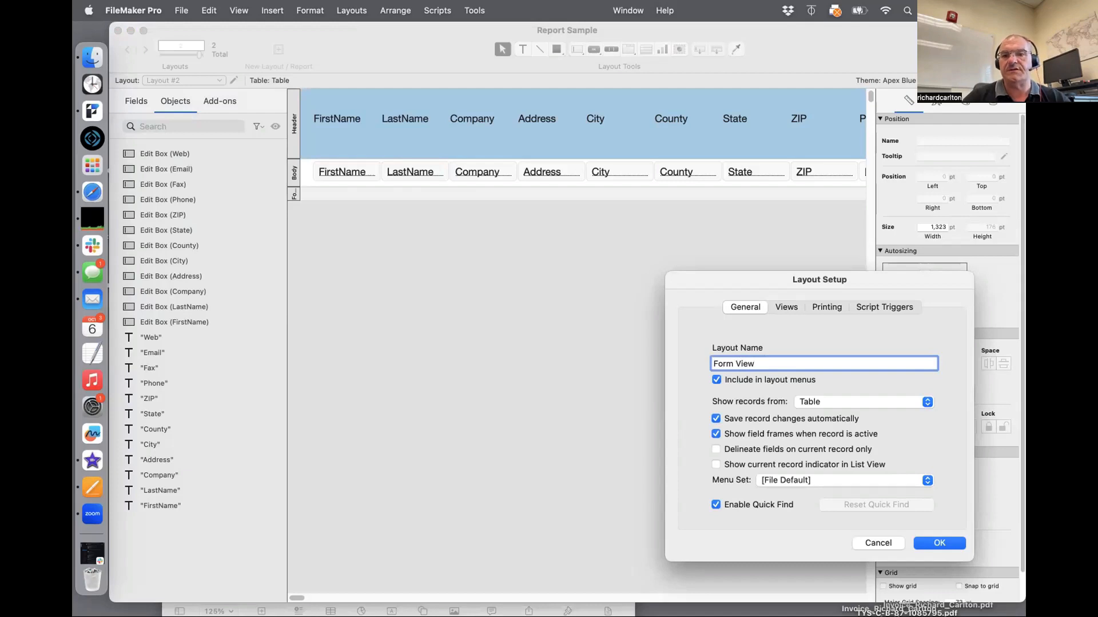
{"action": "key", "text": "Return"}
Duplicate the Form View layout and rename the copy as List View / Report
{"action": "left_click", "coordinate": [351, 9]}
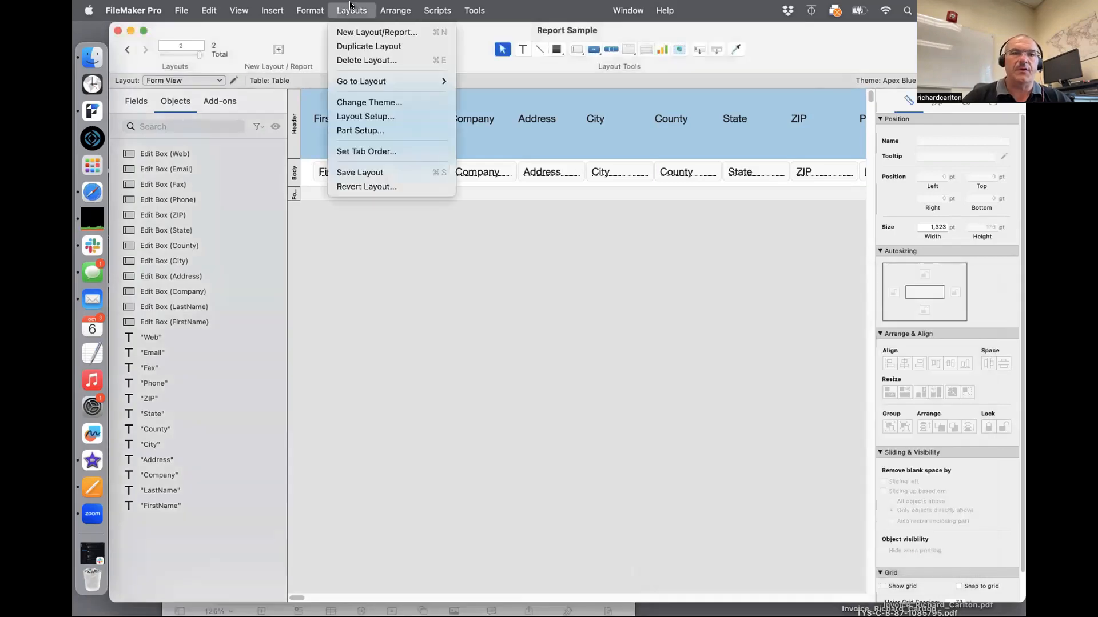
{"action": "left_click", "coordinate": [354, 46]}
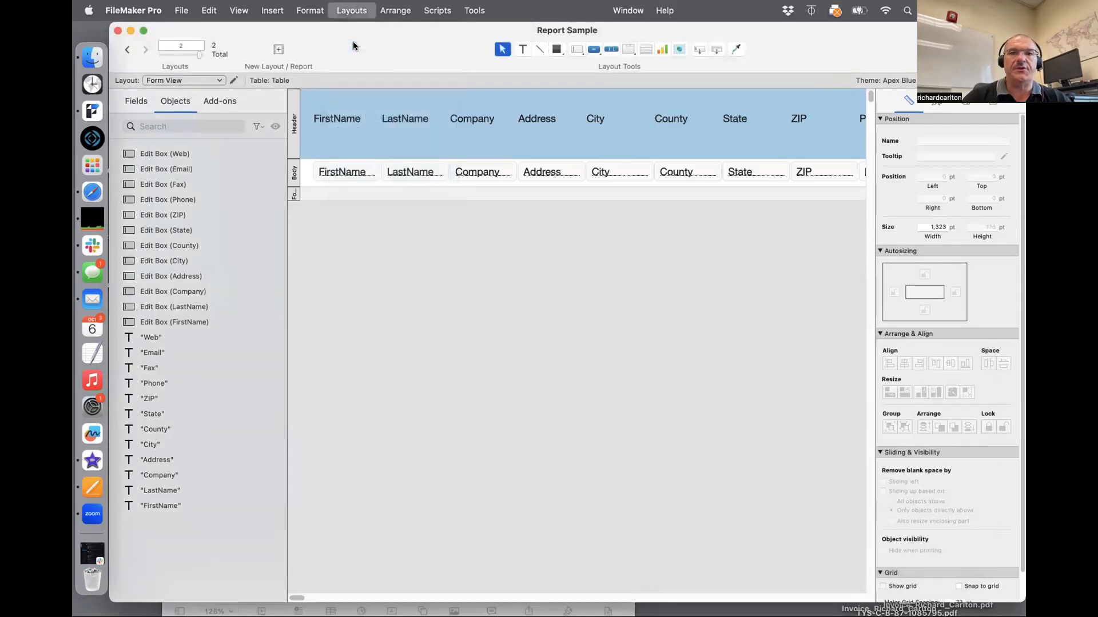
{"action": "left_click", "coordinate": [346, 9]}
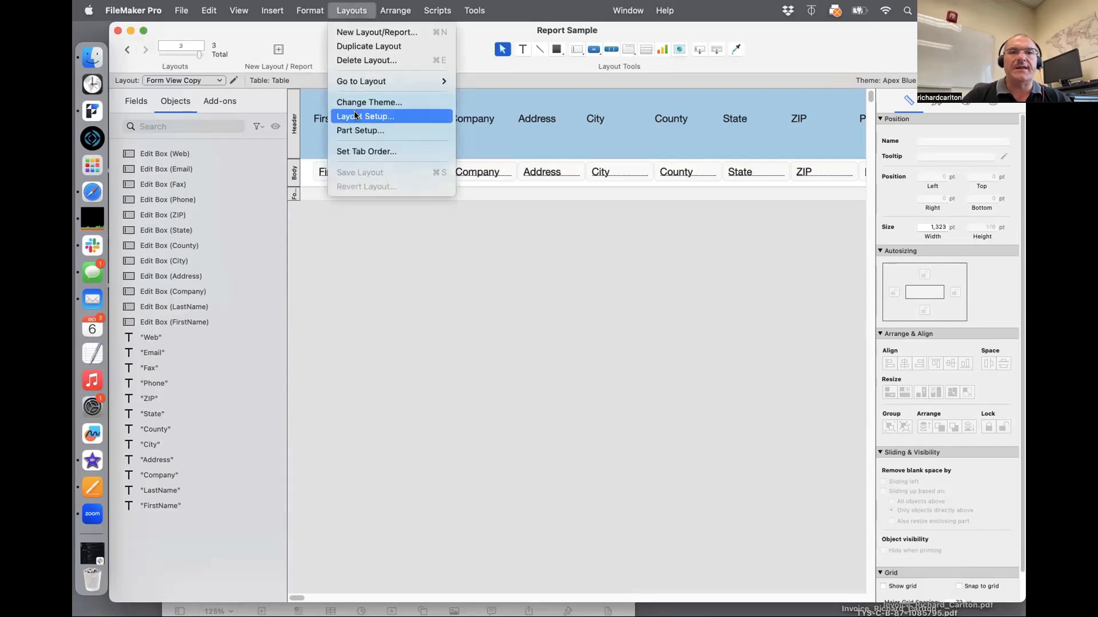
{"action": "left_click", "coordinate": [314, 221]}
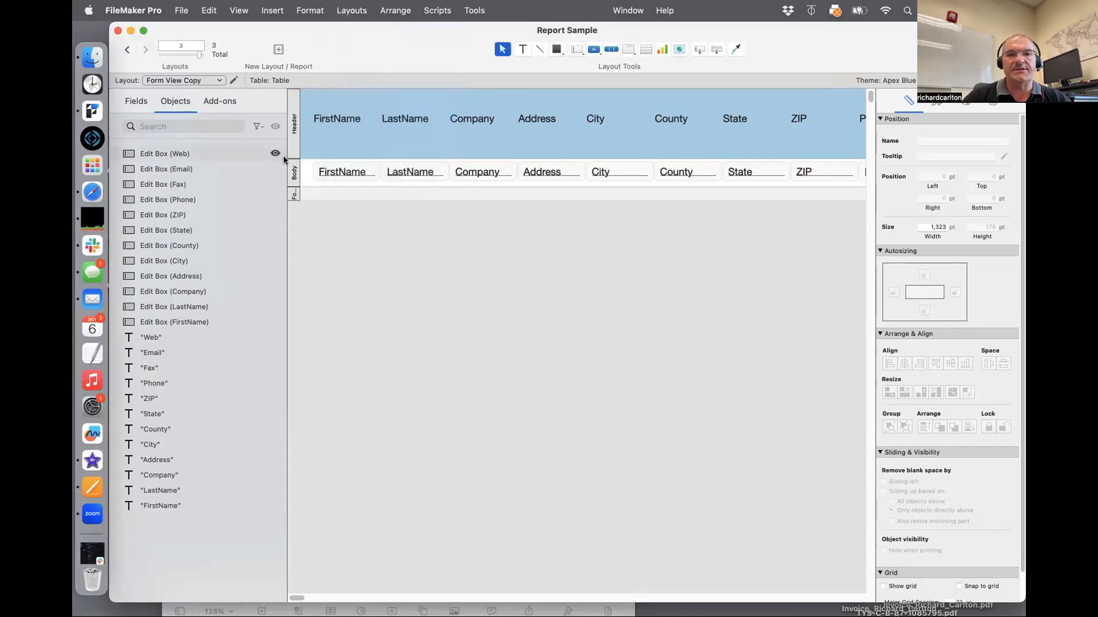
{"action": "left_click", "coordinate": [234, 82]}
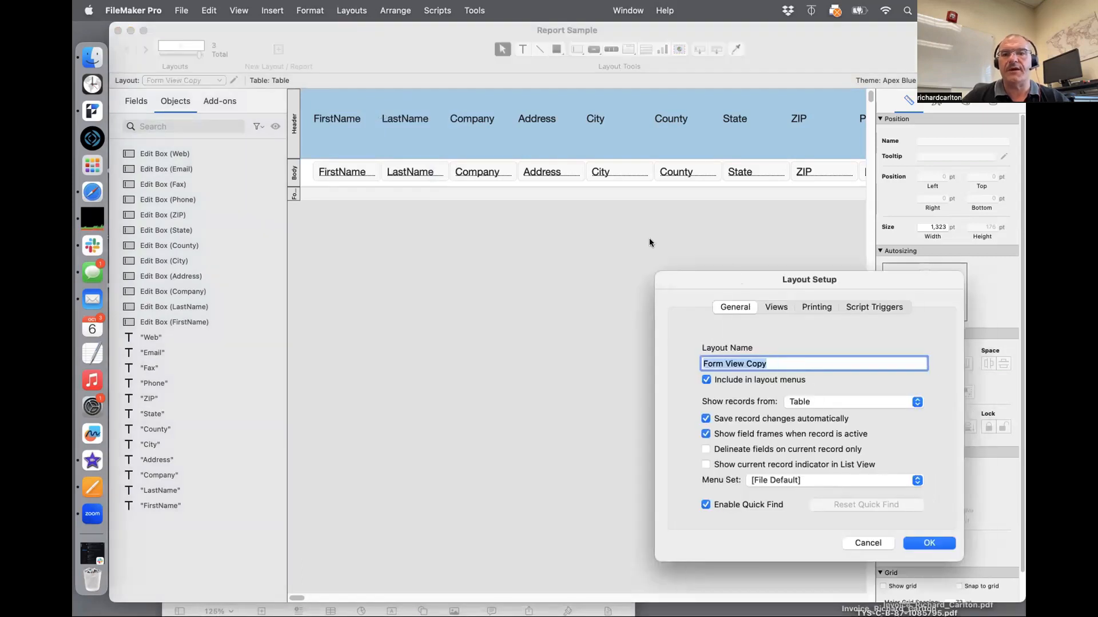
{"action": "left_click_drag", "start_coordinate": [733, 276], "coordinate": [581, 211]}
{"action": "type", "text": "List "}
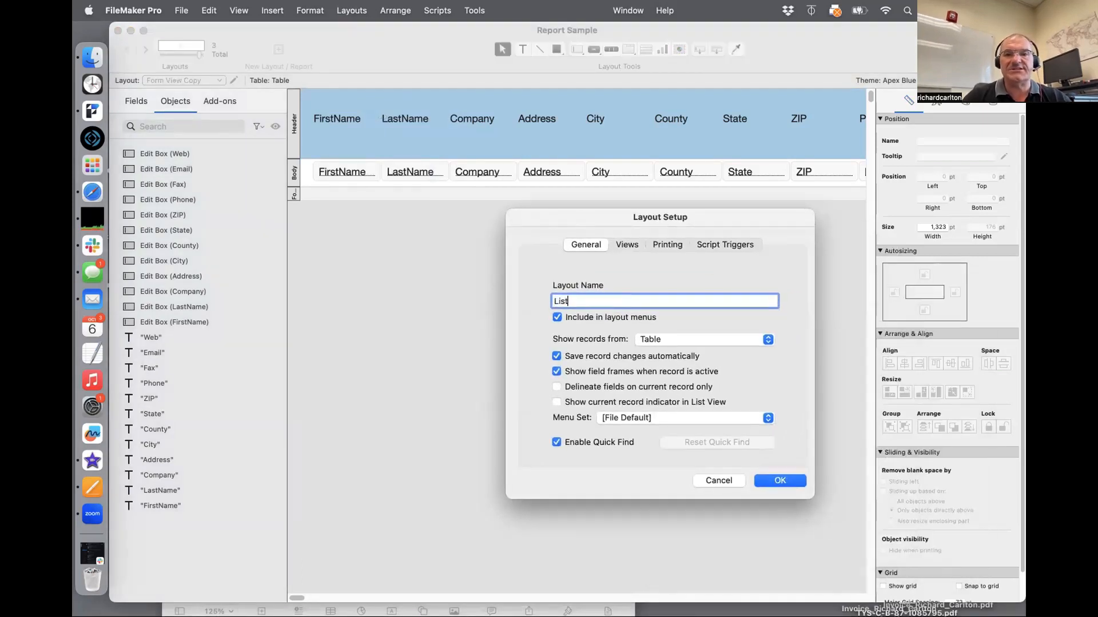
{"action": "type", "text": "View "}
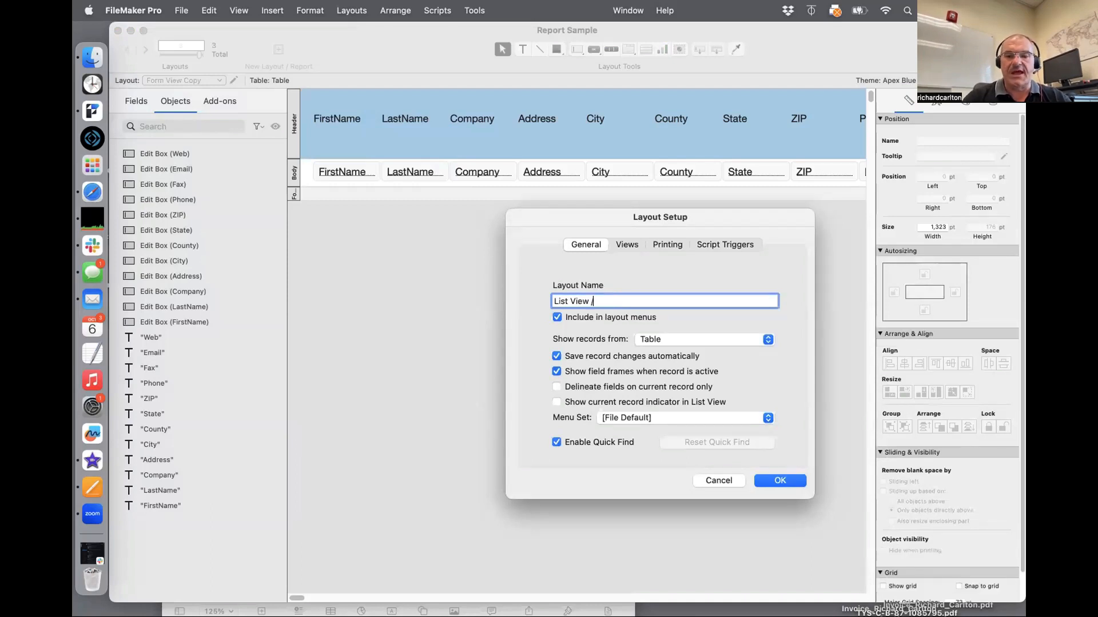
{"action": "type", "text": "/ Report"}
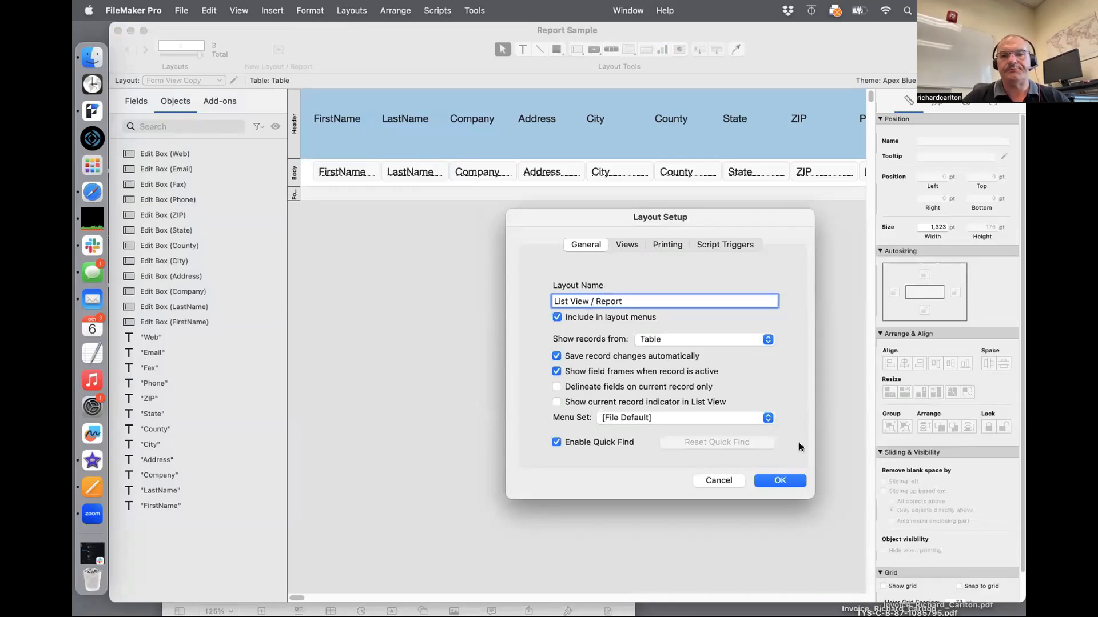
{"action": "left_click", "coordinate": [786, 479]}
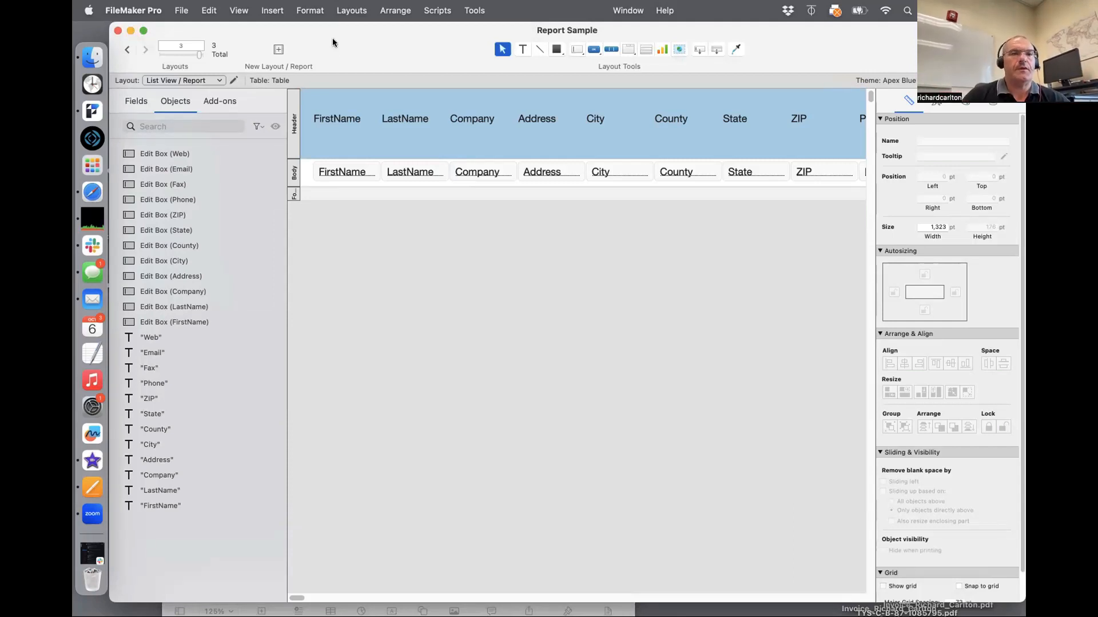
Look over the field arrangement on Layout #1 and switch to the Form View layout
{"action": "left_click", "coordinate": [210, 80]}
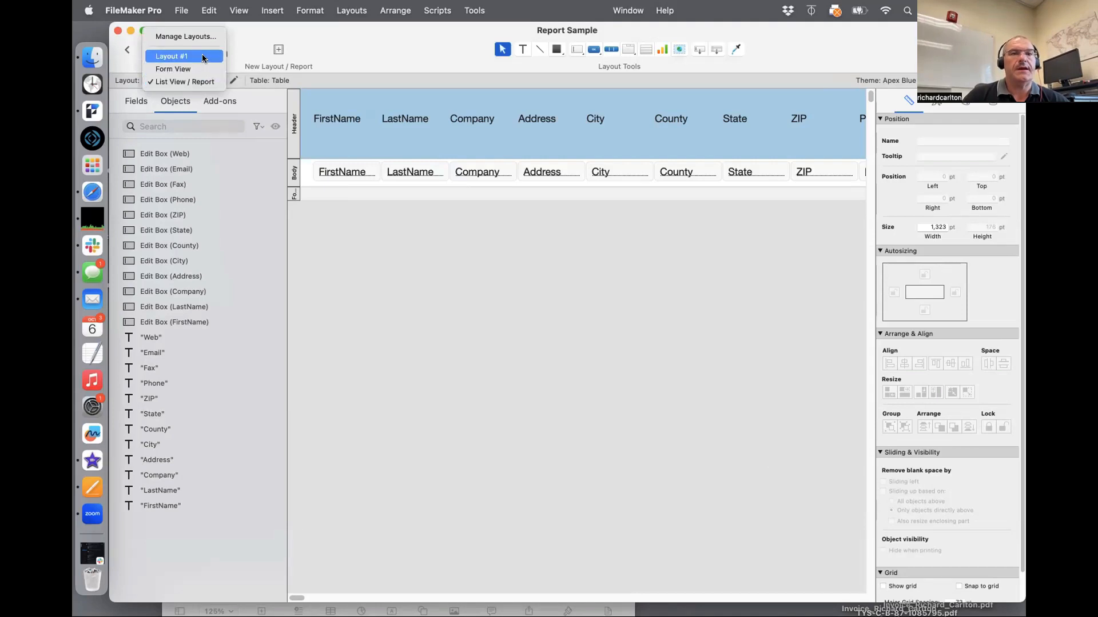
{"action": "left_click", "coordinate": [204, 57]}
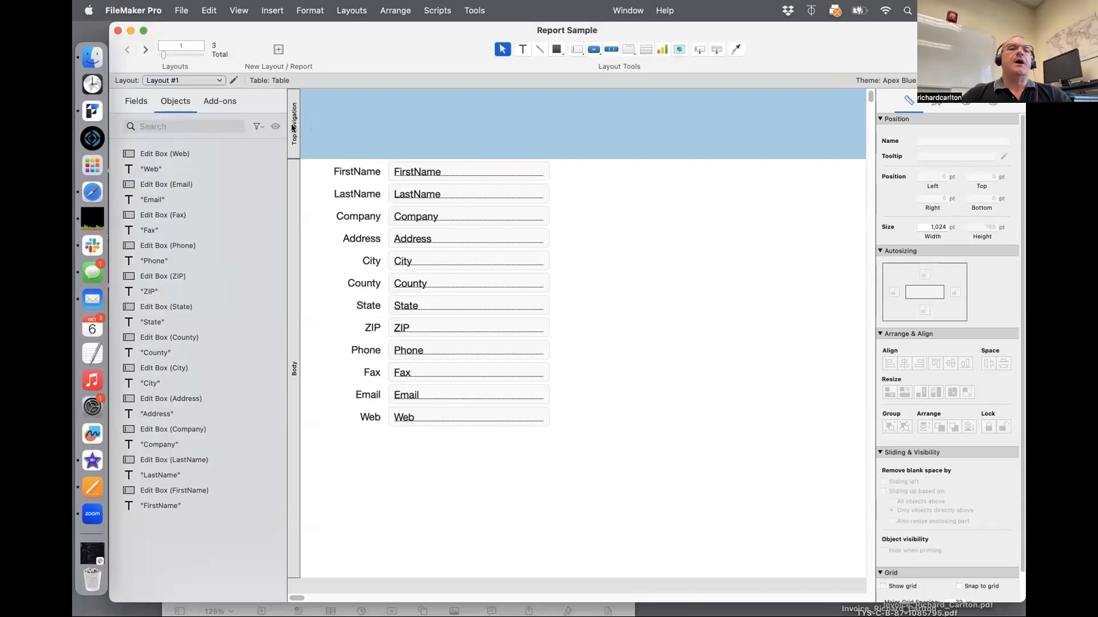
{"action": "left_click", "coordinate": [208, 81]}
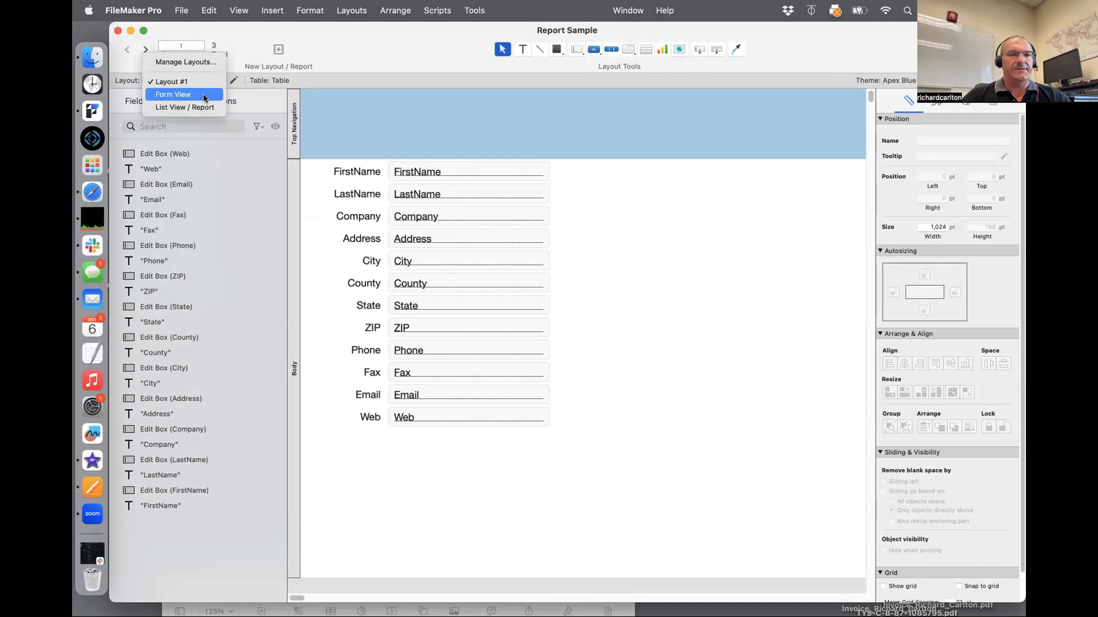
{"action": "left_click", "coordinate": [197, 96]}
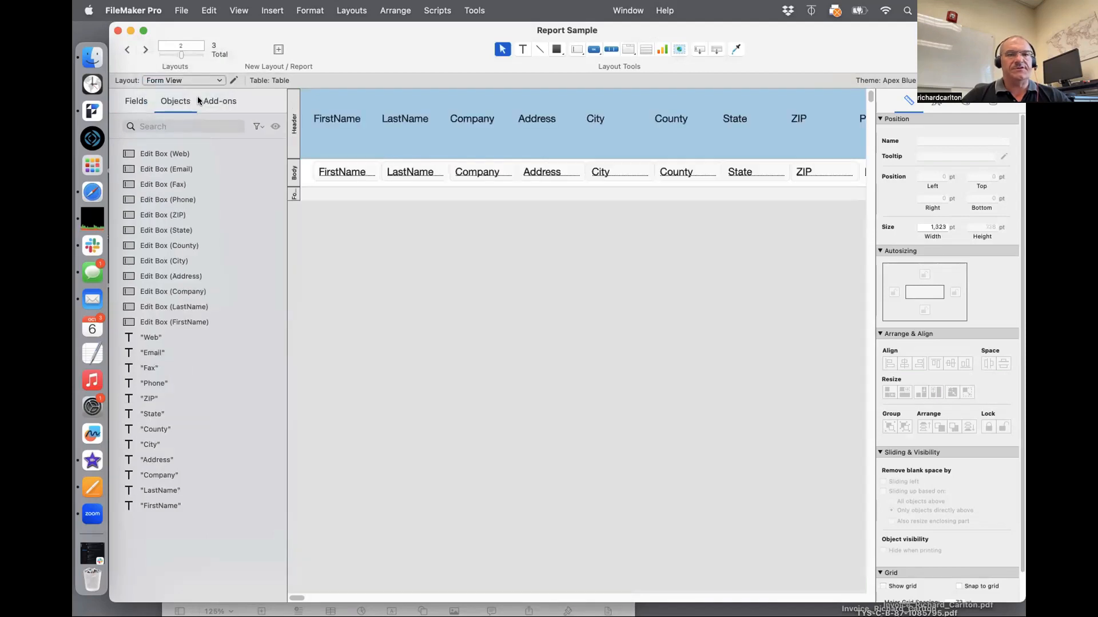
Stretch the Body part of the Form View layout downward so it fills most of the visible canvas
{"action": "left_click", "coordinate": [194, 81]}
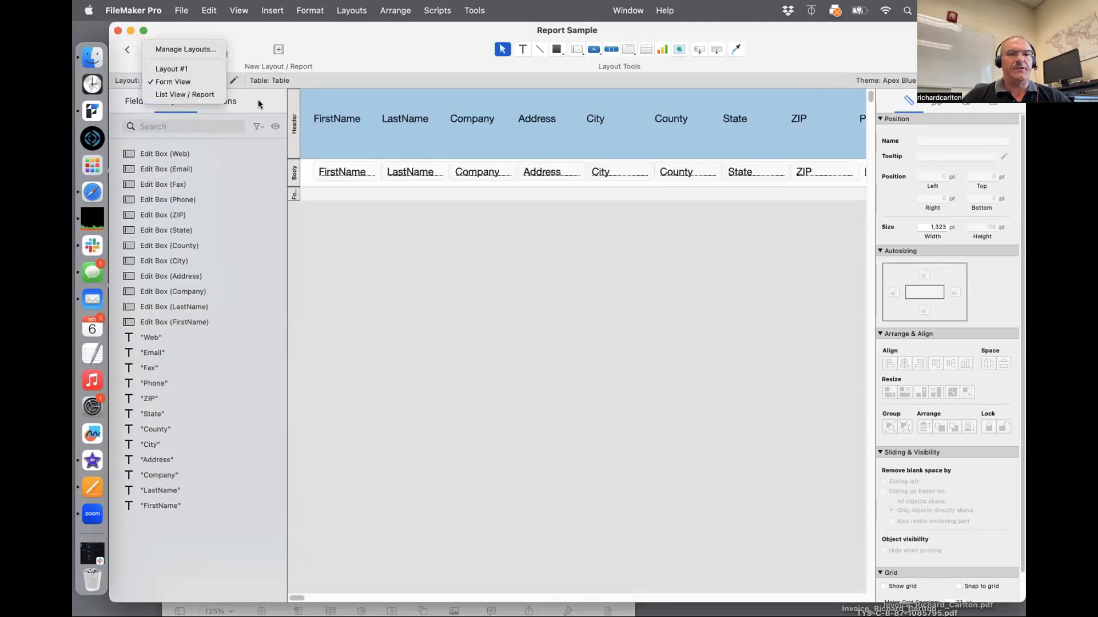
{"action": "left_click", "coordinate": [317, 179]}
{"action": "left_click_drag", "start_coordinate": [325, 184], "coordinate": [344, 546]}
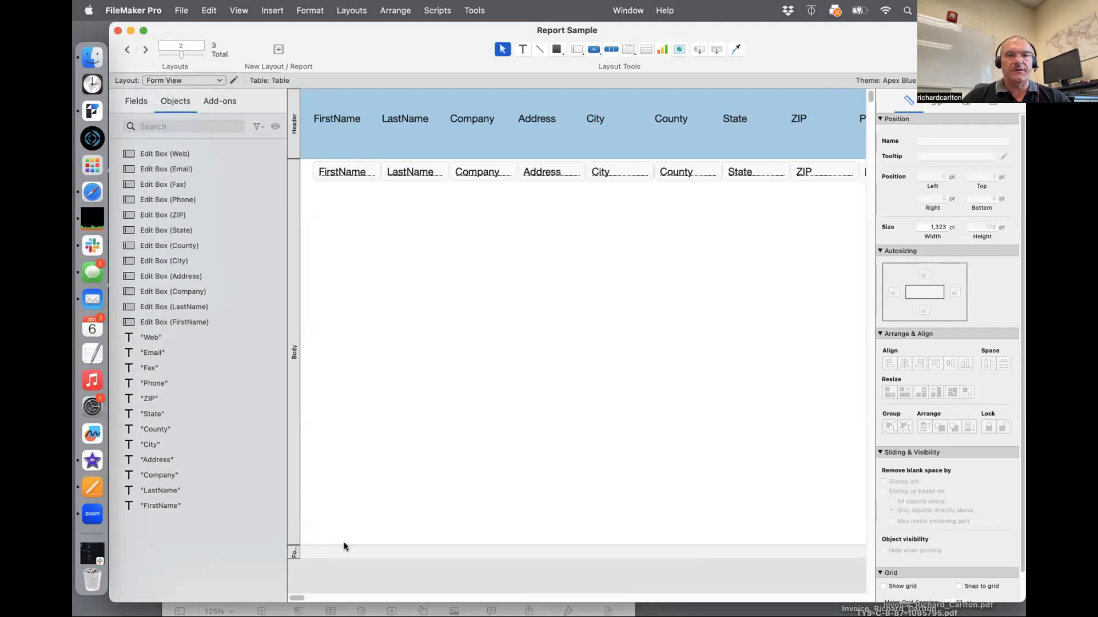
Draw a rectangle about 417 by 458 pt in the Body below the fields and fill it with solid orange-red
{"action": "left_click", "coordinate": [556, 49]}
{"action": "mouse_move", "coordinate": [404, 222]}
{"action": "left_mouse_down"}
{"action": "mouse_move", "coordinate": [621, 429]}
{"action": "mouse_move", "coordinate": [670, 515]}
{"action": "left_mouse_up"}
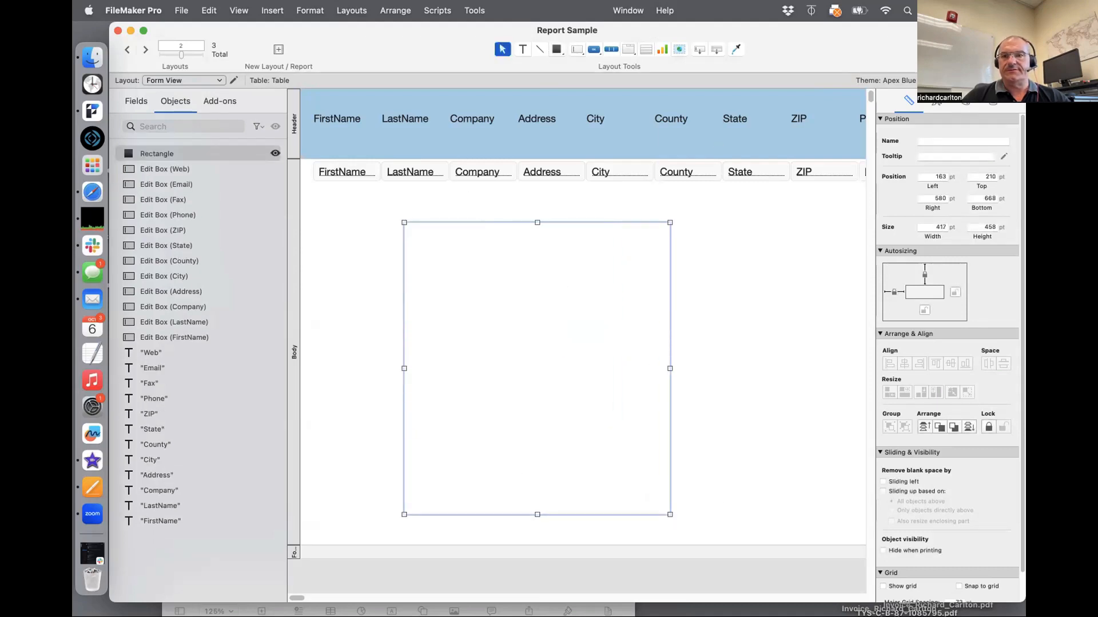
{"action": "left_click", "coordinate": [963, 106]}
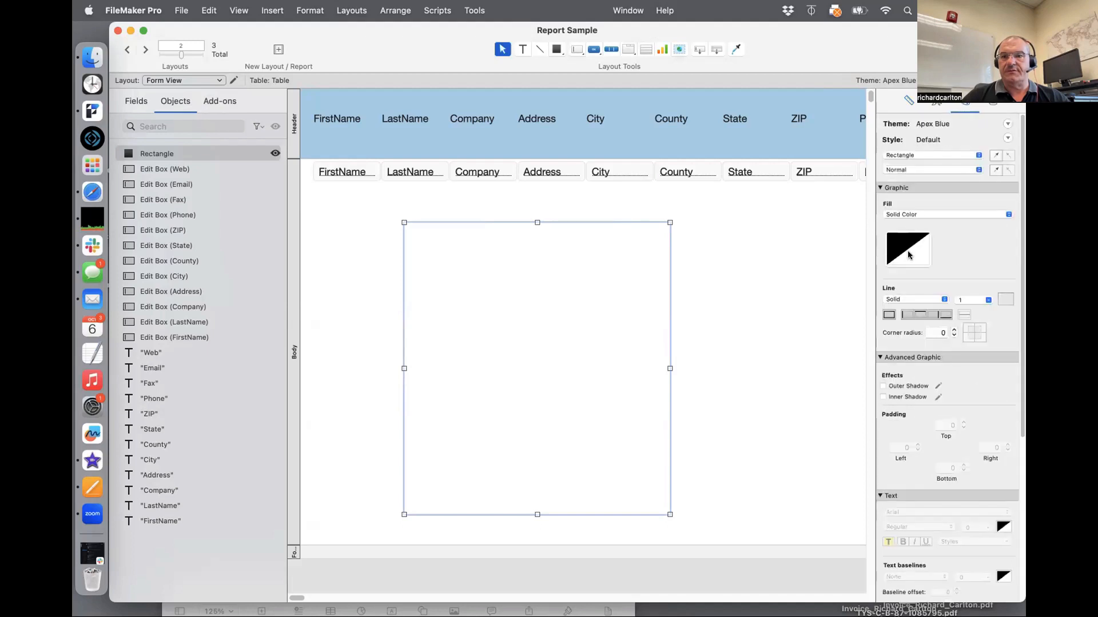
{"action": "left_click", "coordinate": [908, 251]}
{"action": "left_click", "coordinate": [903, 378]}
{"action": "left_click", "coordinate": [790, 343]}
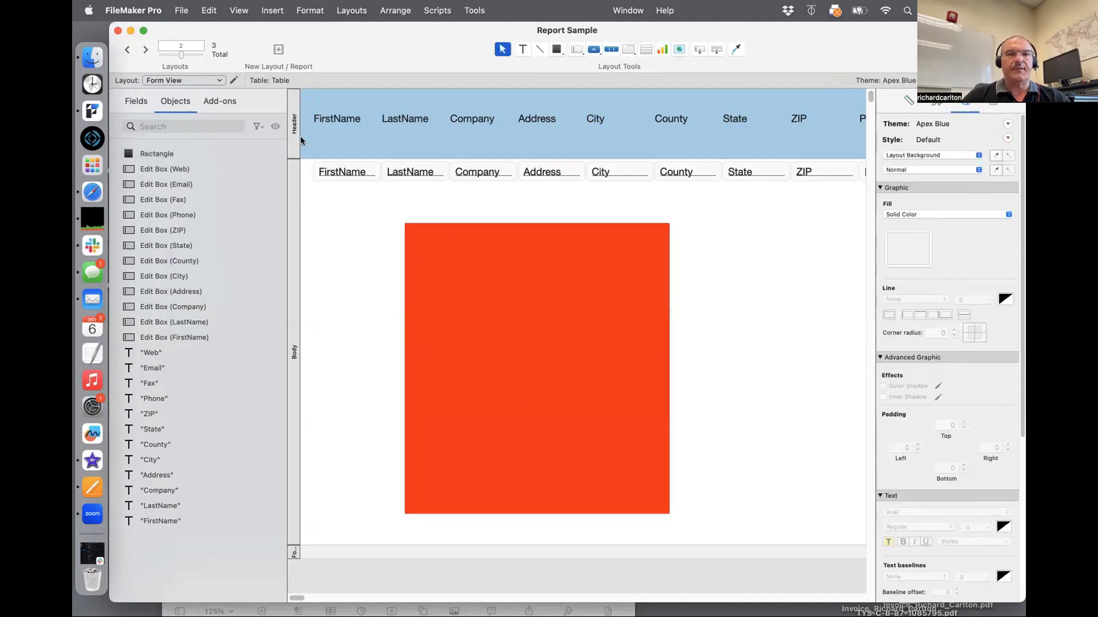
Switch to Layout #1 and permanently delete it
{"action": "left_click", "coordinate": [197, 84]}
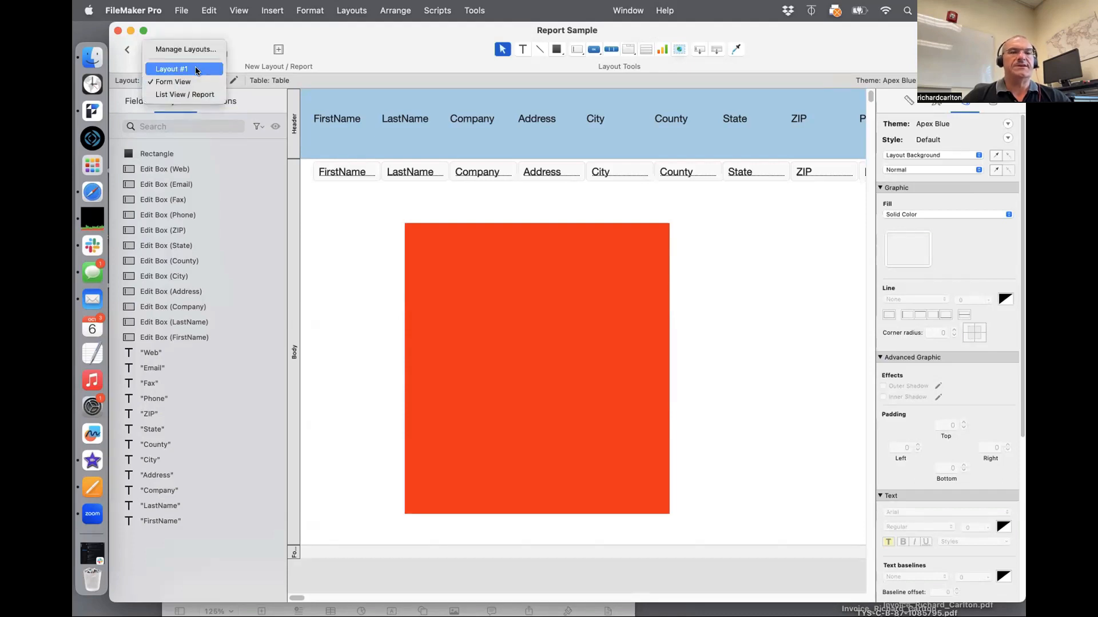
{"action": "left_click", "coordinate": [172, 68]}
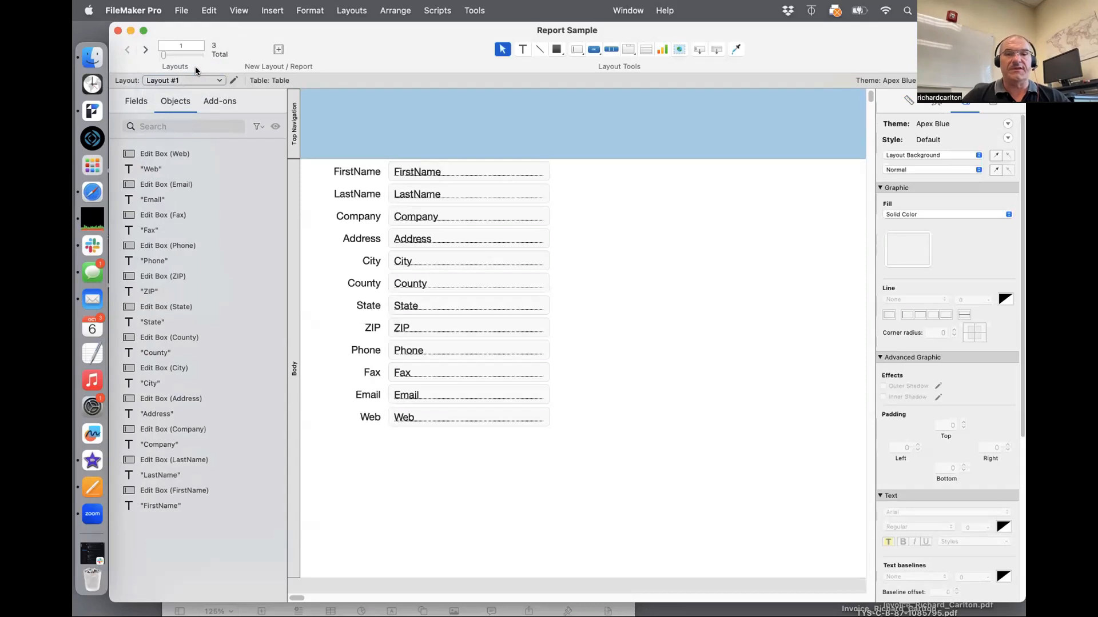
{"action": "left_click", "coordinate": [343, 8]}
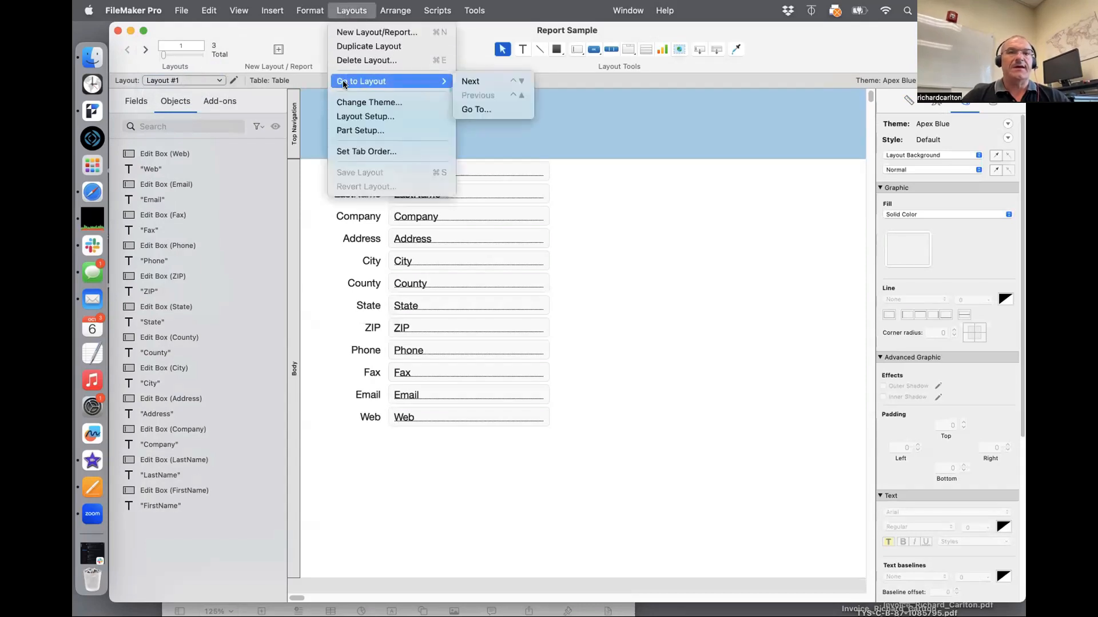
{"action": "left_click", "coordinate": [346, 64]}
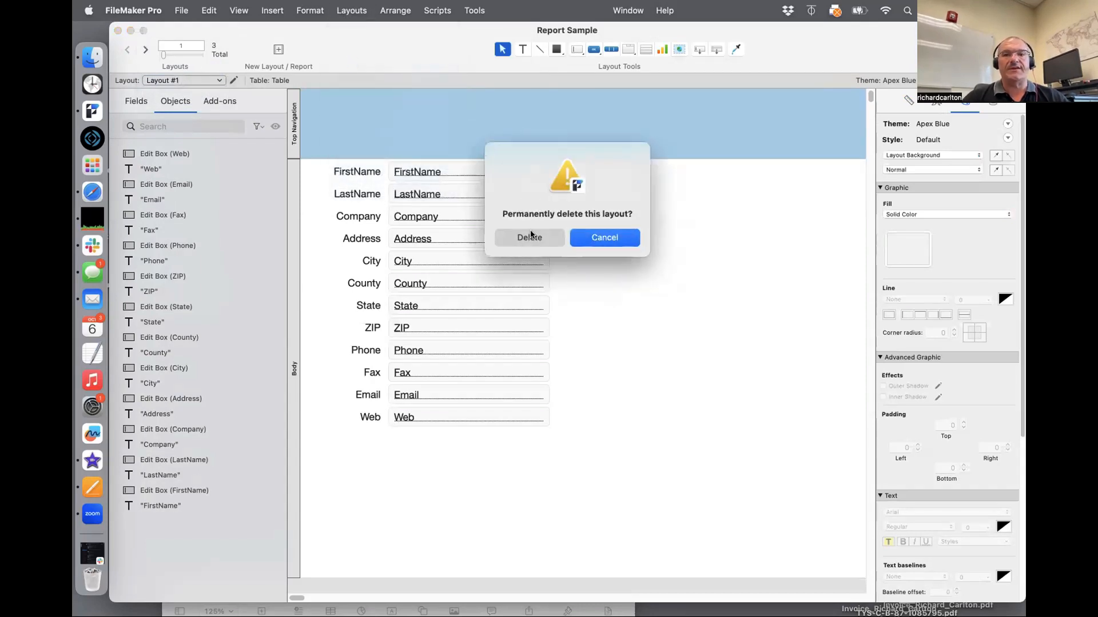
{"action": "left_click", "coordinate": [527, 237]}
Switch to the List View / Report layout and check the list of remaining layouts
{"action": "left_click", "coordinate": [172, 80]}
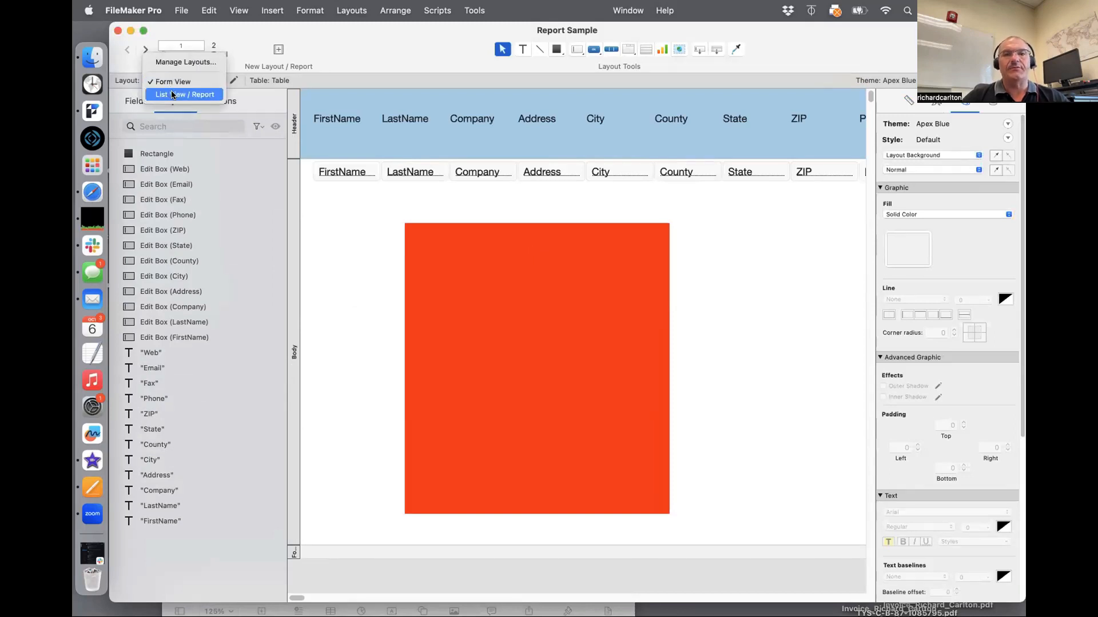
{"action": "left_click", "coordinate": [173, 95]}
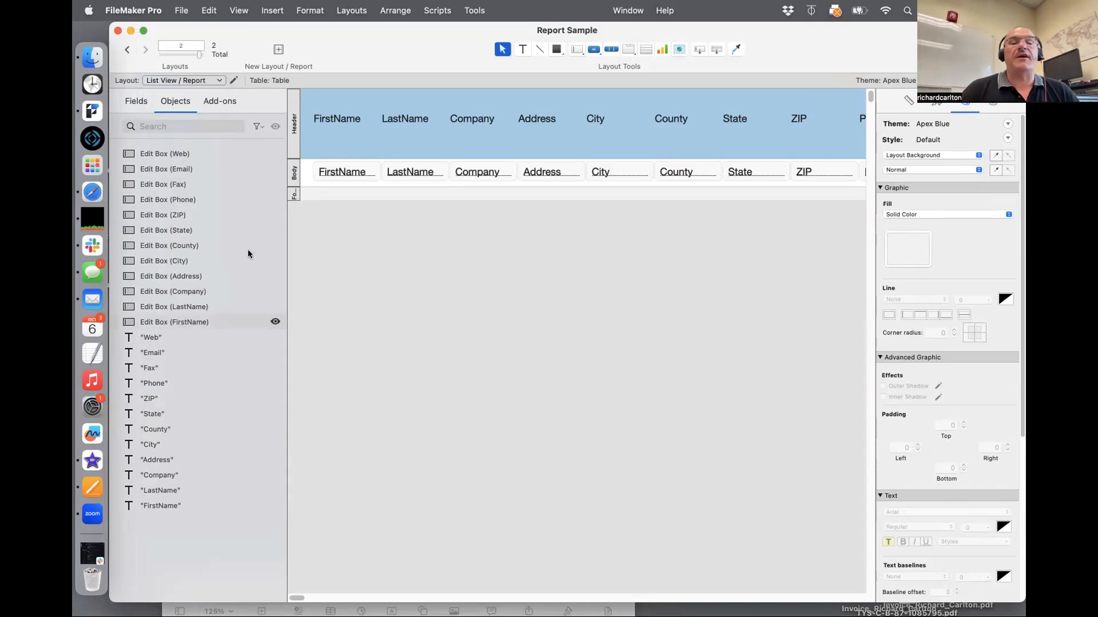
{"action": "left_click", "coordinate": [213, 81]}
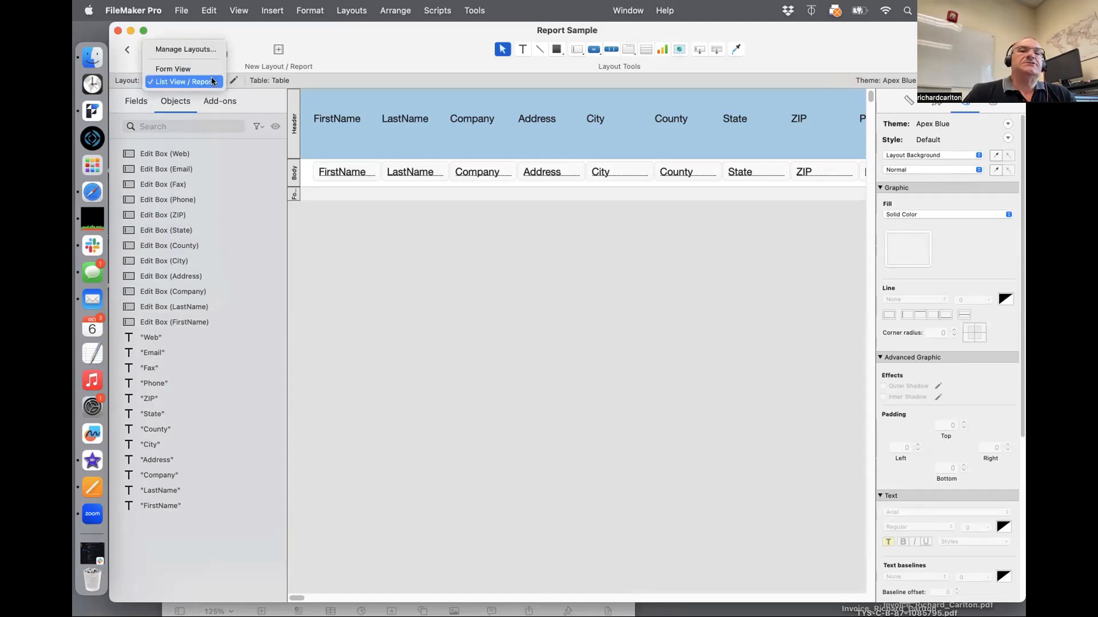
{"action": "left_click", "coordinate": [212, 80]}
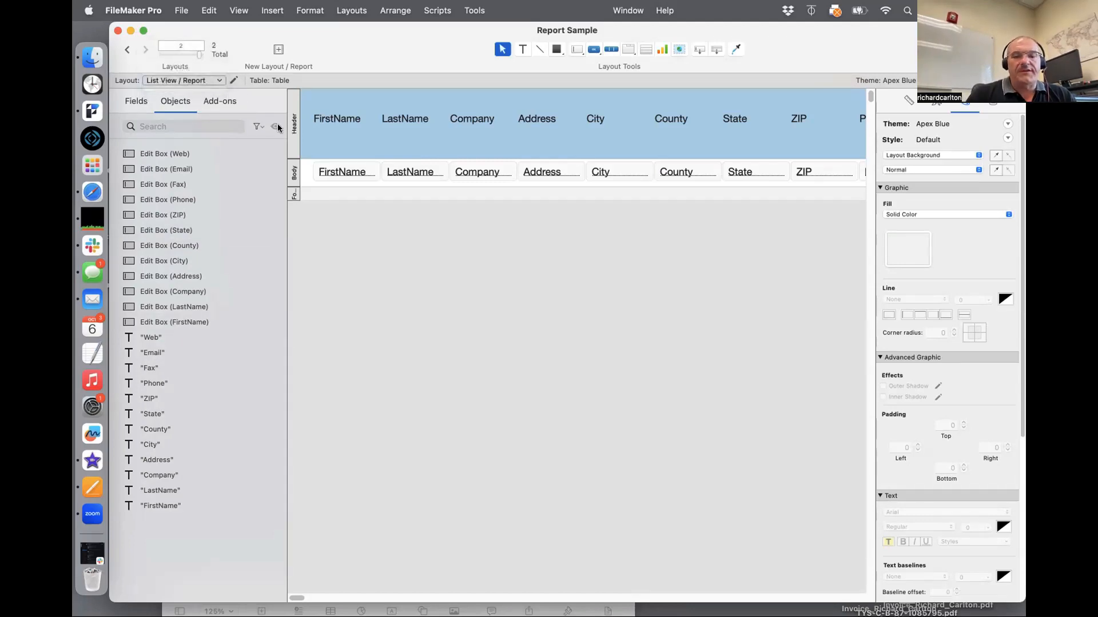
Browse the List View / Report layout's records and compare how they display as form and as list
{"action": "key", "text": "super+b"}
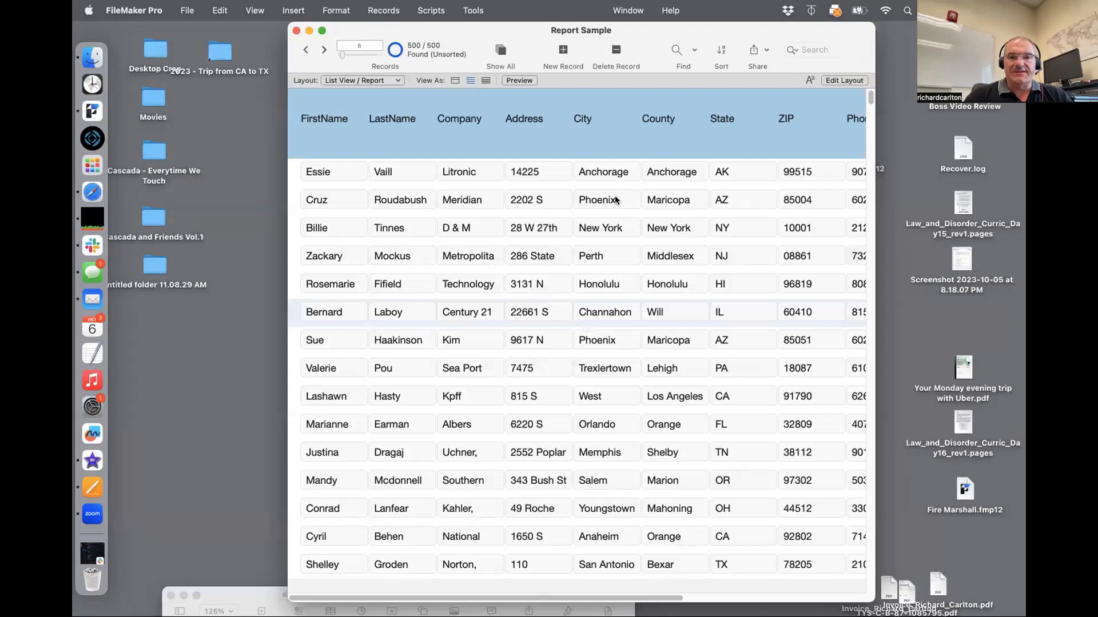
{"action": "left_click", "coordinate": [455, 80]}
{"action": "left_click", "coordinate": [469, 80]}
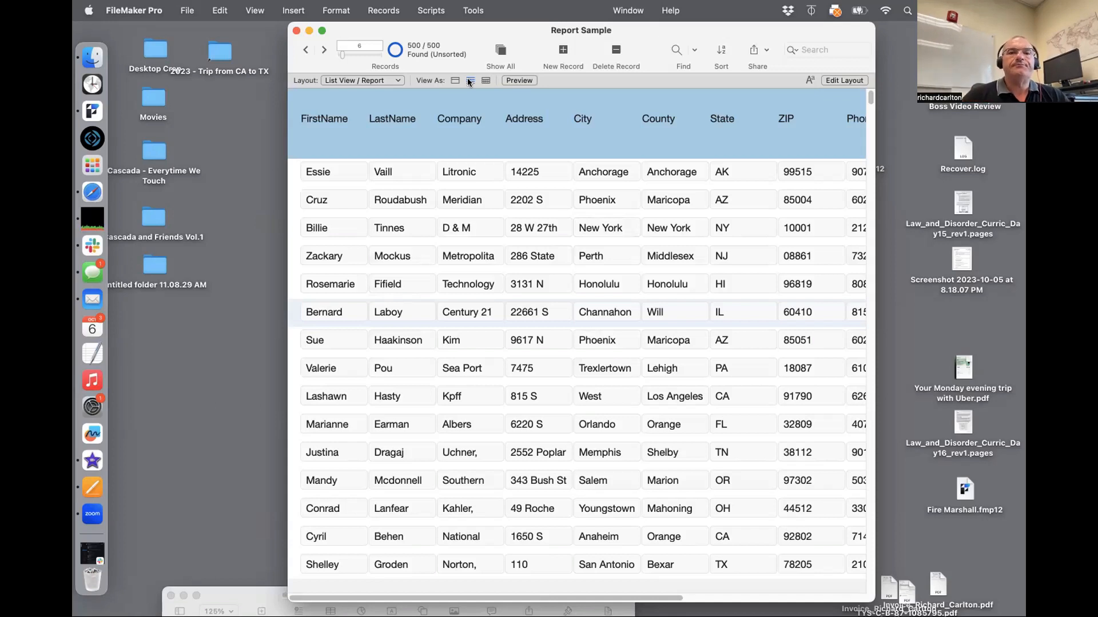
{"action": "left_click", "coordinate": [453, 80]}
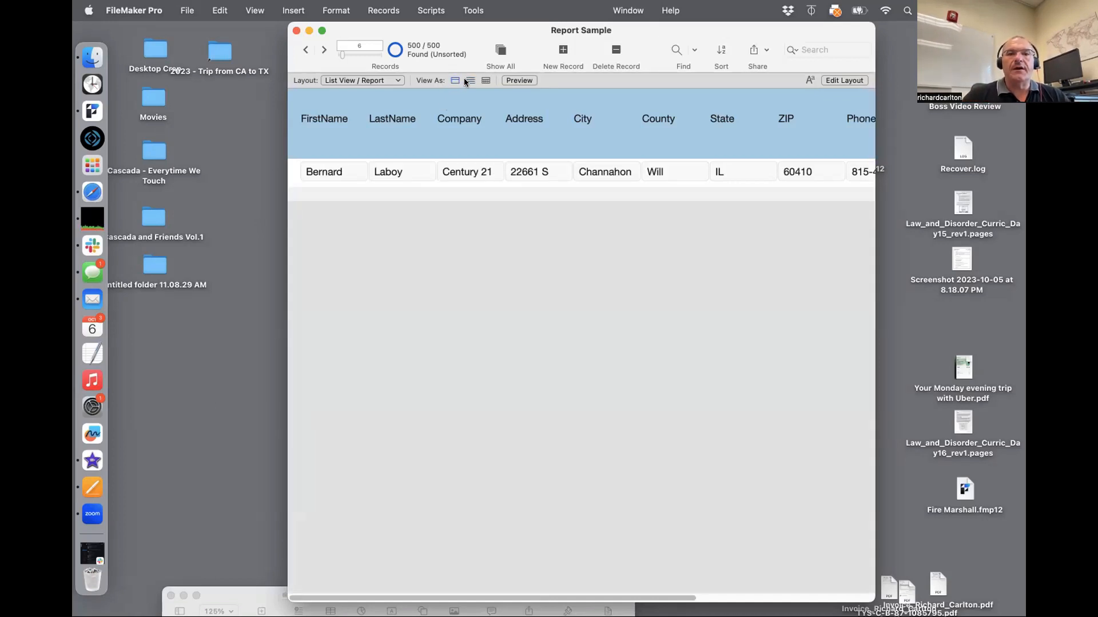
{"action": "left_click", "coordinate": [466, 80]}
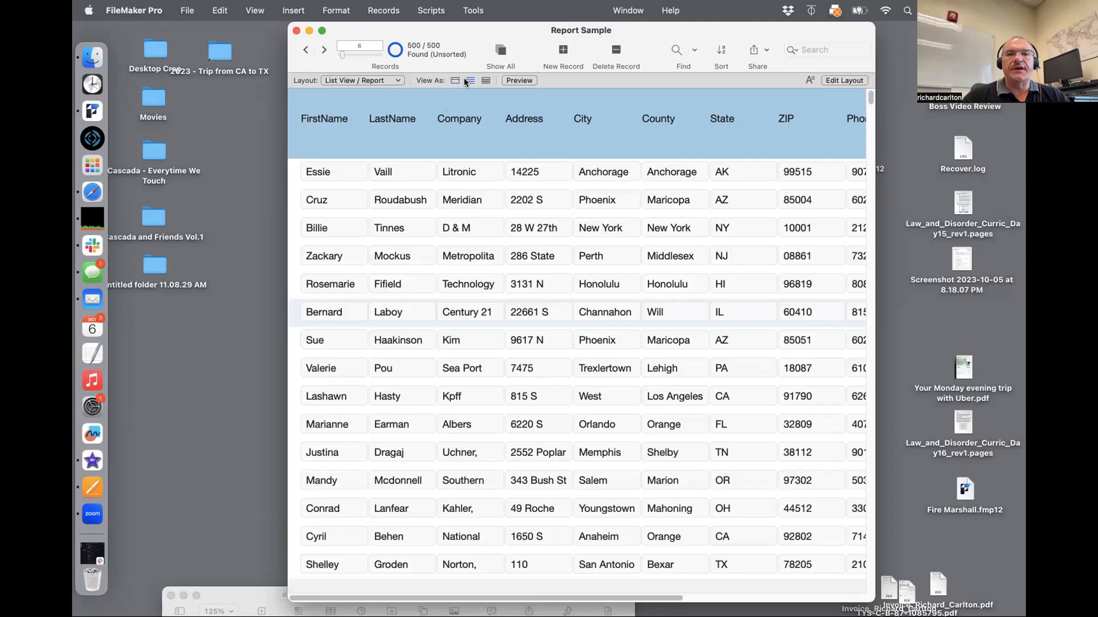
Open the Form View layout in Browse mode and compare how its records display as list and as form
{"action": "left_click", "coordinate": [382, 80]}
{"action": "left_click", "coordinate": [370, 68]}
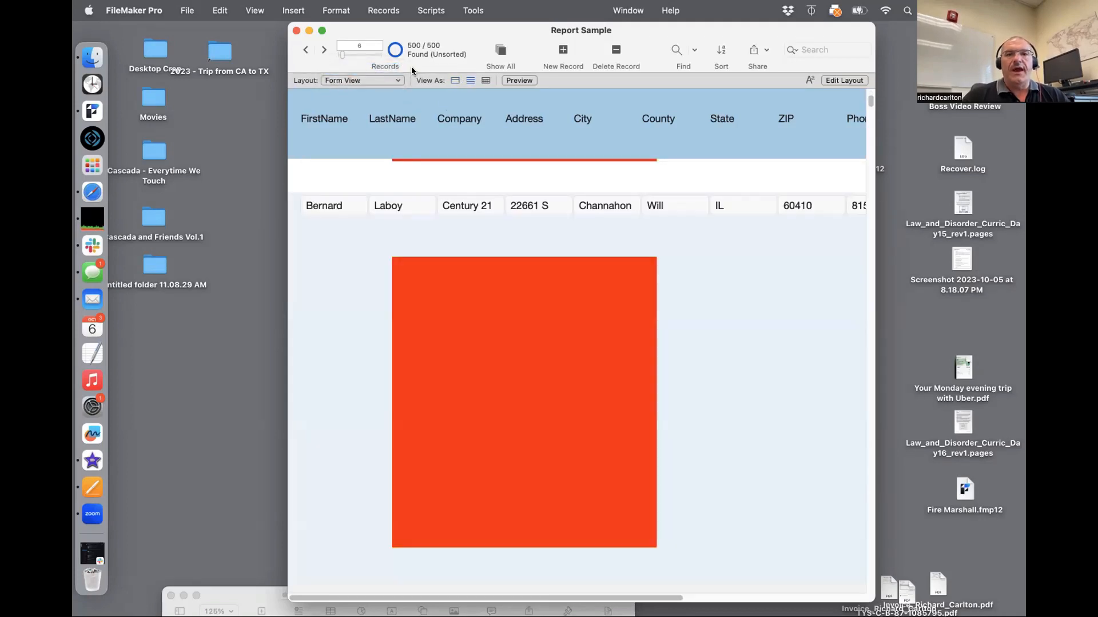
{"action": "scroll", "coordinate": [475, 203], "scroll_direction": "down", "scroll_amount": 5}
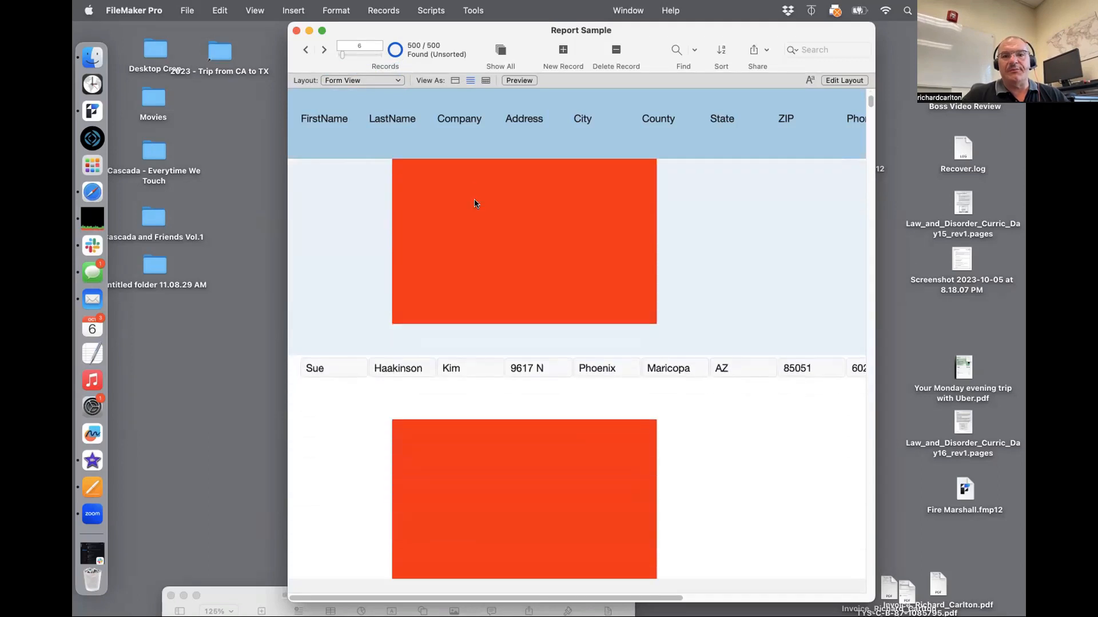
{"action": "scroll", "coordinate": [474, 203], "scroll_direction": "down", "scroll_amount": 10}
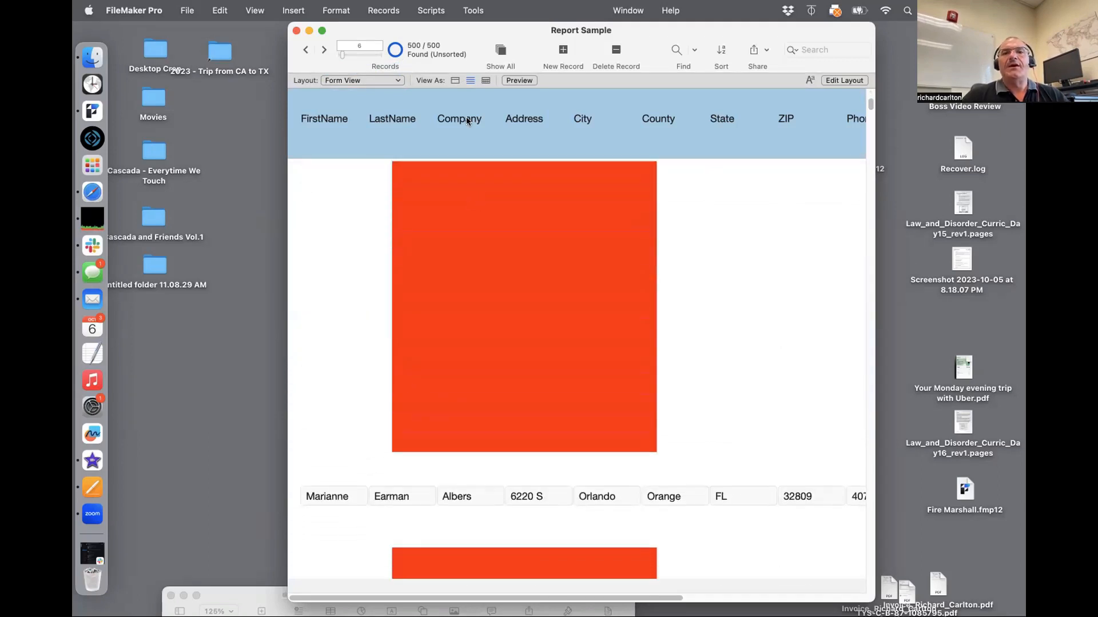
{"action": "left_click", "coordinate": [454, 80]}
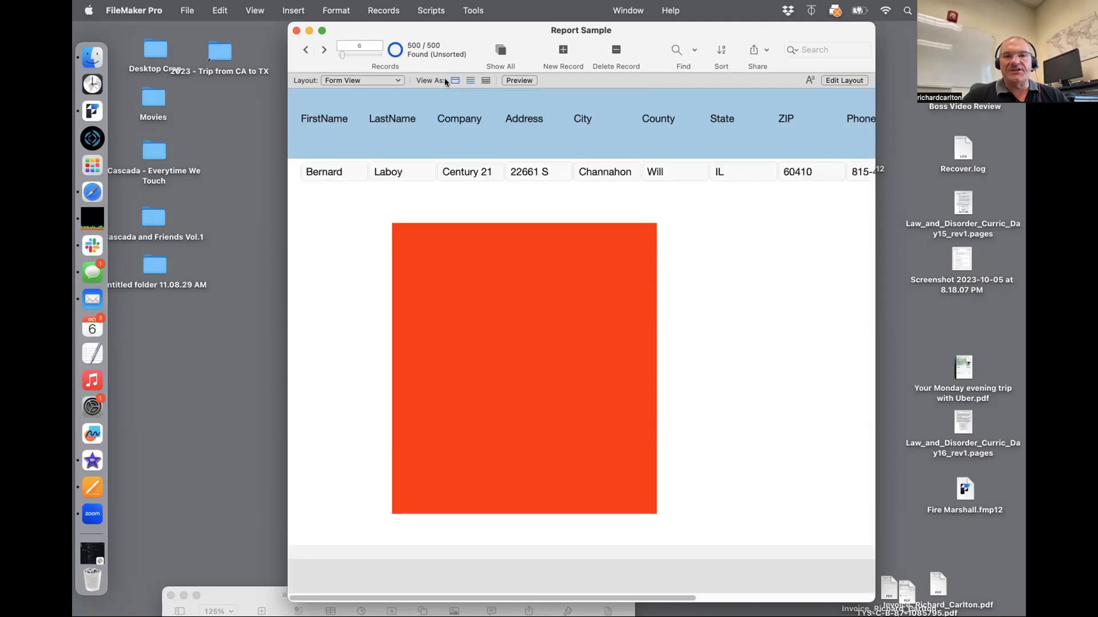
Restrict the List View / Report layout to List View only by disabling Form View and Table View in its layout setup
{"action": "left_click", "coordinate": [378, 79]}
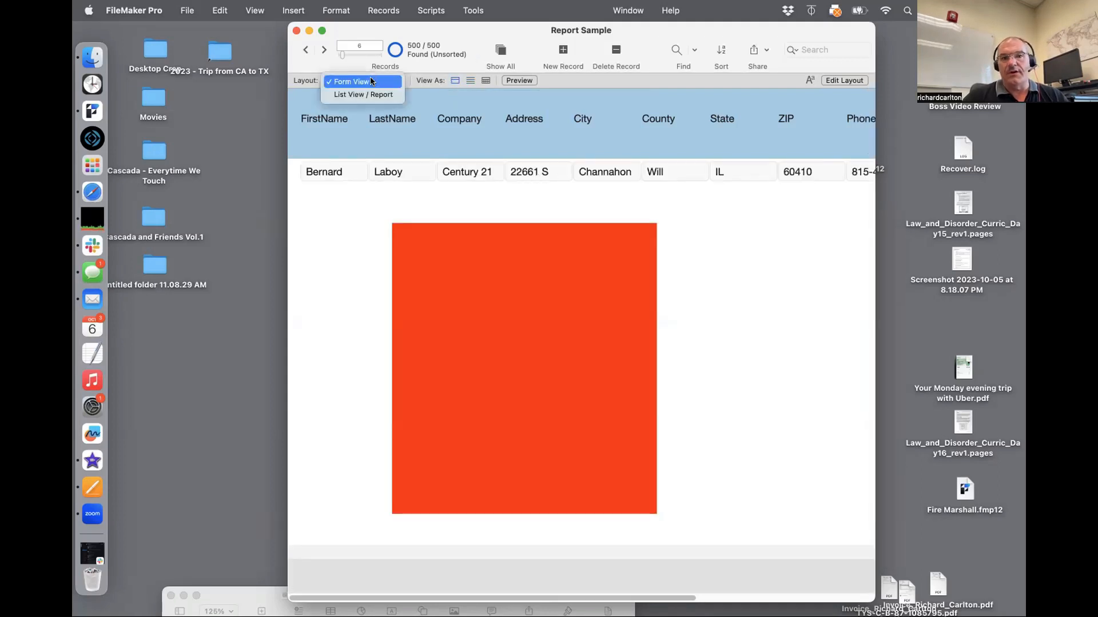
{"action": "left_click", "coordinate": [345, 94]}
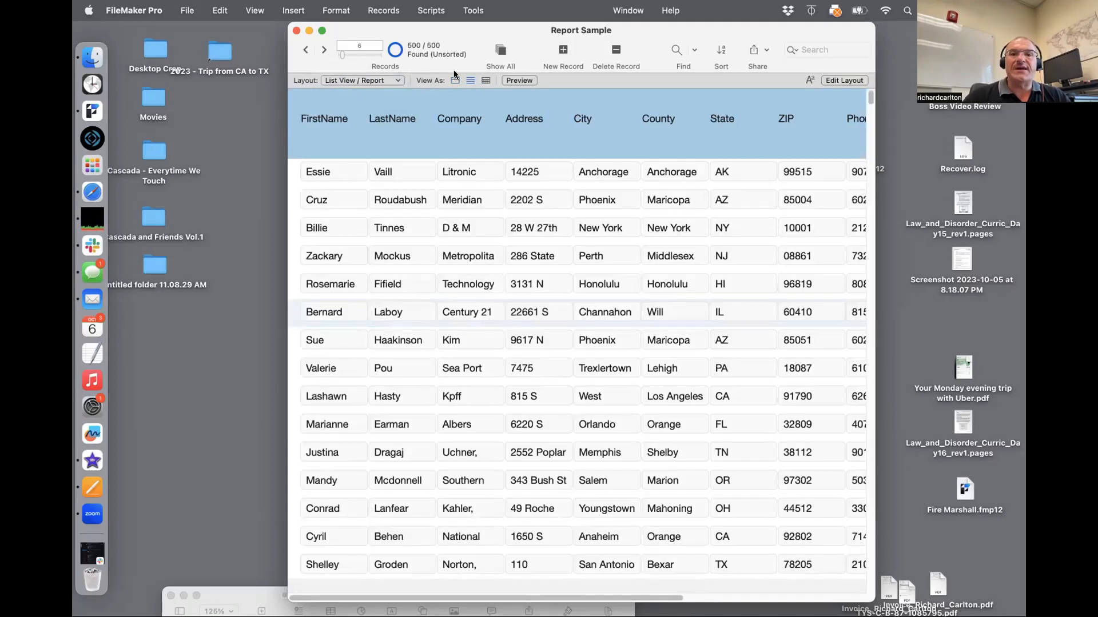
{"action": "key", "text": "super+l"}
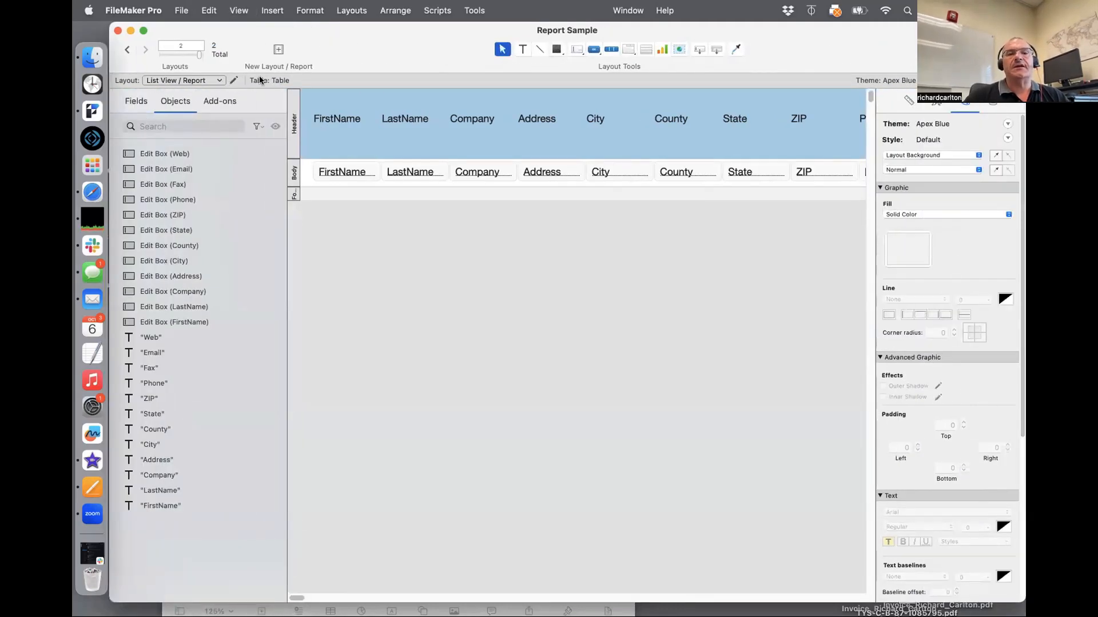
{"action": "left_click", "coordinate": [234, 81]}
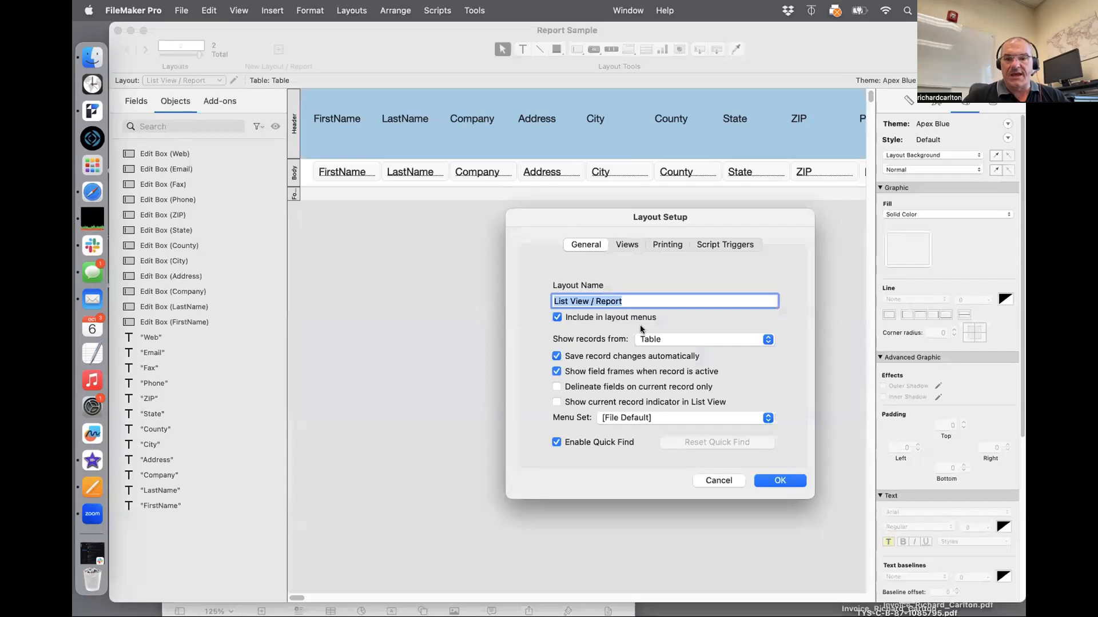
{"action": "left_click", "coordinate": [627, 246]}
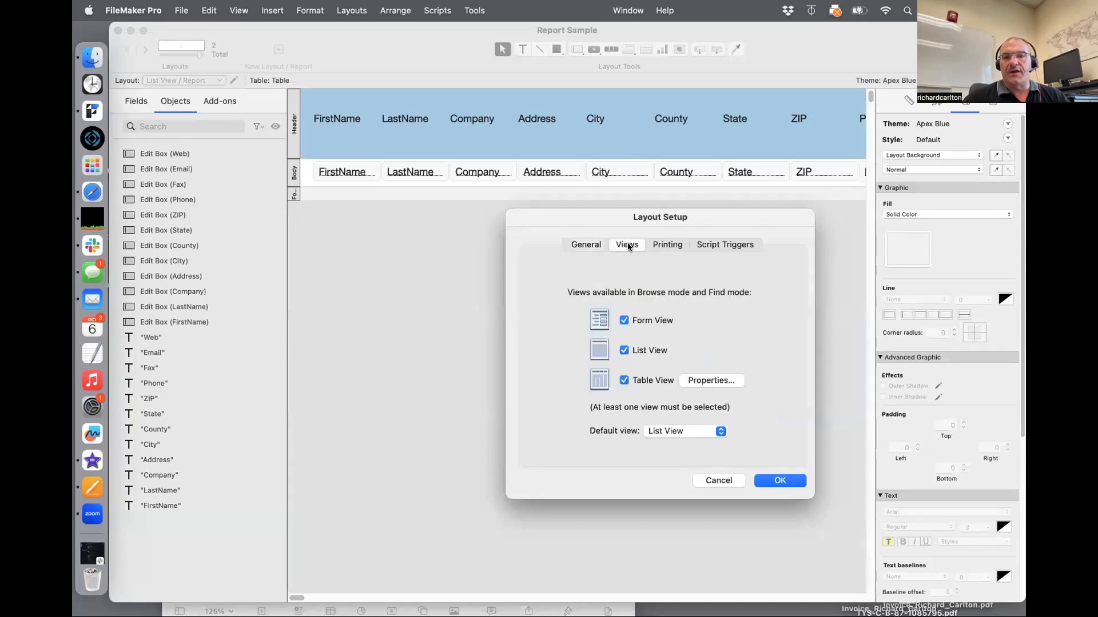
{"action": "left_click", "coordinate": [623, 321]}
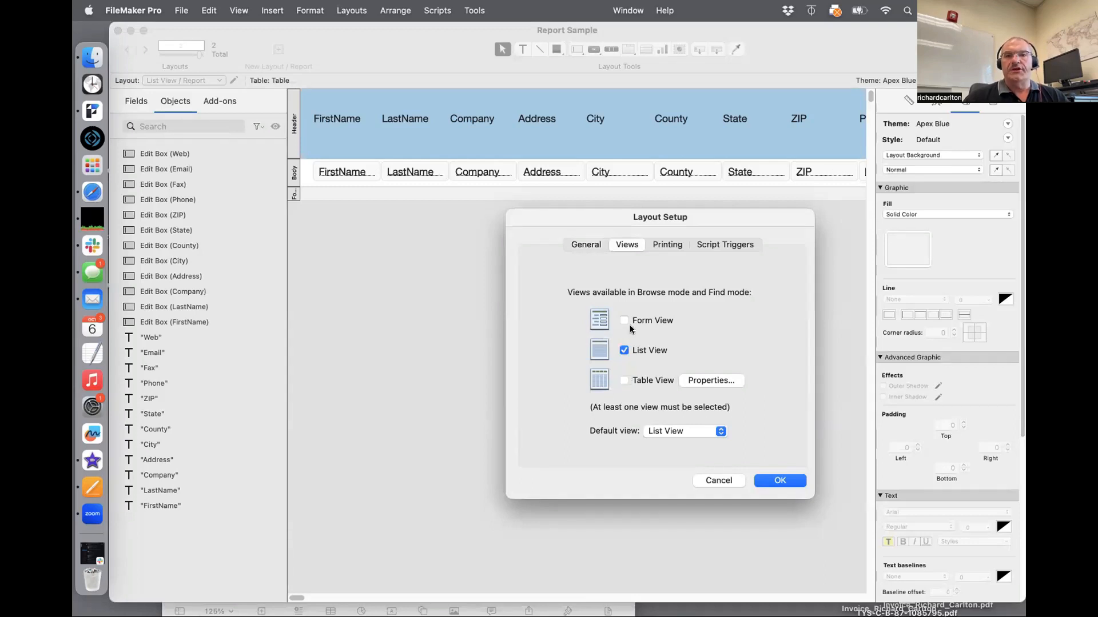
{"action": "left_click", "coordinate": [775, 480]}
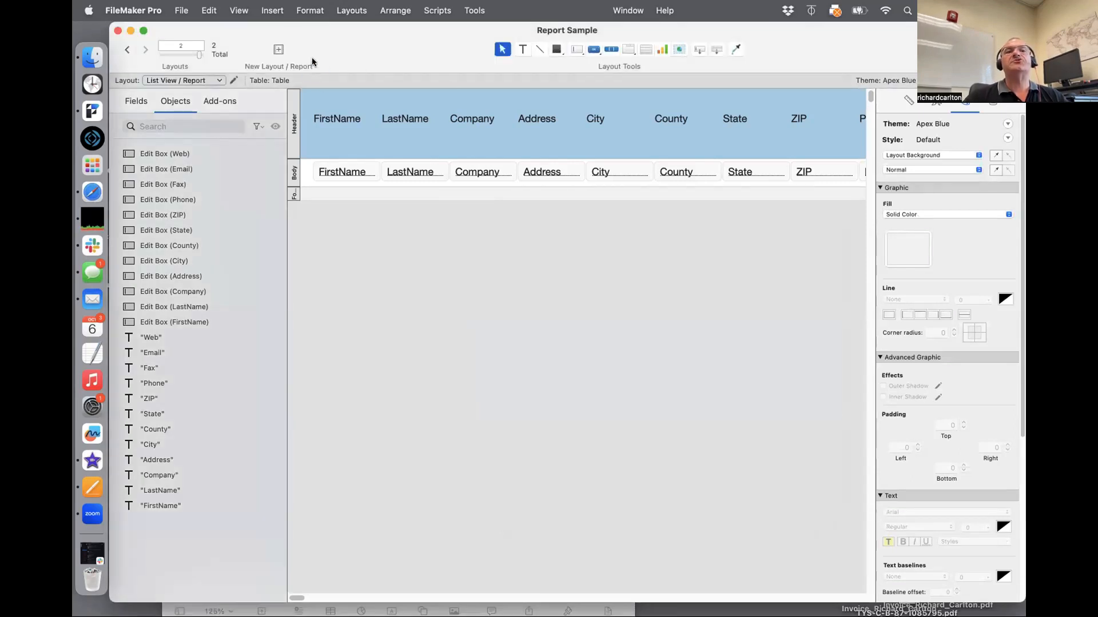
Restrict the Form View layout to Form View only by disabling List View and Table View, and return to Browse mode
{"action": "left_click", "coordinate": [127, 51]}
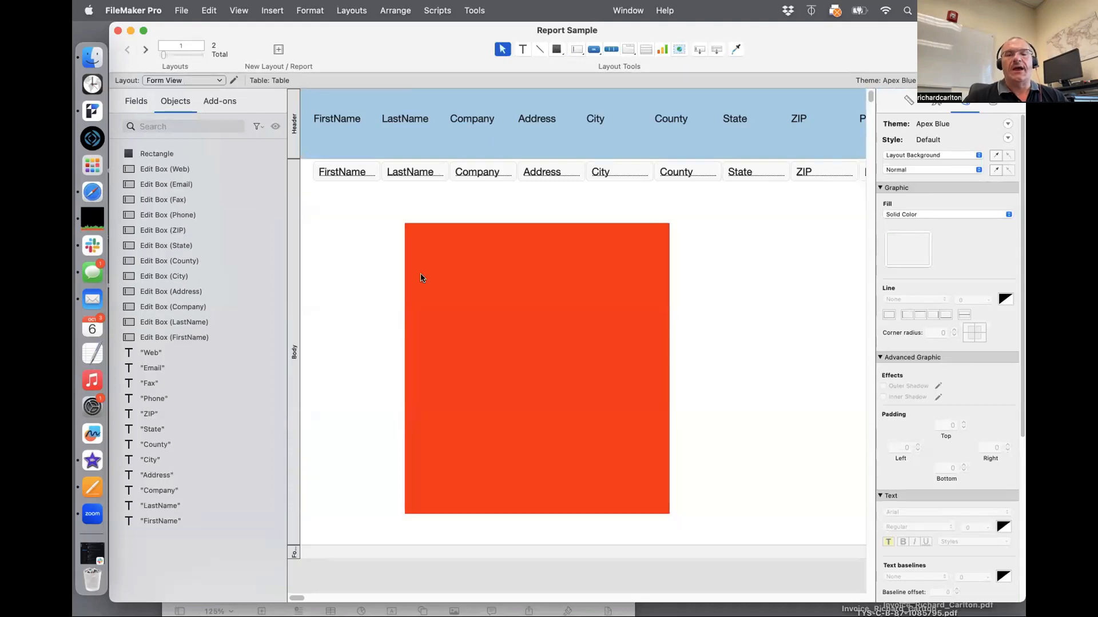
{"action": "left_click", "coordinate": [234, 80]}
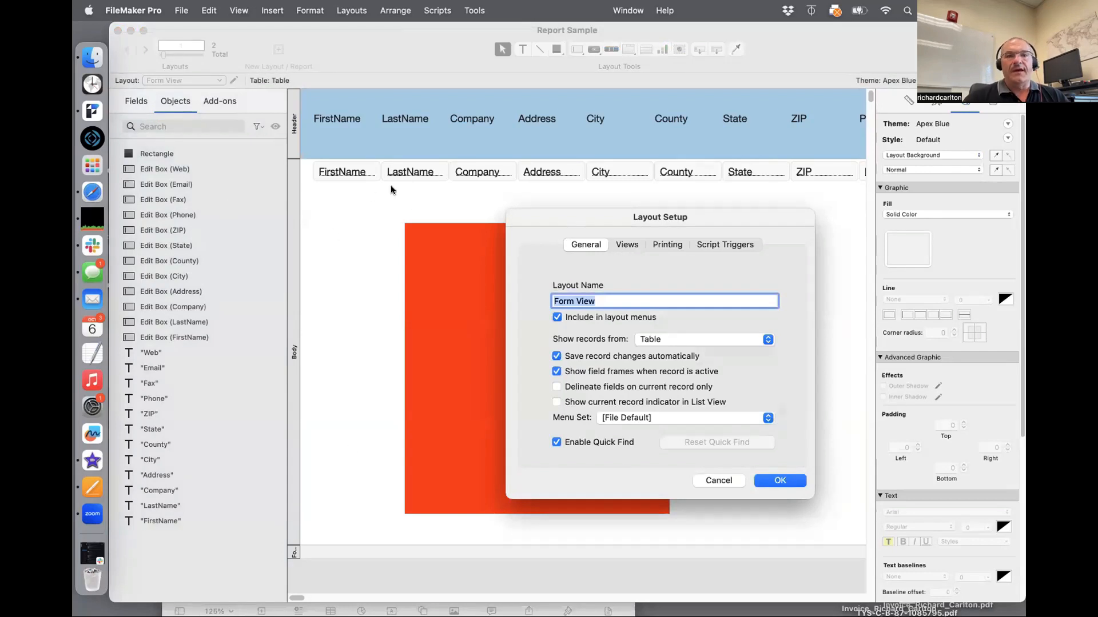
{"action": "left_click", "coordinate": [627, 245]}
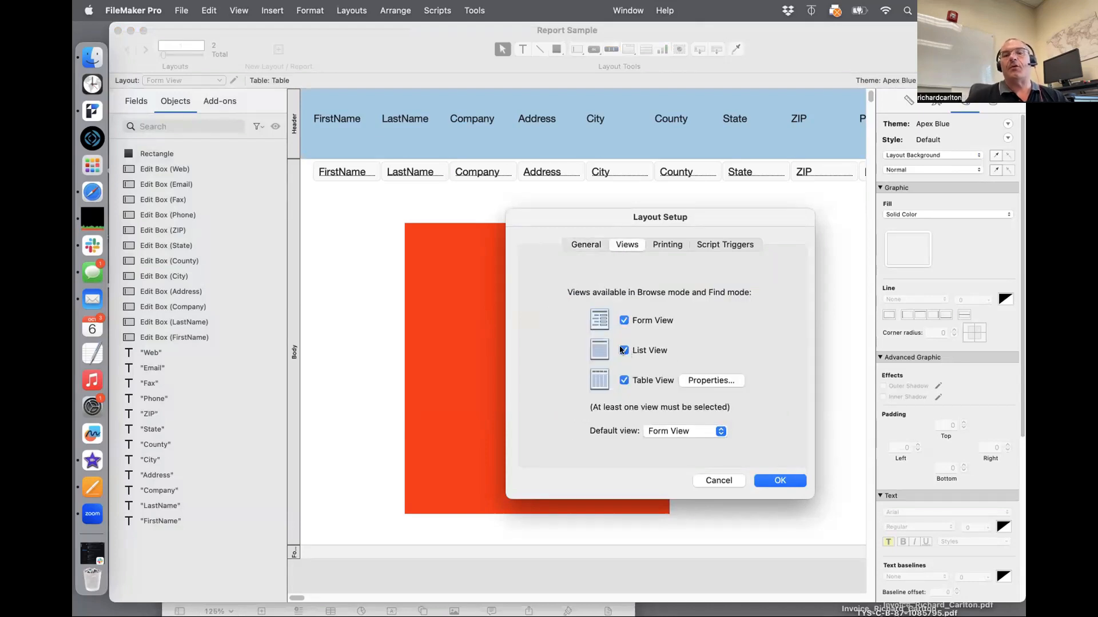
{"action": "key", "text": "Return"}
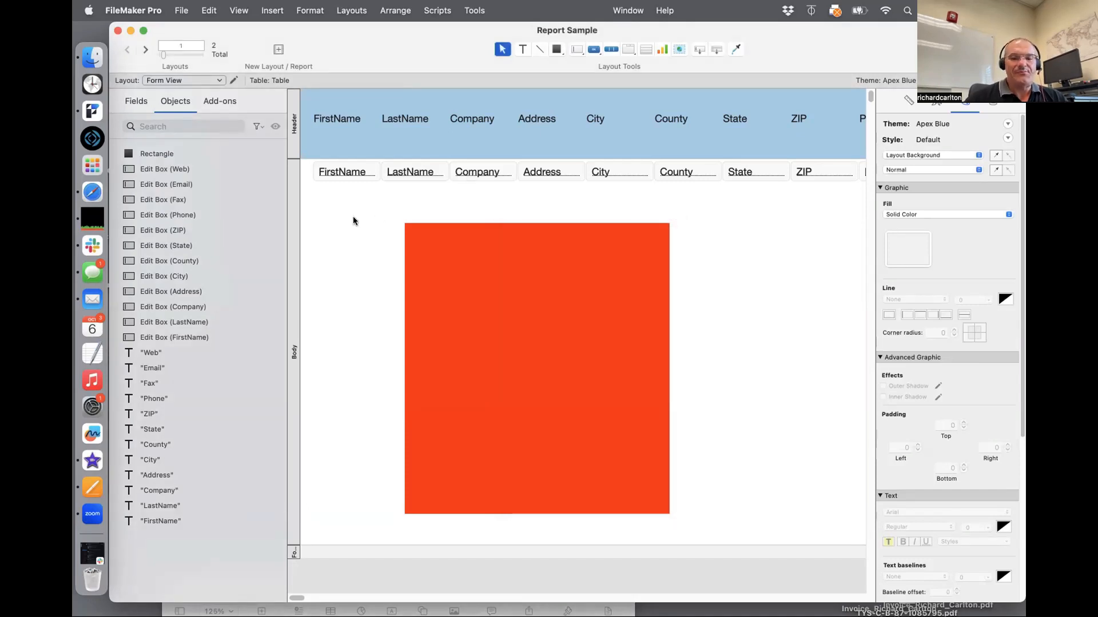
{"action": "key", "text": "super+b"}
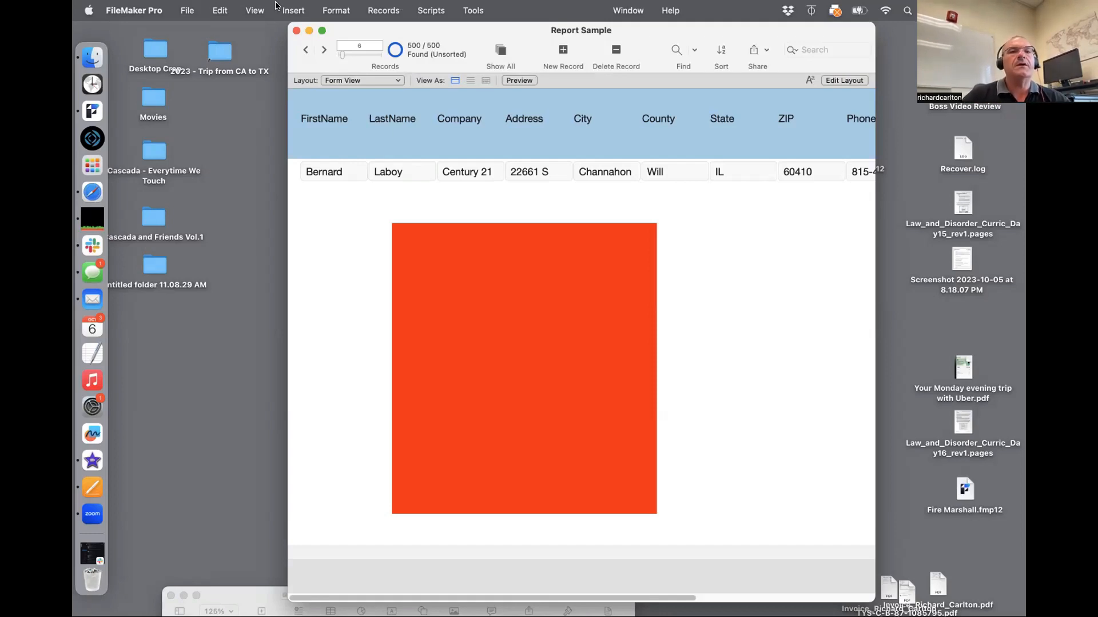
Hide the status toolbar in Browse mode and show it again
{"action": "left_click", "coordinate": [255, 10]}
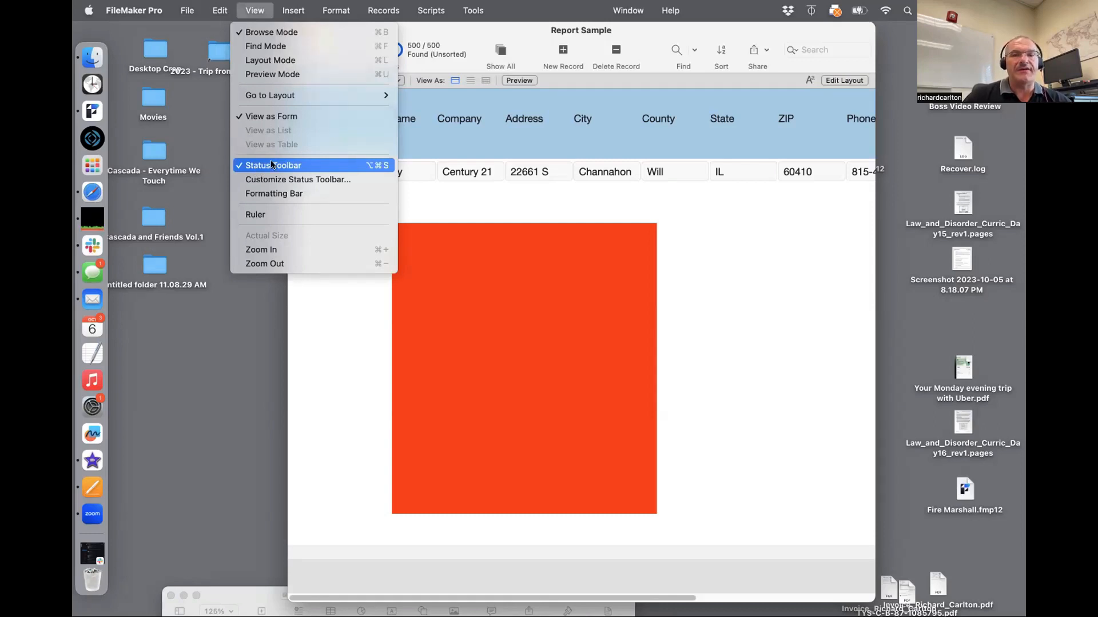
{"action": "left_click", "coordinate": [341, 360]}
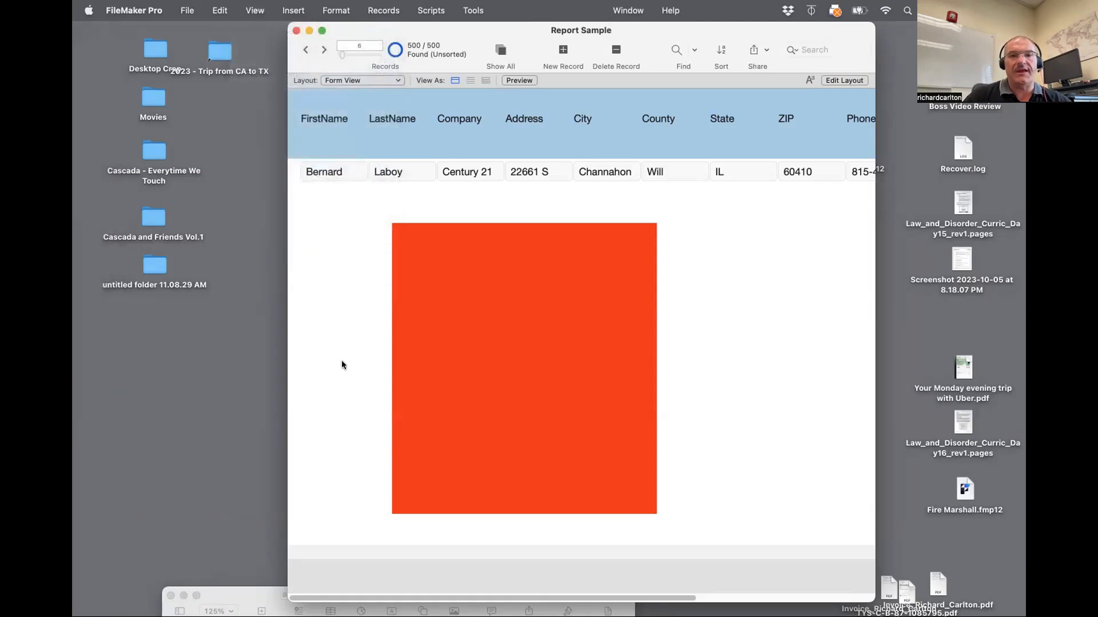
{"action": "key", "text": "super+alt+s"}
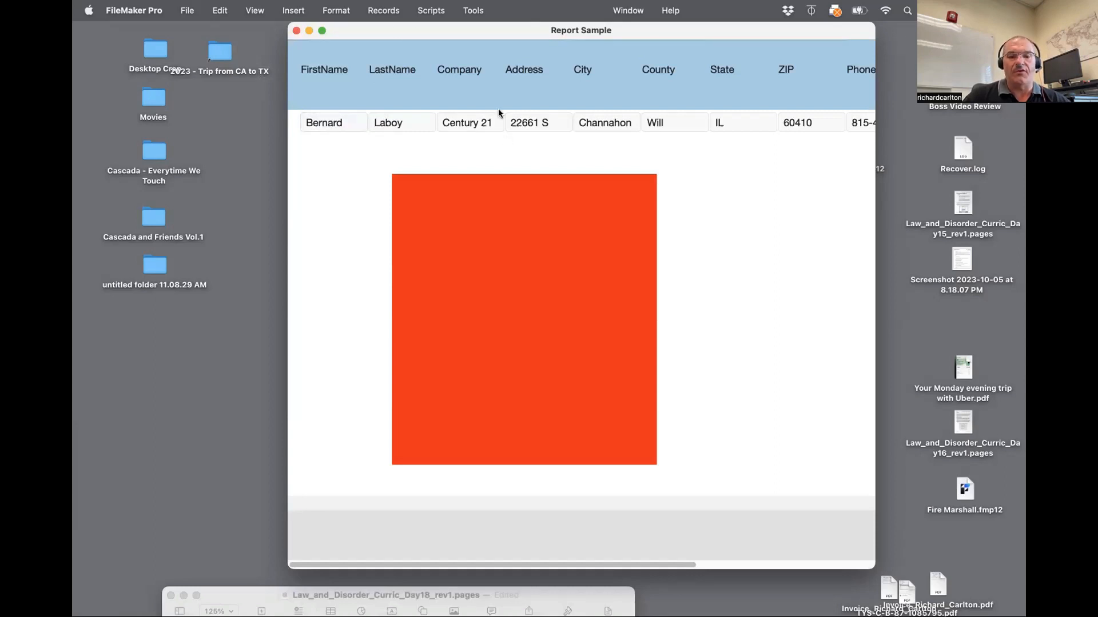
{"action": "key", "text": "super+alt+d"}
{"action": "key", "text": "super+alt+d"}
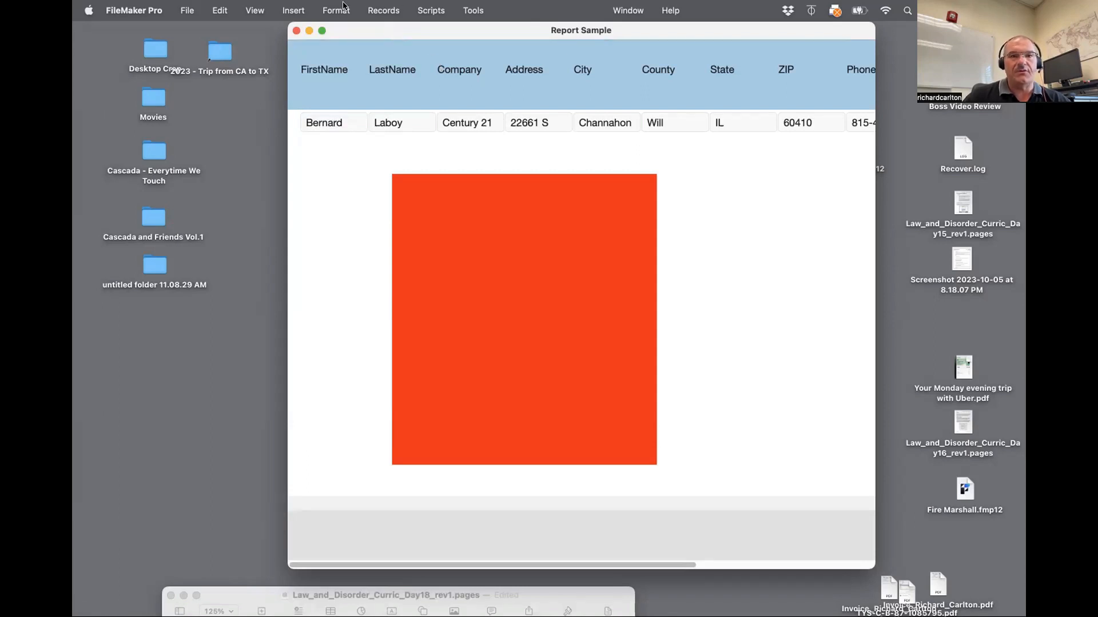
{"action": "left_click", "coordinate": [255, 10]}
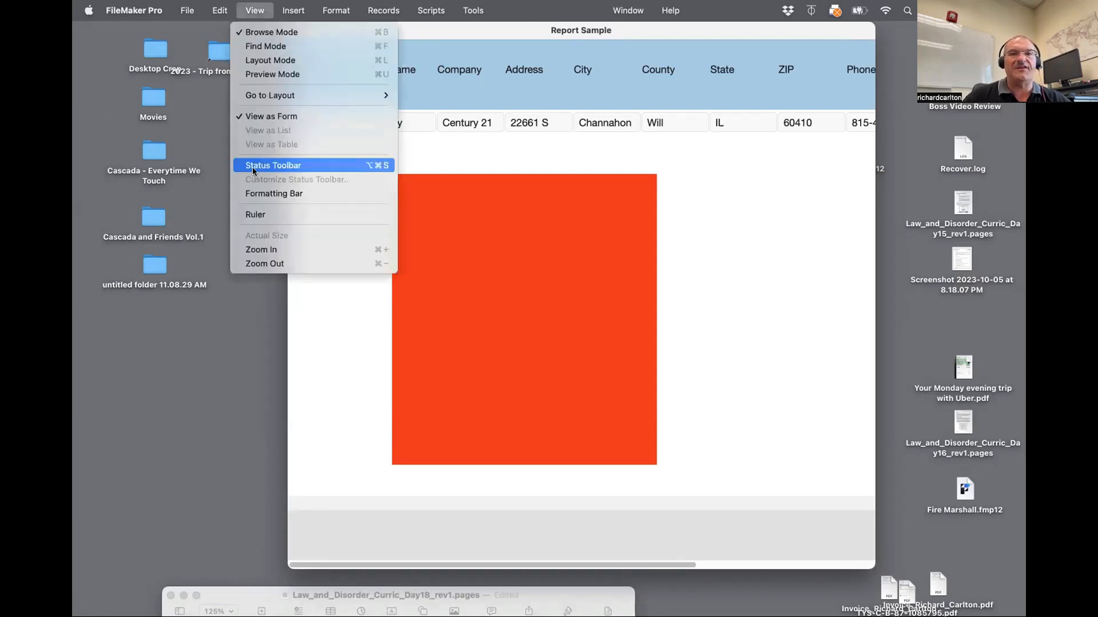
{"action": "left_click", "coordinate": [254, 168]}
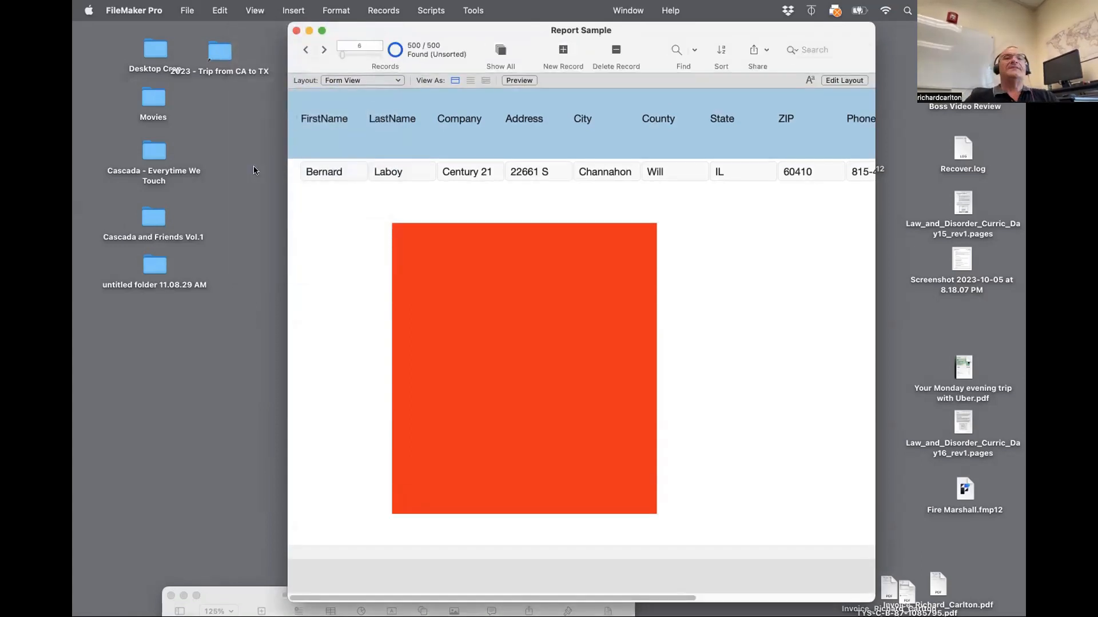
Switch to the List View / Report layout and duplicate it in Layout mode
{"action": "left_click", "coordinate": [352, 80]}
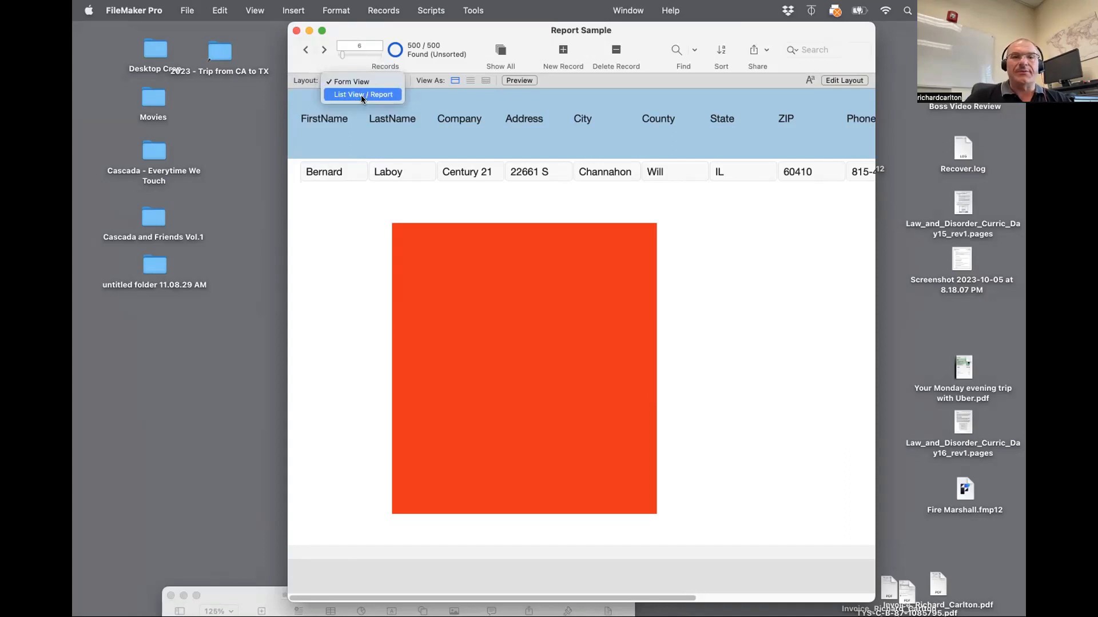
{"action": "left_click", "coordinate": [335, 262]}
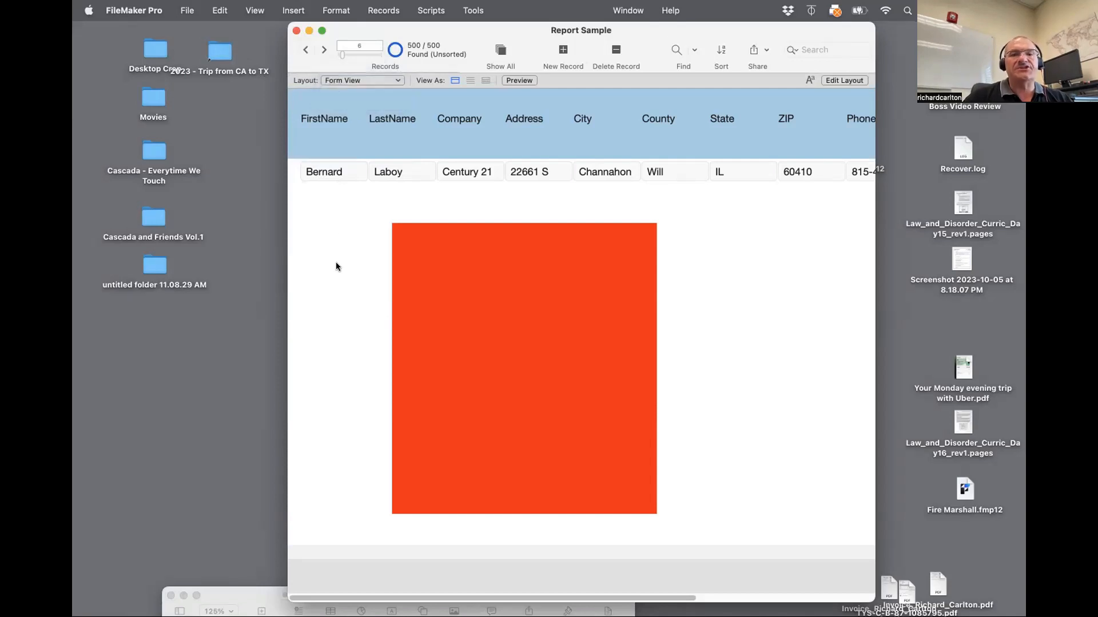
{"action": "left_click", "coordinate": [366, 82]}
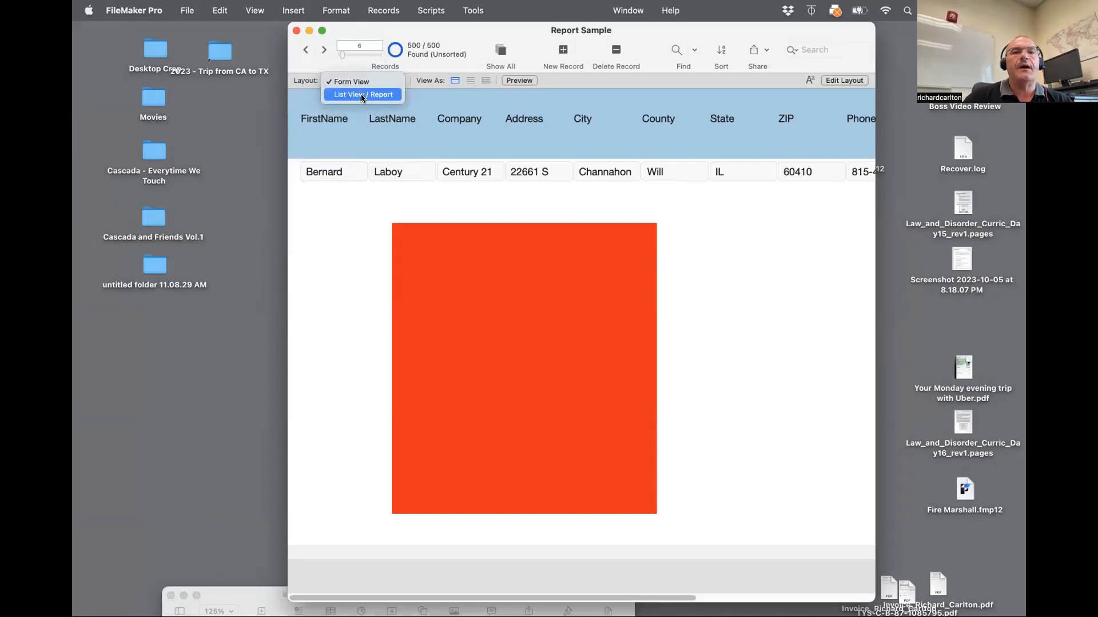
{"action": "left_click", "coordinate": [361, 98]}
{"action": "key", "text": "super+l"}
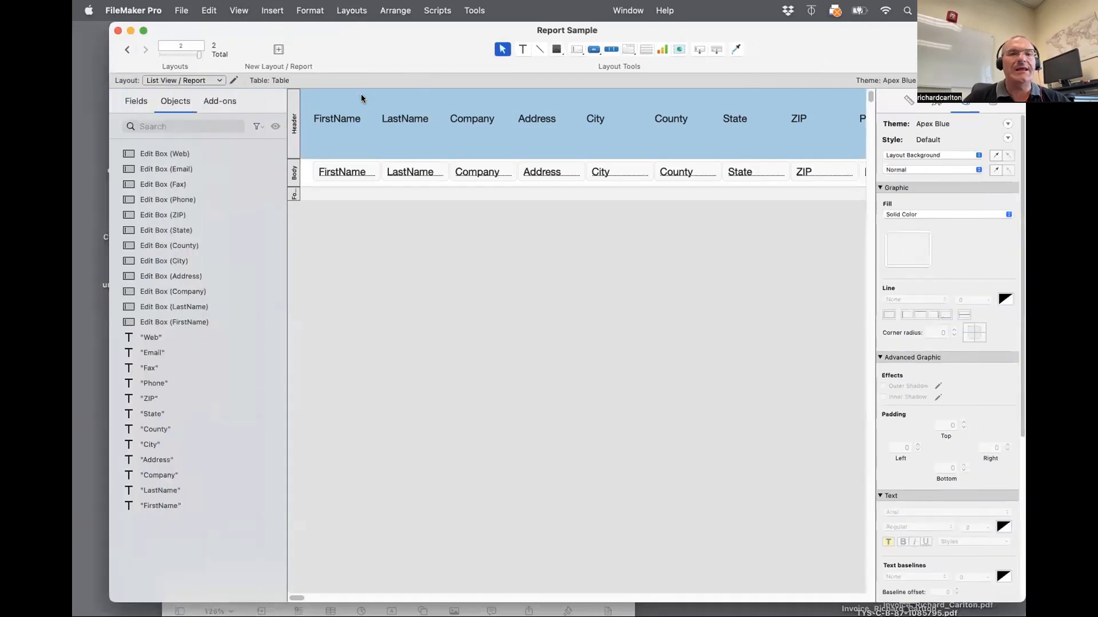
{"action": "left_click", "coordinate": [355, 11]}
{"action": "left_click", "coordinate": [353, 48]}
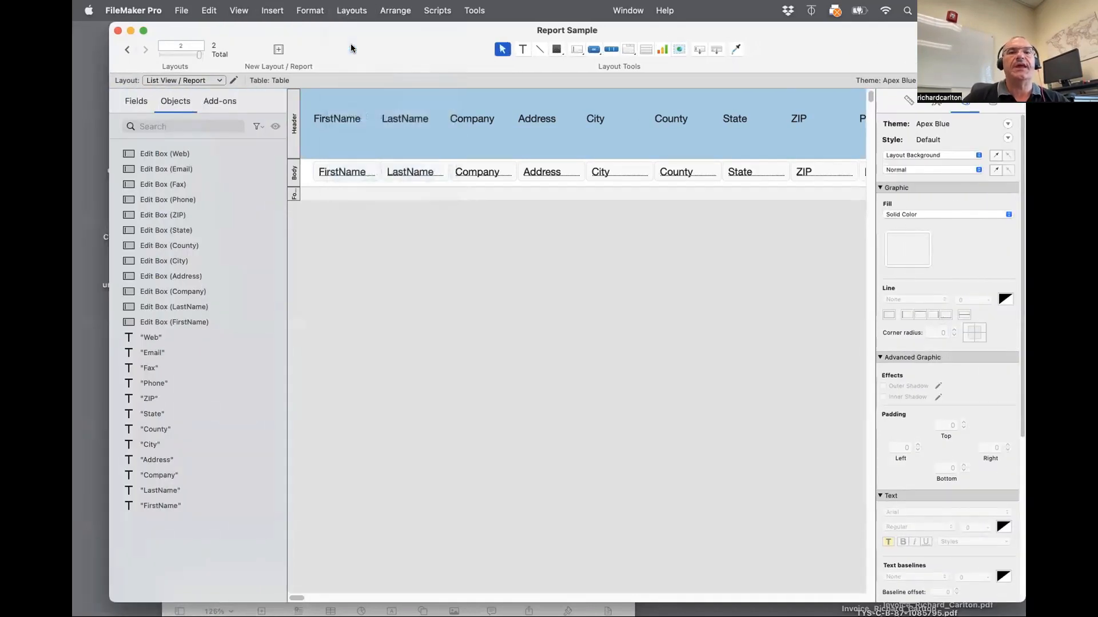
Rename the duplicated layout as "Report Print 8.5 x 11" in its layout setup and check its available views
{"action": "left_click", "coordinate": [349, 11]}
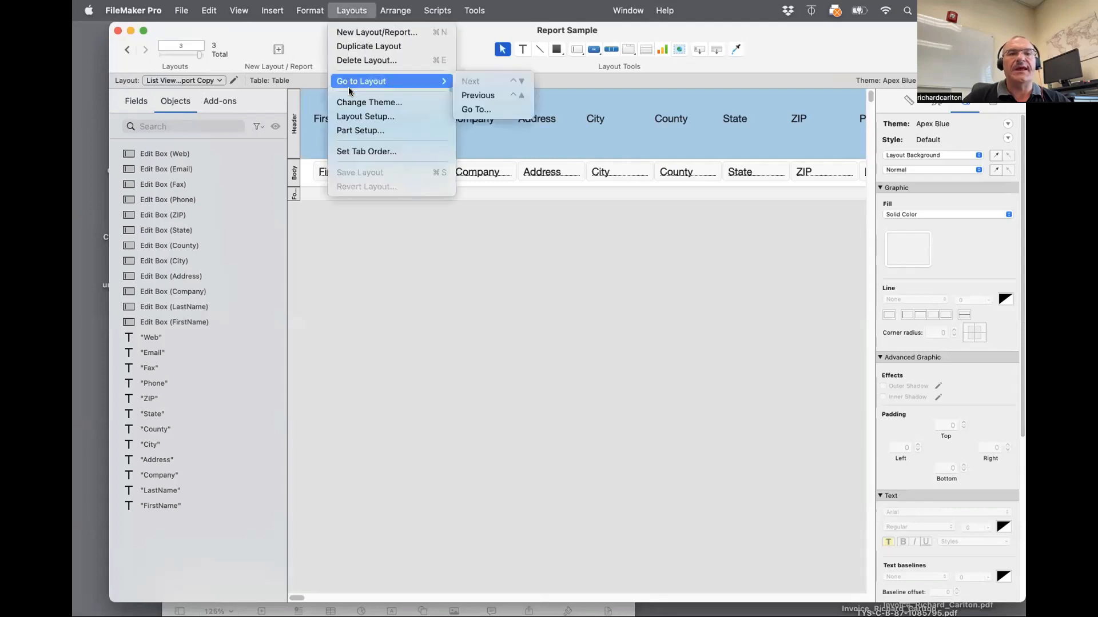
{"action": "left_click", "coordinate": [349, 115]}
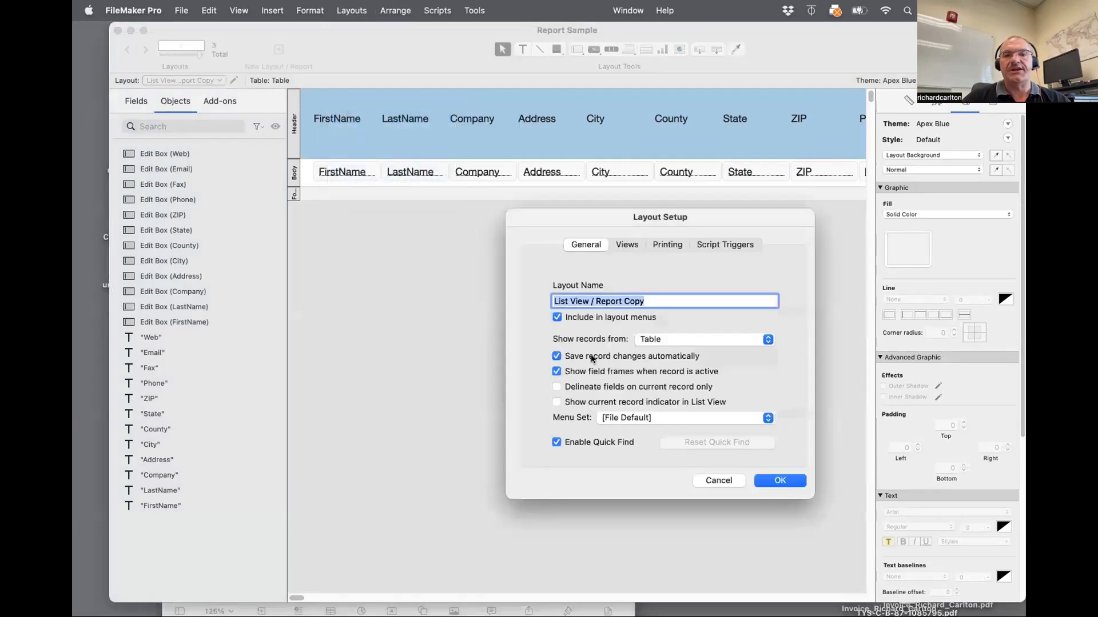
{"action": "type", "text": "Report"}
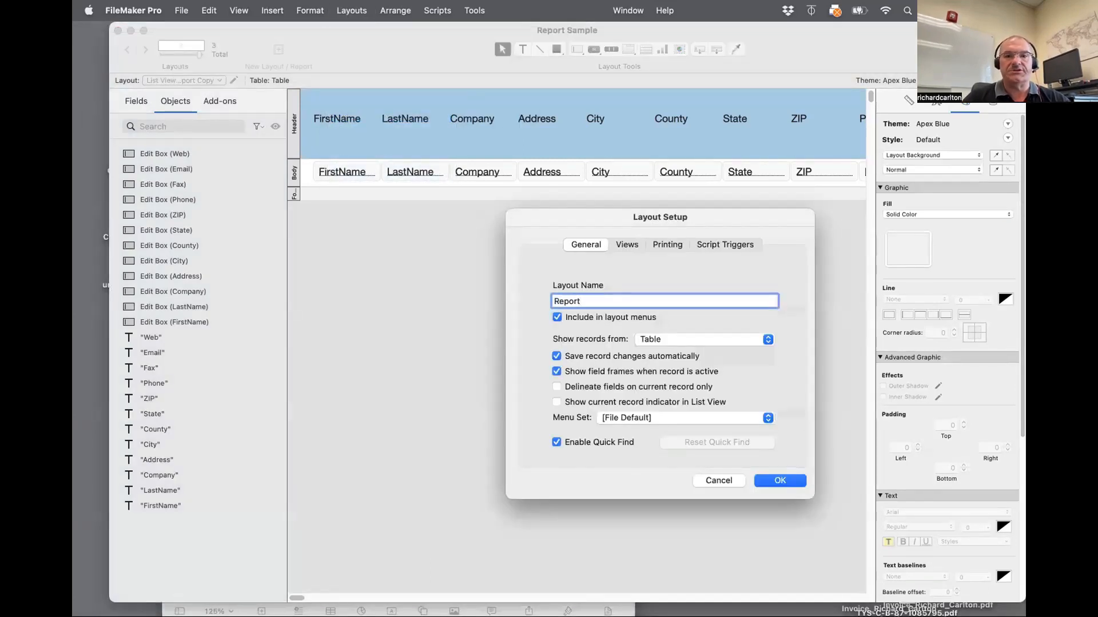
{"action": "type", "text": " Printe"}
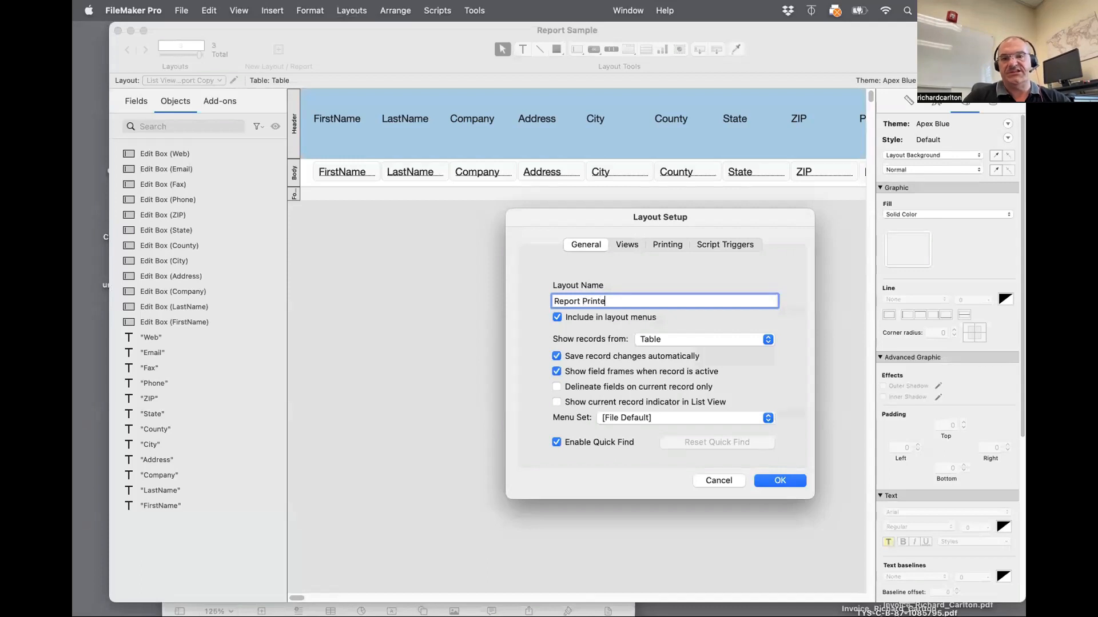
{"action": "key", "text": "BackSpace"}
{"action": "type", "text": " 8."}
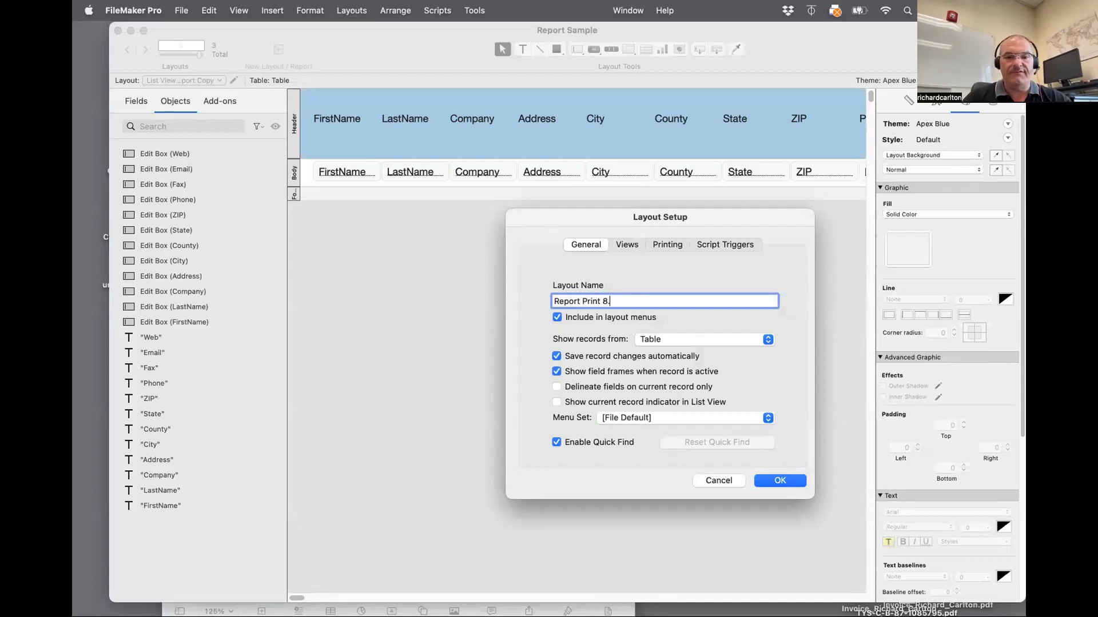
{"action": "type", "text": "5 x 11"}
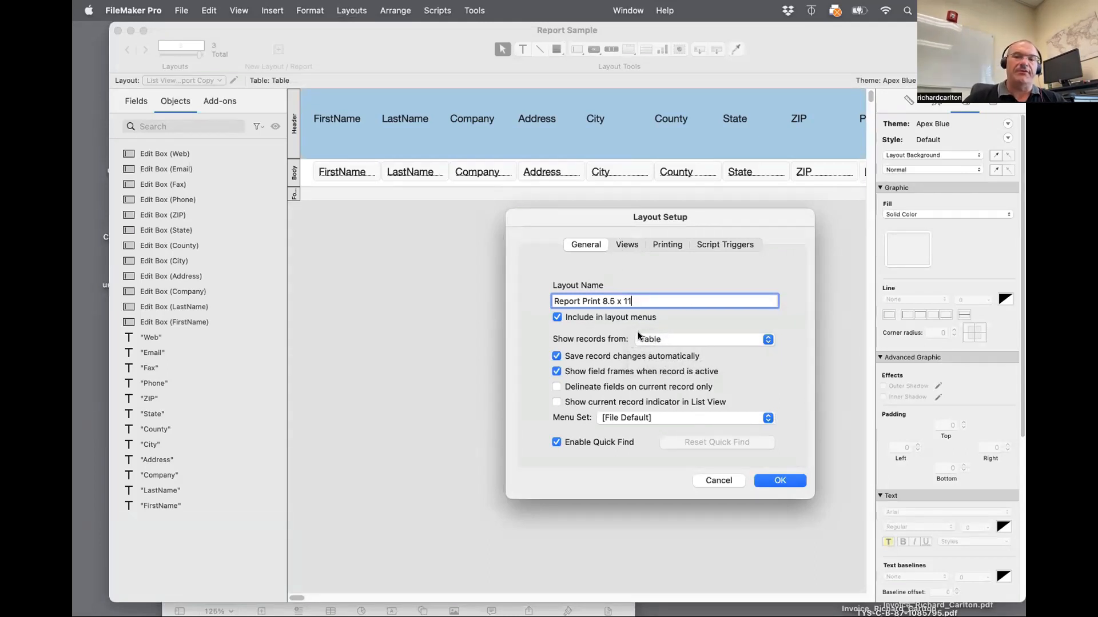
{"action": "left_click", "coordinate": [626, 245]}
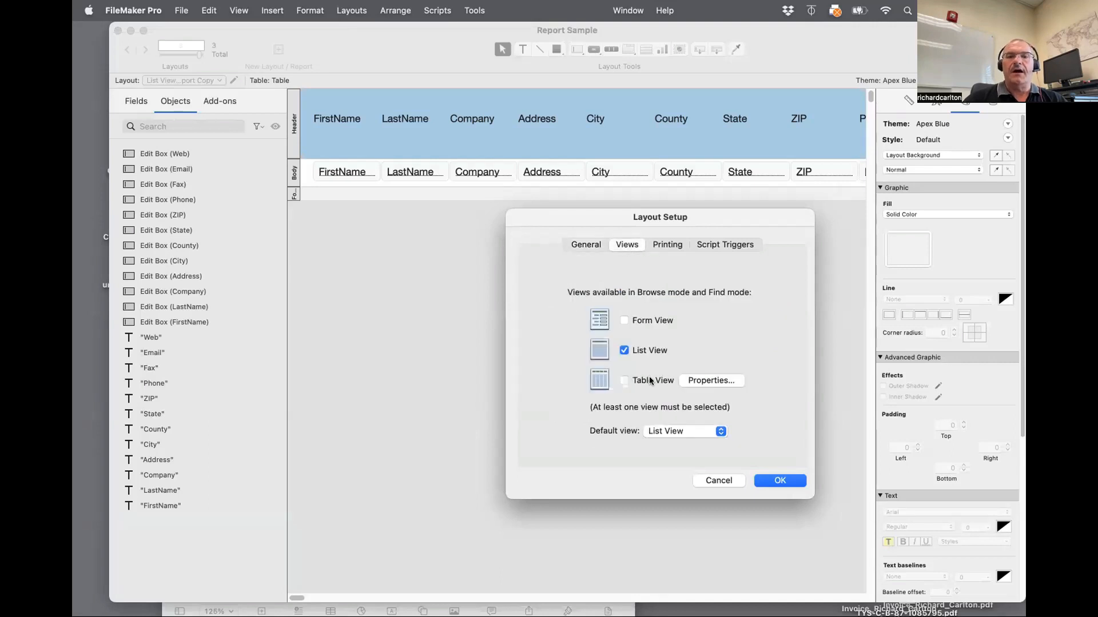
{"action": "left_click", "coordinate": [782, 481]}
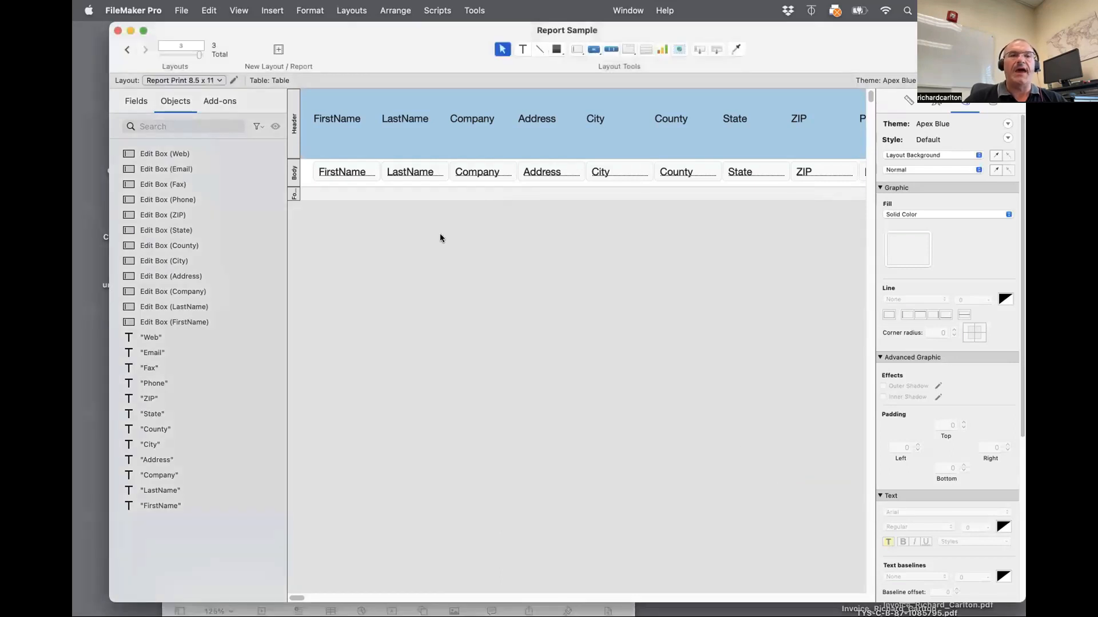
Switch to the List View / Report layout and shorten its name to "List View"
{"action": "left_click", "coordinate": [220, 80]}
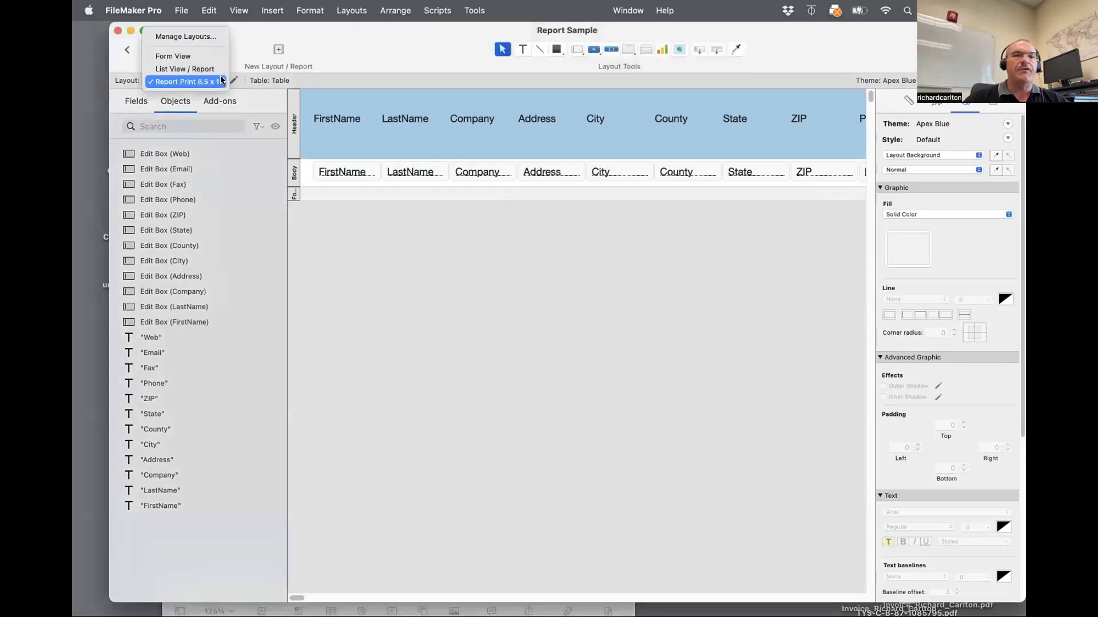
{"action": "left_click", "coordinate": [192, 70]}
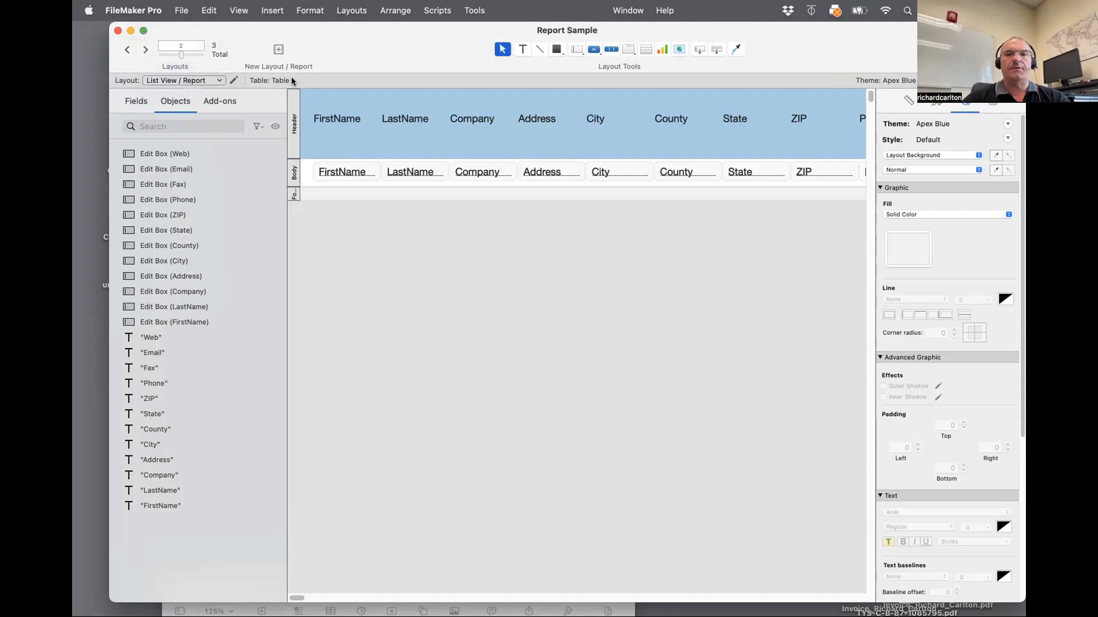
{"action": "left_click", "coordinate": [232, 80]}
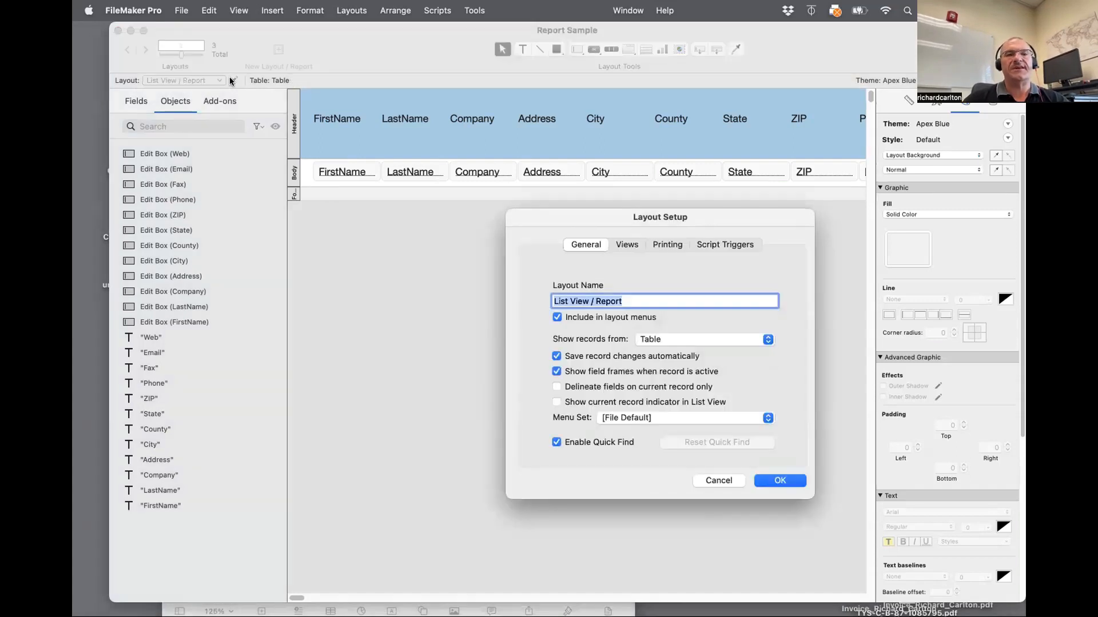
{"action": "left_click", "coordinate": [588, 300]}
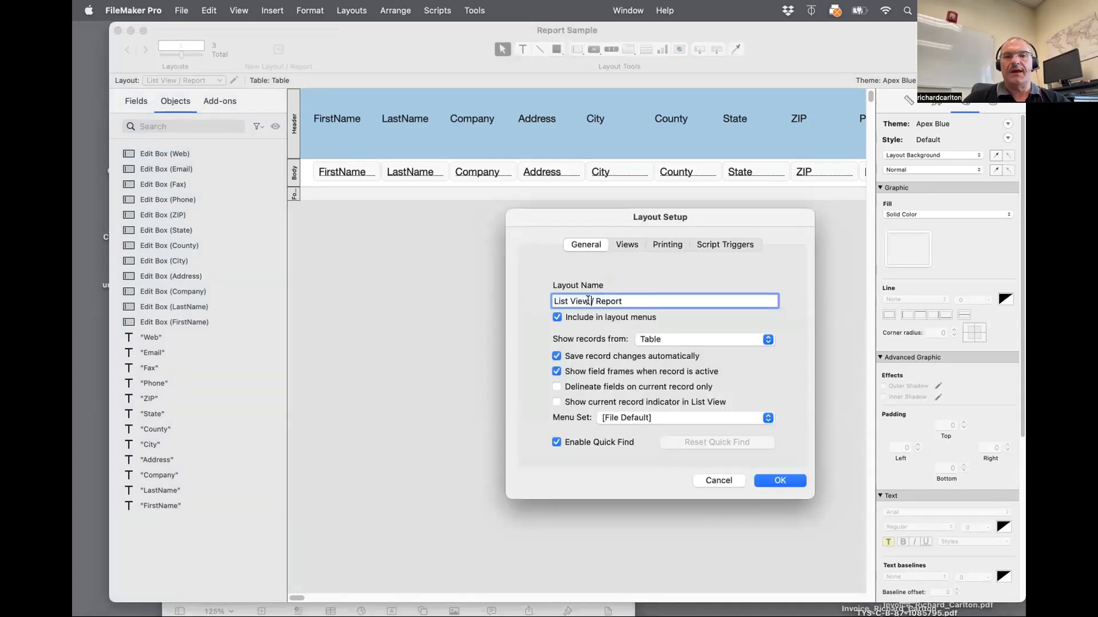
{"action": "left_click_drag", "start_coordinate": [588, 301], "coordinate": [623, 300]}
{"action": "key", "text": "BackSpace"}
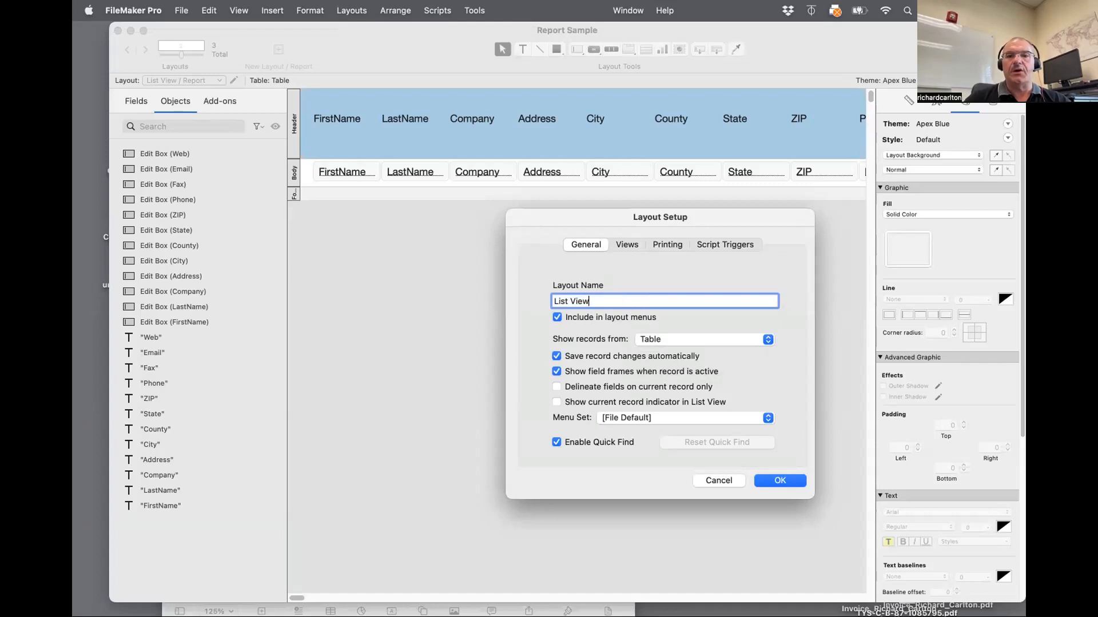
{"action": "left_click", "coordinate": [777, 485]}
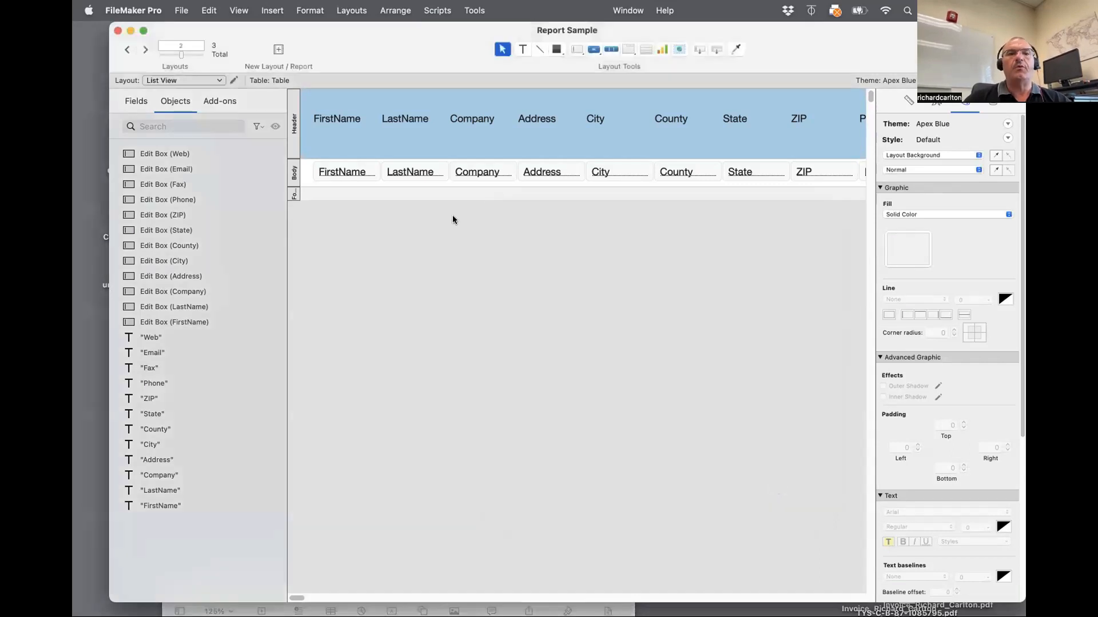
On the Report Print 8.5 x 11 layout, remove the header's fill color and move the FirstName through Fax heading labels down
{"action": "left_click", "coordinate": [180, 80]}
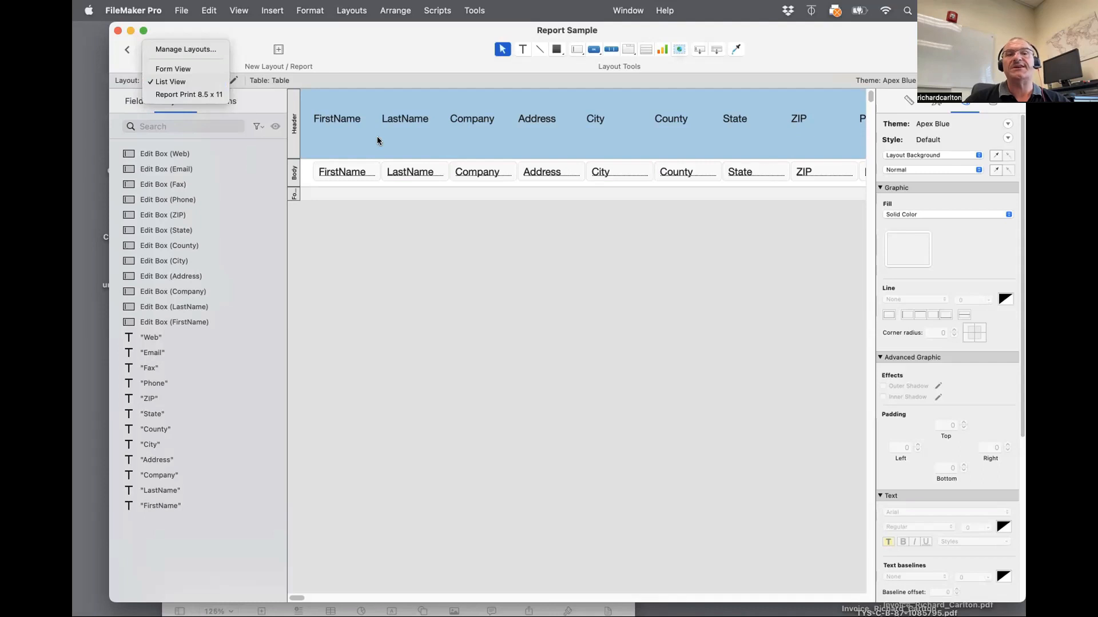
{"action": "left_click", "coordinate": [216, 94]}
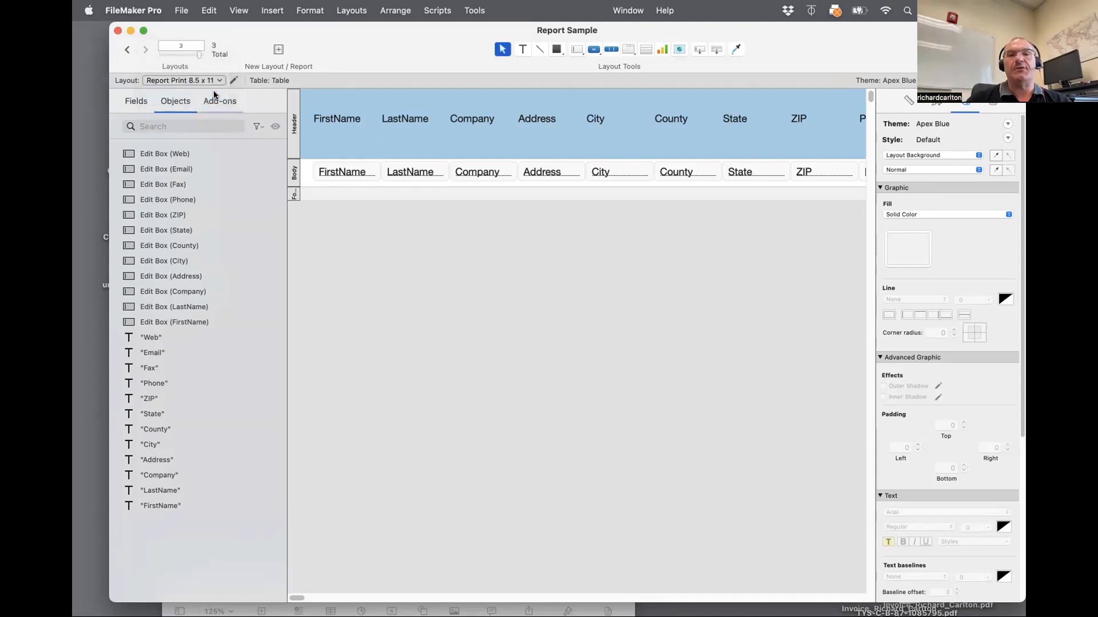
{"action": "left_click", "coordinate": [294, 133]}
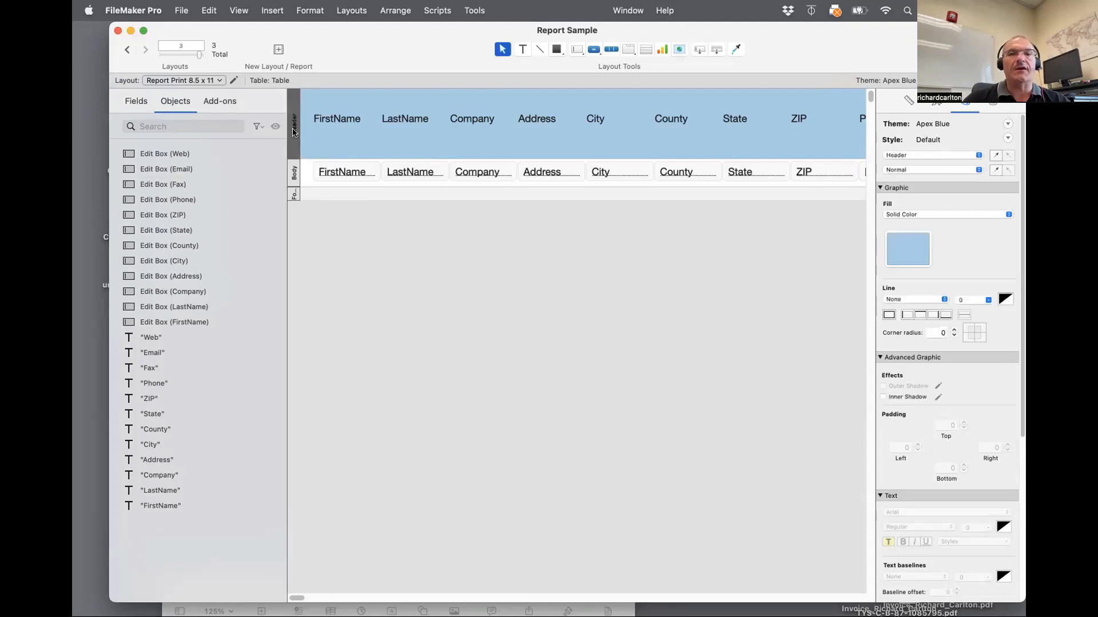
{"action": "left_click", "coordinate": [913, 263]}
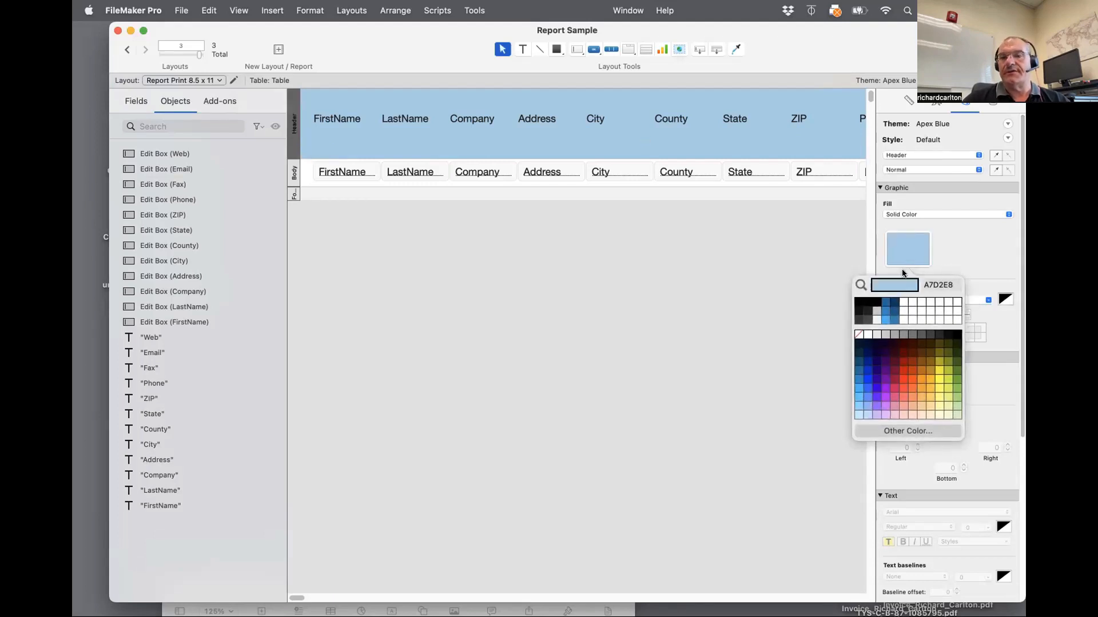
{"action": "left_click", "coordinate": [855, 334]}
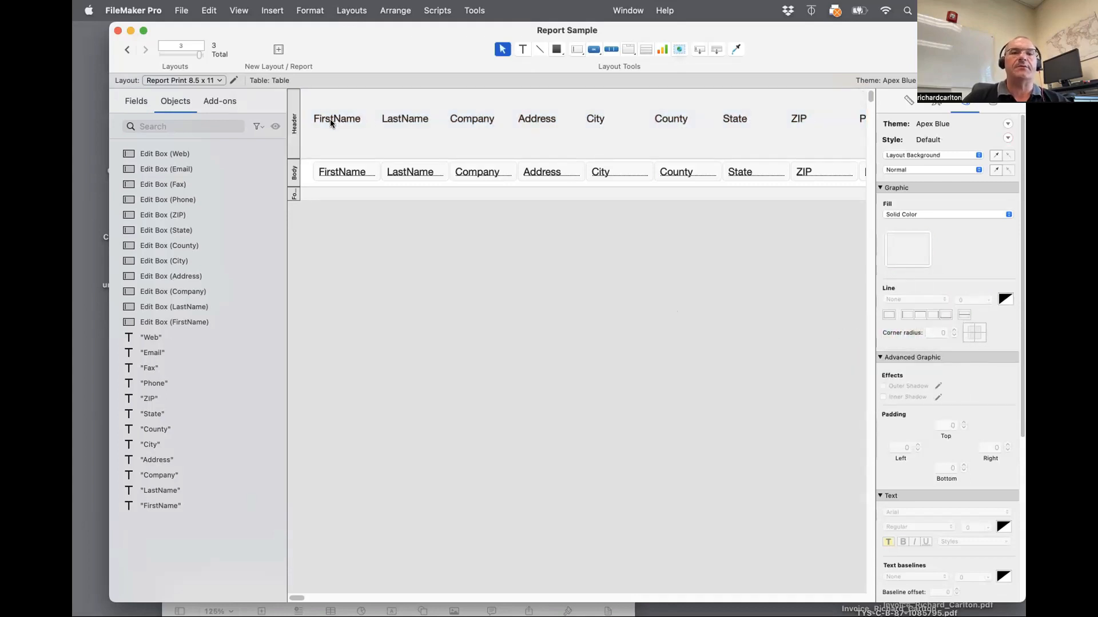
{"action": "left_click_drag", "start_coordinate": [308, 97], "coordinate": [801, 130]}
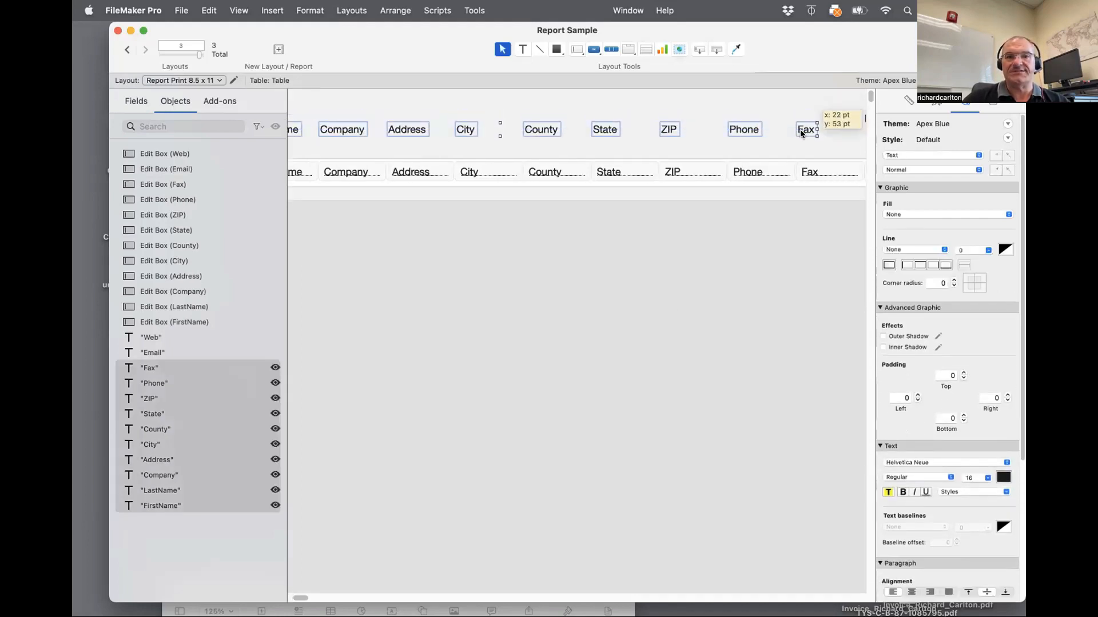
{"action": "left_click_drag", "start_coordinate": [801, 131], "coordinate": [801, 139]}
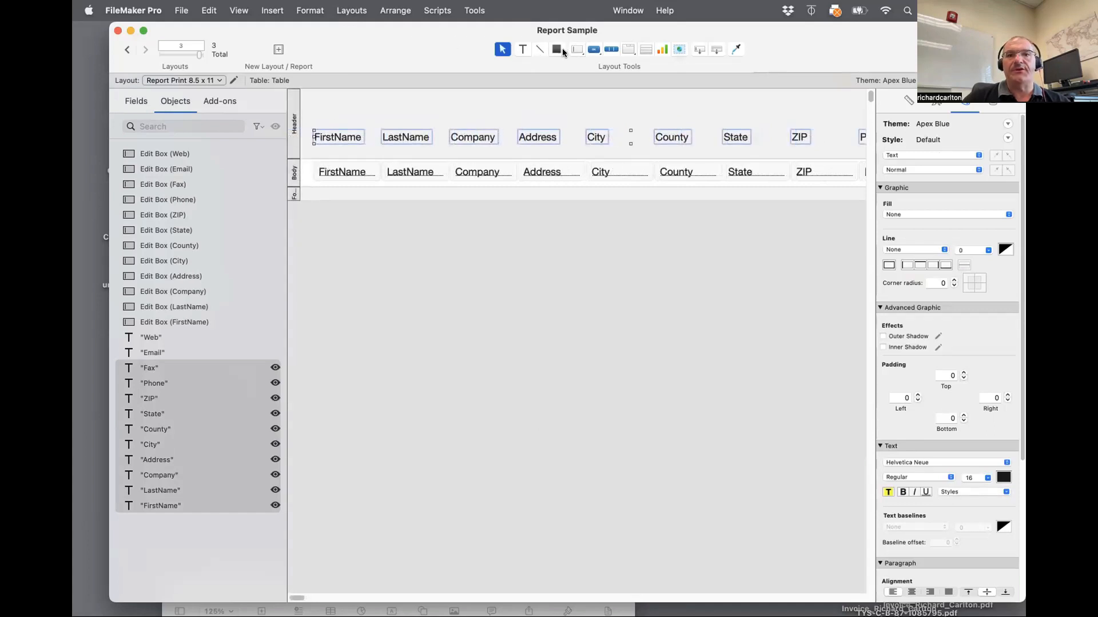
Draw a horizontal line above the FirstName to Address labels in the header and make it thicker and dark red
{"action": "left_click", "coordinate": [539, 49]}
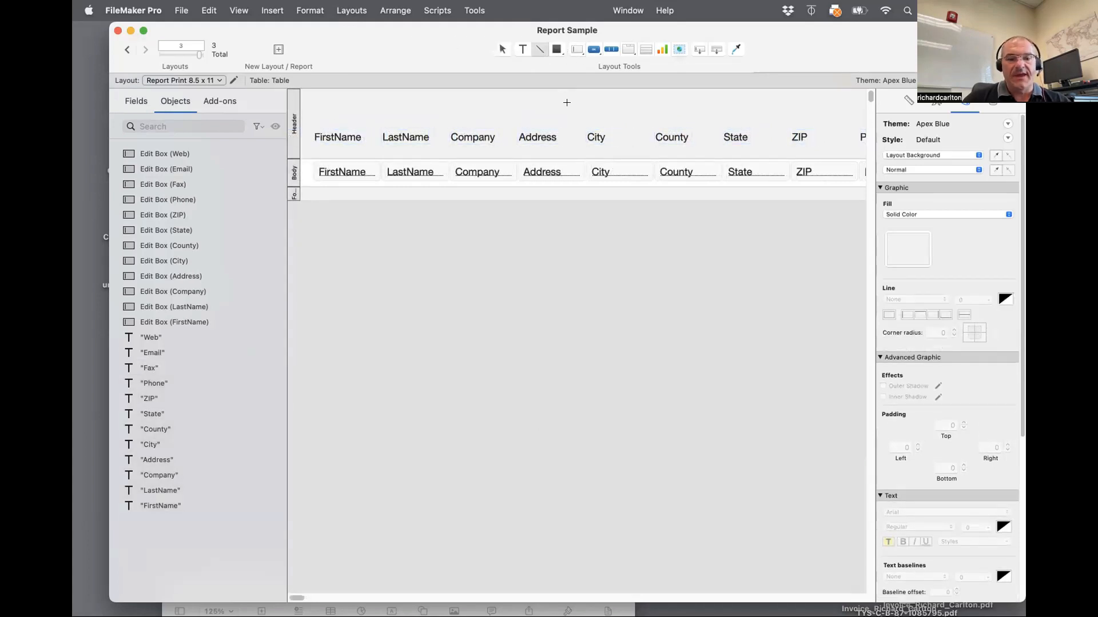
{"action": "left_click_drag", "start_coordinate": [567, 103], "coordinate": [305, 104]}
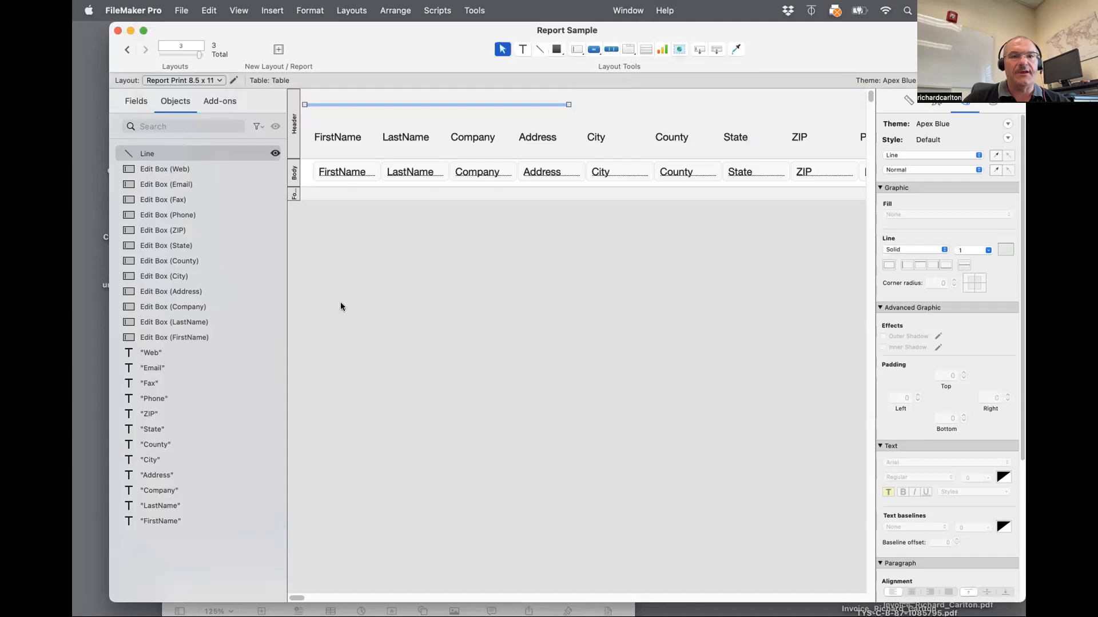
{"action": "left_click", "coordinate": [342, 307]}
{"action": "left_click", "coordinate": [371, 104]}
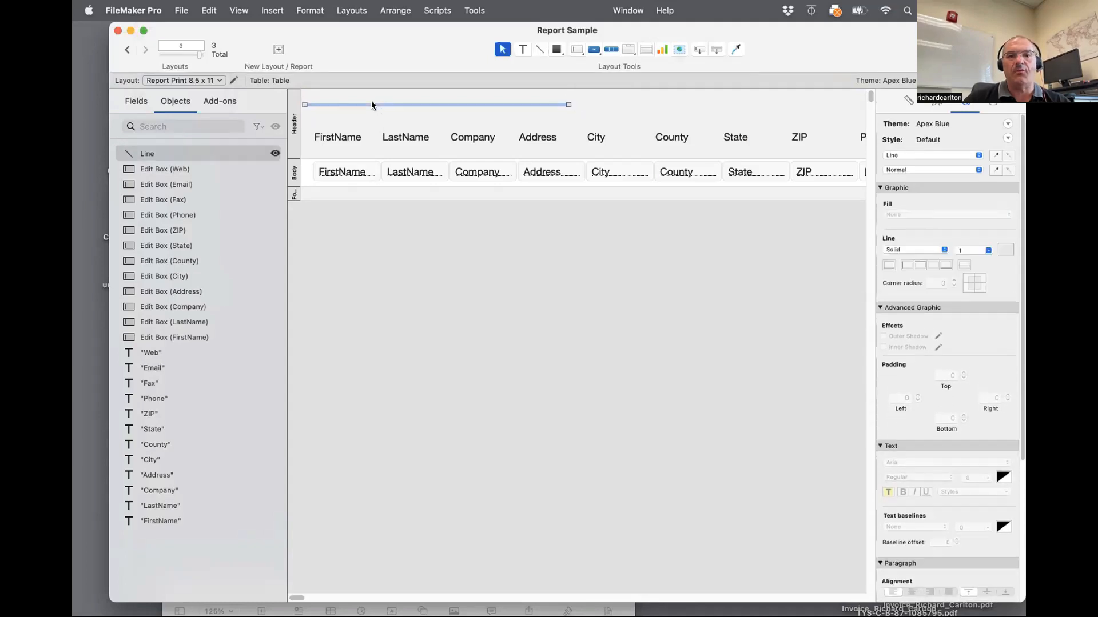
{"action": "left_click", "coordinate": [988, 251]}
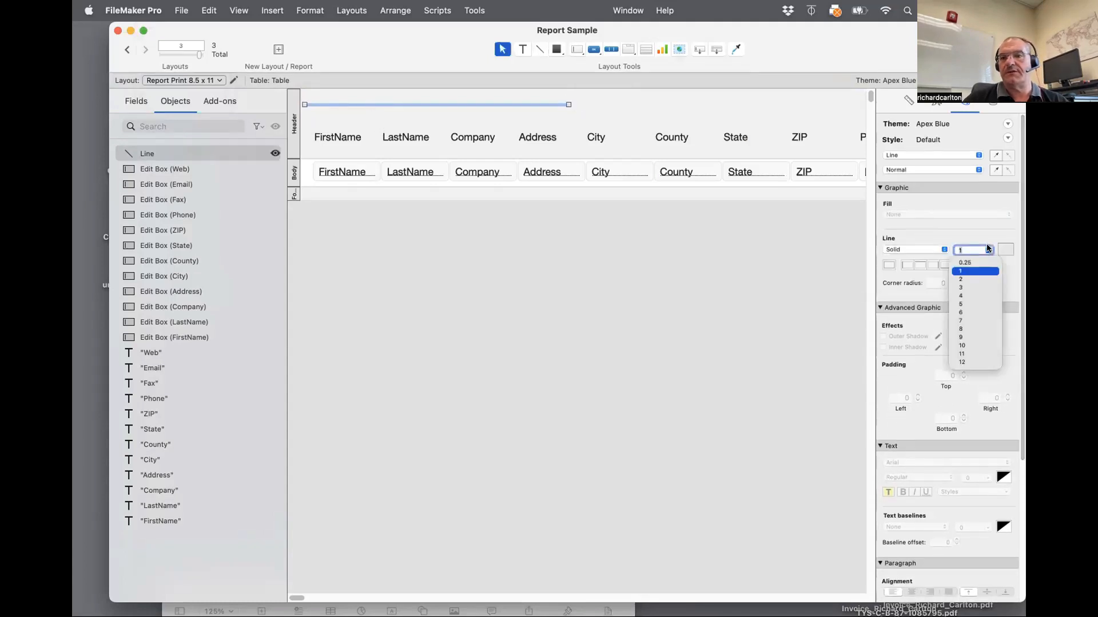
{"action": "left_click", "coordinate": [978, 292]}
{"action": "left_click", "coordinate": [921, 332]}
{"action": "left_click", "coordinate": [558, 271]}
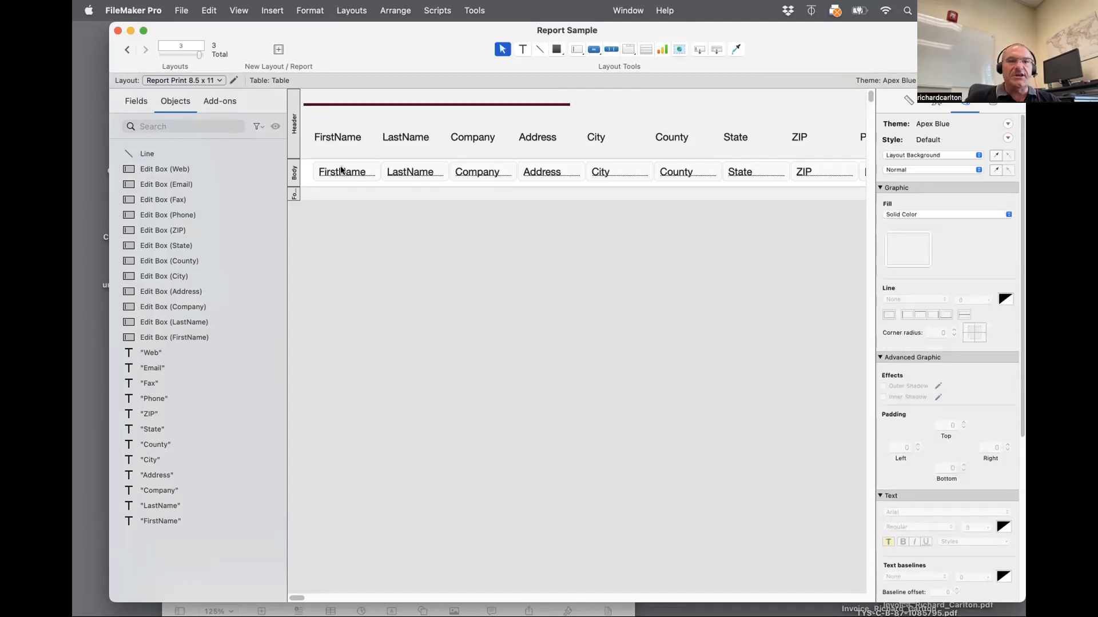
Add the title text "AMAZING REPORT" on one line in the header, beside the dark red line
{"action": "left_click", "coordinate": [522, 50]}
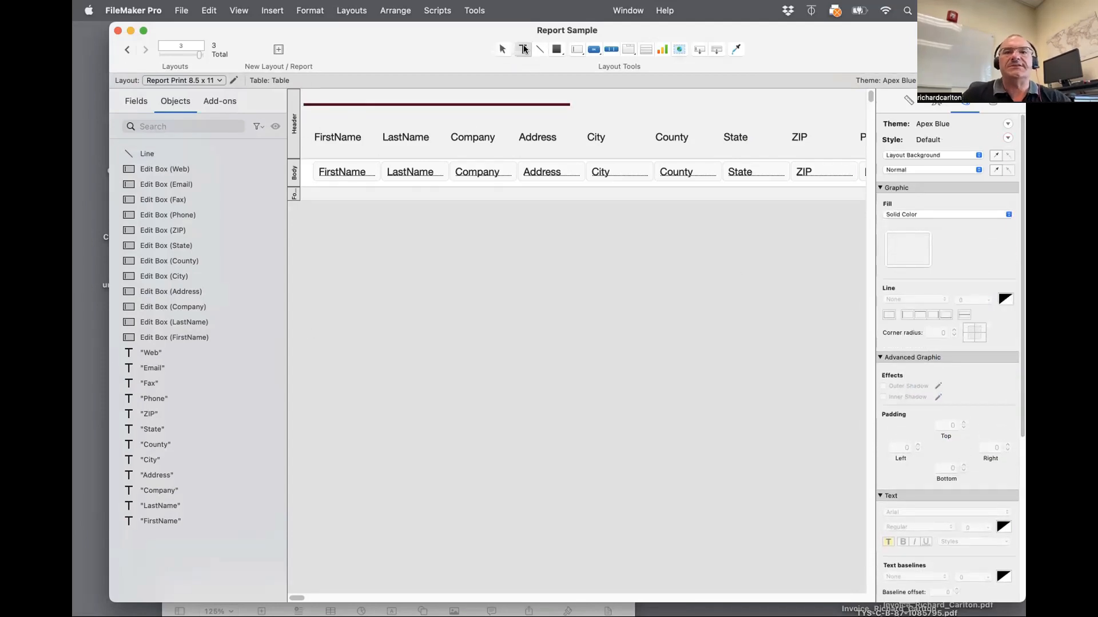
{"action": "left_click", "coordinate": [602, 111]}
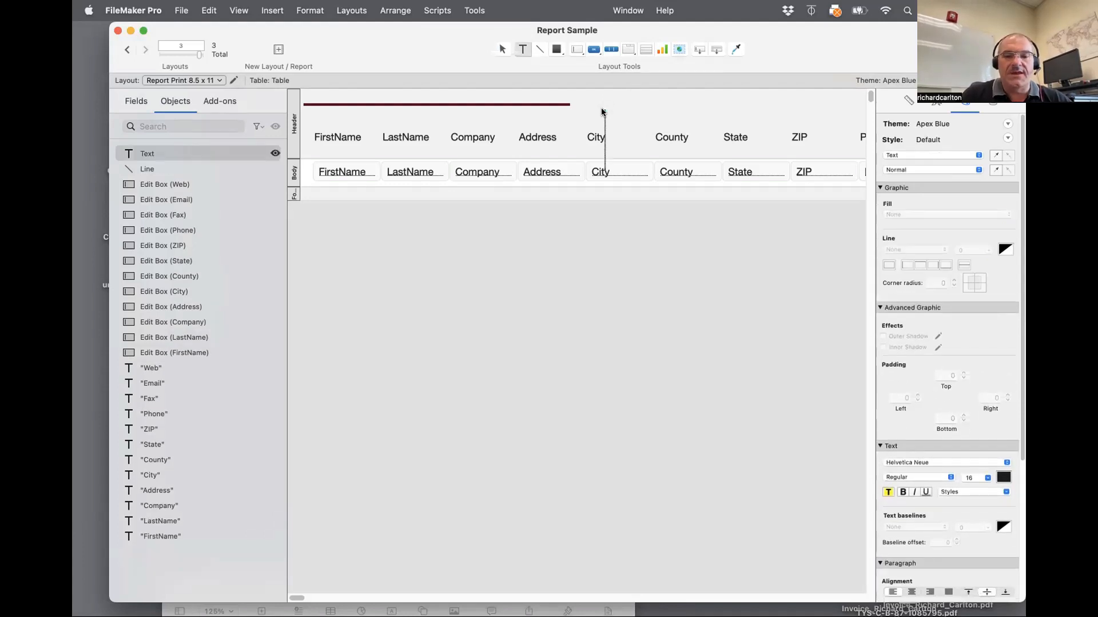
{"action": "type", "text": "AMAZING REPORGT"}
{"action": "left_click", "coordinate": [698, 225]}
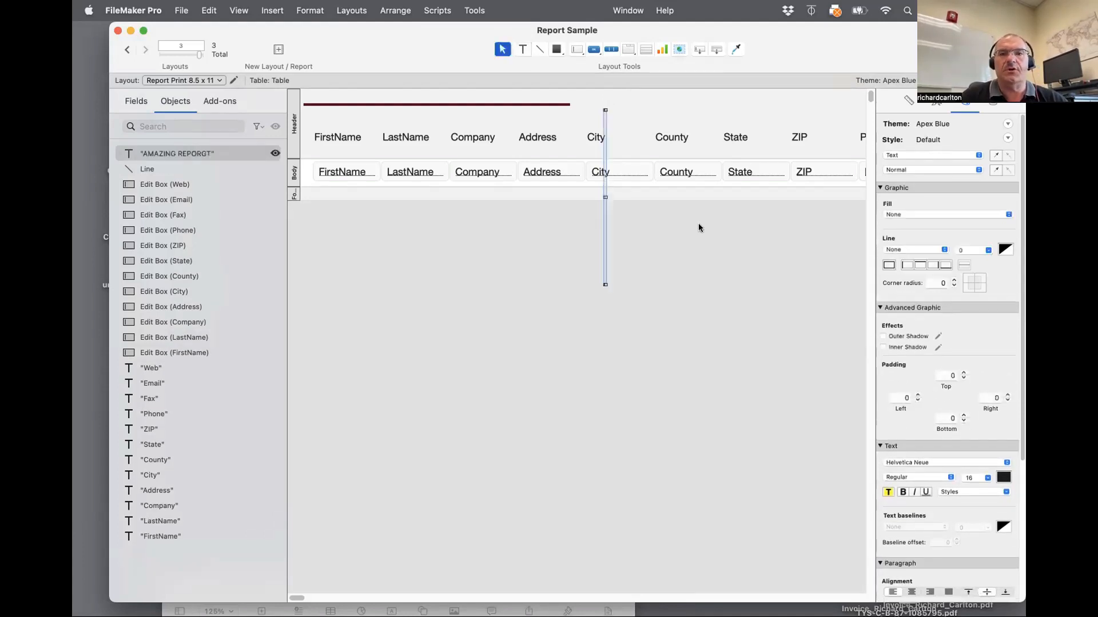
{"action": "left_click_drag", "start_coordinate": [605, 281], "coordinate": [726, 111]}
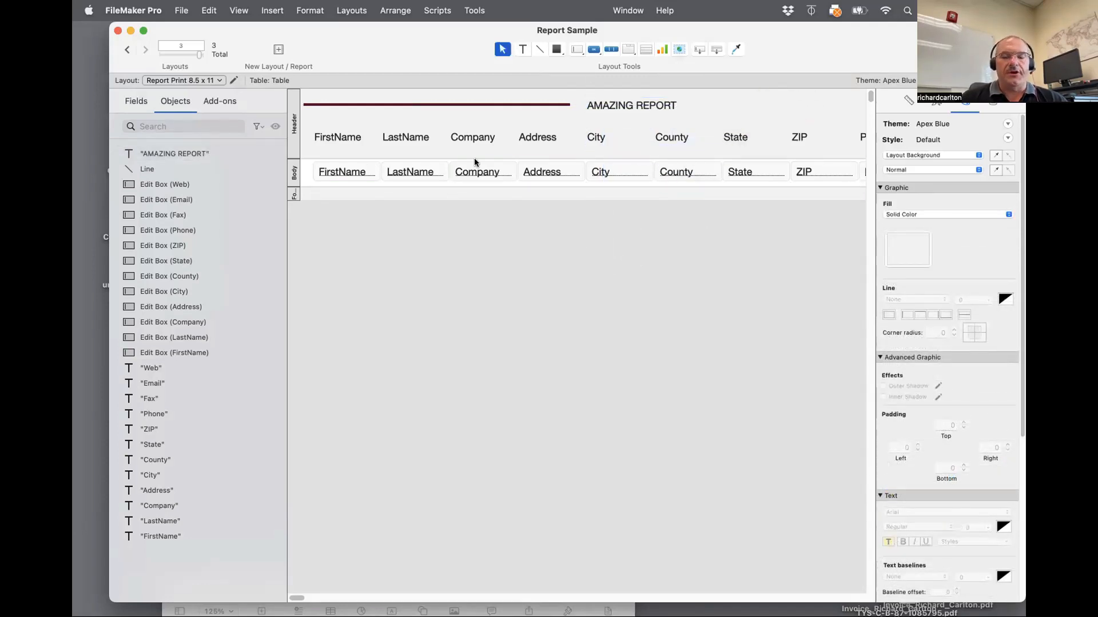
Return to Browse mode and compare the List View, Form View and Report Print 8.5 x 11 layouts
{"action": "key", "text": "super+b"}
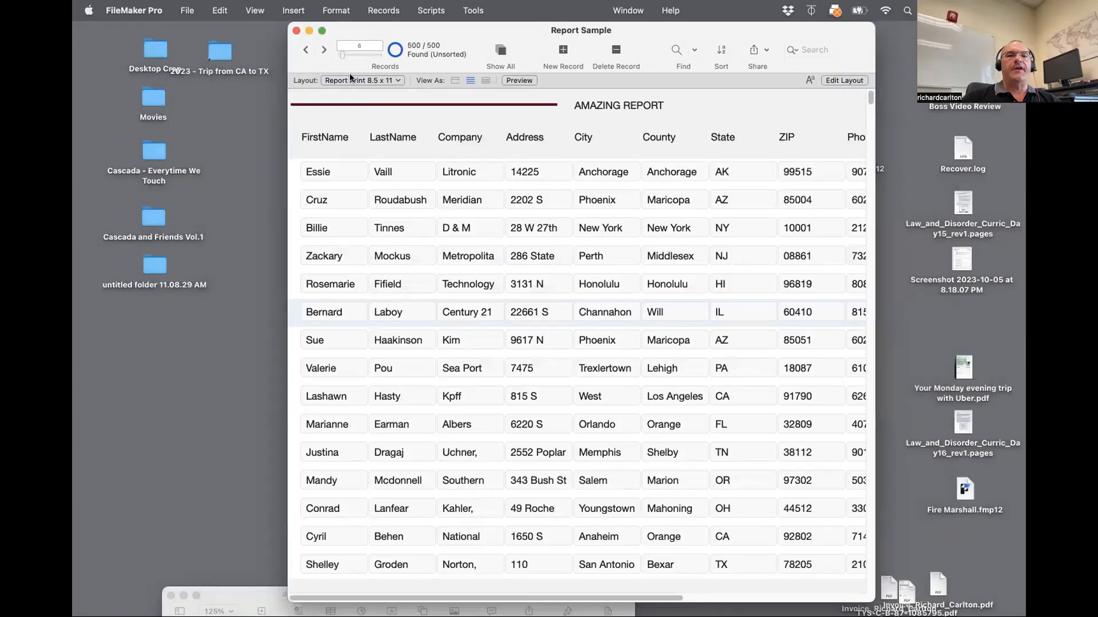
{"action": "left_click", "coordinate": [345, 80]}
{"action": "left_click", "coordinate": [344, 67]}
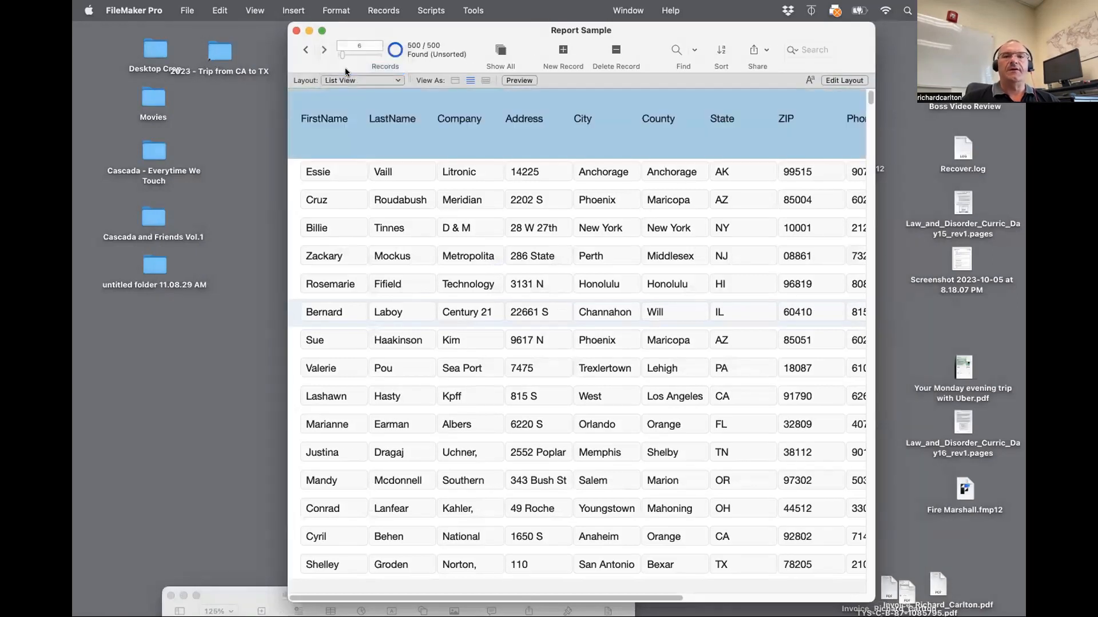
{"action": "left_click", "coordinate": [343, 80]}
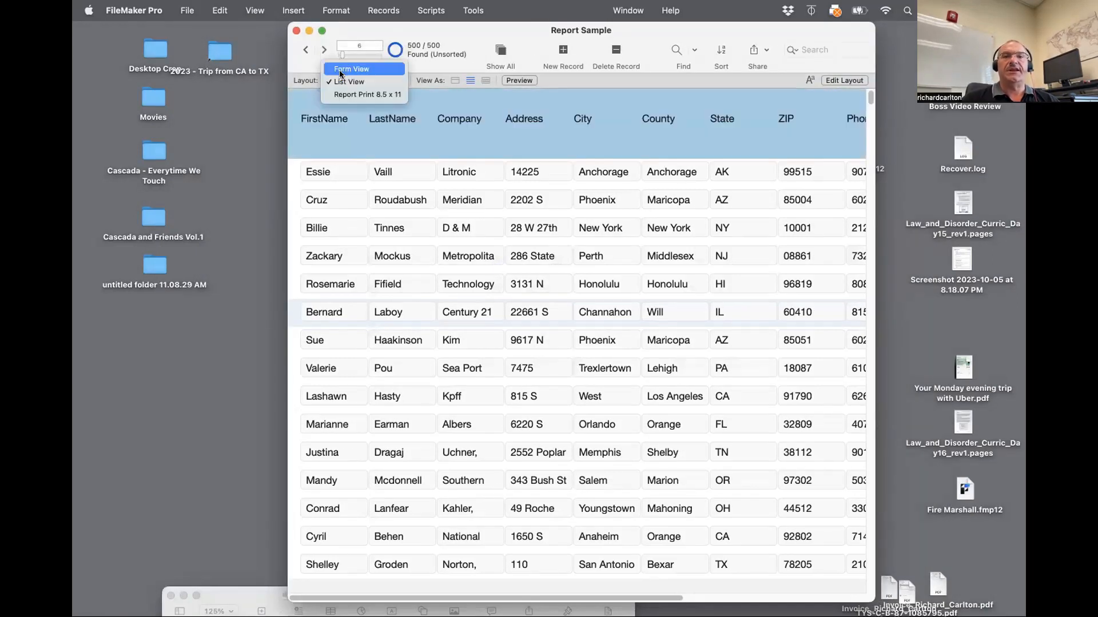
{"action": "left_click", "coordinate": [340, 69]}
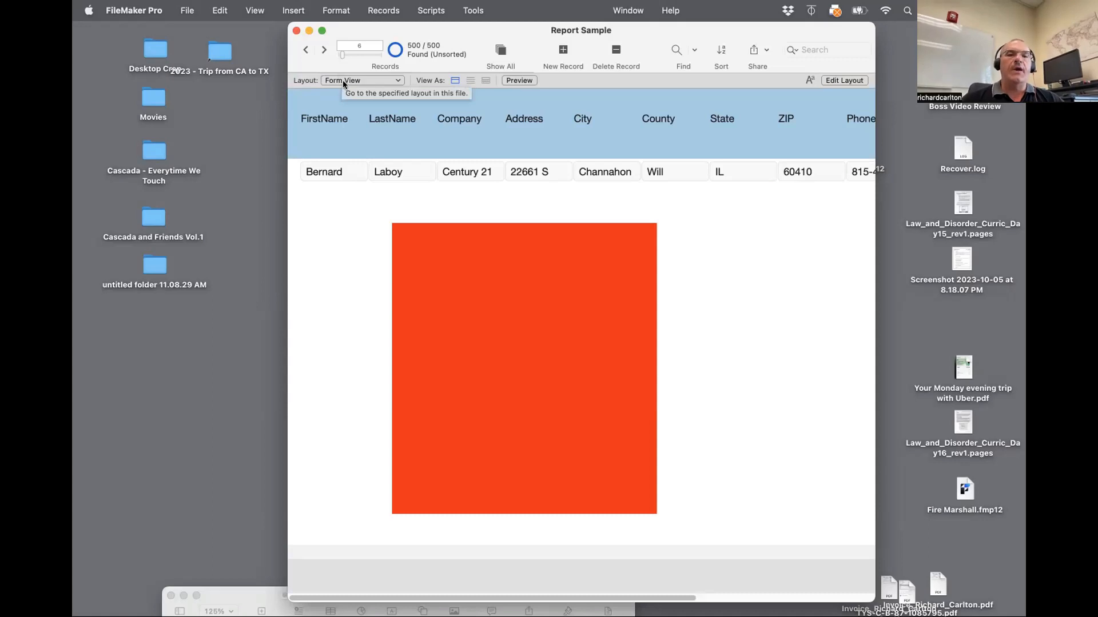
{"action": "left_click", "coordinate": [342, 81]}
{"action": "left_click", "coordinate": [342, 108]}
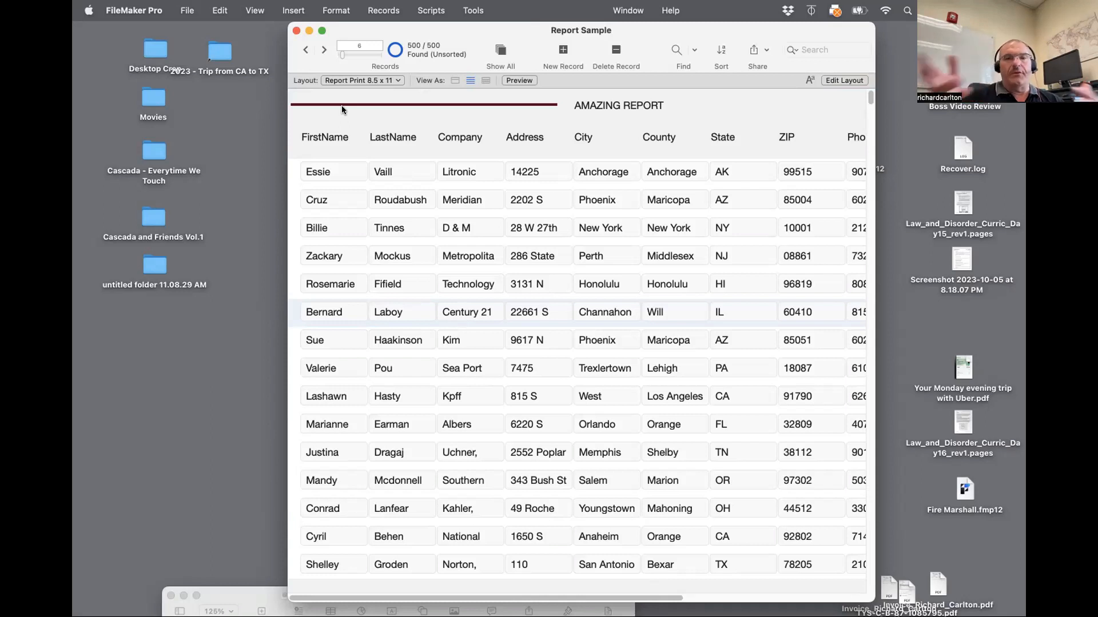
On the Form View layout, delete all field labels and edit boxes in Layout mode, keeping the red rectangle
{"action": "left_click", "coordinate": [362, 80]}
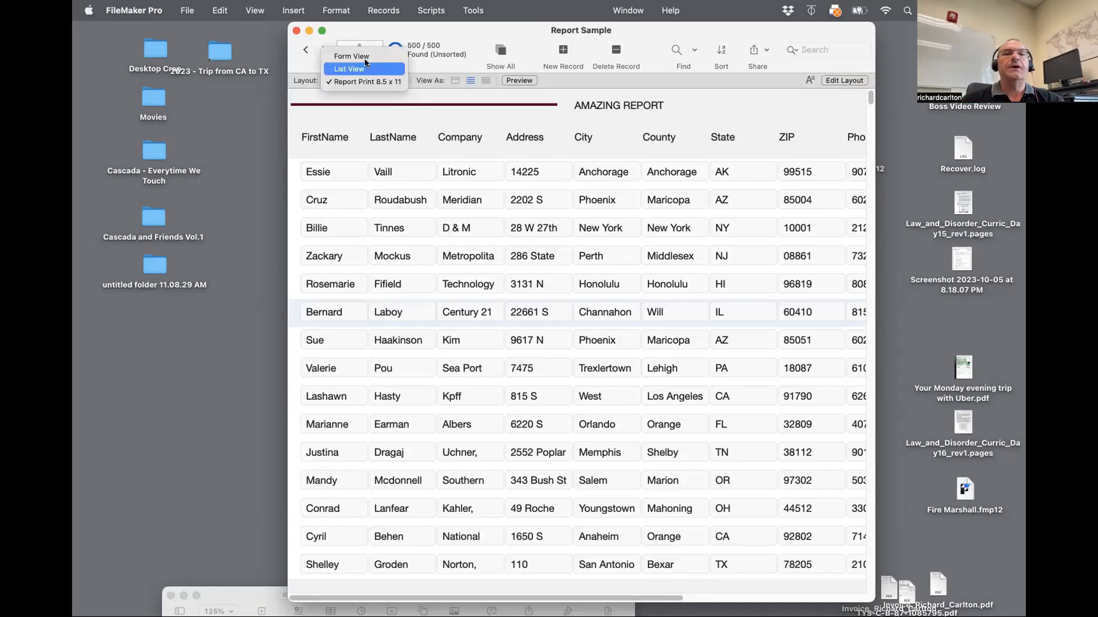
{"action": "left_click", "coordinate": [351, 56]}
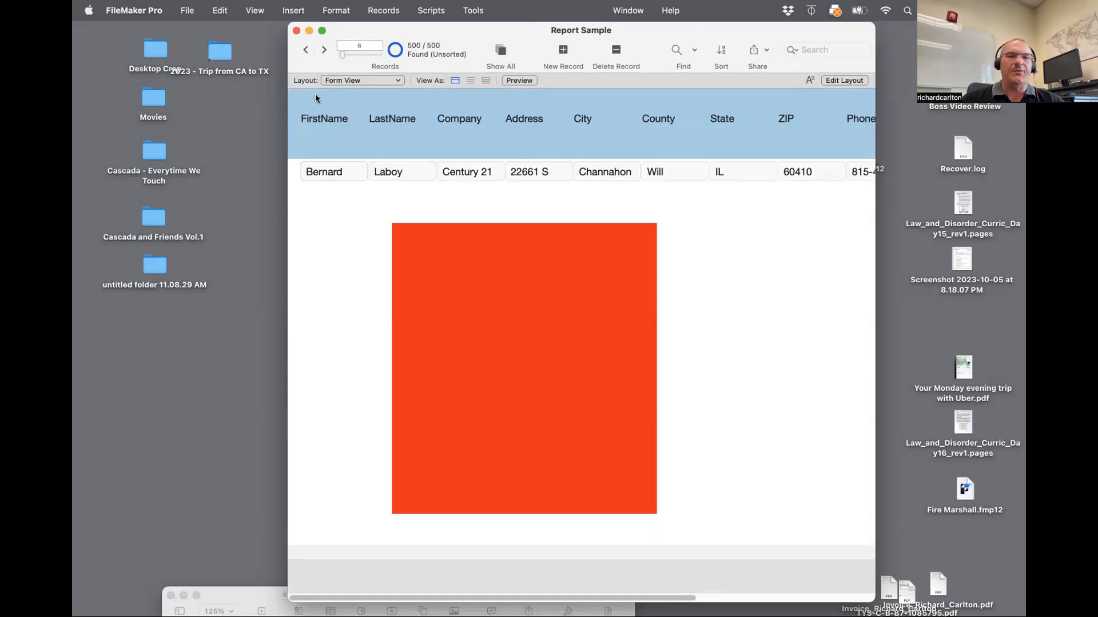
{"action": "key", "text": "super+l"}
{"action": "left_click_drag", "start_coordinate": [473, 243], "coordinate": [812, 445]}
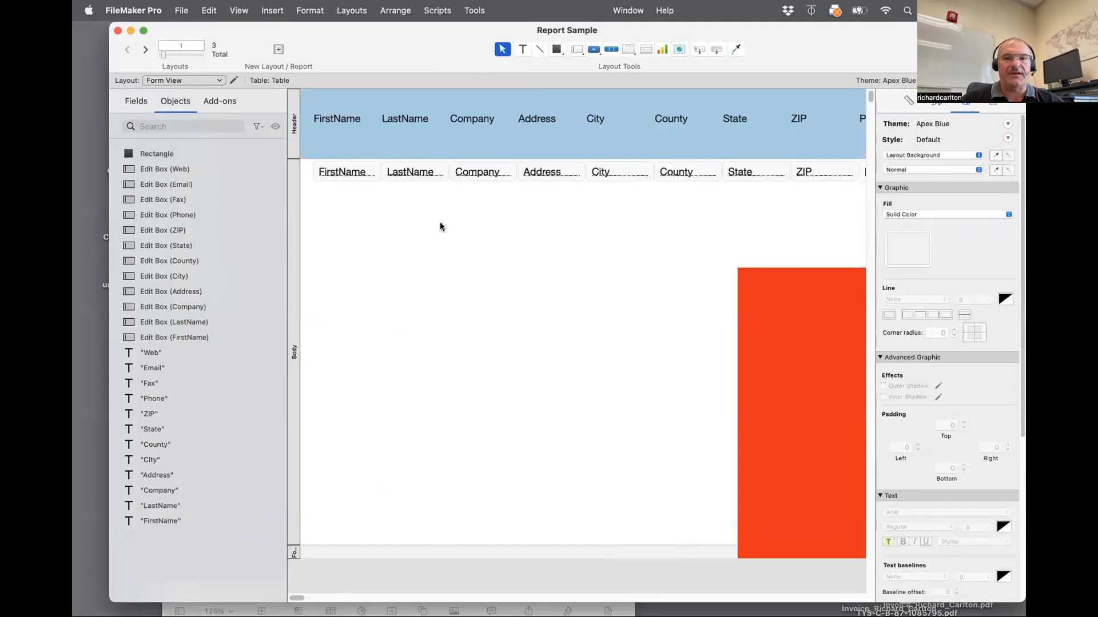
{"action": "key", "text": "super+a"}
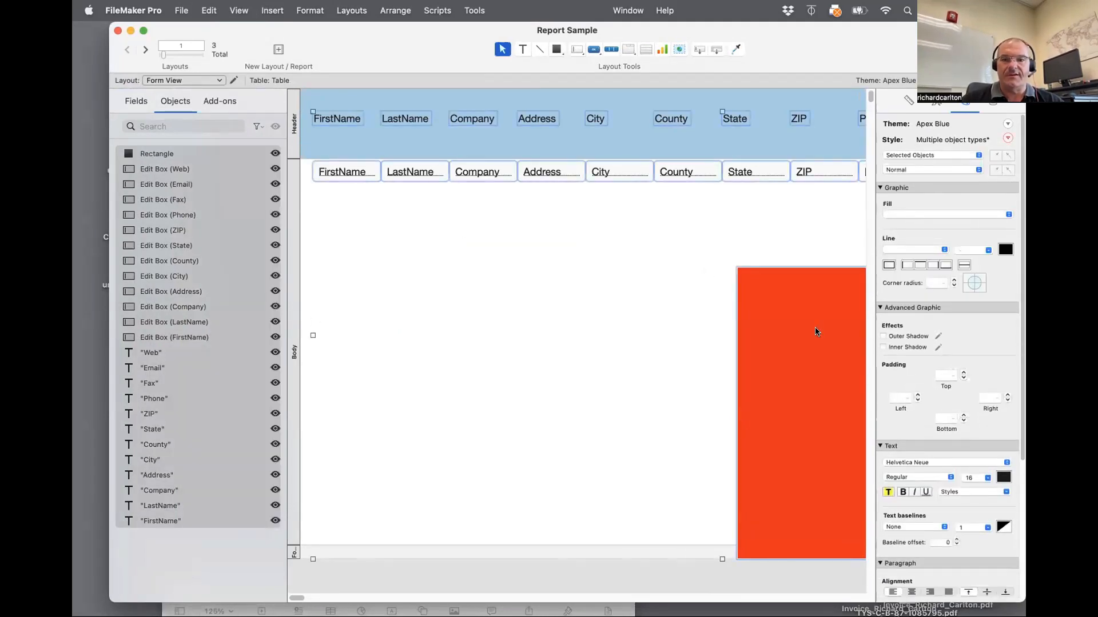
{"action": "left_click", "coordinate": [816, 332], "text": "shift"}
{"action": "key", "text": "Delete"}
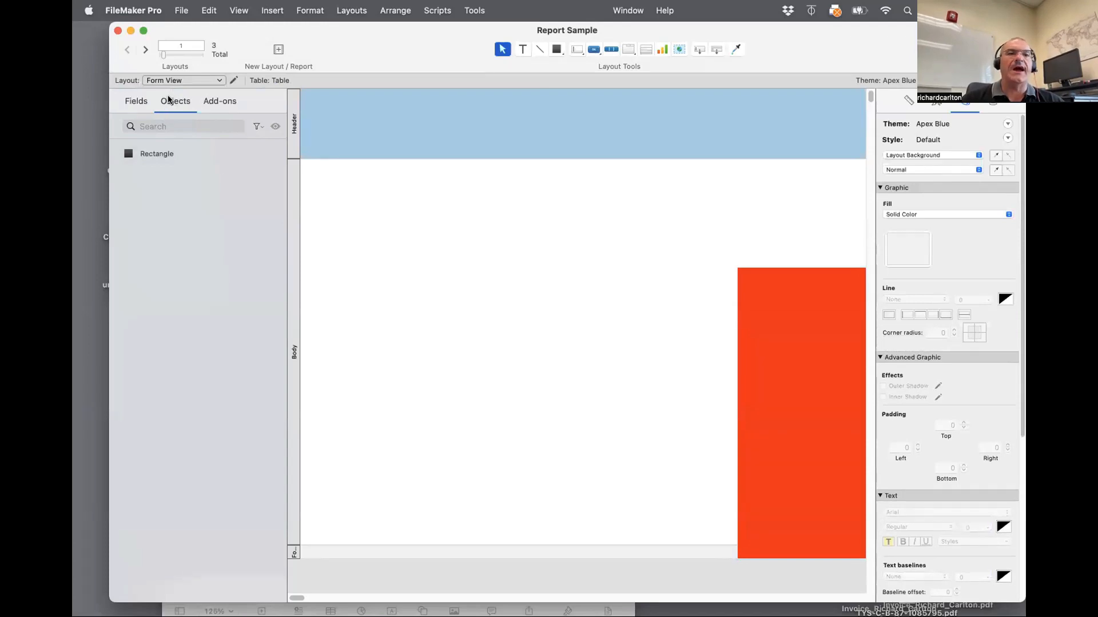
Add all fields from FirstName through Web to the body as a vertical stack with labels beside them
{"action": "left_click", "coordinate": [136, 101]}
{"action": "left_click", "coordinate": [162, 184]}
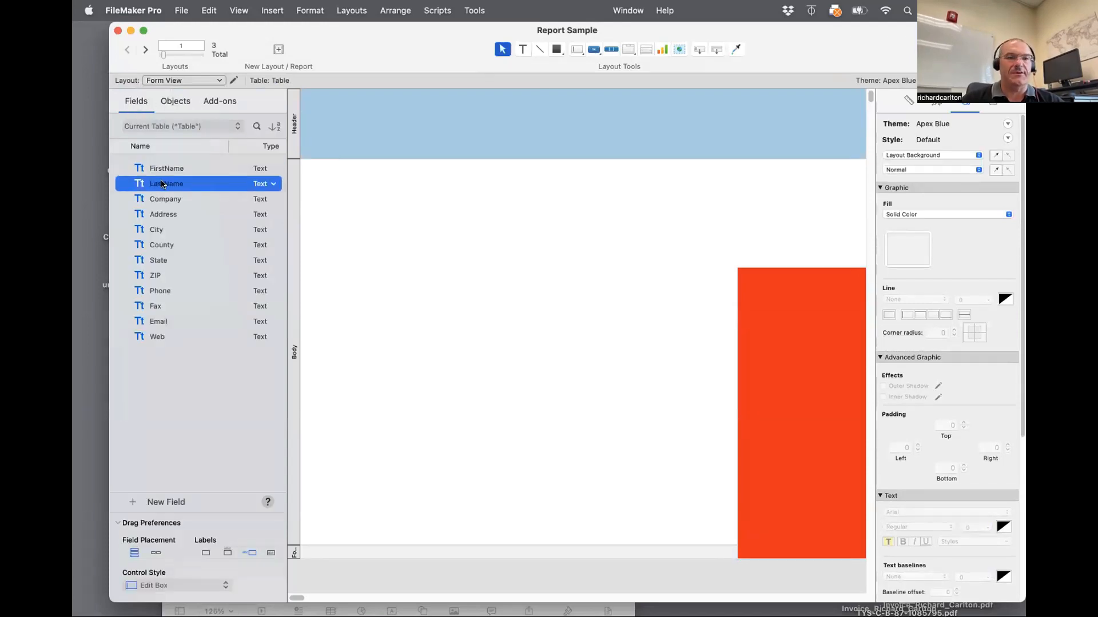
{"action": "left_click", "coordinate": [165, 168]}
{"action": "left_click", "coordinate": [148, 336], "text": "shift"}
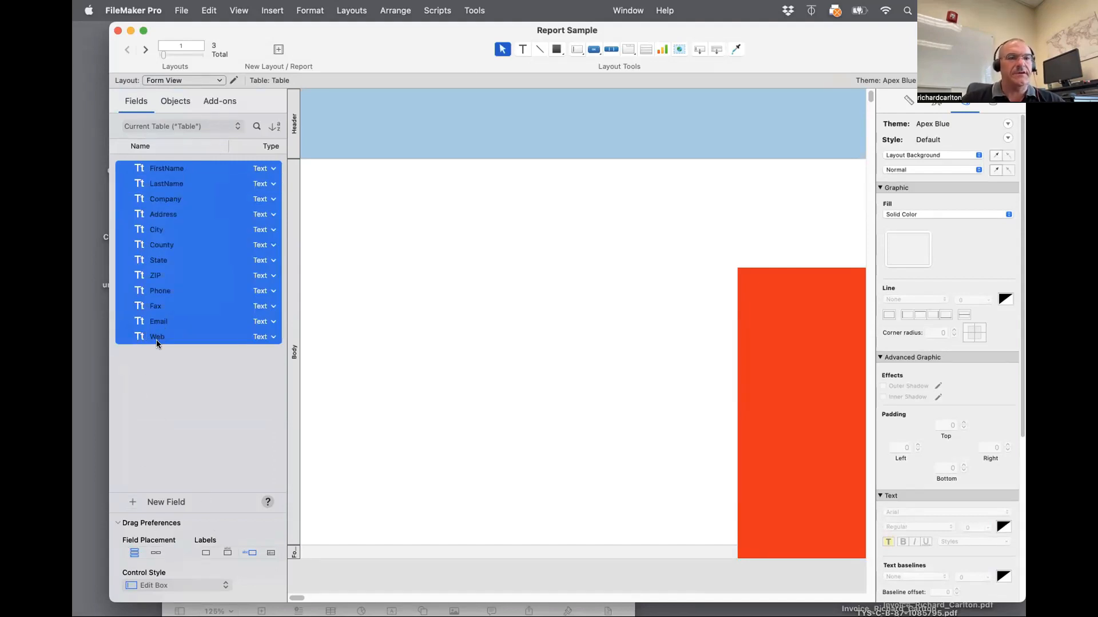
{"action": "left_click_drag", "start_coordinate": [157, 339], "coordinate": [344, 266]}
{"action": "left_click", "coordinate": [547, 179]}
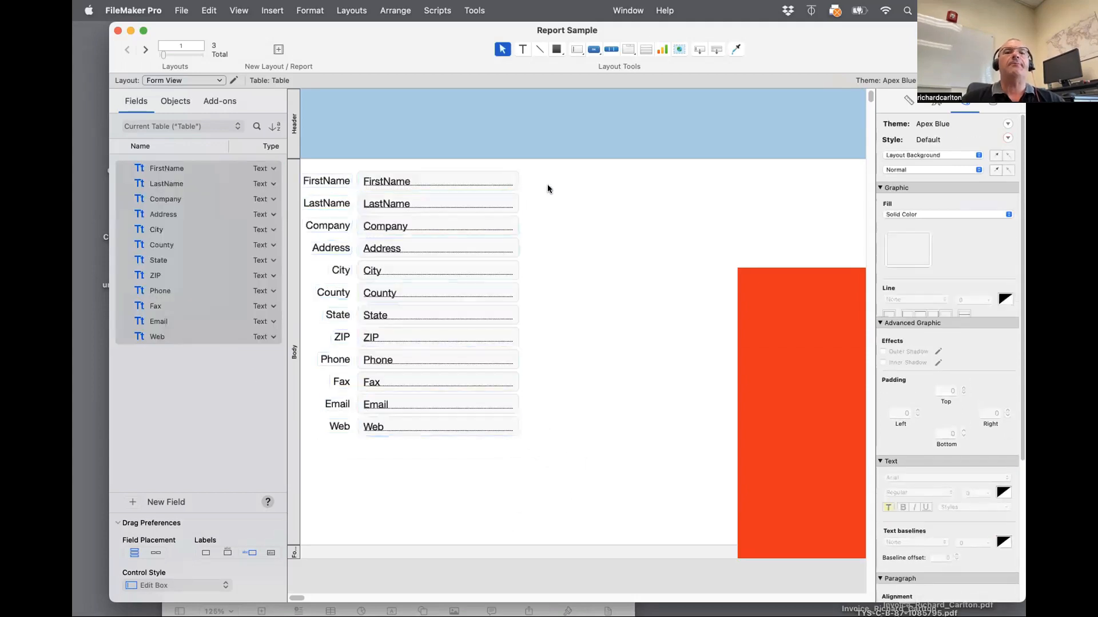
Delete the layout's header part and move the stacked fields and labels down and inward within the body
{"action": "left_click", "coordinate": [293, 136]}
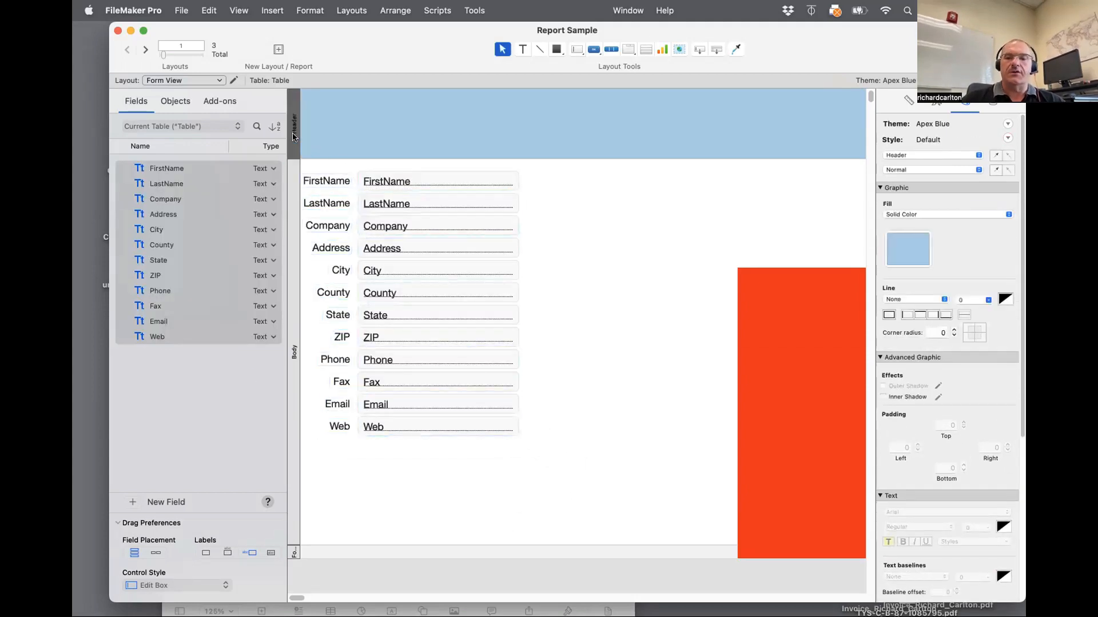
{"action": "key", "text": "Delete"}
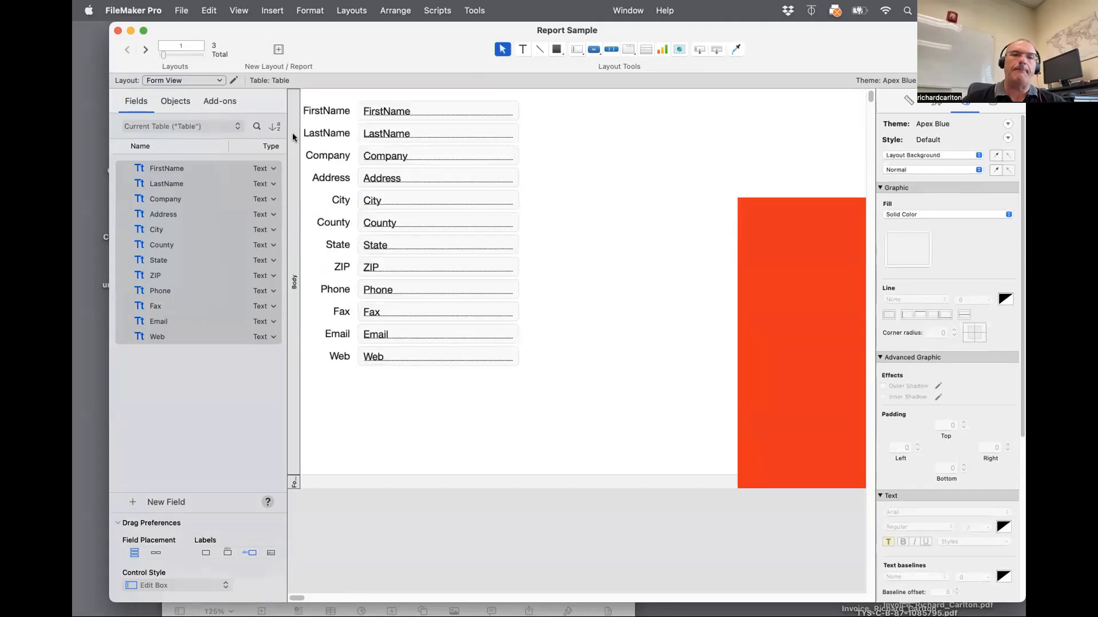
{"action": "left_click_drag", "start_coordinate": [558, 380], "coordinate": [298, 99]}
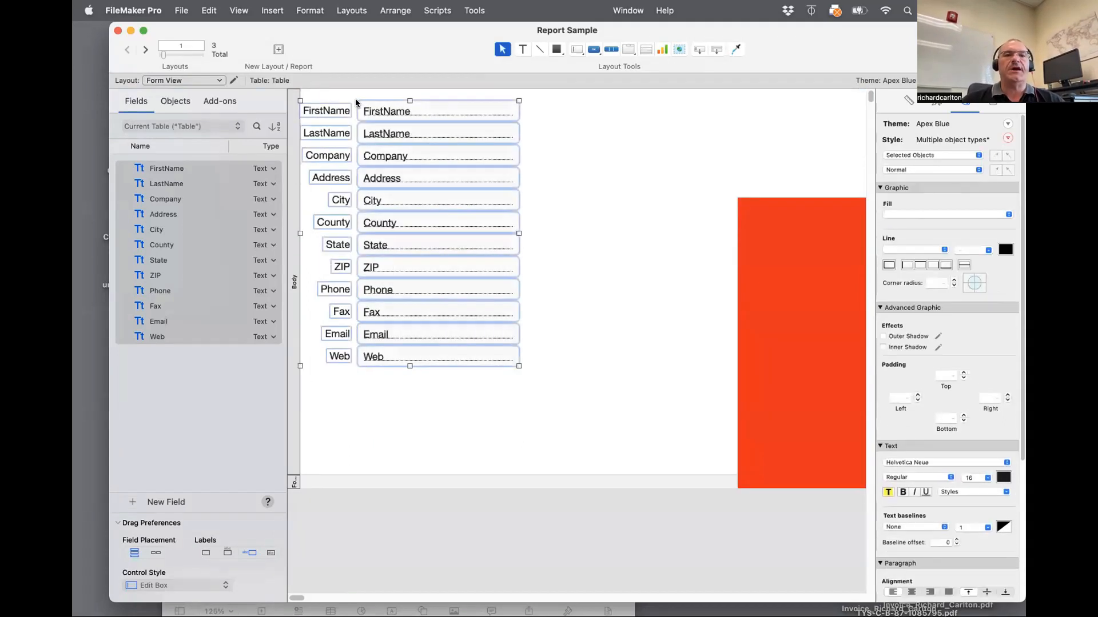
{"action": "left_click_drag", "start_coordinate": [390, 113], "coordinate": [436, 162]}
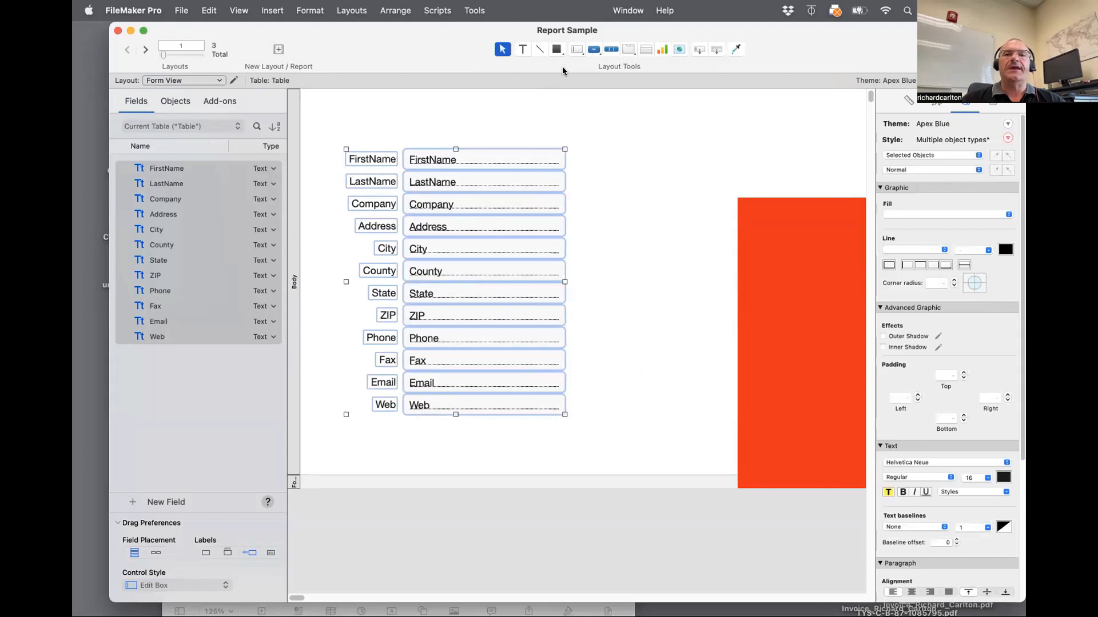
Add the title text "Ruben Frog Emporium" above the fields, enlarge it to 28 pt and widen it to fit one line
{"action": "left_click", "coordinate": [521, 49]}
{"action": "left_click", "coordinate": [341, 115]}
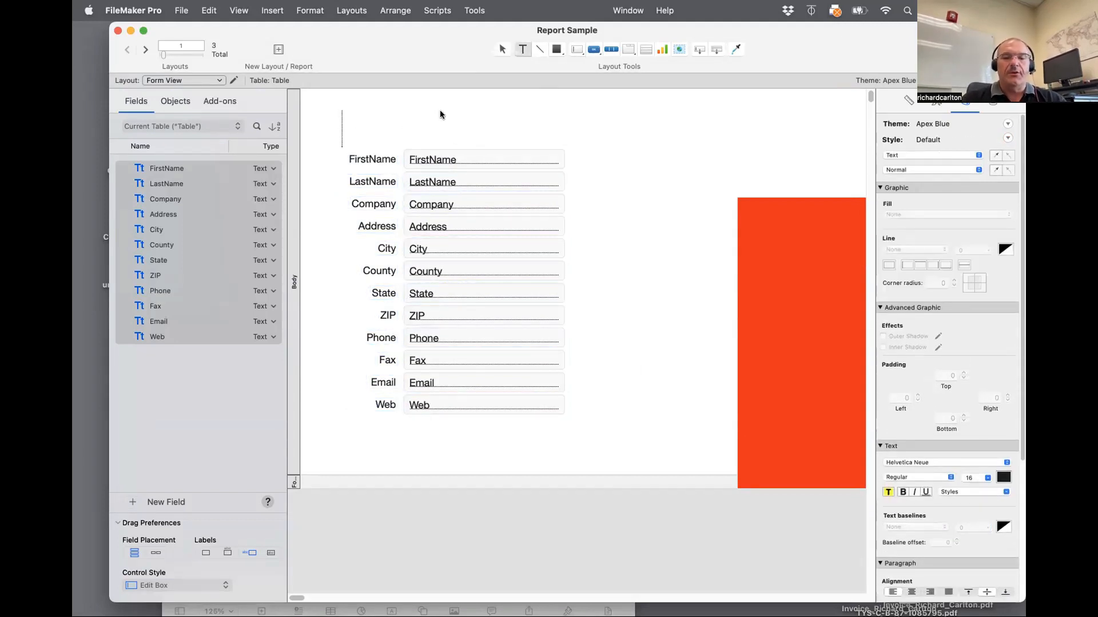
{"action": "key", "text": "Escape"}
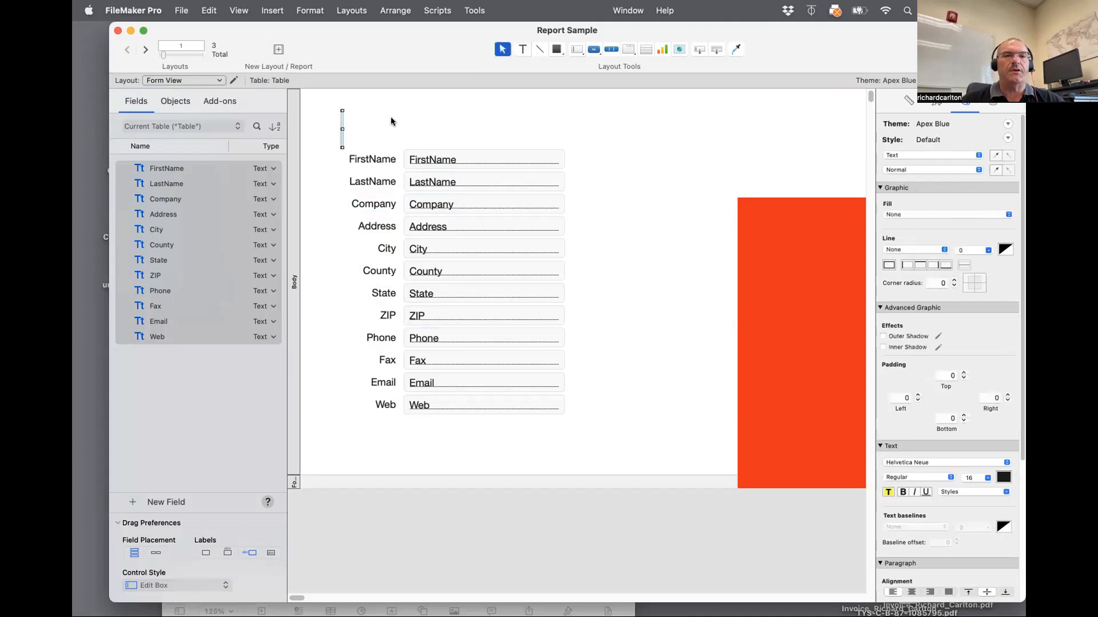
{"action": "double_click", "coordinate": [343, 143]}
{"action": "type", "text": "Ruben"}
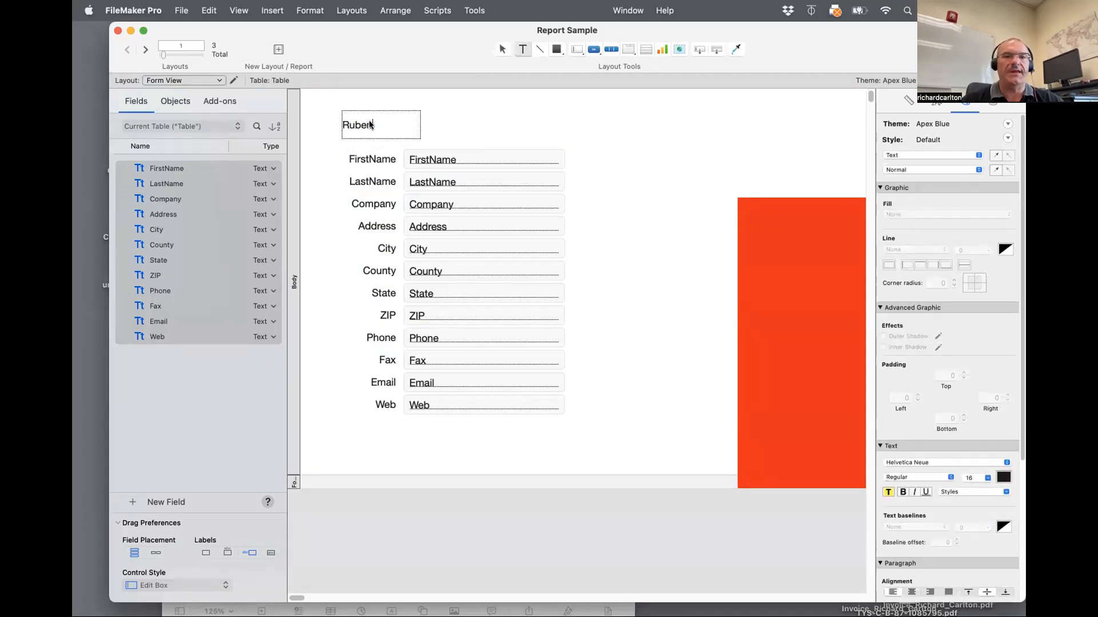
{"action": "type", "text": " Frog "}
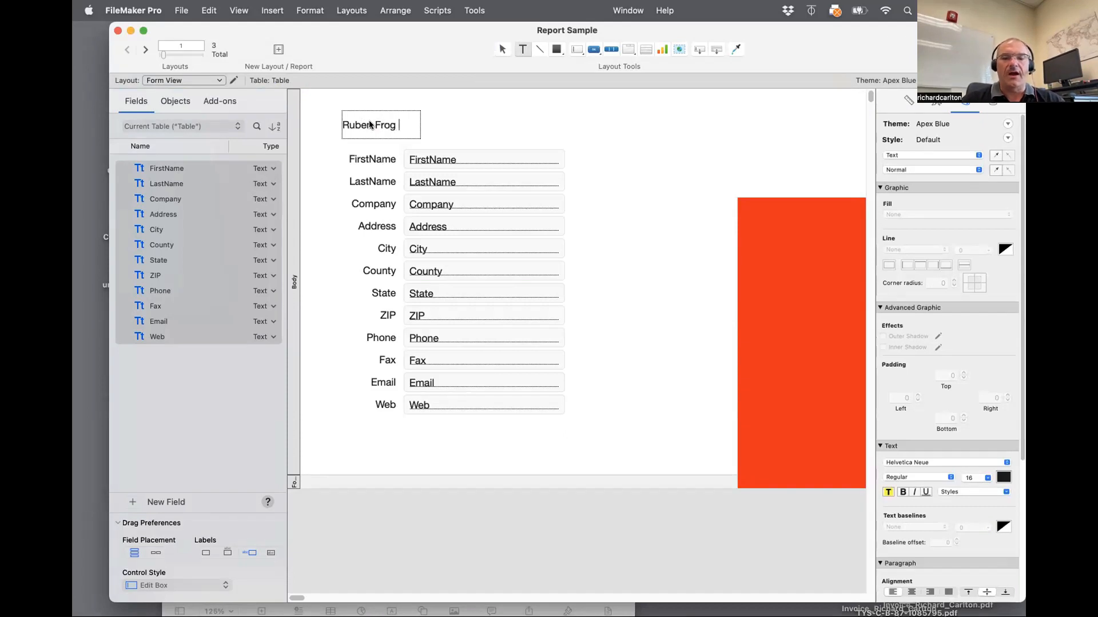
{"action": "type", "text": "EMpr"}
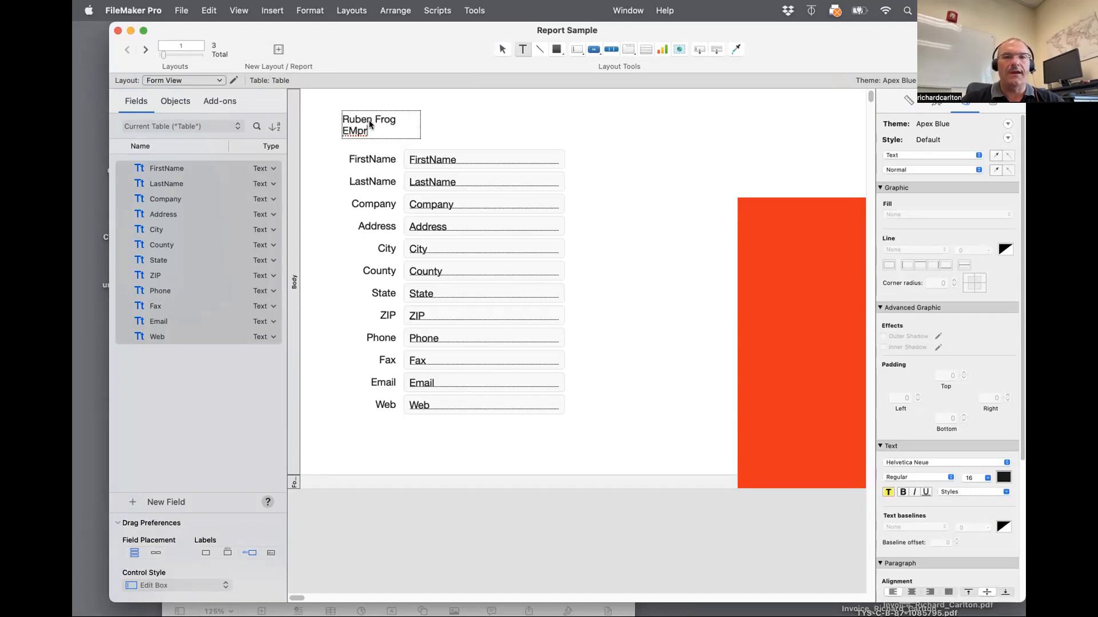
{"action": "key", "text": "BackSpace"}
{"action": "key", "text": "BackSpace"}
{"action": "key", "text": "BackSpace"}
{"action": "key", "text": "super+shift+period"}
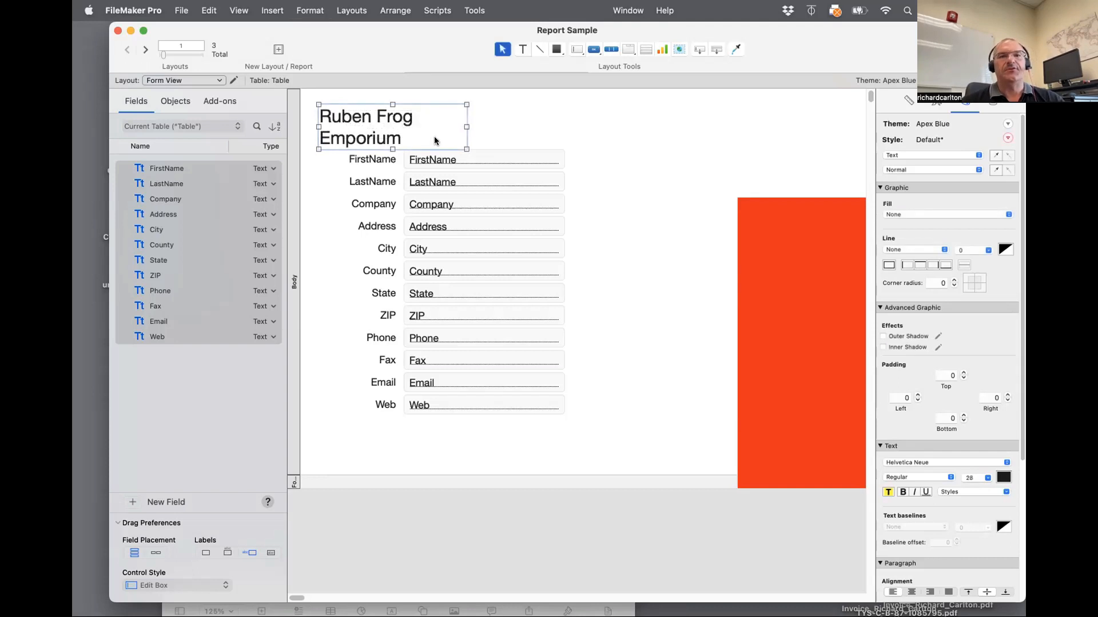
{"action": "left_click_drag", "start_coordinate": [466, 148], "coordinate": [553, 141]}
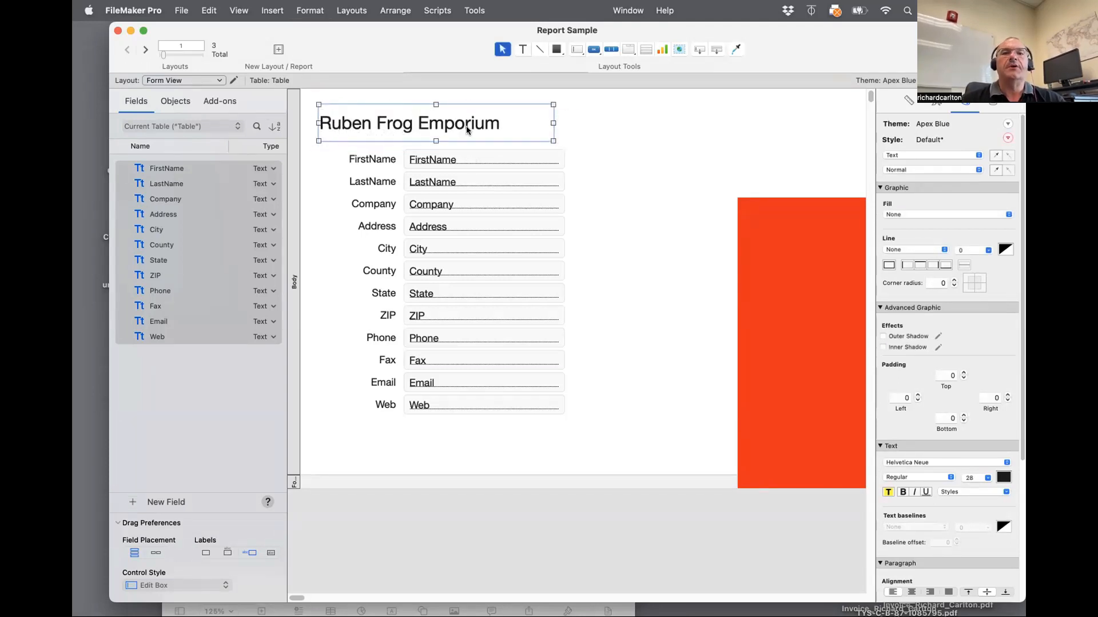
{"action": "left_click", "coordinate": [663, 155]}
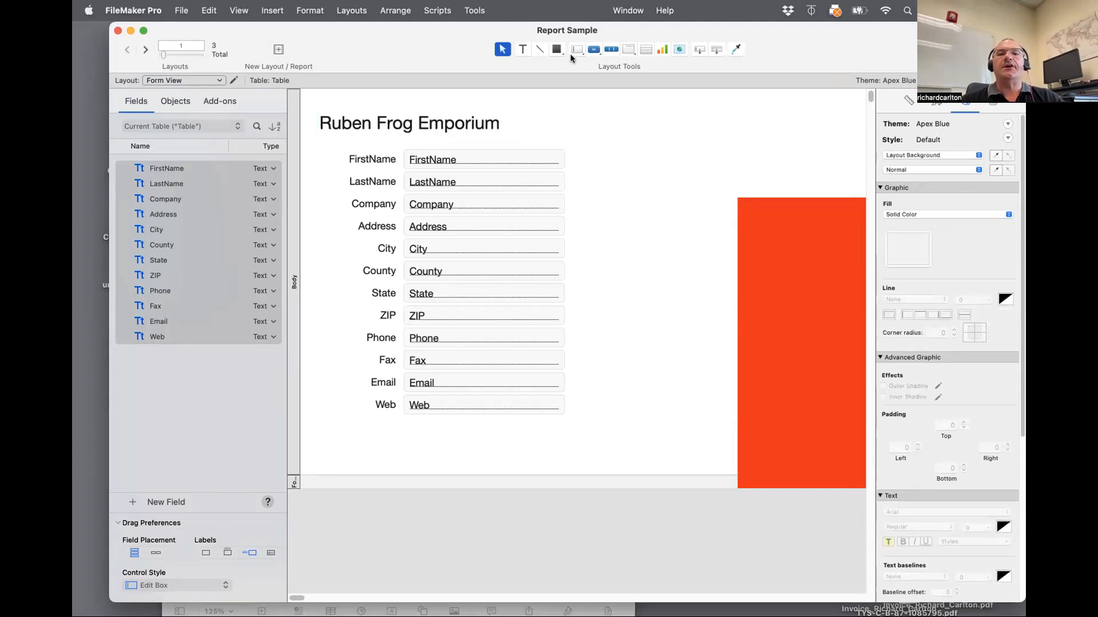
Draw a button labeled "Run Distribution Report" beside the title, then adjust its size and position
{"action": "left_click", "coordinate": [593, 50]}
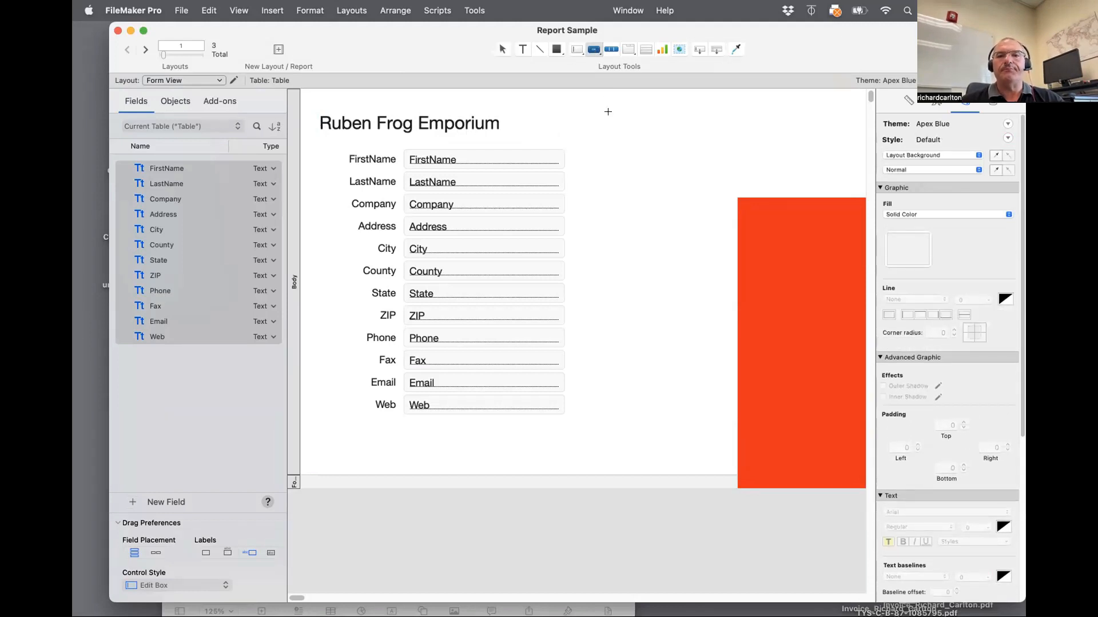
{"action": "left_click_drag", "start_coordinate": [610, 113], "coordinate": [689, 154]}
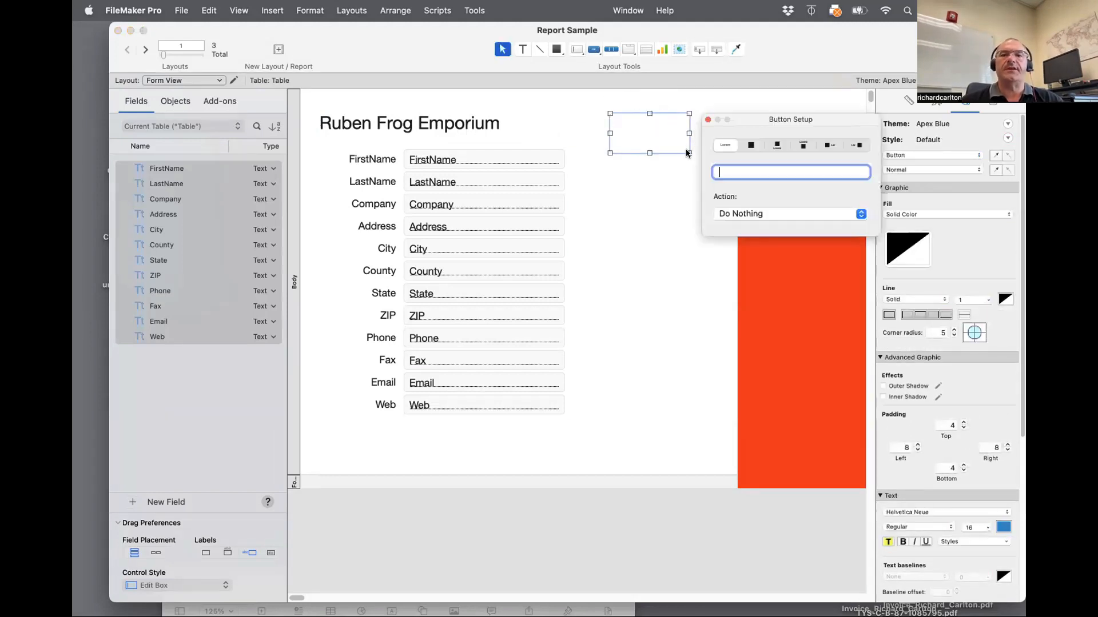
{"action": "type", "text": "Run F"}
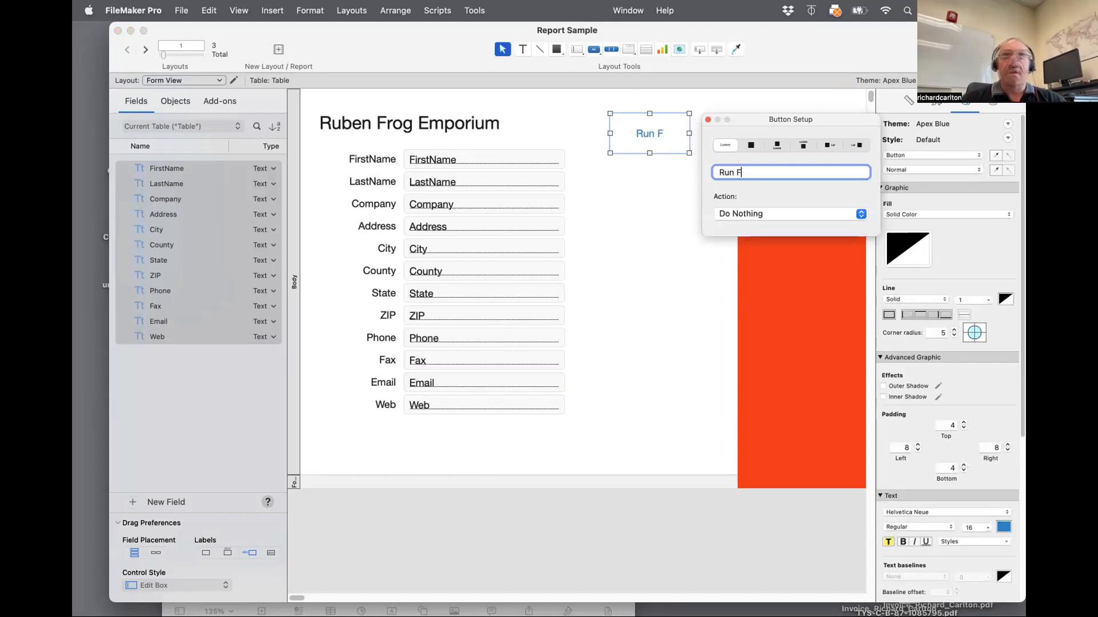
{"action": "key", "text": "BackSpace"}
{"action": "type", "text": "Distribu"}
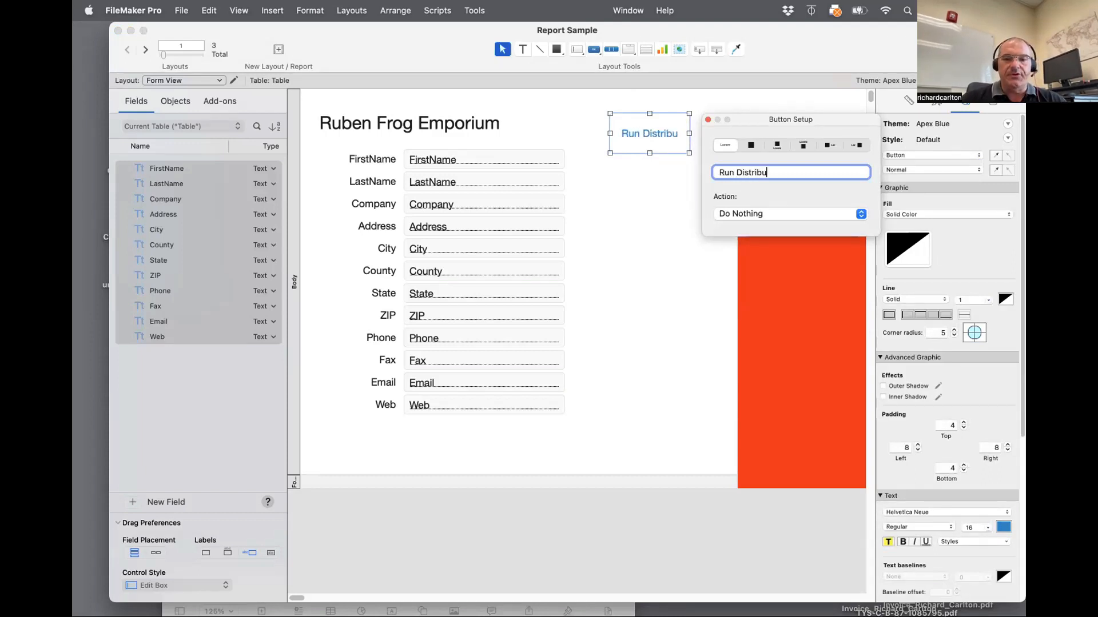
{"action": "type", "text": "tion Report"}
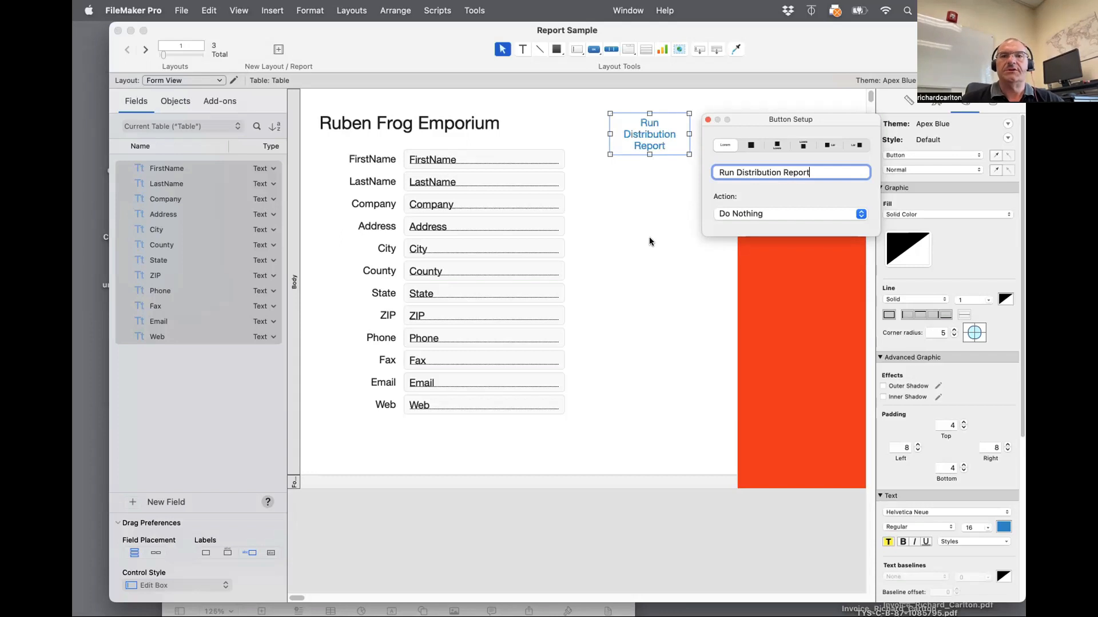
{"action": "left_click", "coordinate": [646, 238]}
{"action": "left_click", "coordinate": [645, 149]}
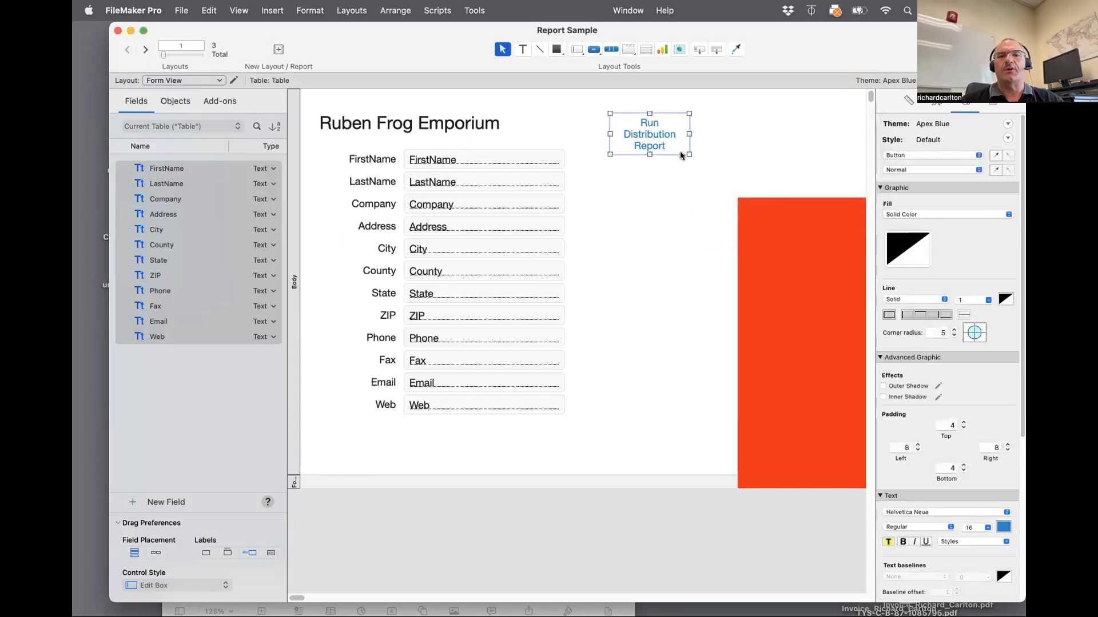
{"action": "left_click_drag", "start_coordinate": [692, 157], "coordinate": [628, 127]}
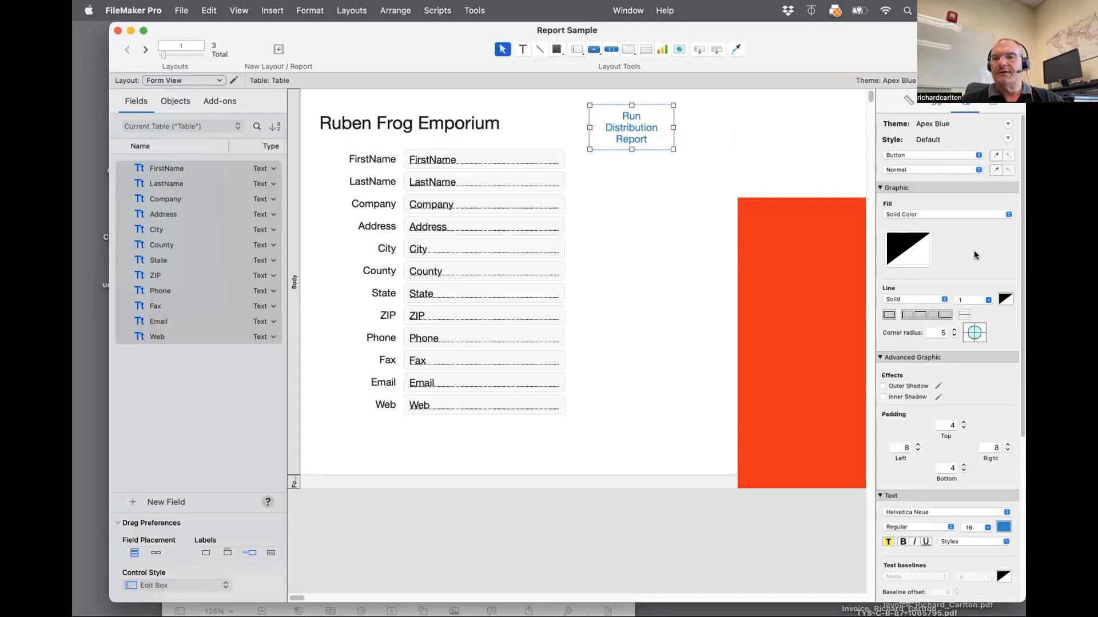
Give the Run Distribution Report button a solid light gray fill
{"action": "left_click", "coordinate": [925, 212]}
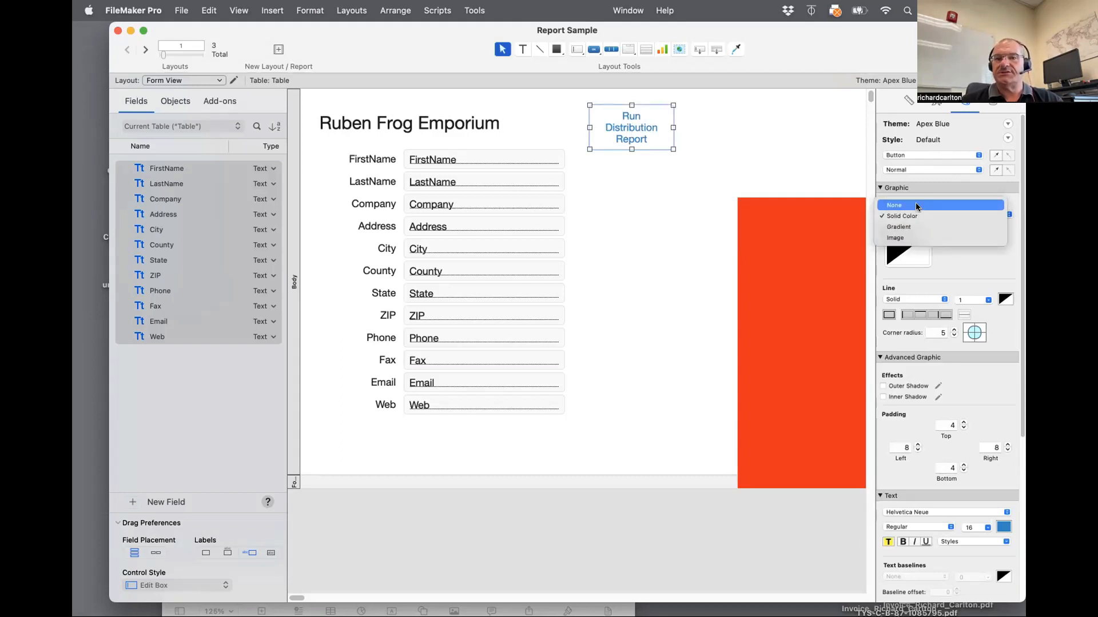
{"action": "left_click", "coordinate": [953, 271]}
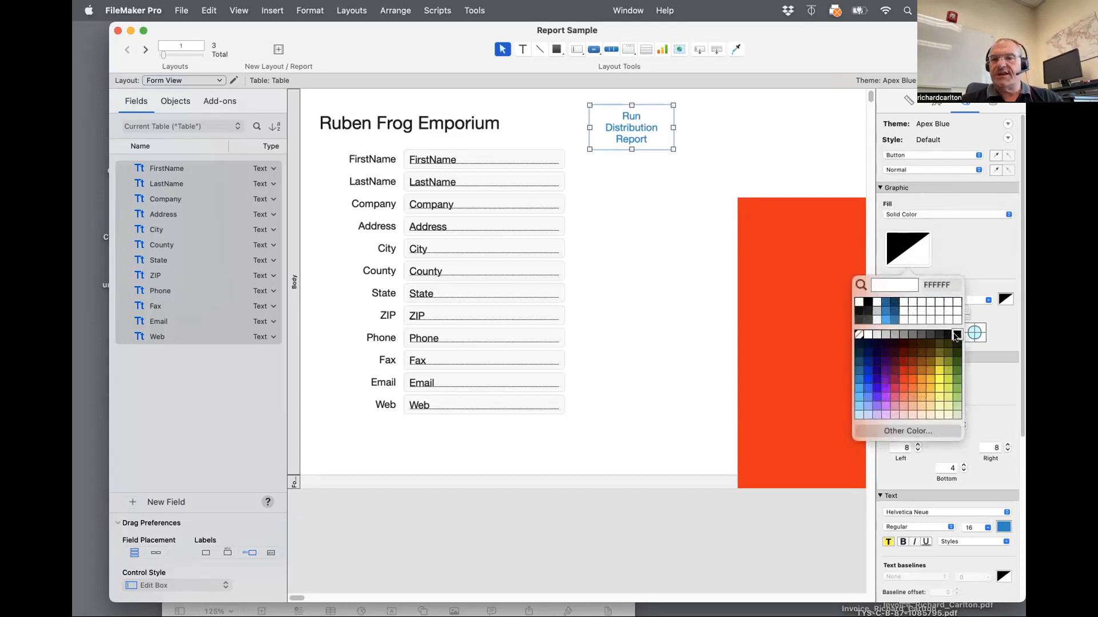
{"action": "left_click", "coordinate": [885, 335]}
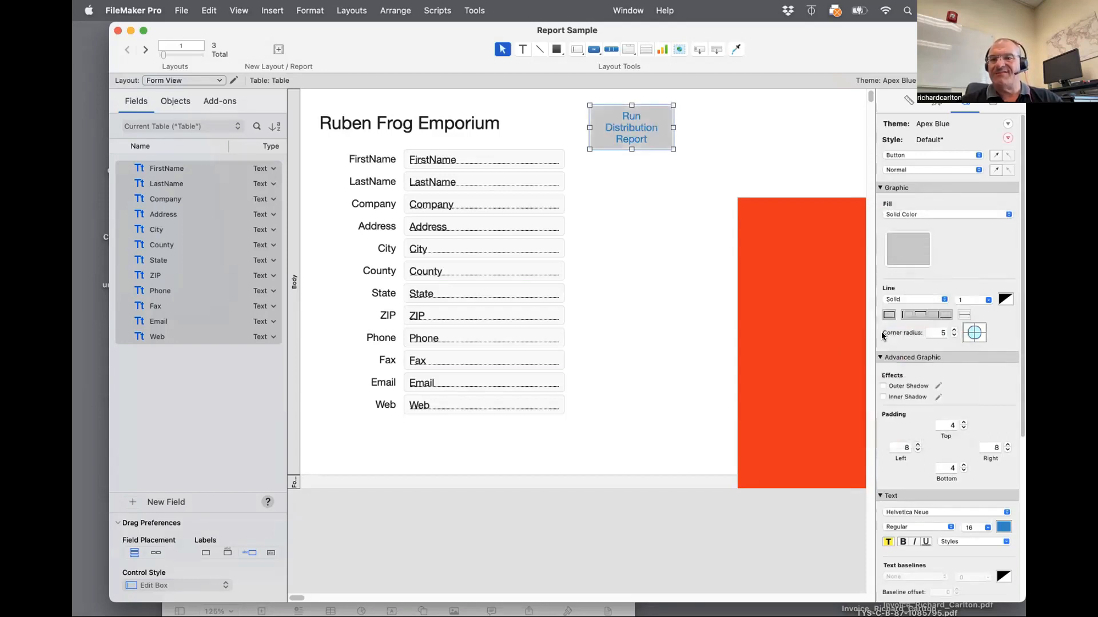
{"action": "left_click", "coordinate": [650, 221]}
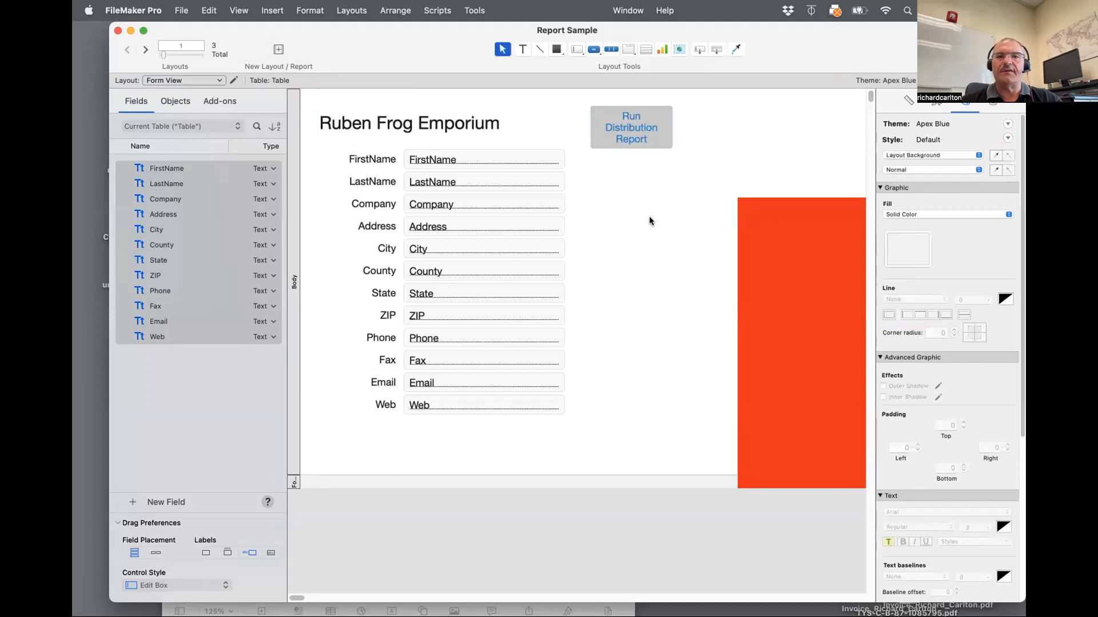
Review the available actions in the Run Distribution Report button's setup, keeping Do Nothing
{"action": "double_click", "coordinate": [633, 132]}
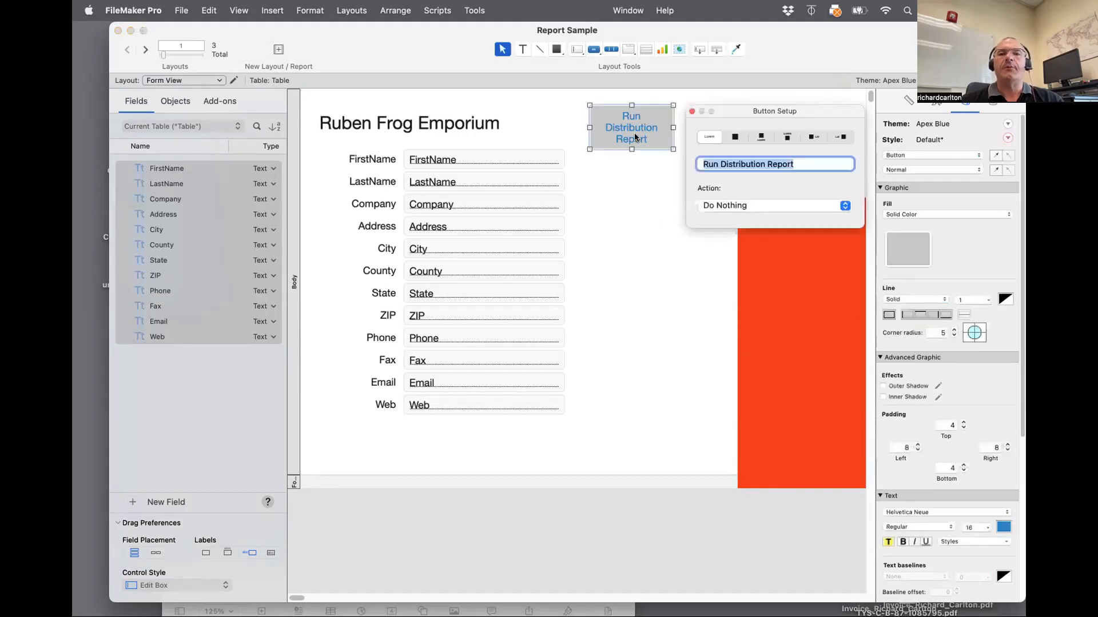
{"action": "left_click", "coordinate": [737, 204]}
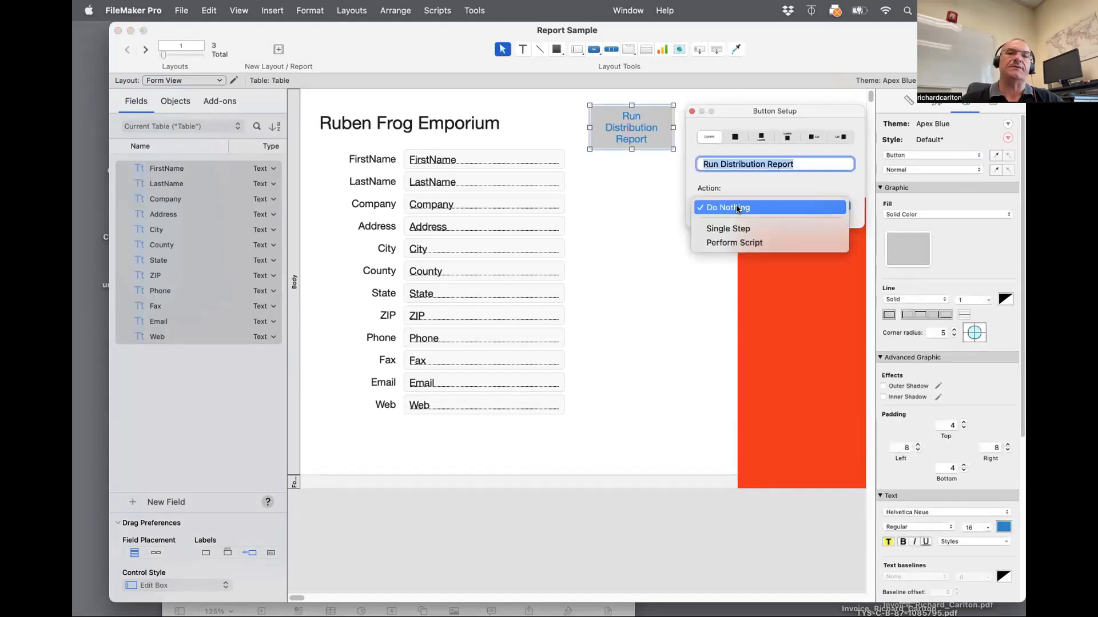
{"action": "left_click", "coordinate": [737, 208]}
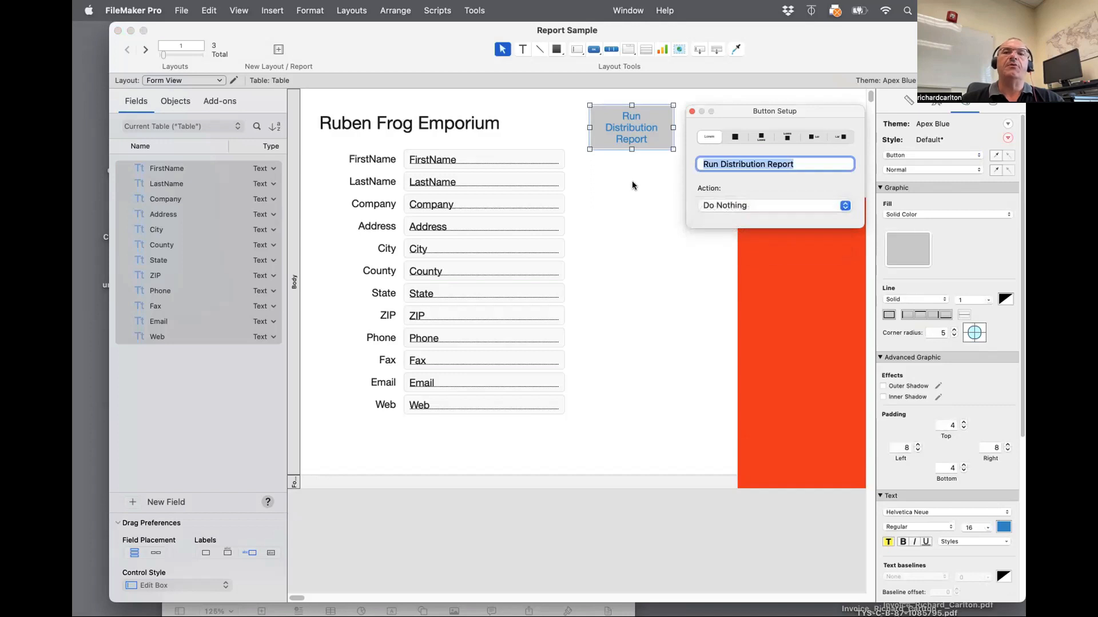
Create a new script in the Script Workspace, narrow the script list, and glance at the MBS Plug-In steps
{"action": "left_click", "coordinate": [437, 11]}
{"action": "left_click", "coordinate": [434, 26]}
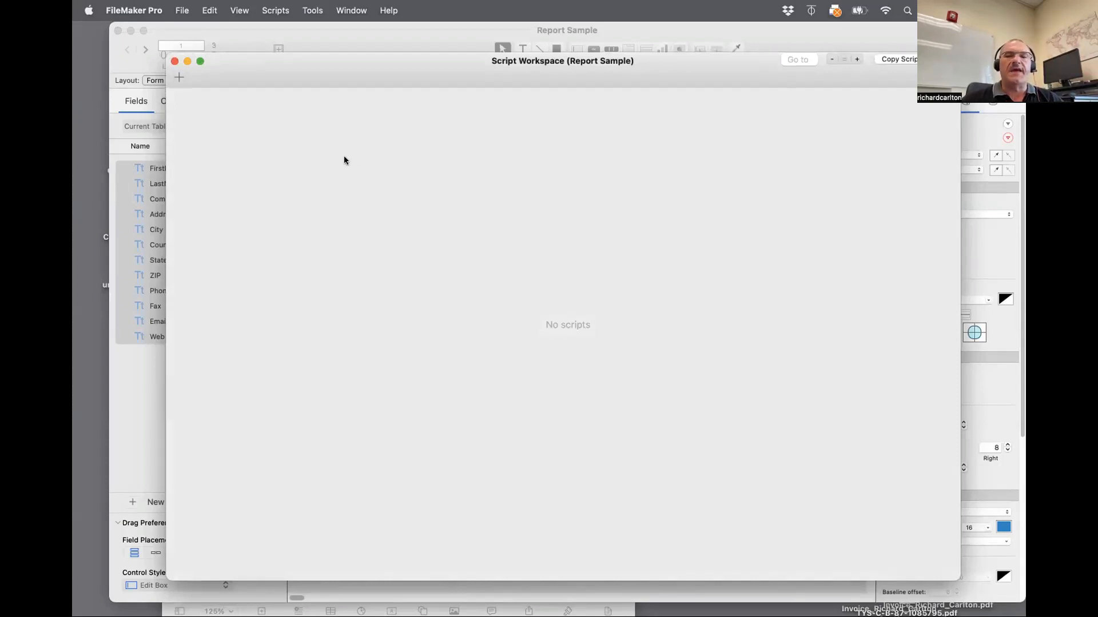
{"action": "left_click", "coordinate": [181, 82]}
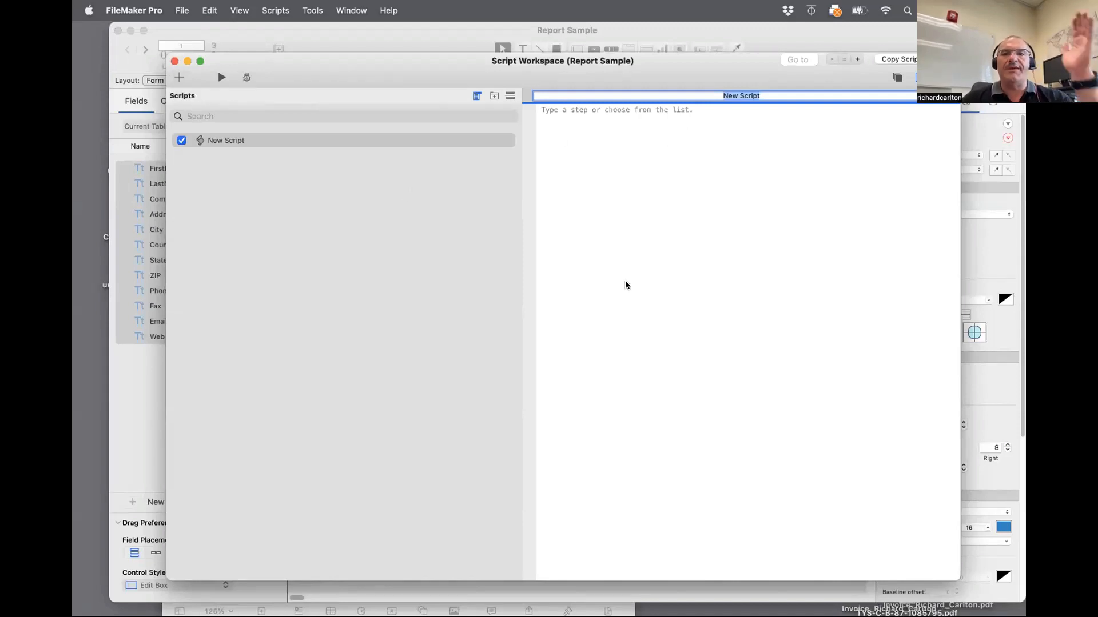
{"action": "key", "text": "Return"}
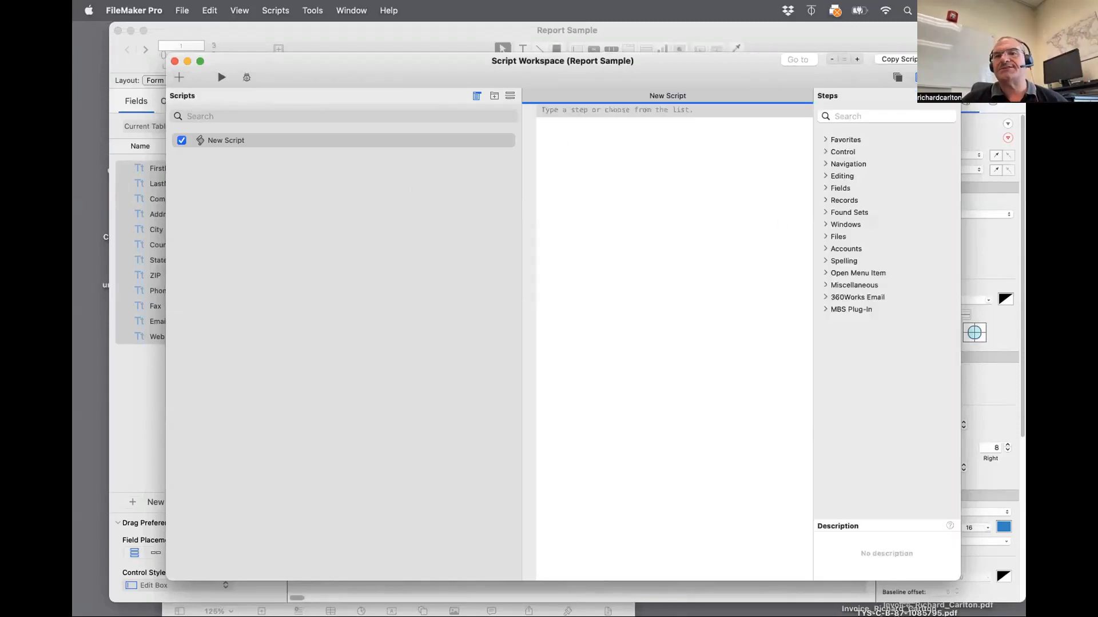
{"action": "left_click_drag", "start_coordinate": [517, 284], "coordinate": [319, 305]}
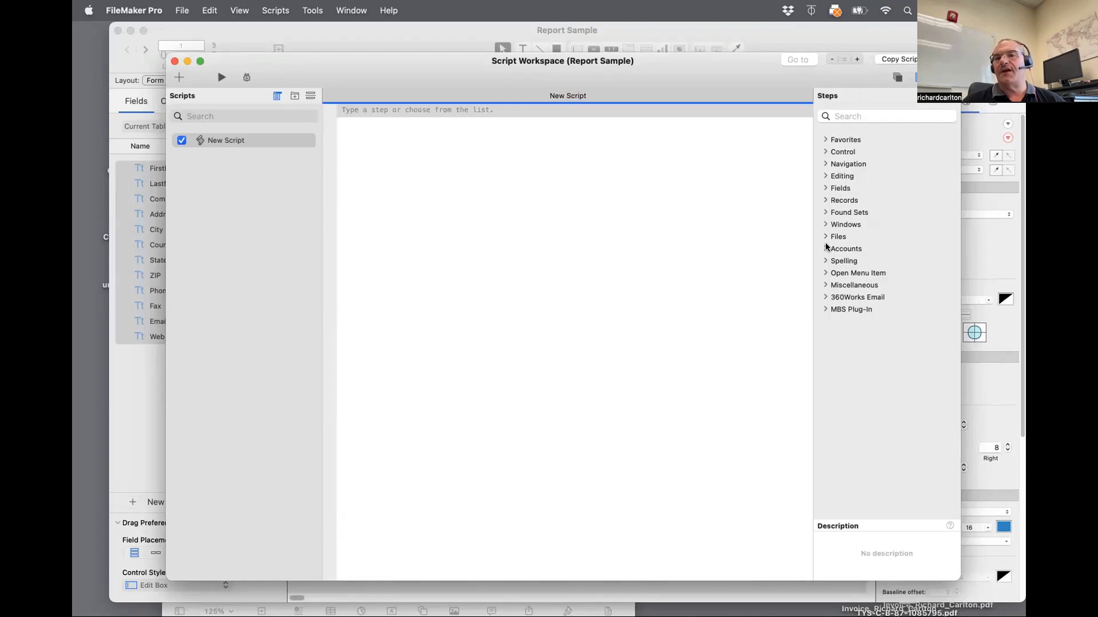
{"action": "left_click", "coordinate": [824, 311]}
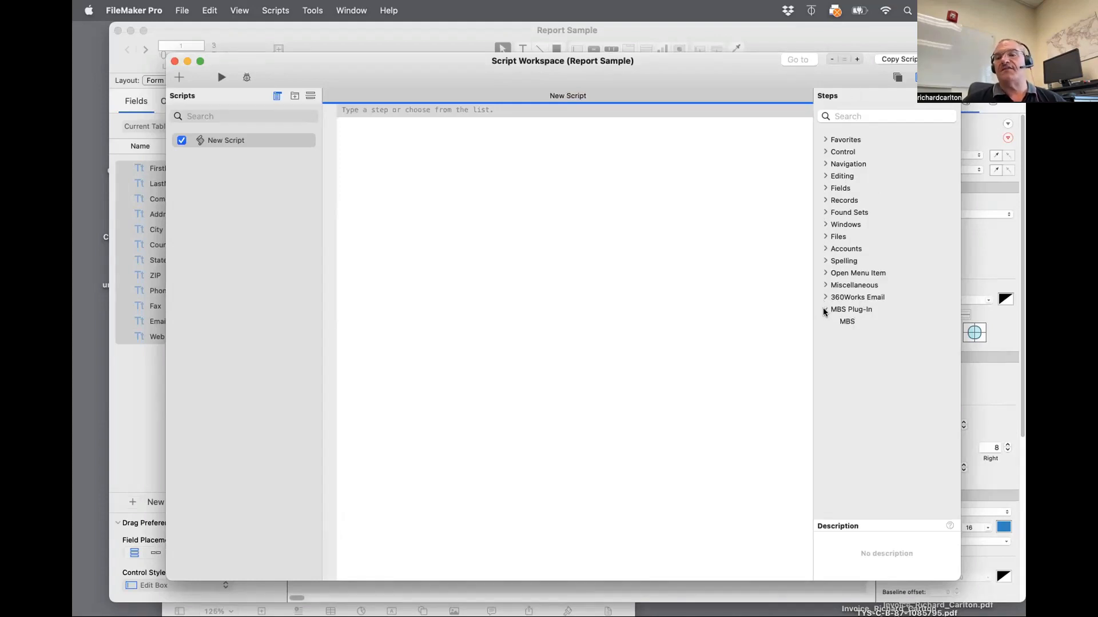
{"action": "left_click", "coordinate": [825, 310]}
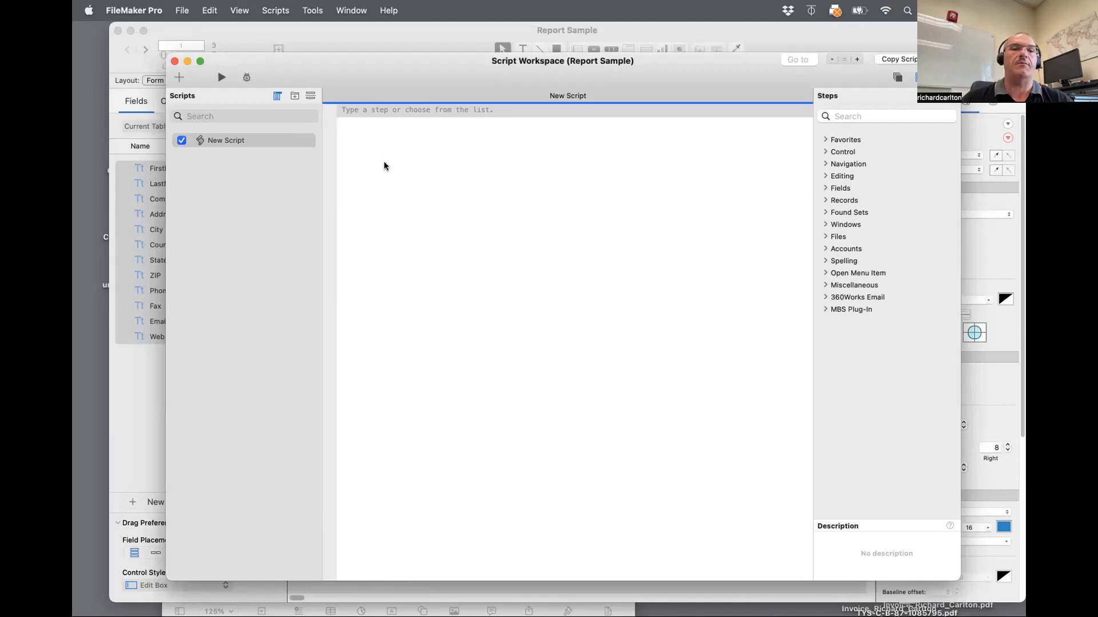
Rename the new script as Run Frog Distribution Report
{"action": "left_click", "coordinate": [223, 140]}
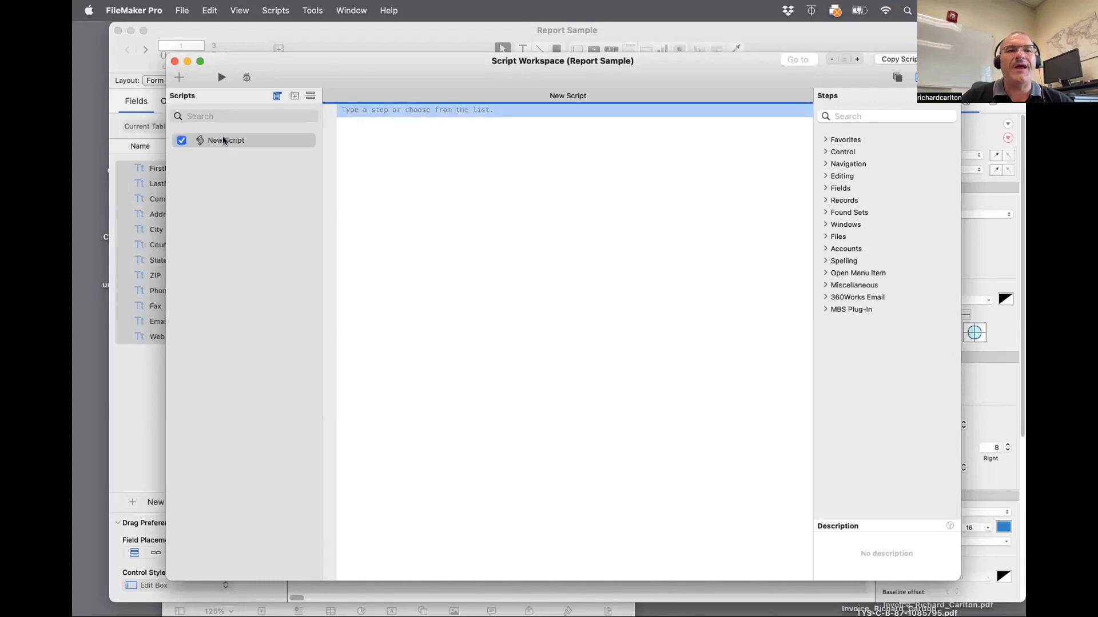
{"action": "double_click", "coordinate": [223, 140]}
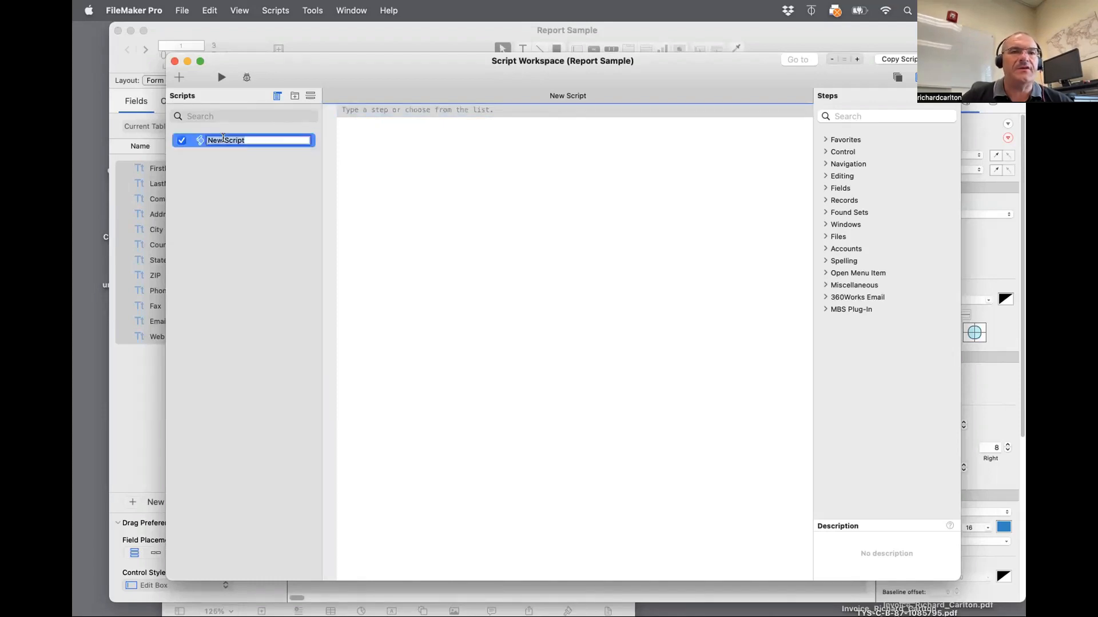
{"action": "type", "text": "Run "}
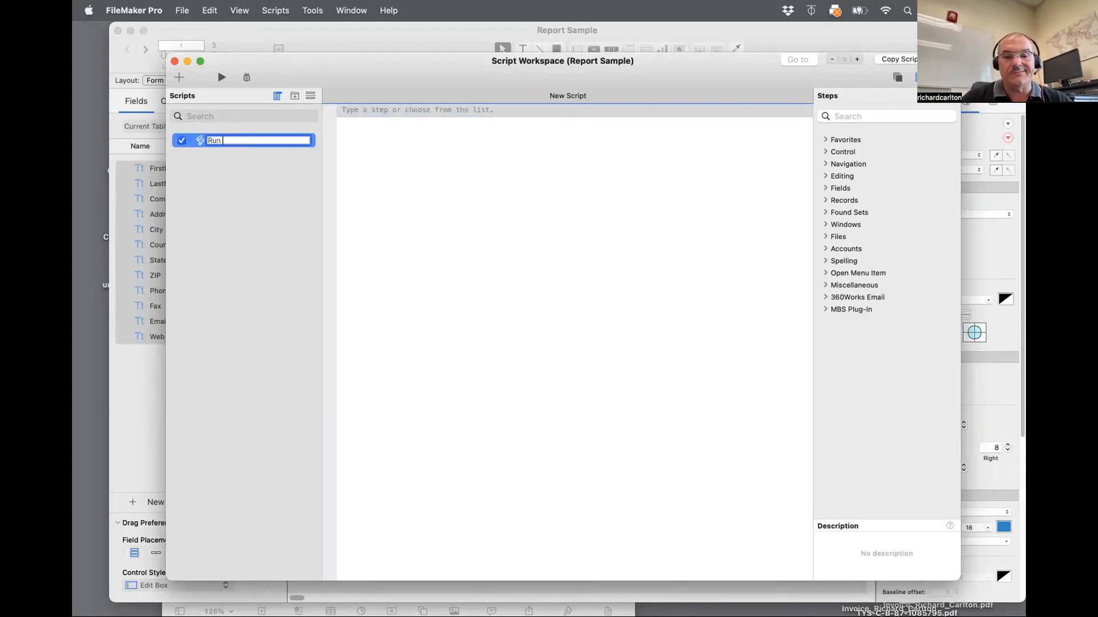
{"action": "type", "text": "Fro"}
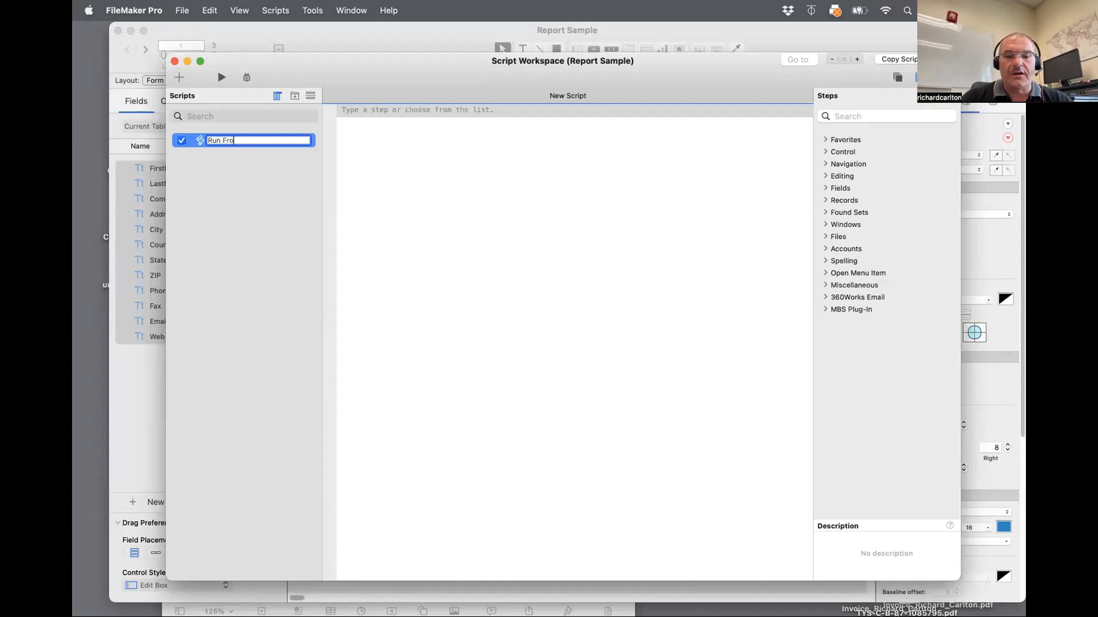
{"action": "type", "text": "g Distribu"}
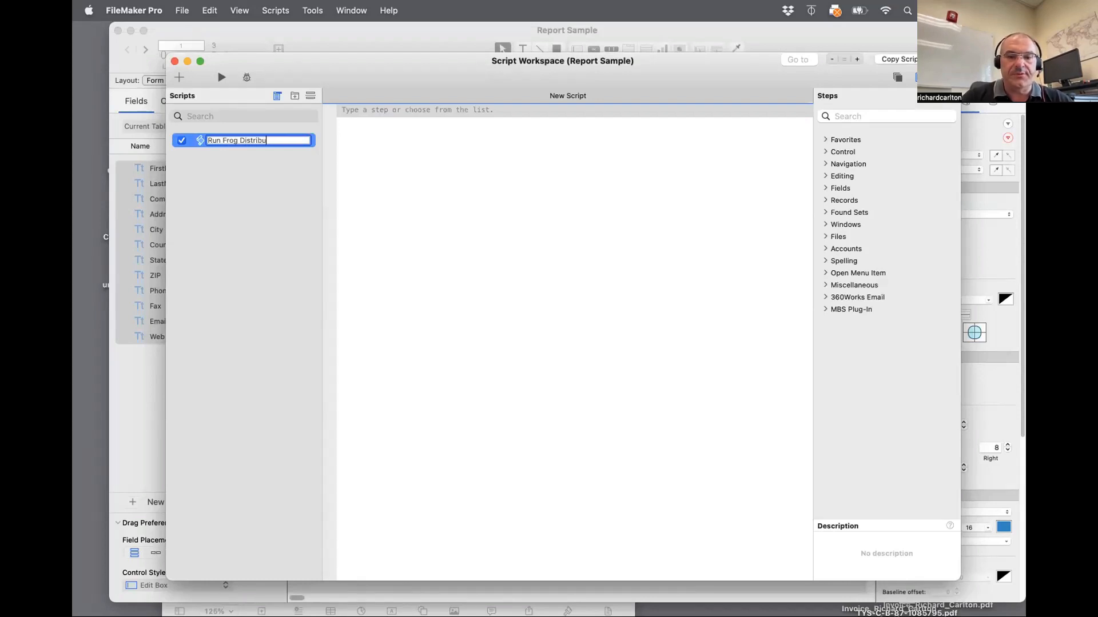
{"action": "type", "text": "tion Report"}
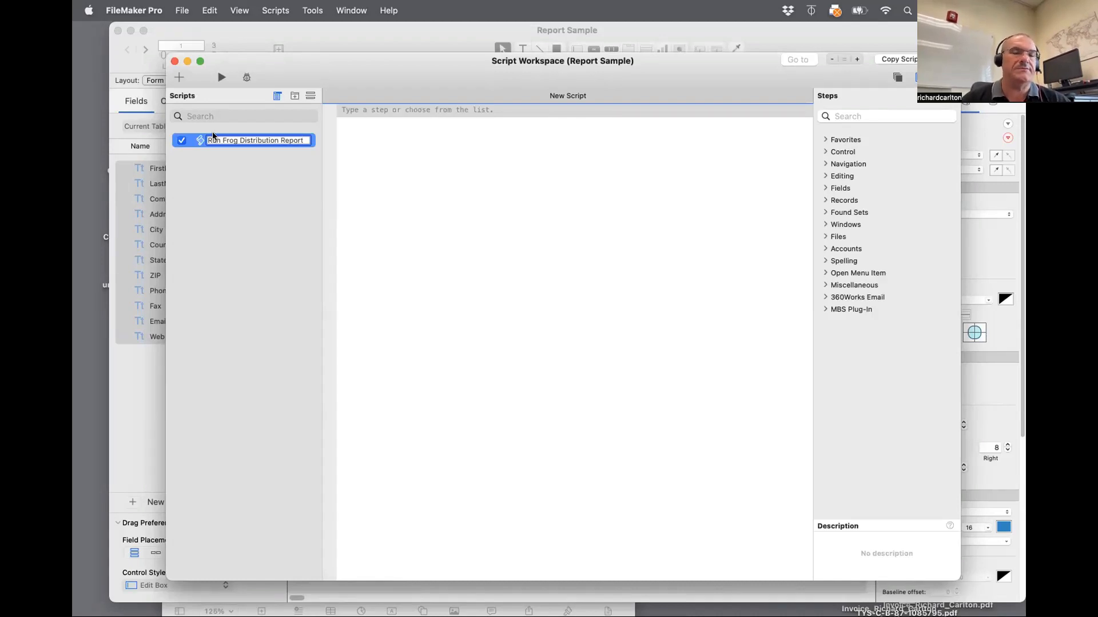
{"action": "left_click", "coordinate": [171, 162]}
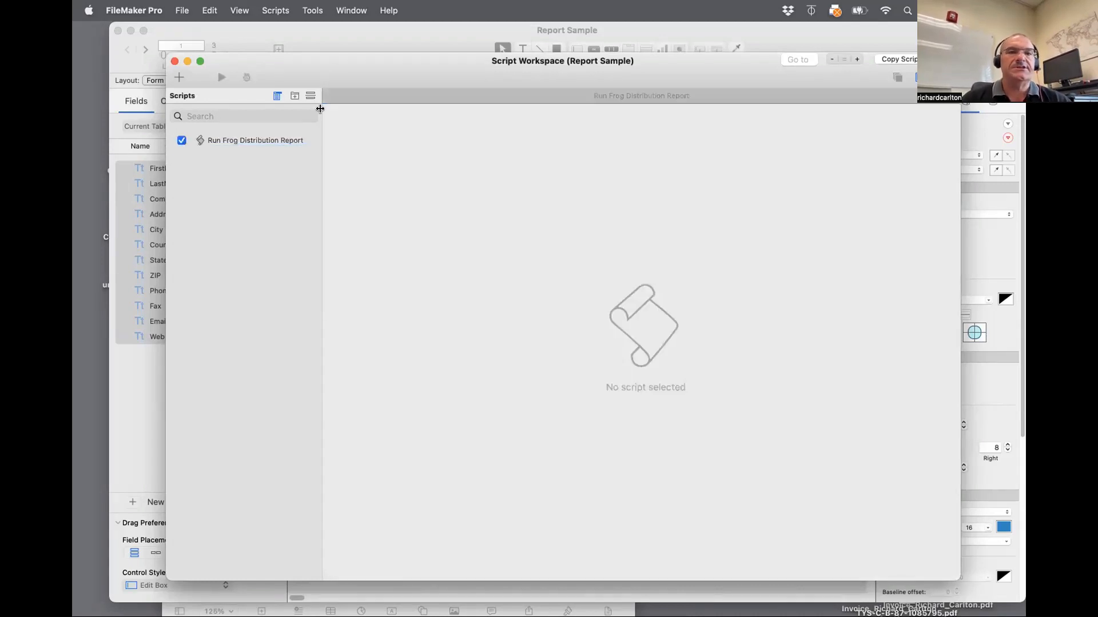
Add a blank first line to the script, followed by a Go to Layout step targeting Report Print 8.5 x 11
{"action": "left_click", "coordinate": [270, 144]}
{"action": "left_click", "coordinate": [382, 110]}
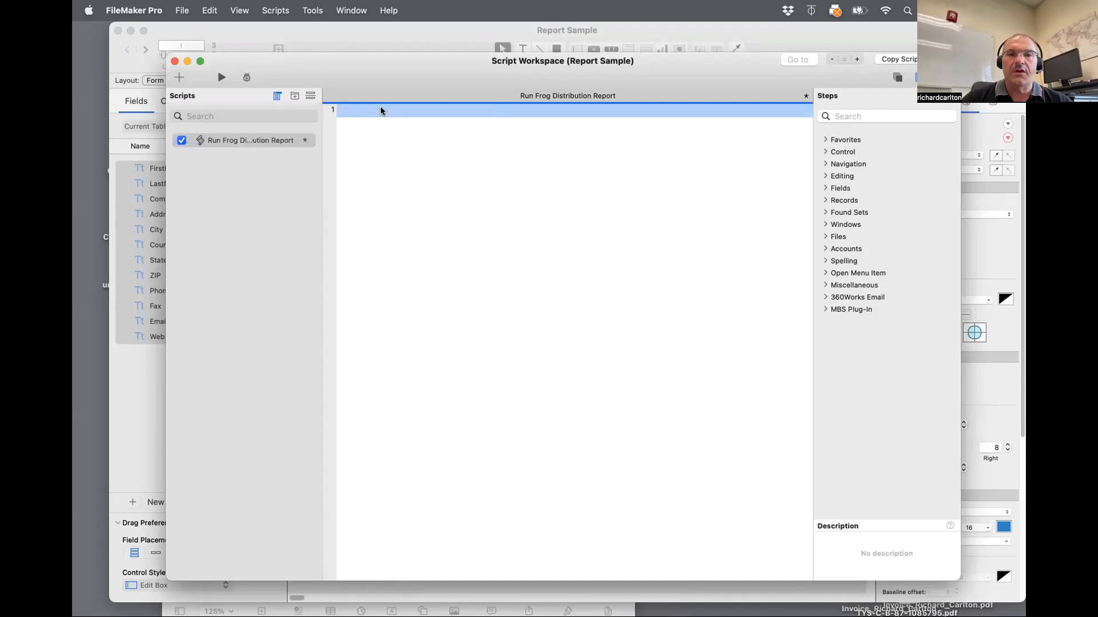
{"action": "key", "text": "Return"}
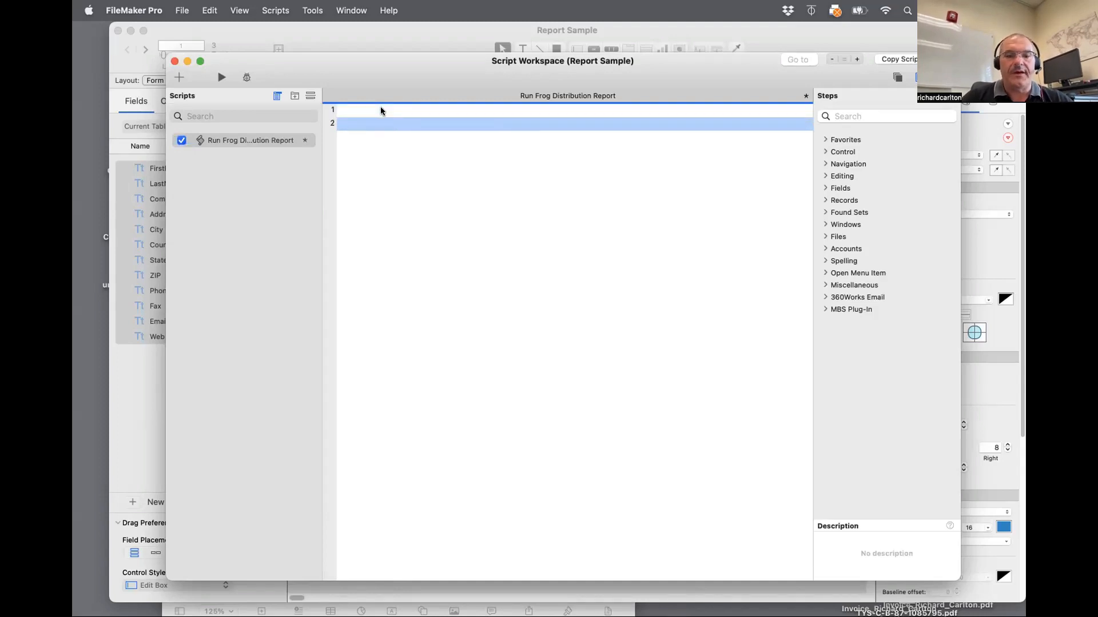
{"action": "key", "text": "Return"}
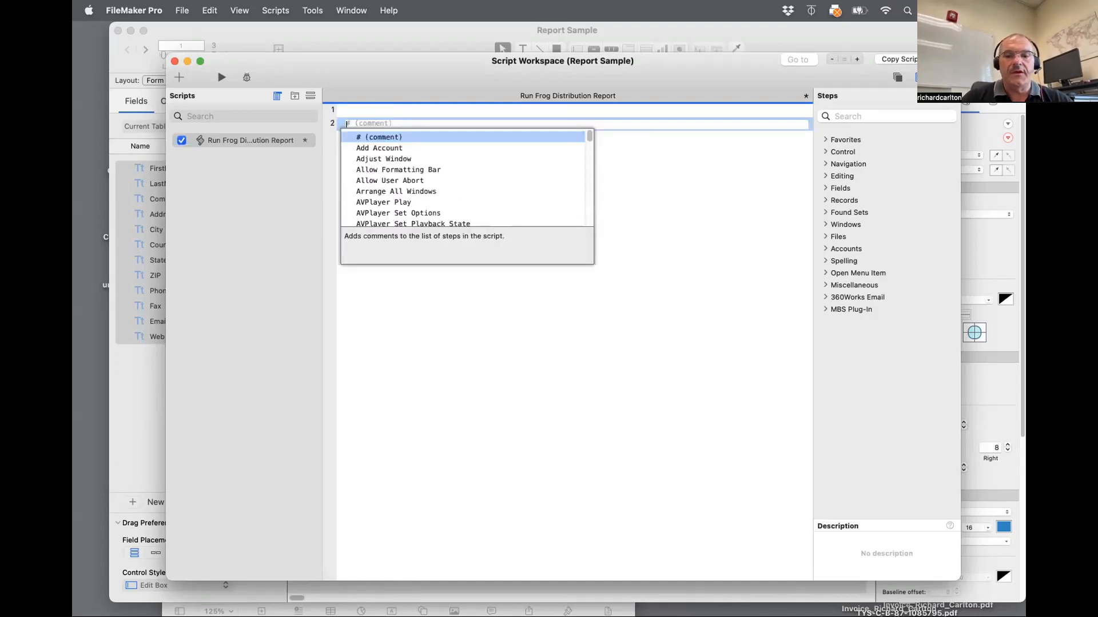
{"action": "type", "text": "go to"}
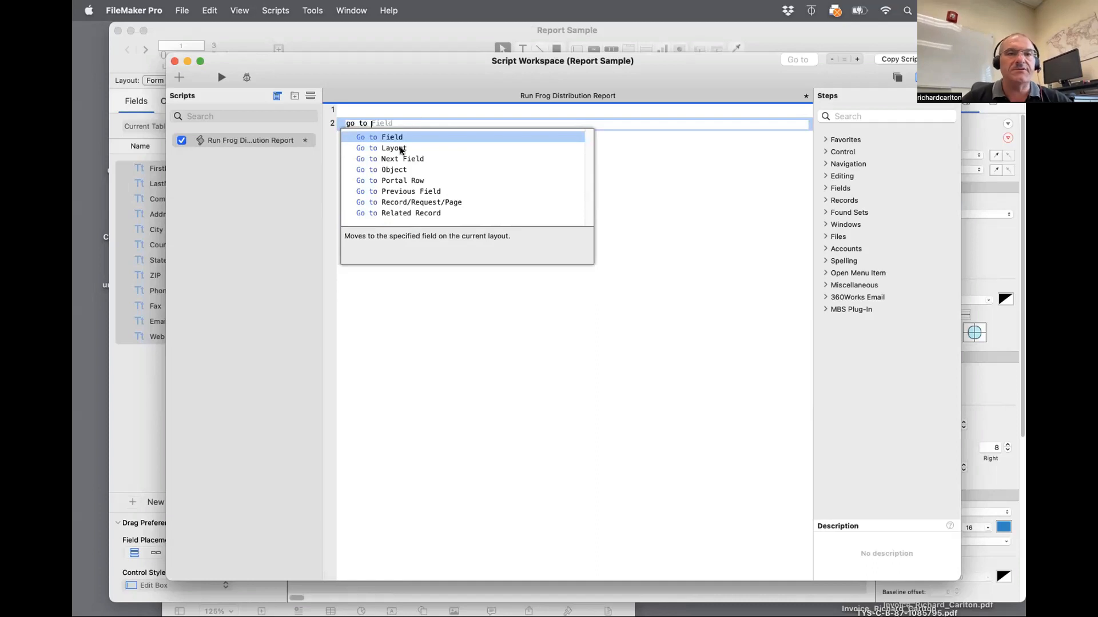
{"action": "left_click", "coordinate": [401, 148]}
{"action": "left_click", "coordinate": [445, 125]}
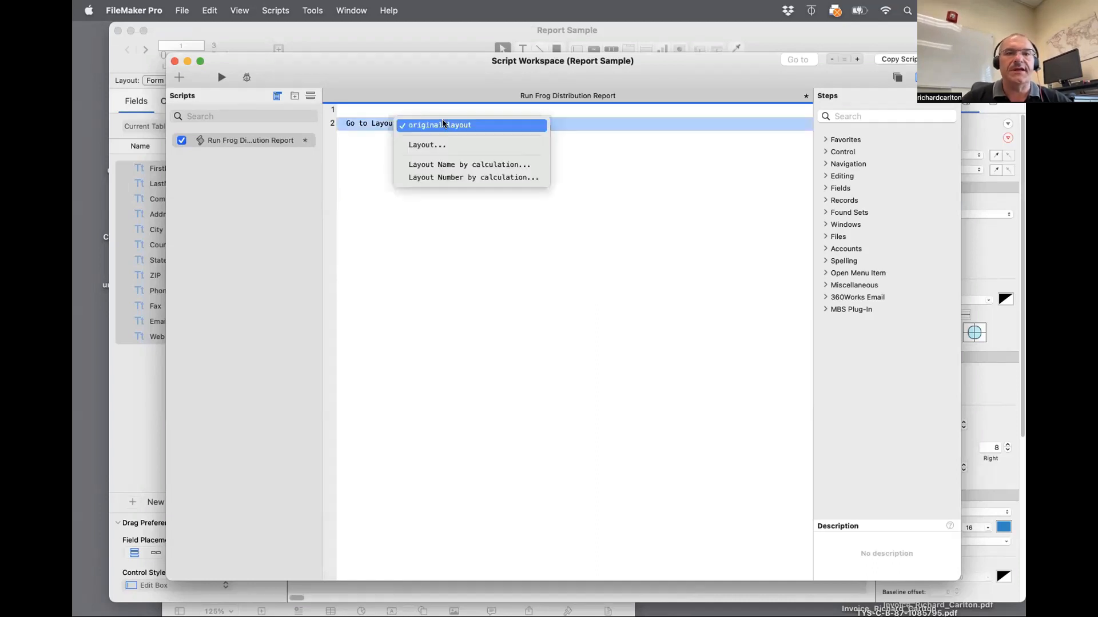
{"action": "left_click", "coordinate": [441, 141]}
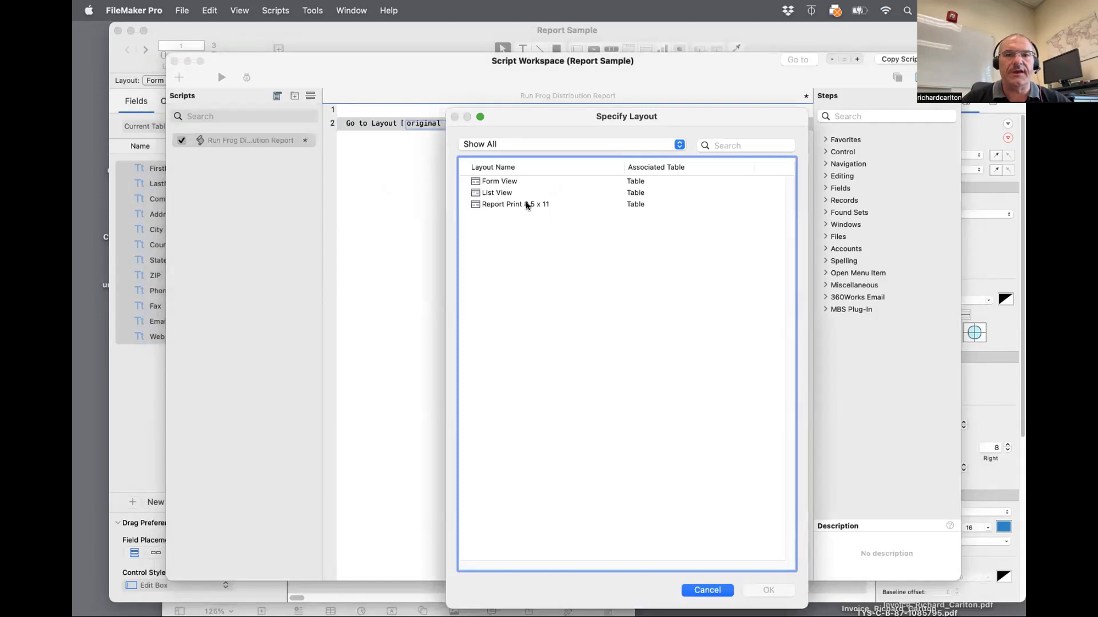
{"action": "left_click", "coordinate": [526, 204]}
{"action": "left_click", "coordinate": [766, 588]}
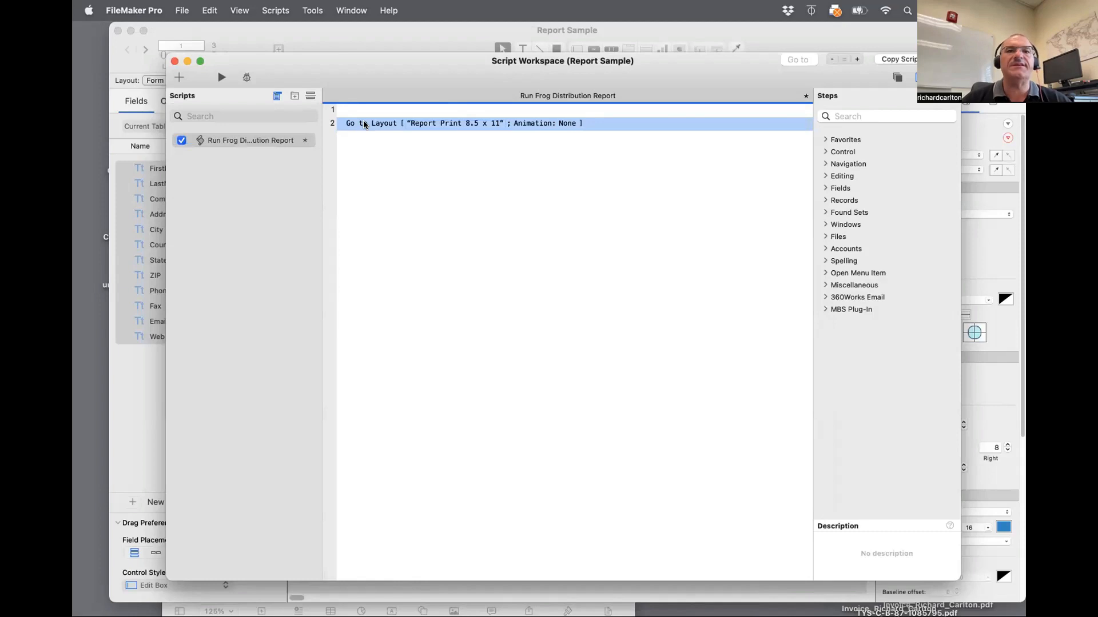
Duplicate the Go to Layout step and insert five blank lines between the two copies
{"action": "key", "text": "super+d"}
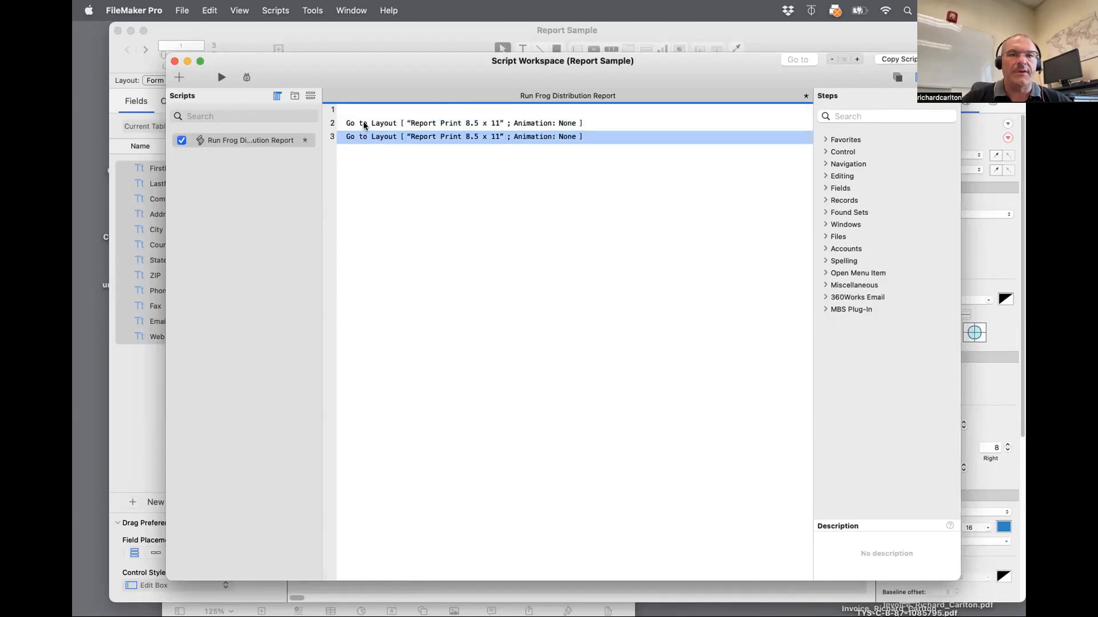
{"action": "left_click", "coordinate": [364, 125]}
{"action": "key", "text": "Return"}
{"action": "key", "text": "Return"}
{"action": "key", "text": "Return"}
{"action": "key", "text": "Return"}
{"action": "key", "text": "Return"}
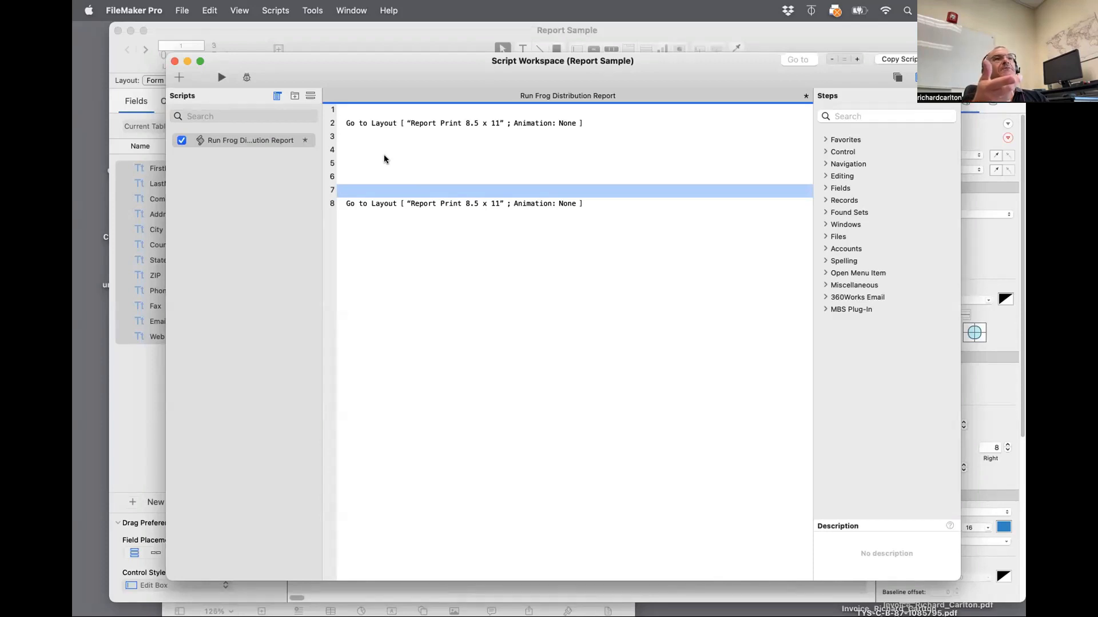
Insert more blank lines after the first Go to Layout step and add the comment "...do stuff" on line 6
{"action": "left_click", "coordinate": [374, 127]}
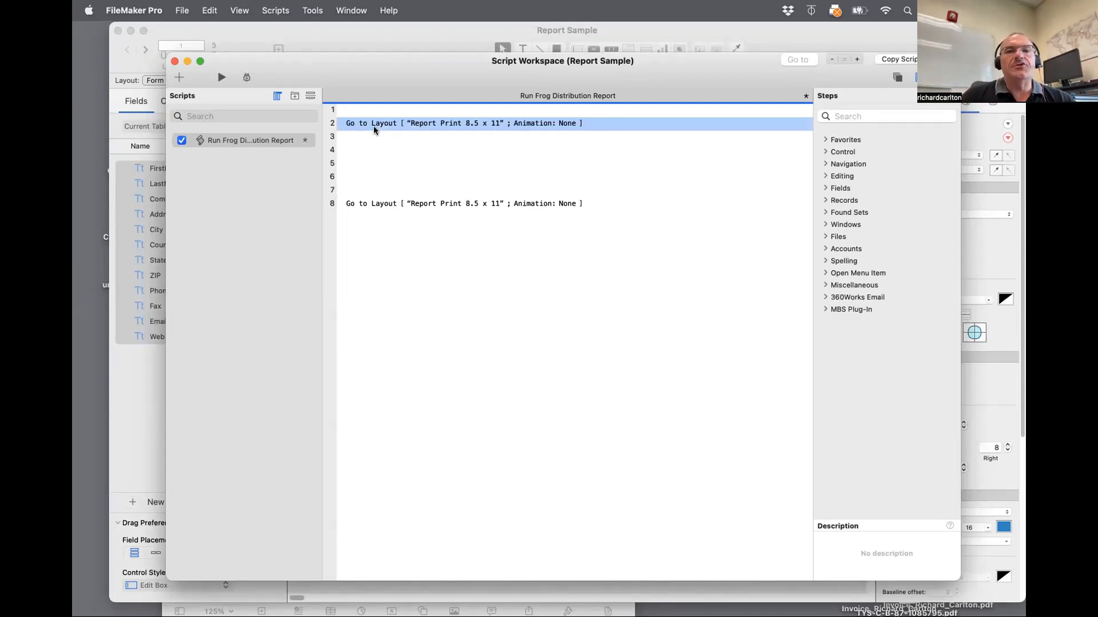
{"action": "key", "text": "Return"}
{"action": "key", "text": "Return"}
{"action": "key", "text": "Return"}
{"action": "key", "text": "Return"}
{"action": "type", "text": "#"}
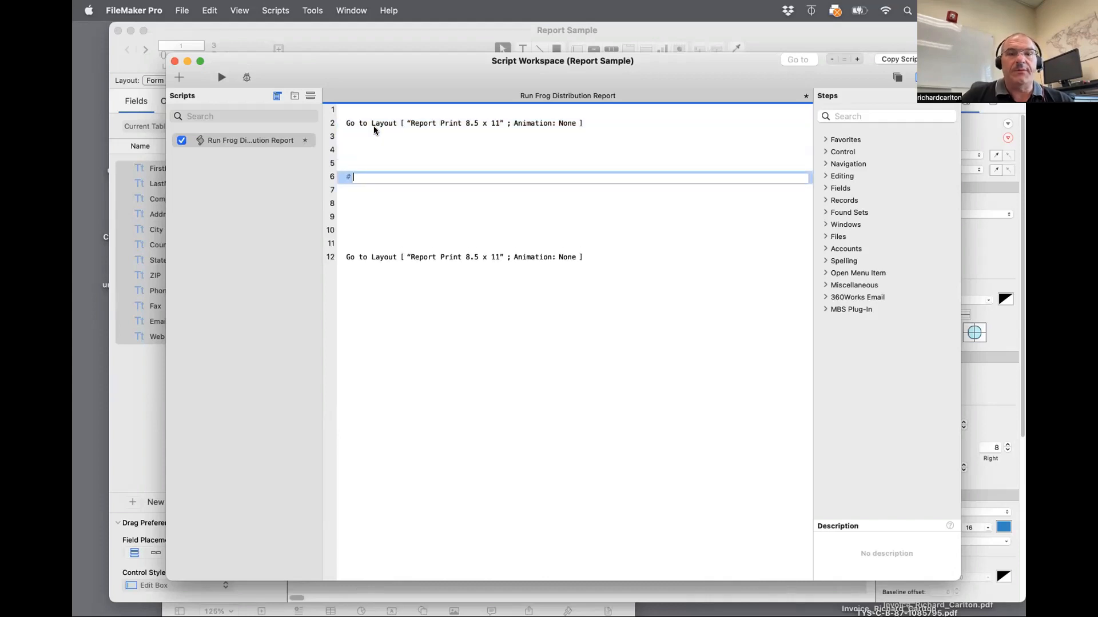
{"action": "type", "text": "...do stuff"}
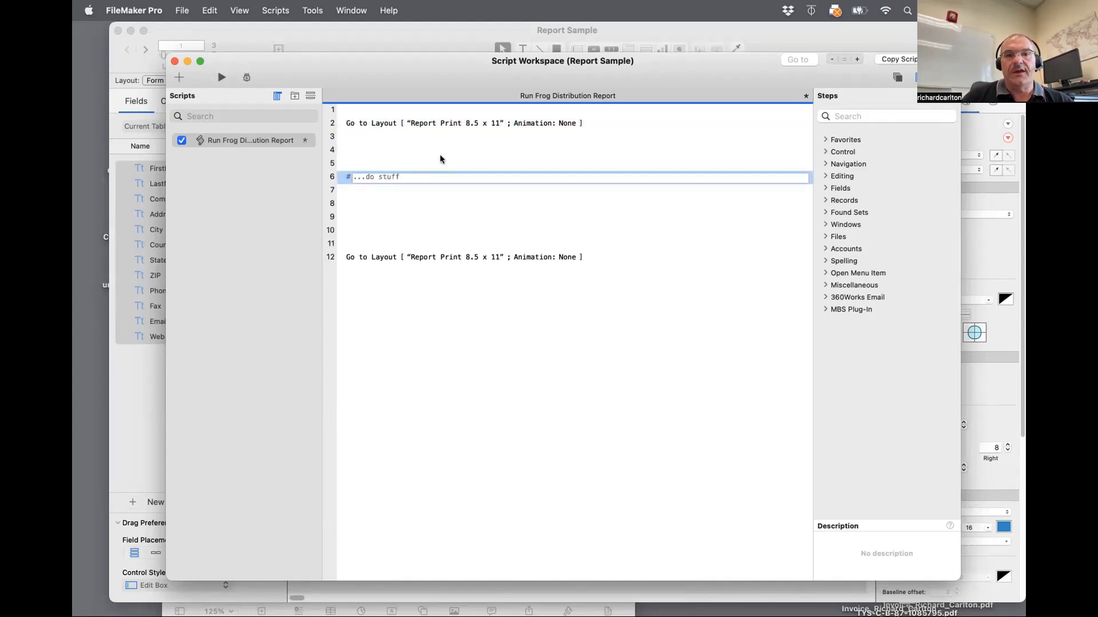
Set the final Go to Layout step's target to Form View and review the original layout alternative
{"action": "left_click", "coordinate": [443, 219]}
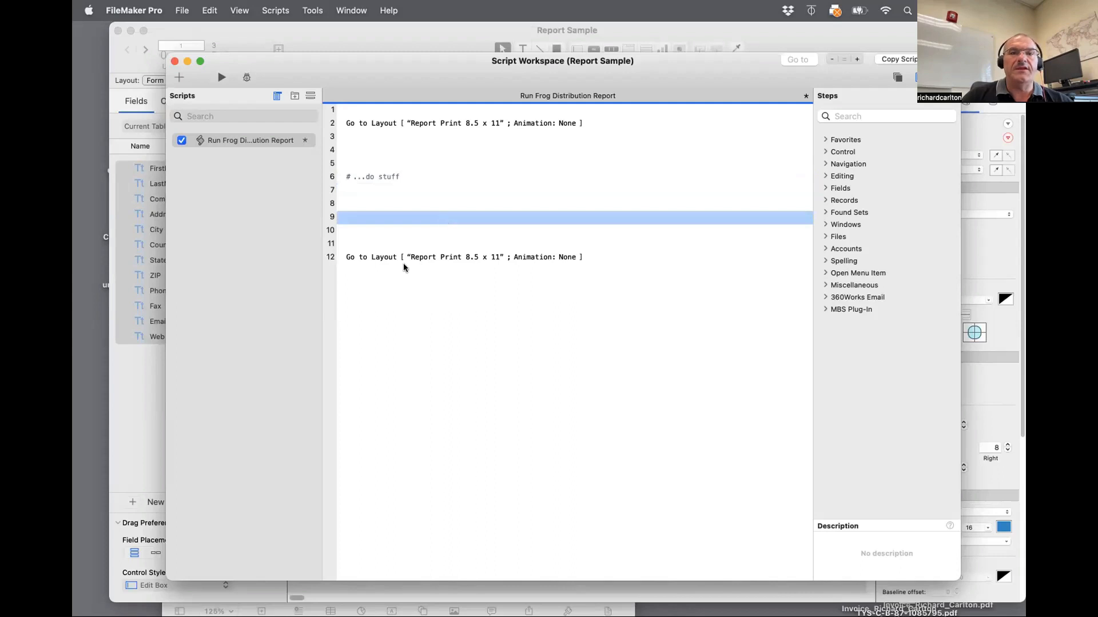
{"action": "left_click", "coordinate": [430, 260]}
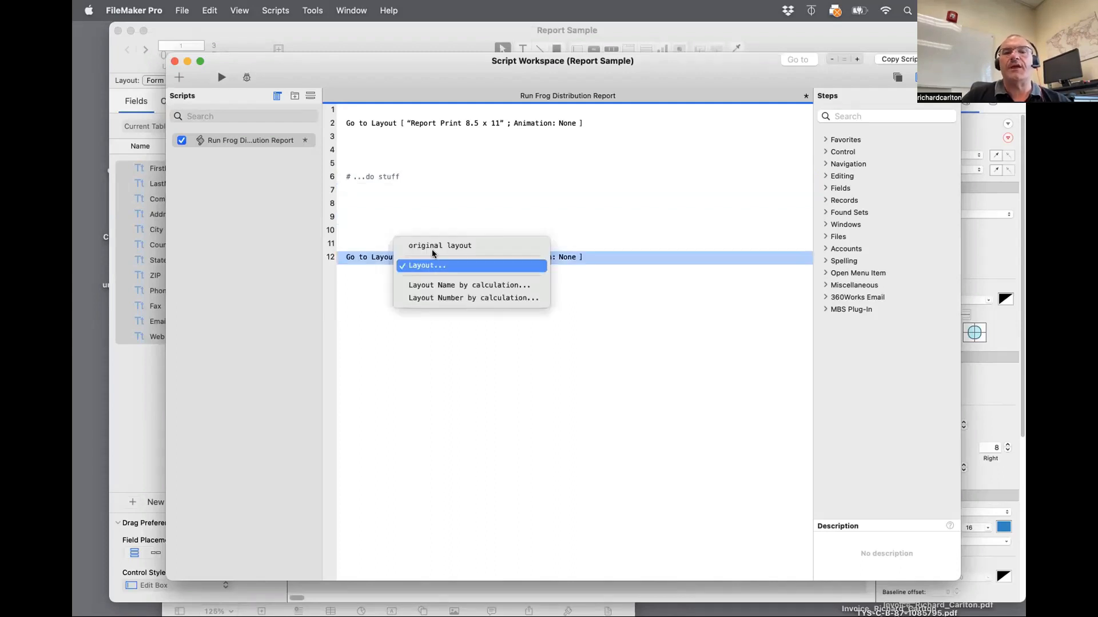
{"action": "left_click", "coordinate": [426, 267]}
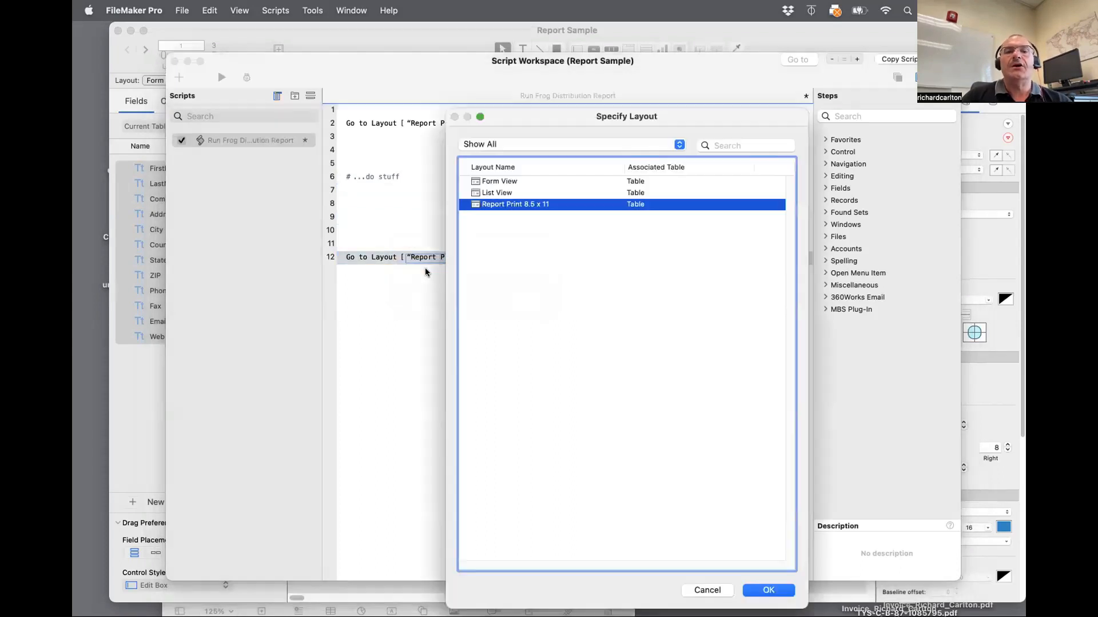
{"action": "double_click", "coordinate": [500, 181]}
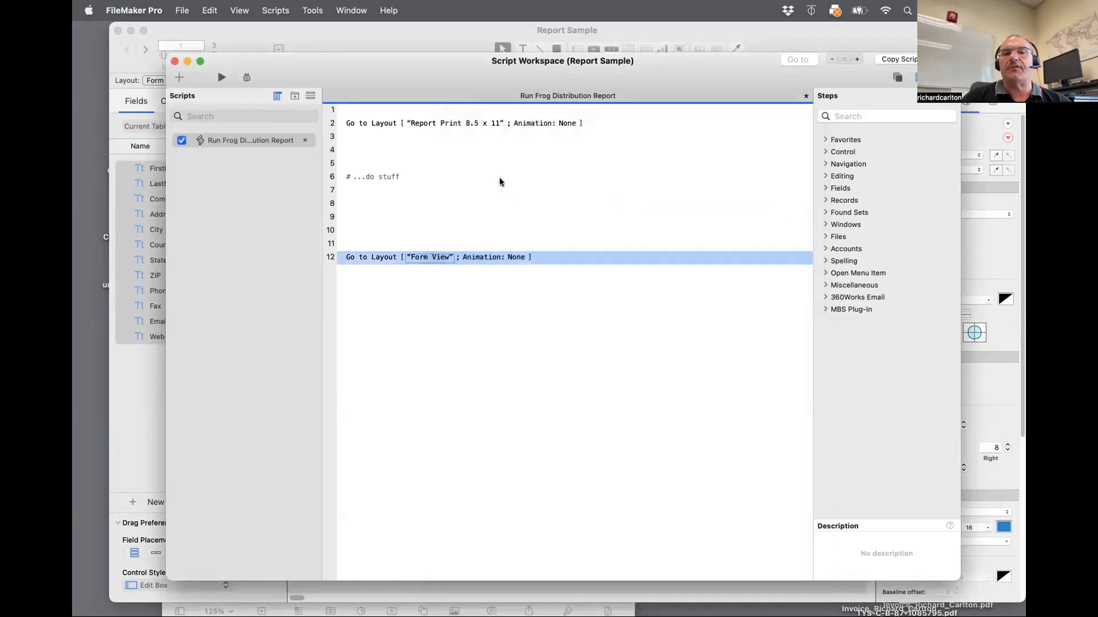
{"action": "left_click", "coordinate": [440, 257]}
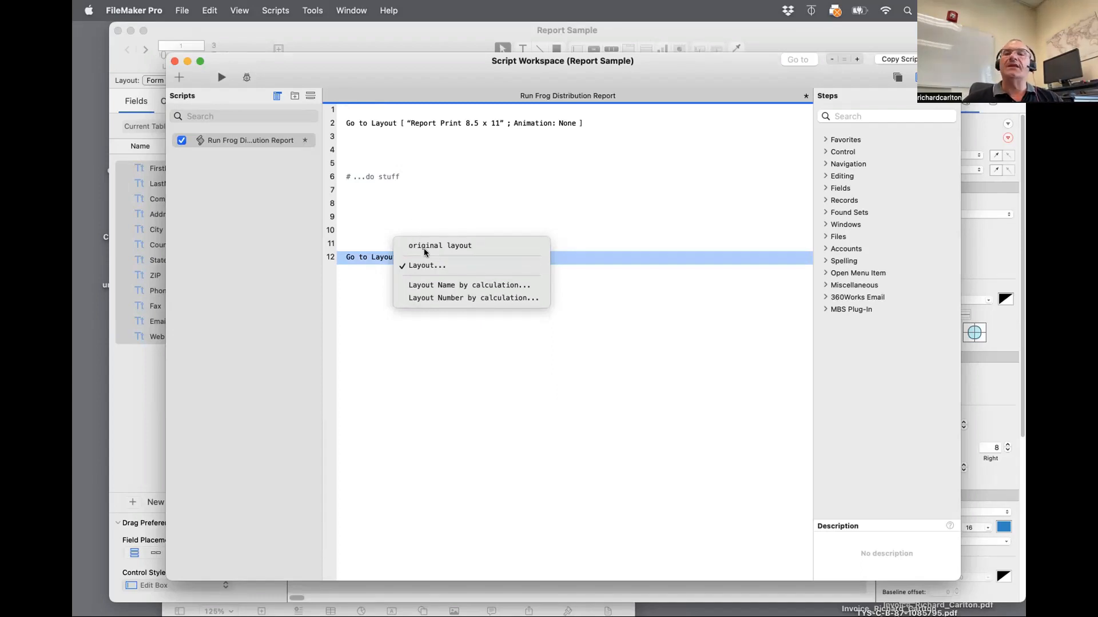
{"action": "left_click", "coordinate": [359, 313]}
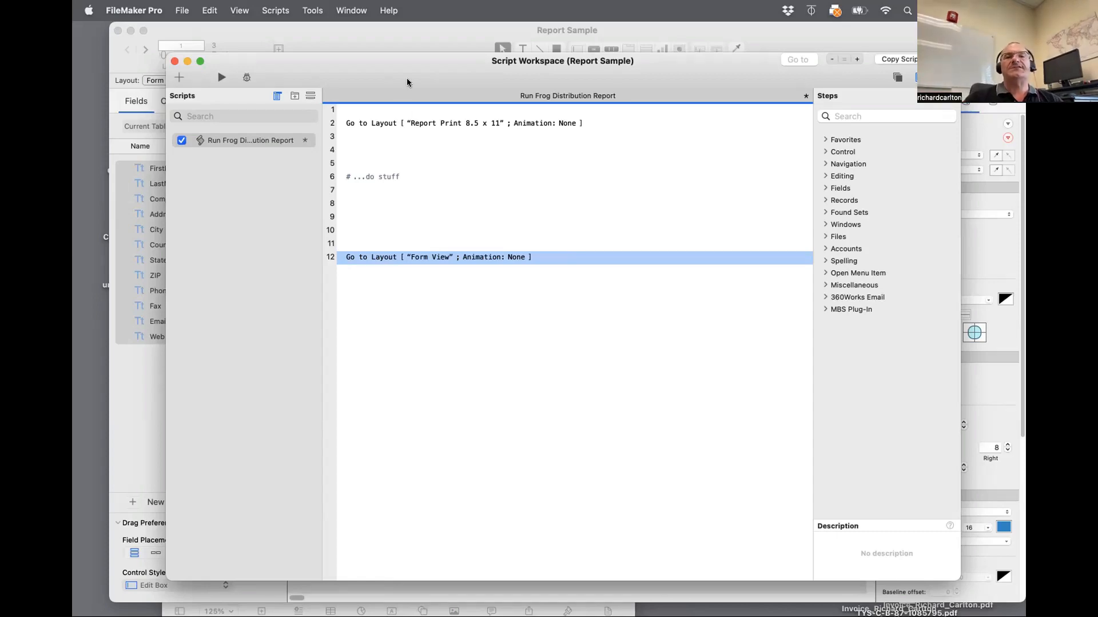
Make the Run Distribution Report button on the Form View layout perform the Run Frog Distribution Report script, and switch to Browse mode
{"action": "left_click_drag", "start_coordinate": [408, 84], "coordinate": [662, 232]}
{"action": "left_click", "coordinate": [703, 110]}
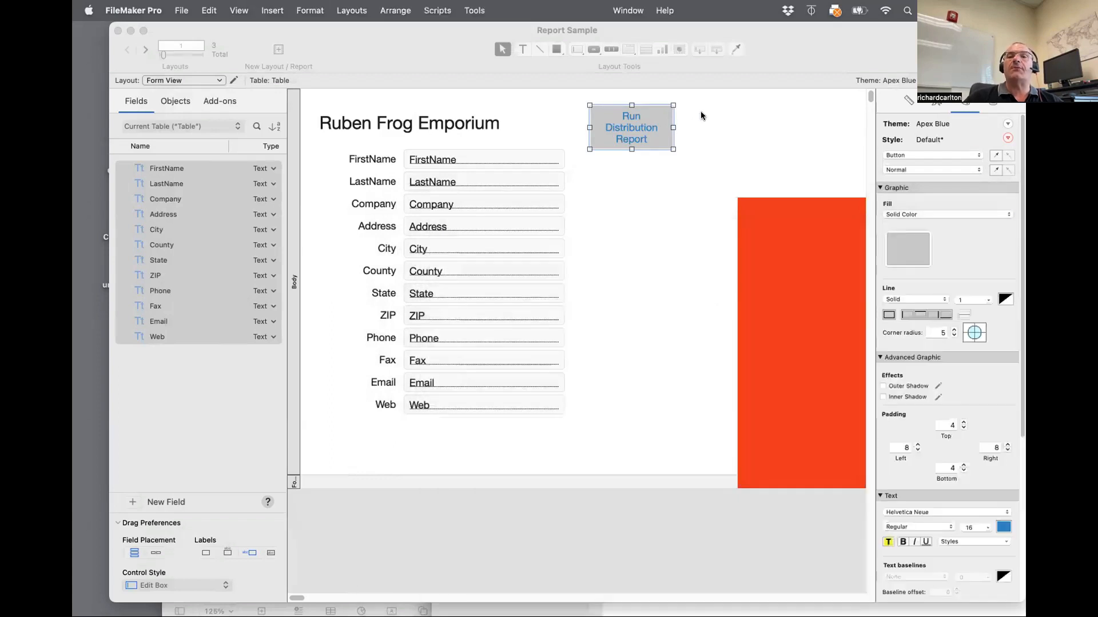
{"action": "left_click", "coordinate": [663, 184]}
{"action": "double_click", "coordinate": [637, 146]}
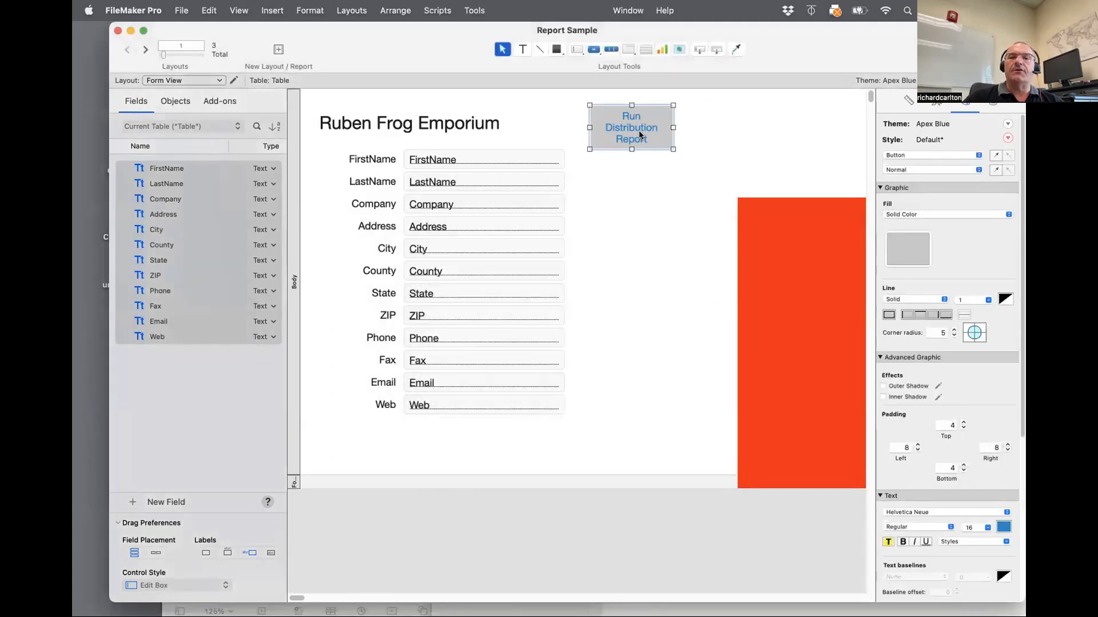
{"action": "left_click", "coordinate": [748, 206]}
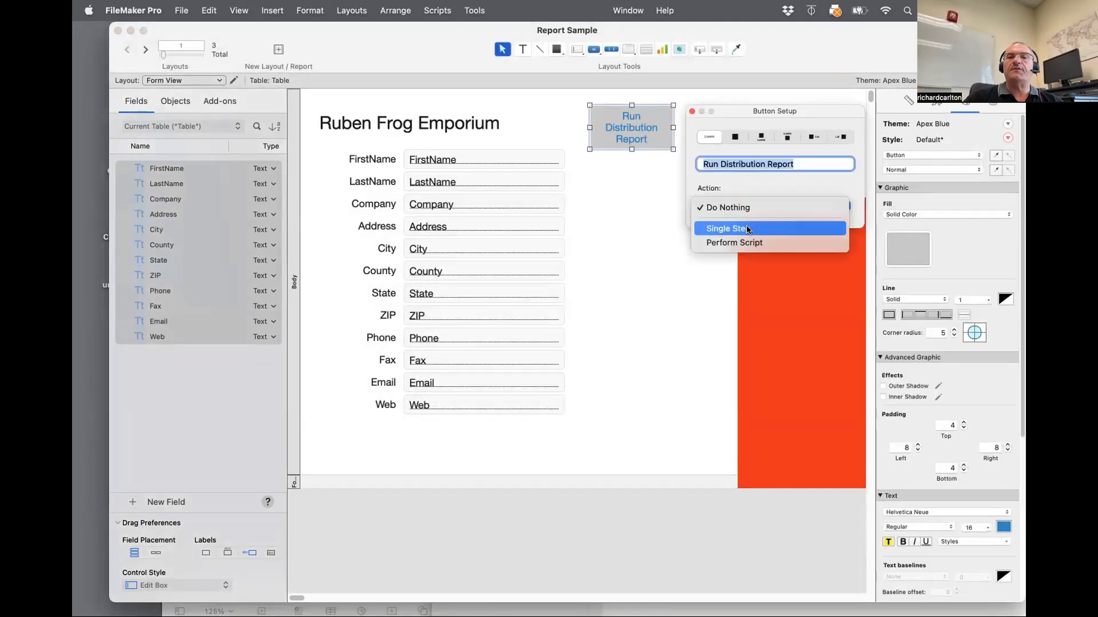
{"action": "left_click", "coordinate": [748, 229]}
{"action": "key", "text": "Escape"}
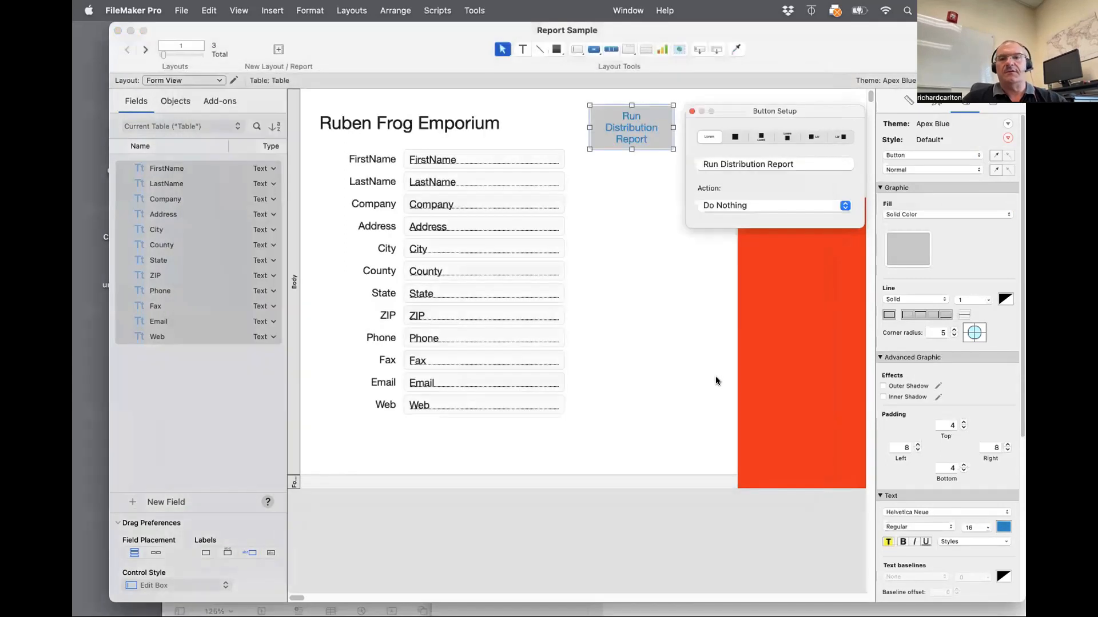
{"action": "left_click", "coordinate": [759, 205]}
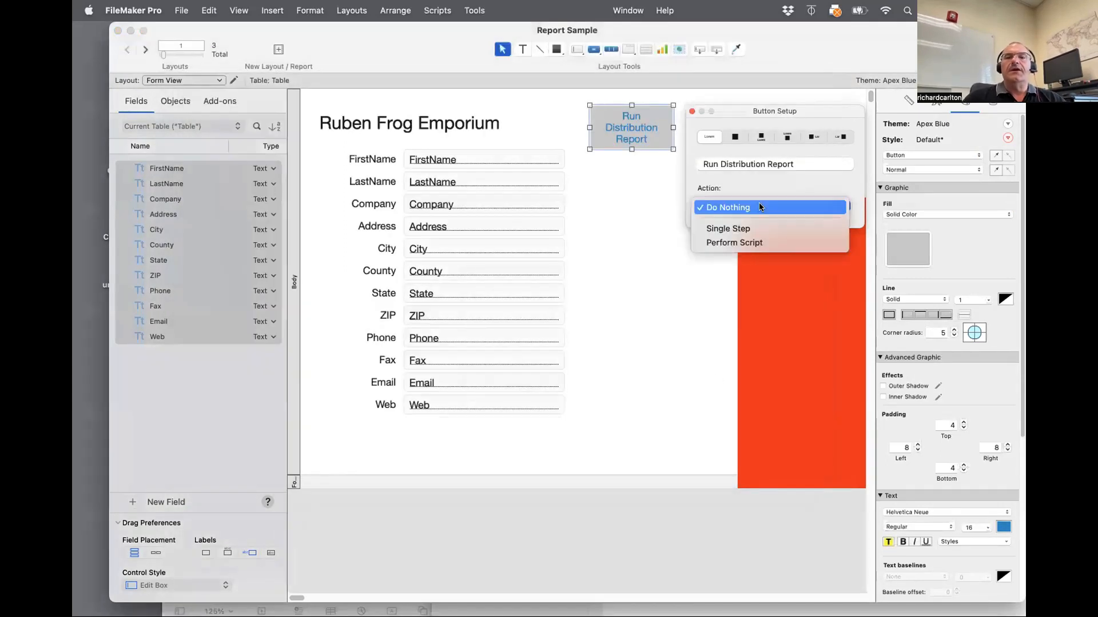
{"action": "left_click", "coordinate": [751, 242]}
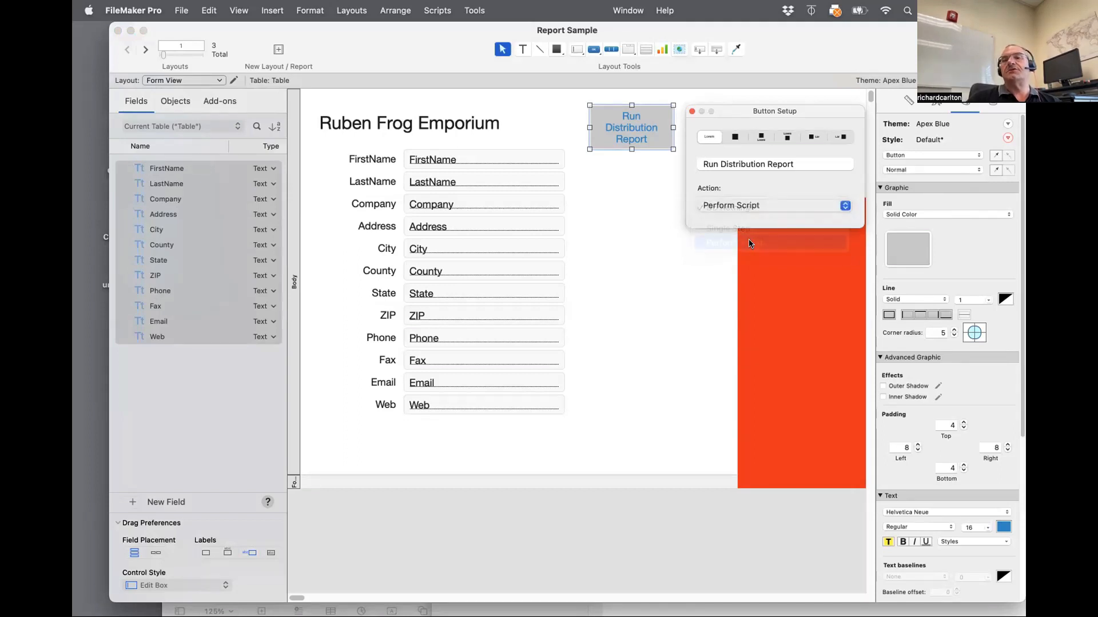
{"action": "left_click", "coordinate": [592, 172]}
{"action": "left_click", "coordinate": [684, 543]}
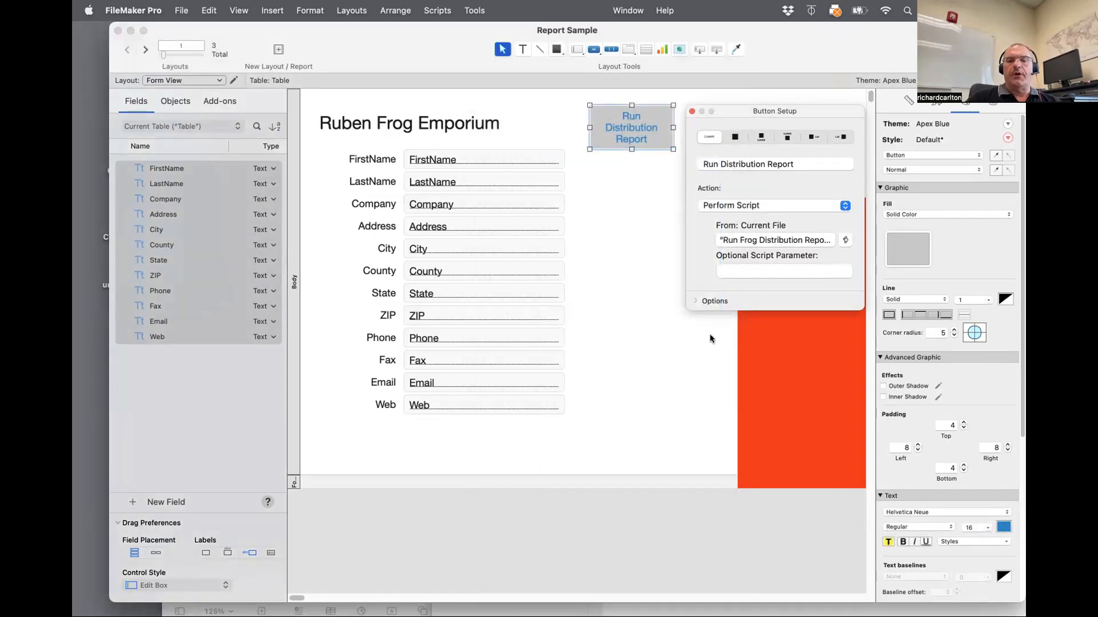
{"action": "key", "text": "super+b"}
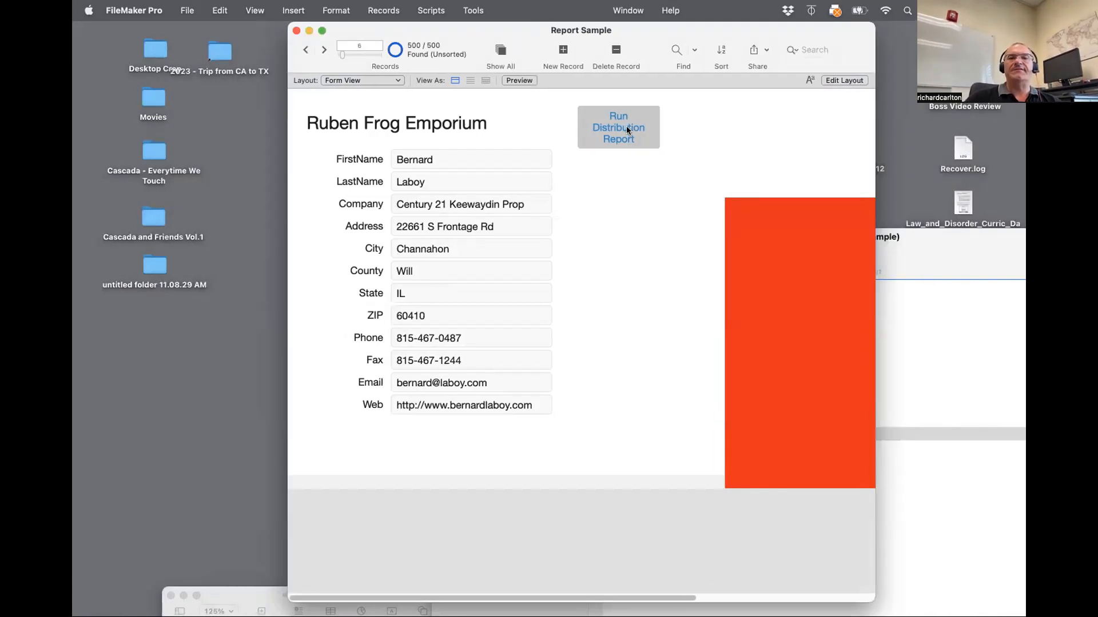
Add a Beep step on line 8 of the Run Frog Distribution Report script and return to the Form View record
{"action": "left_click_drag", "start_coordinate": [987, 240], "coordinate": [849, 204]}
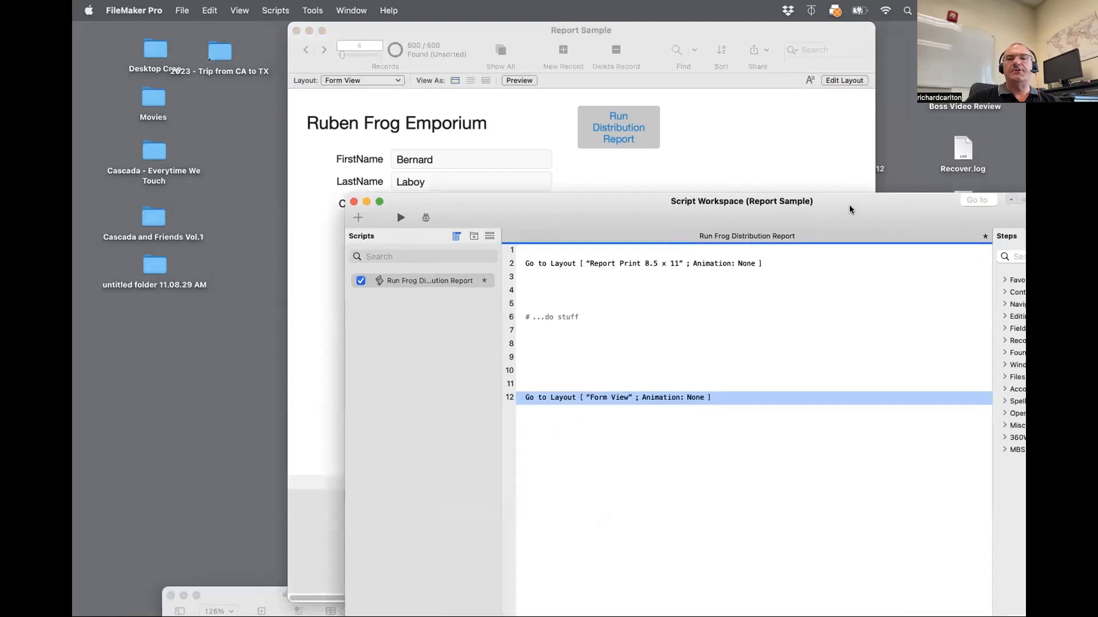
{"action": "left_click", "coordinate": [564, 343]}
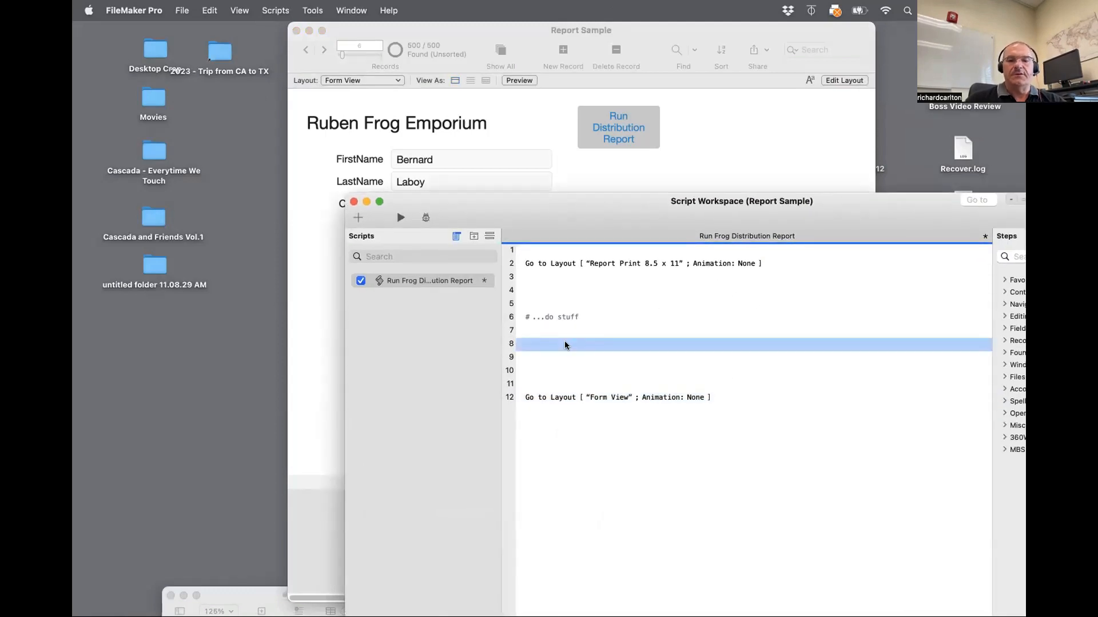
{"action": "type", "text": "be"}
{"action": "key", "text": "Return"}
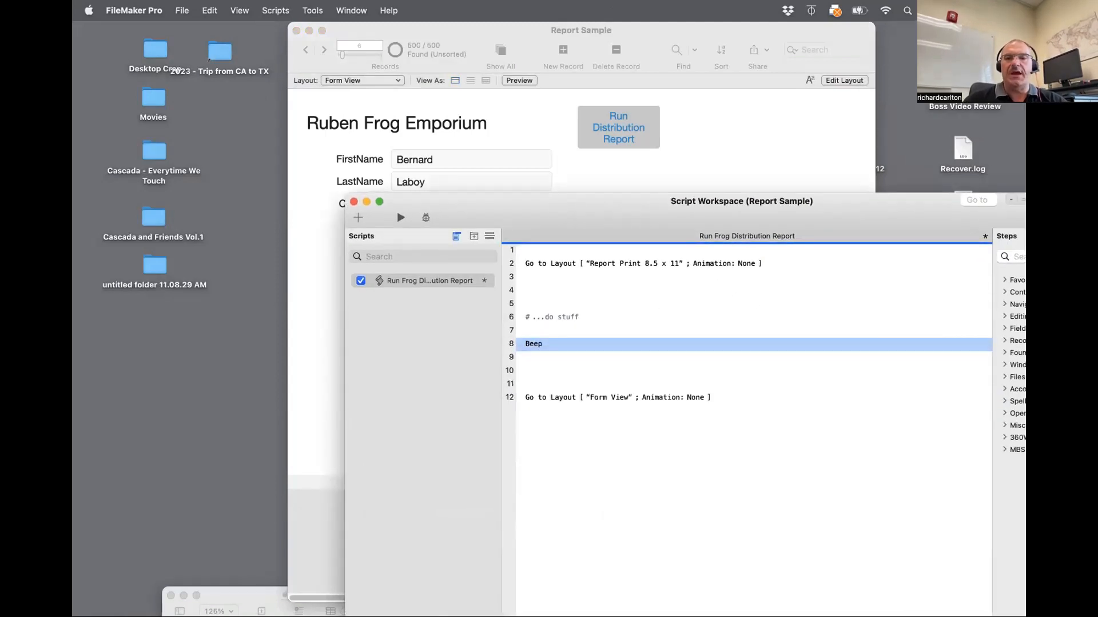
{"action": "left_click", "coordinate": [543, 95]}
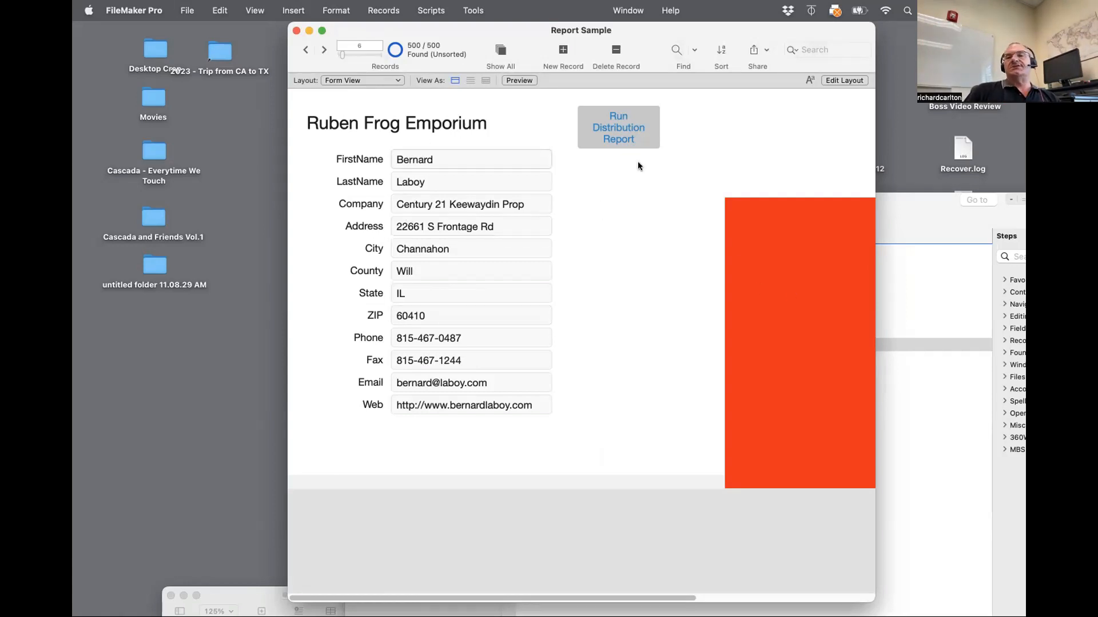
Add a Print step with its dialog option set to On directly after Beep, and save the script
{"action": "left_click", "coordinate": [894, 282]}
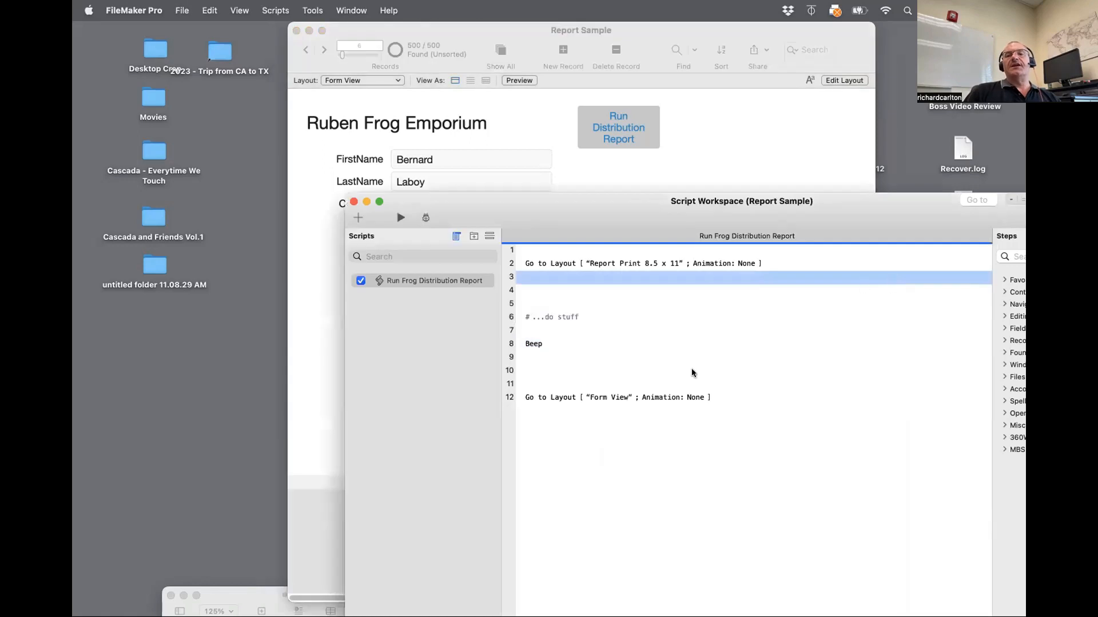
{"action": "left_click", "coordinate": [640, 345]}
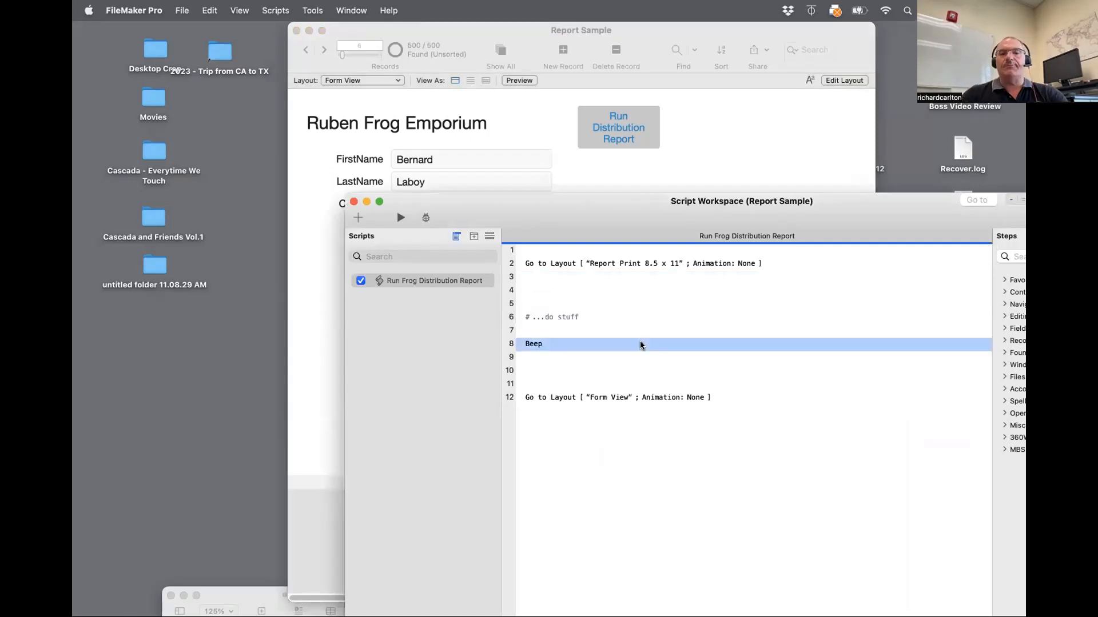
{"action": "key", "text": "Return"}
{"action": "type", "text": "print"}
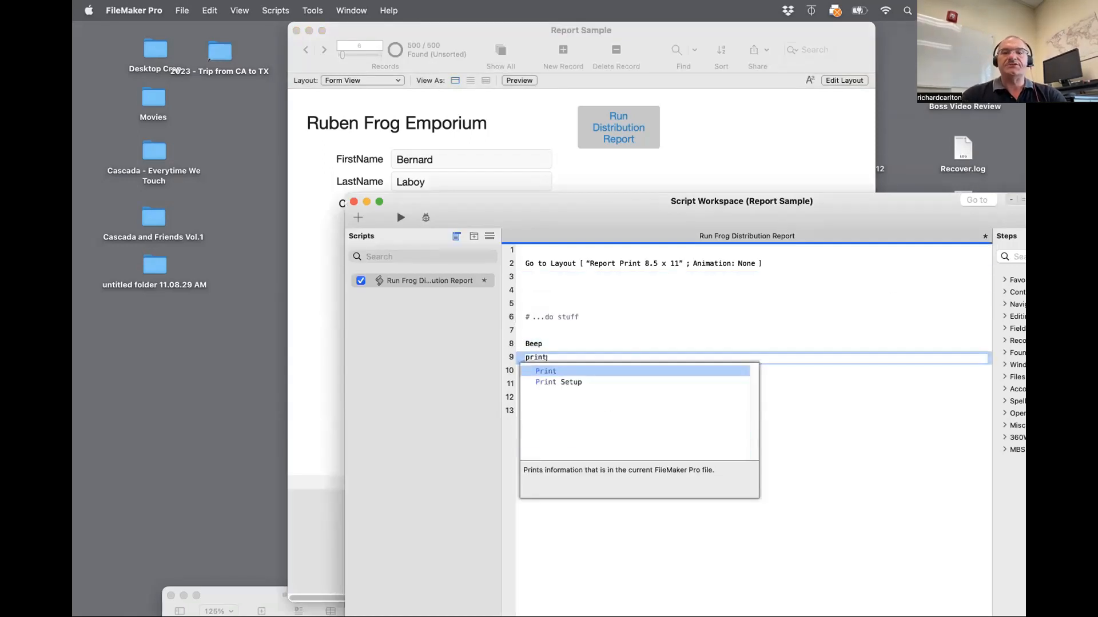
{"action": "key", "text": "Return"}
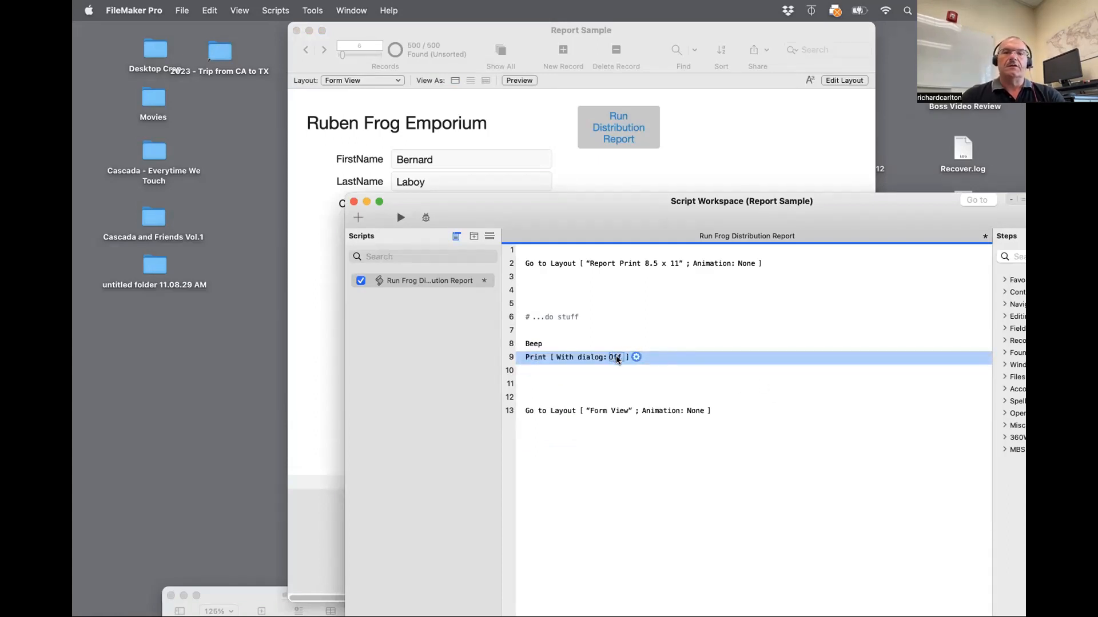
{"action": "left_click", "coordinate": [616, 358]}
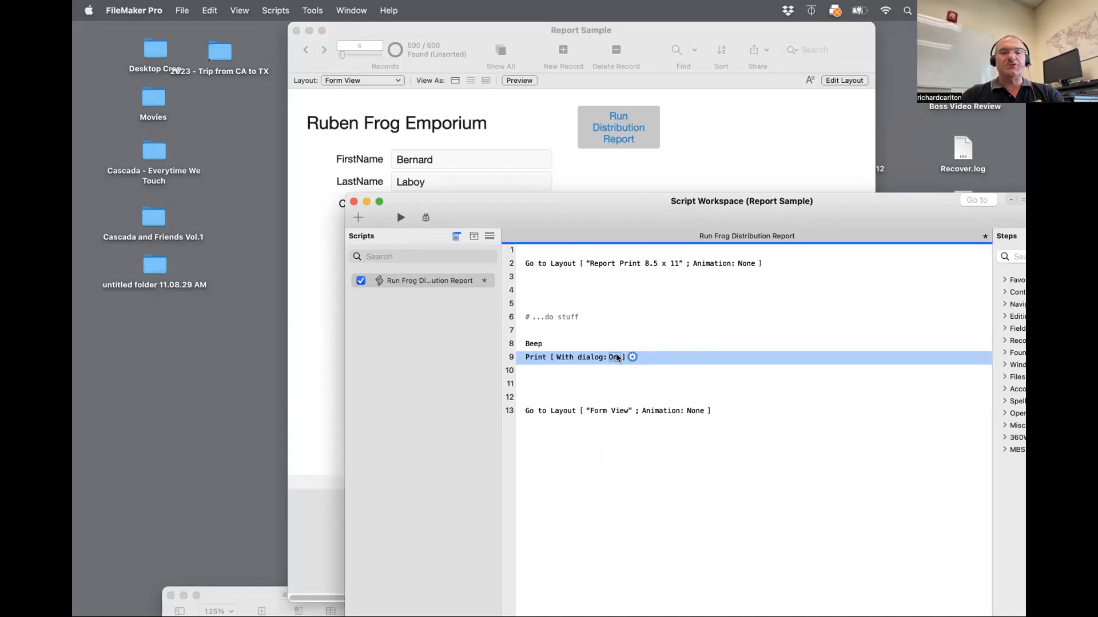
{"action": "key", "text": "super+s"}
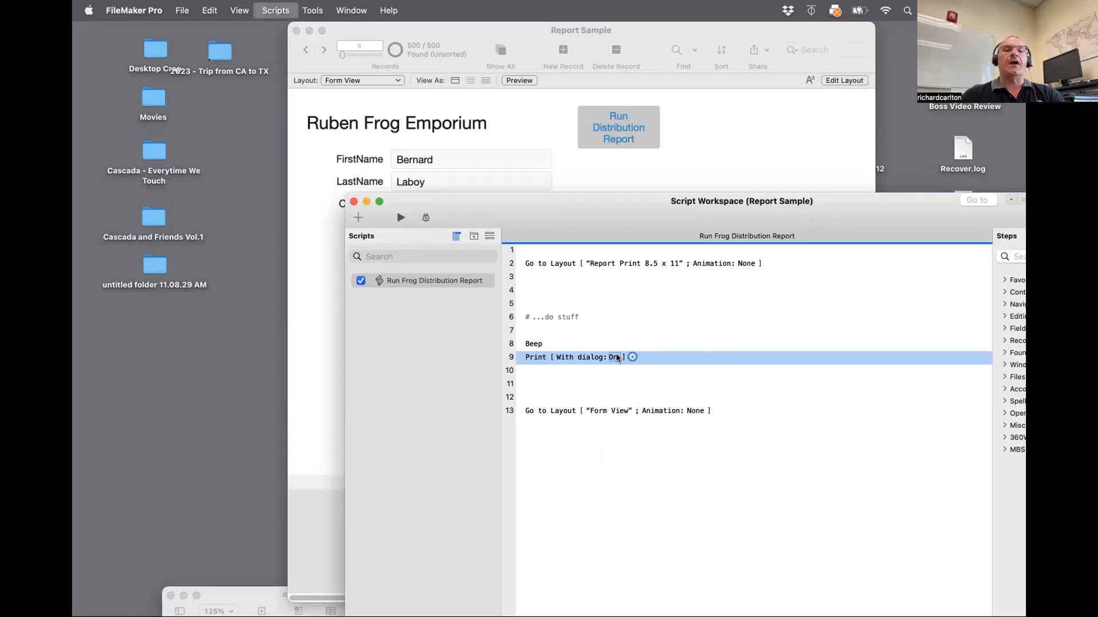
Run the distribution report from the Form View record and review the available printers in the print dialog
{"action": "left_click", "coordinate": [322, 309]}
{"action": "left_click", "coordinate": [609, 124]}
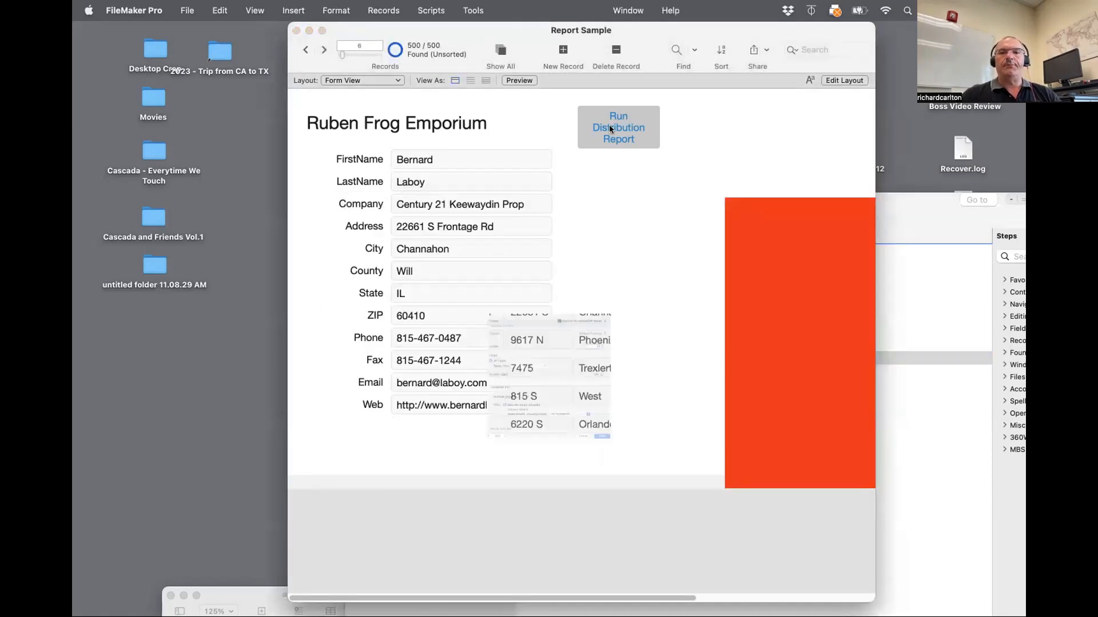
{"action": "left_click", "coordinate": [690, 222]}
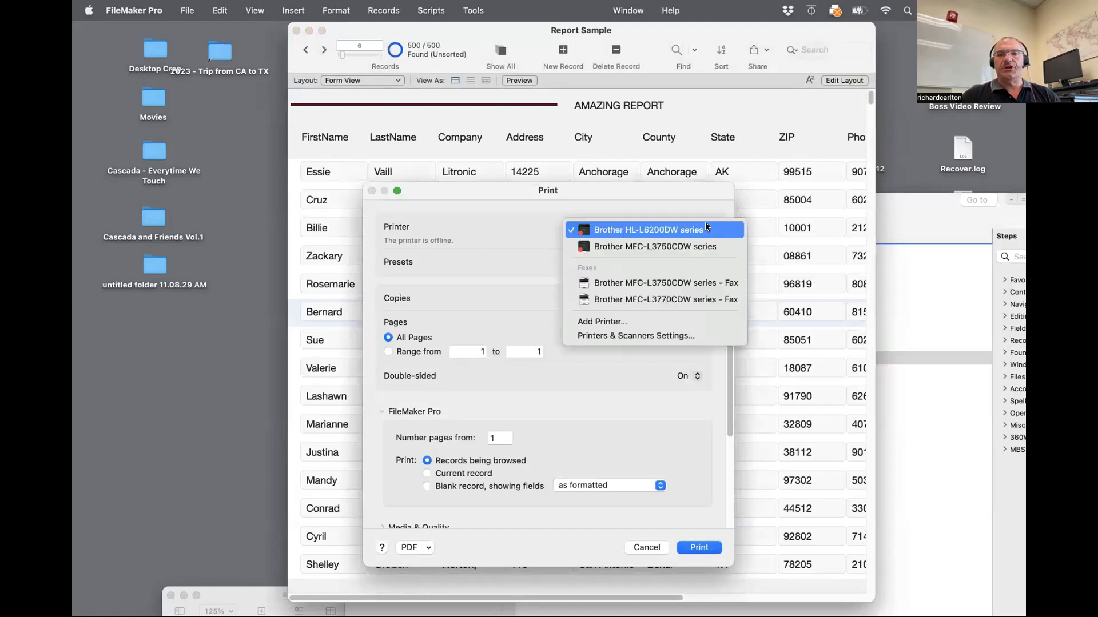
{"action": "left_click", "coordinate": [485, 220]}
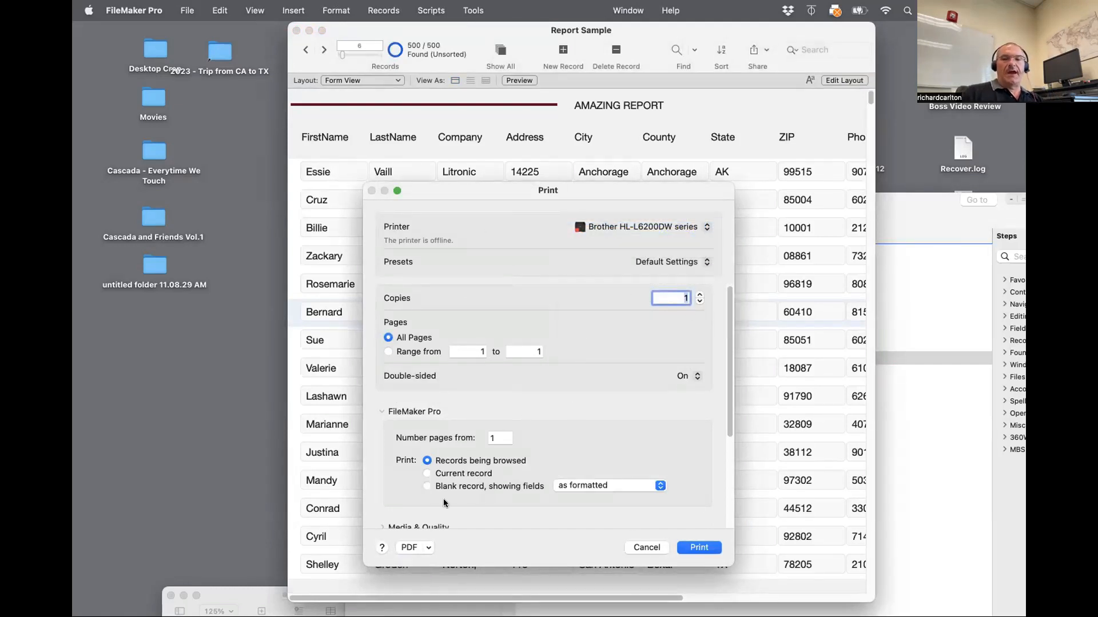
Save the printed report as a PDF named "Report Sample 1.pdf" on the Desktop
{"action": "left_click", "coordinate": [409, 547]}
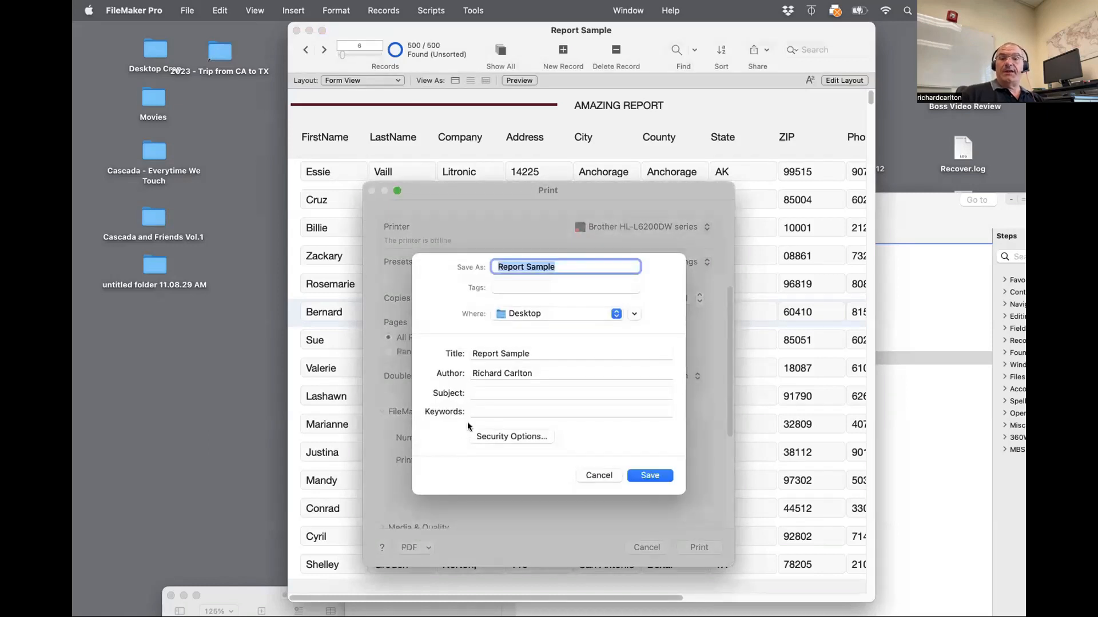
{"action": "key", "text": "Right"}
{"action": "type", "text": "."}
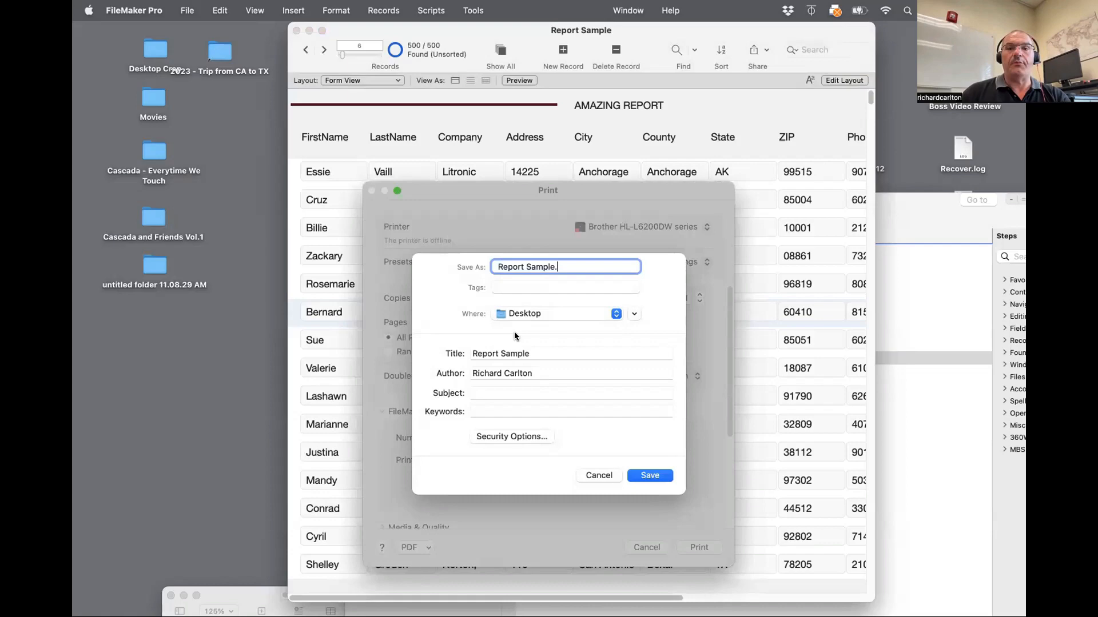
{"action": "key", "text": "BackSpace"}
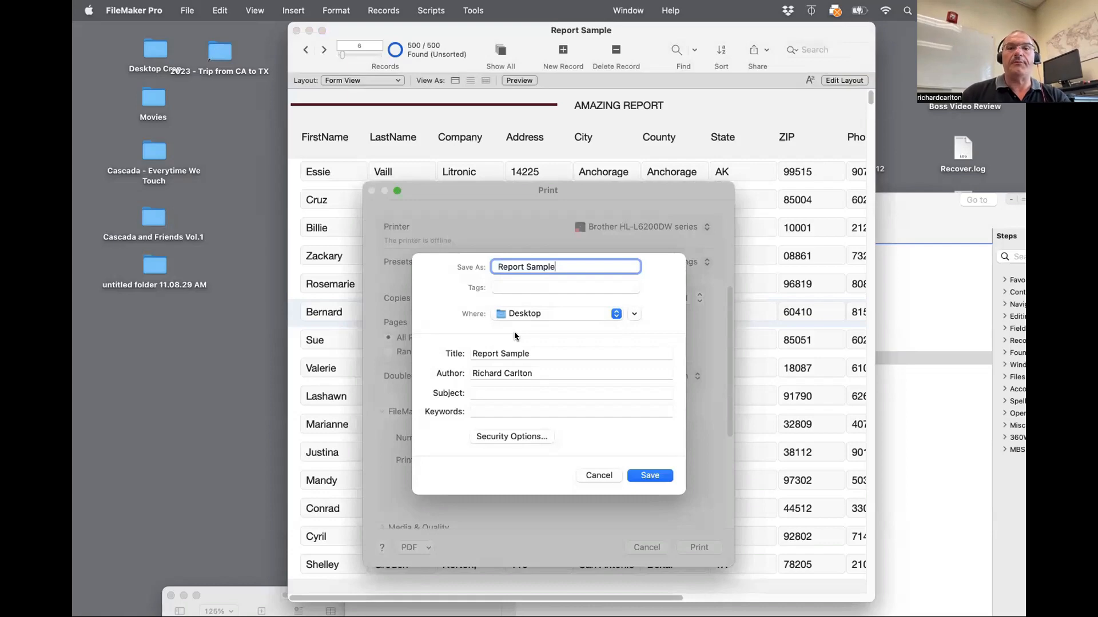
{"action": "type", "text": "1.pdf"}
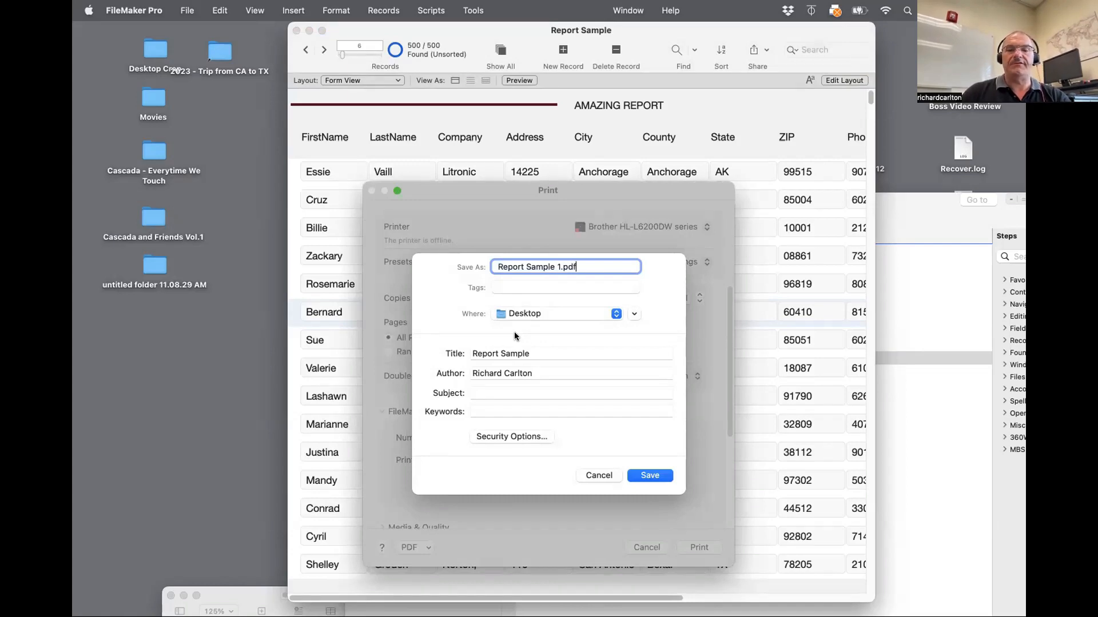
{"action": "key", "text": "Return"}
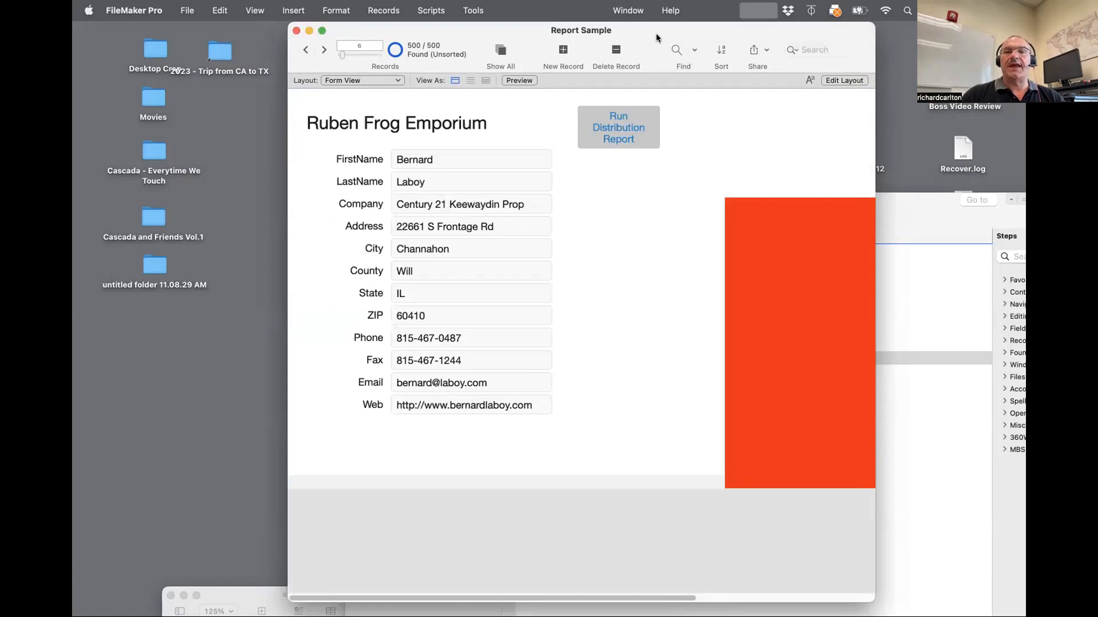
Move the database and script windows aside to expose the desktop, and open Report Sample 1.pdf in Preview
{"action": "left_click_drag", "start_coordinate": [656, 33], "coordinate": [473, 19]}
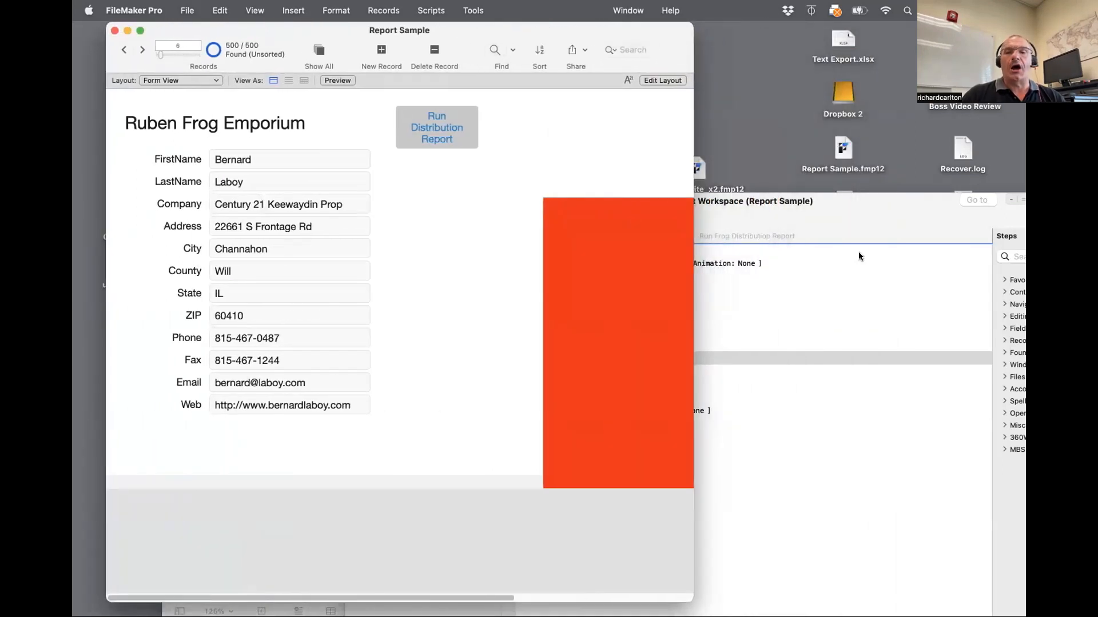
{"action": "left_click_drag", "start_coordinate": [875, 219], "coordinate": [629, 389]}
{"action": "left_click", "coordinate": [822, 233]}
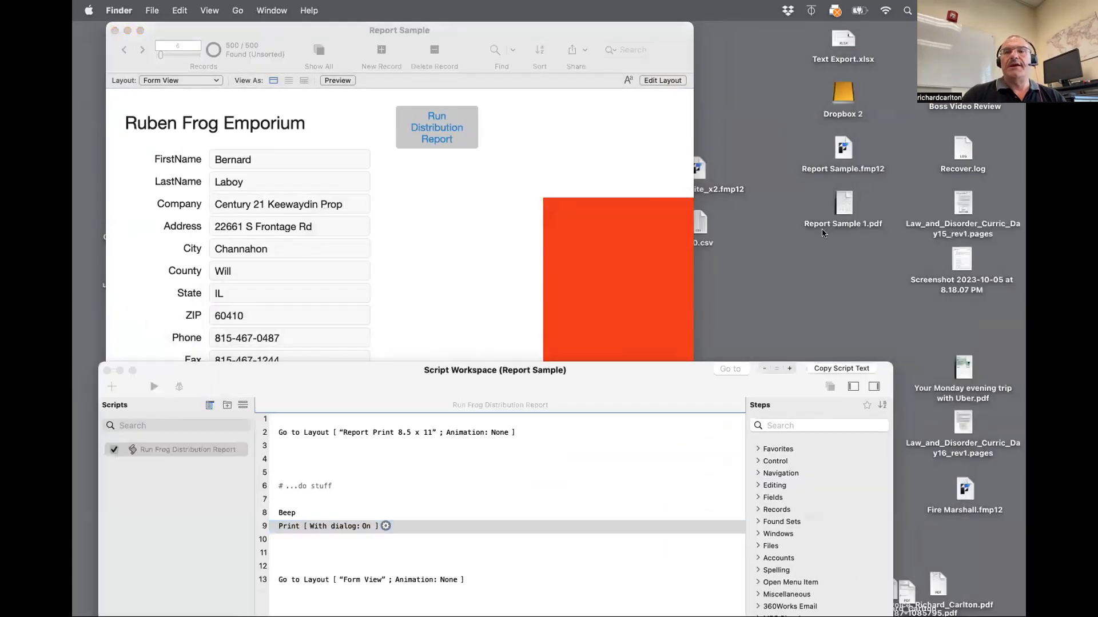
{"action": "left_click", "coordinate": [833, 222]}
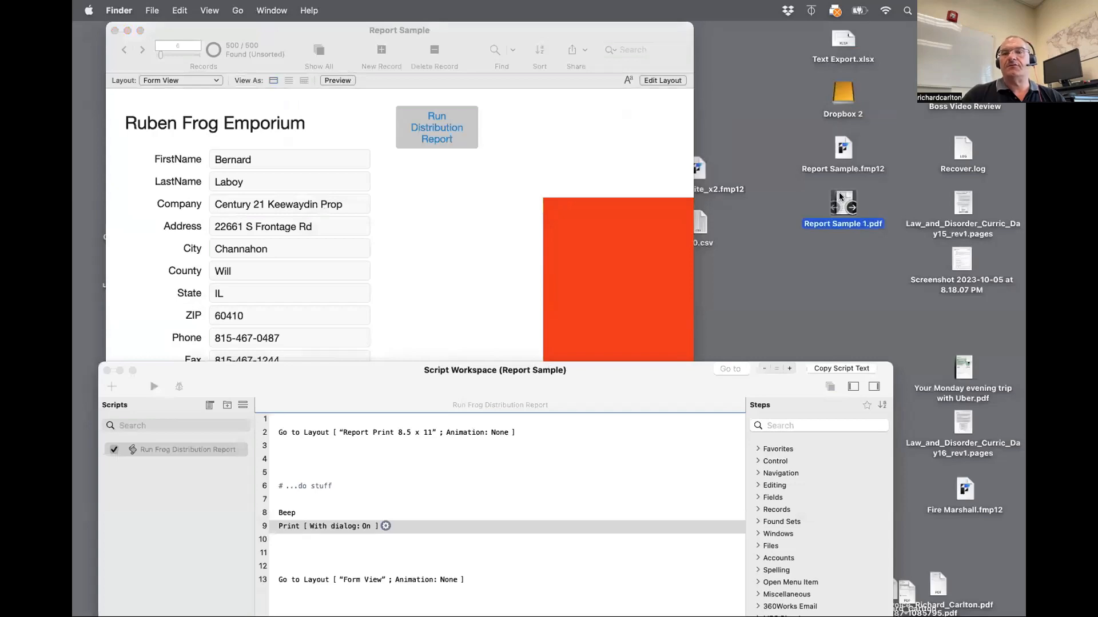
{"action": "double_click", "coordinate": [839, 196]}
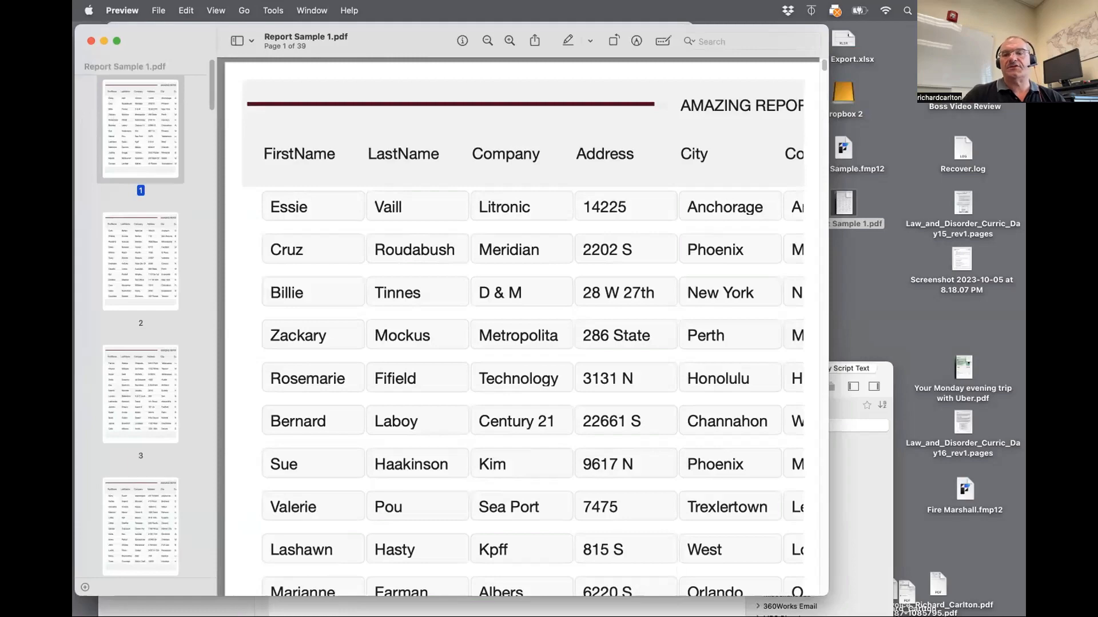
Look through pages 2 and 3 of the Report Sample 1 PDF and close the document
{"action": "left_click_drag", "start_coordinate": [827, 594], "coordinate": [660, 590]}
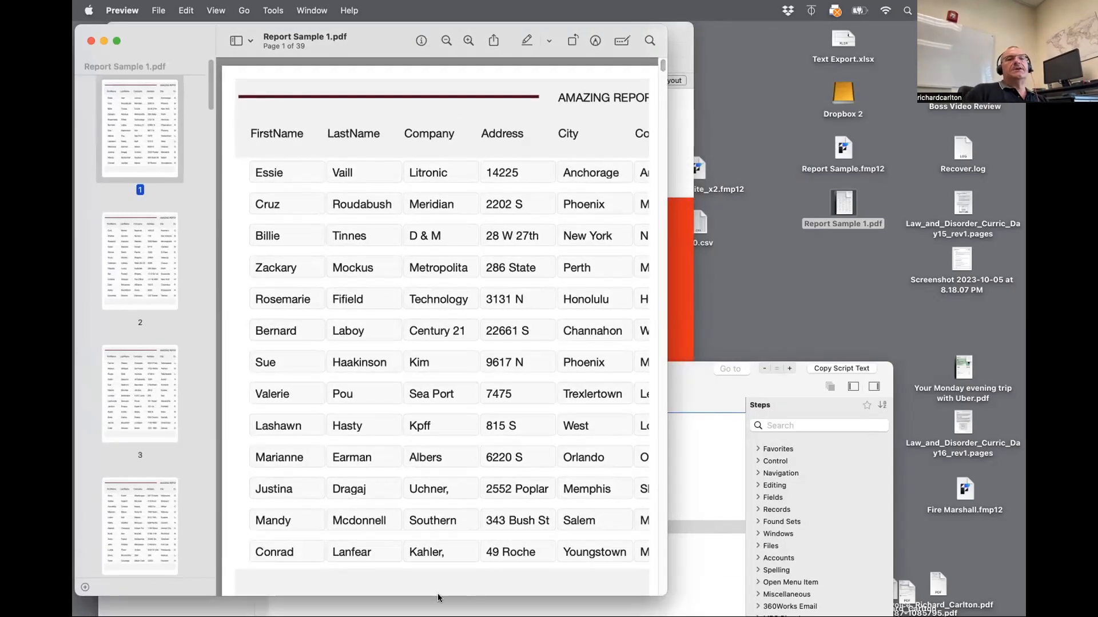
{"action": "left_click", "coordinate": [135, 279]}
{"action": "left_click", "coordinate": [143, 390]}
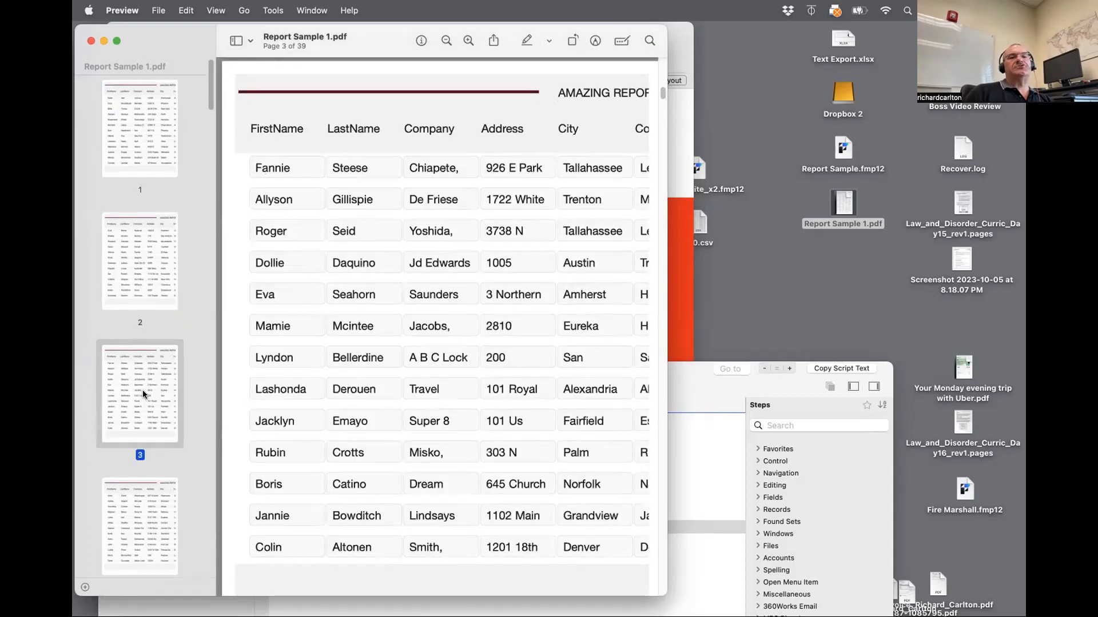
{"action": "left_click", "coordinate": [87, 40]}
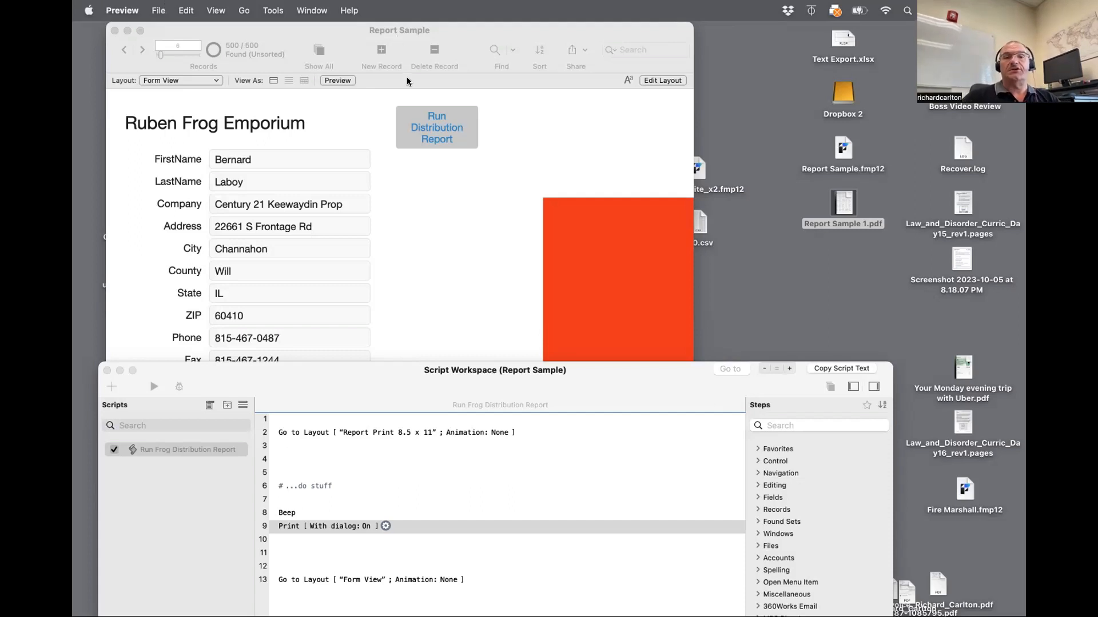
Add an Enter Find Mode step with Pause on to the Run Frog Distribution Report script, between the "...do stuff" comment and Beep
{"action": "left_click_drag", "start_coordinate": [498, 389], "coordinate": [550, 87]}
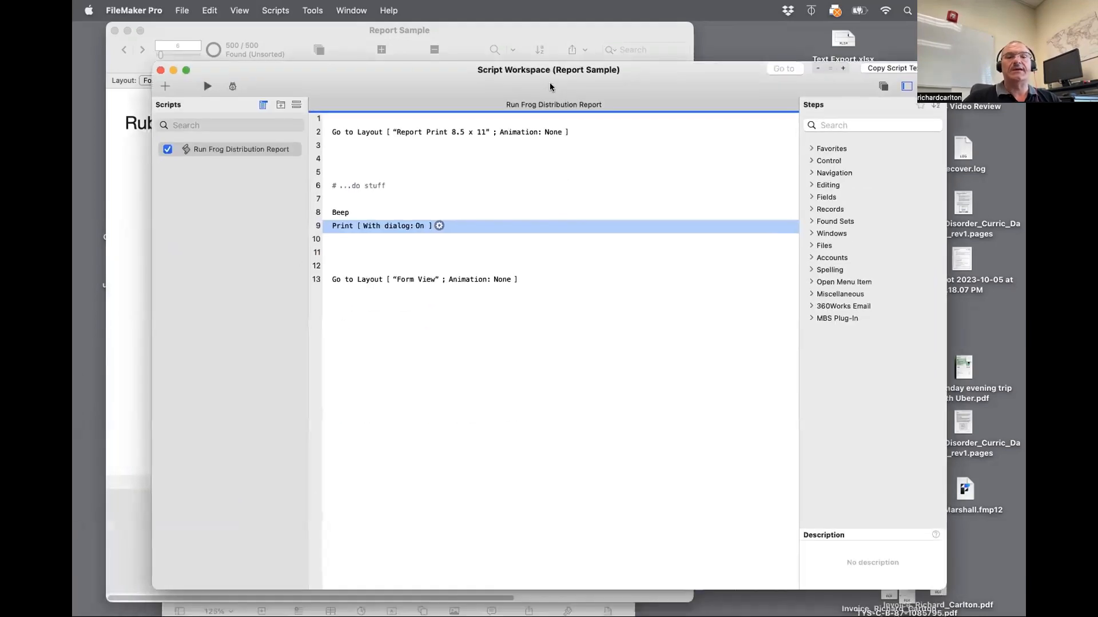
{"action": "left_click", "coordinate": [340, 205]}
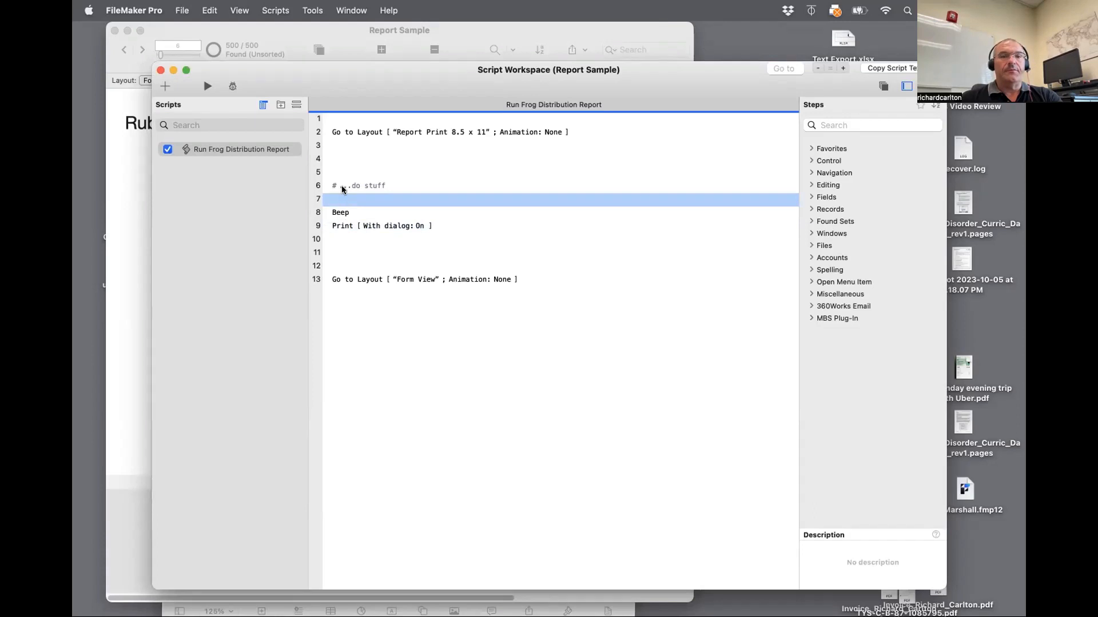
{"action": "left_click", "coordinate": [342, 185]}
{"action": "key", "text": "Return"}
{"action": "key", "text": "Return"}
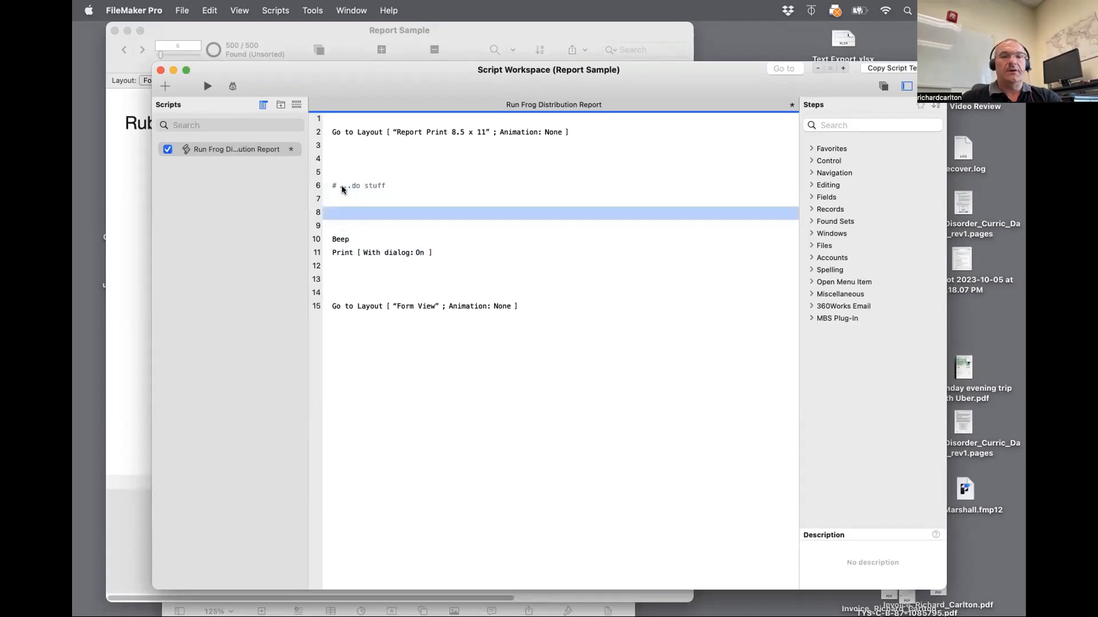
{"action": "type", "text": "per"}
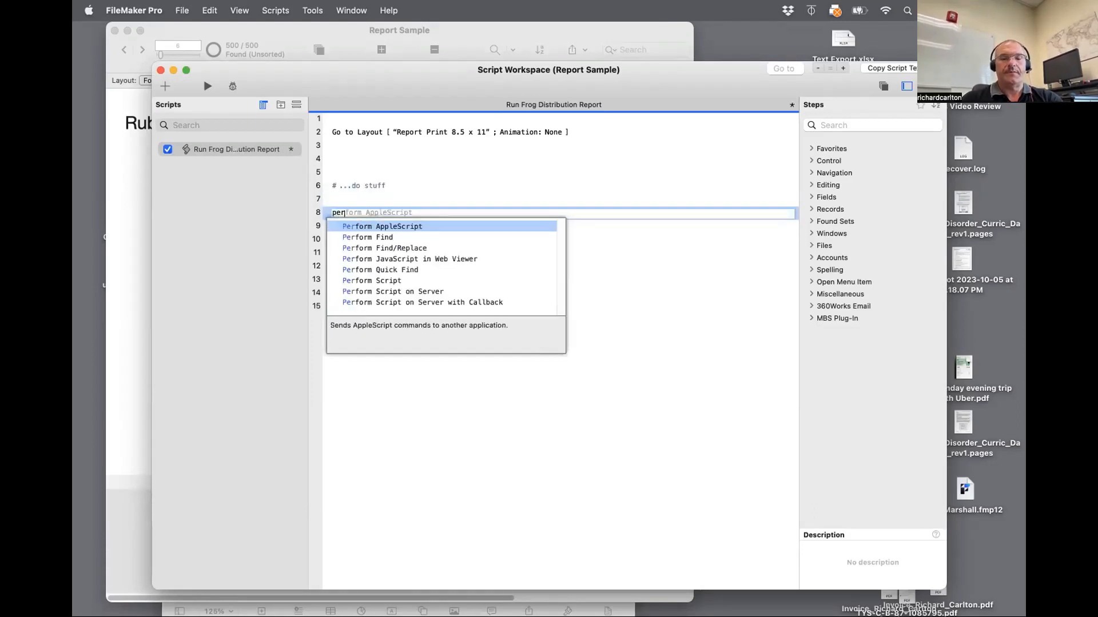
{"action": "key", "text": "BackSpace"}
{"action": "key", "text": "BackSpace"}
{"action": "type", "text": "enter"}
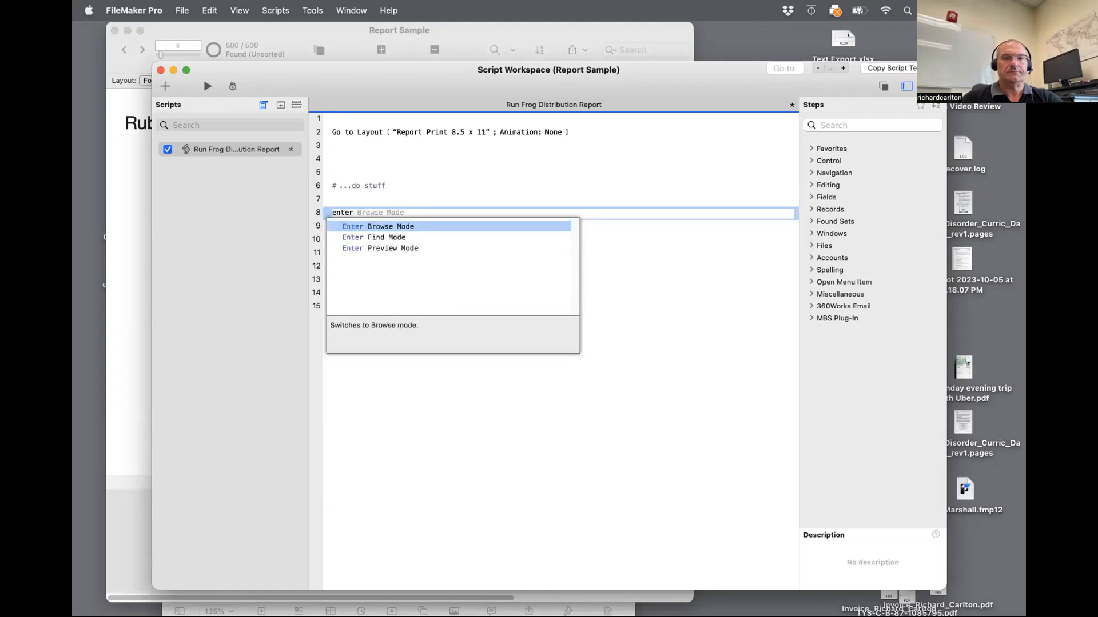
{"action": "key", "text": "Down"}
{"action": "key", "text": "Return"}
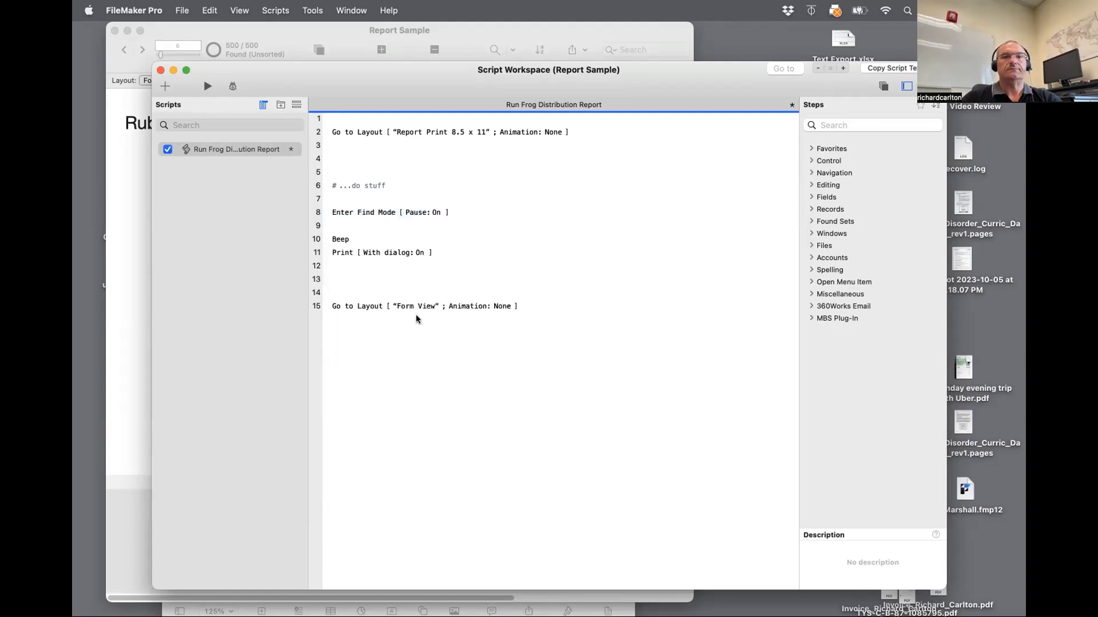
Move the script window out of the way and open the Report Sample file's layout manager beside the form
{"action": "left_click_drag", "start_coordinate": [388, 81], "coordinate": [848, 373]}
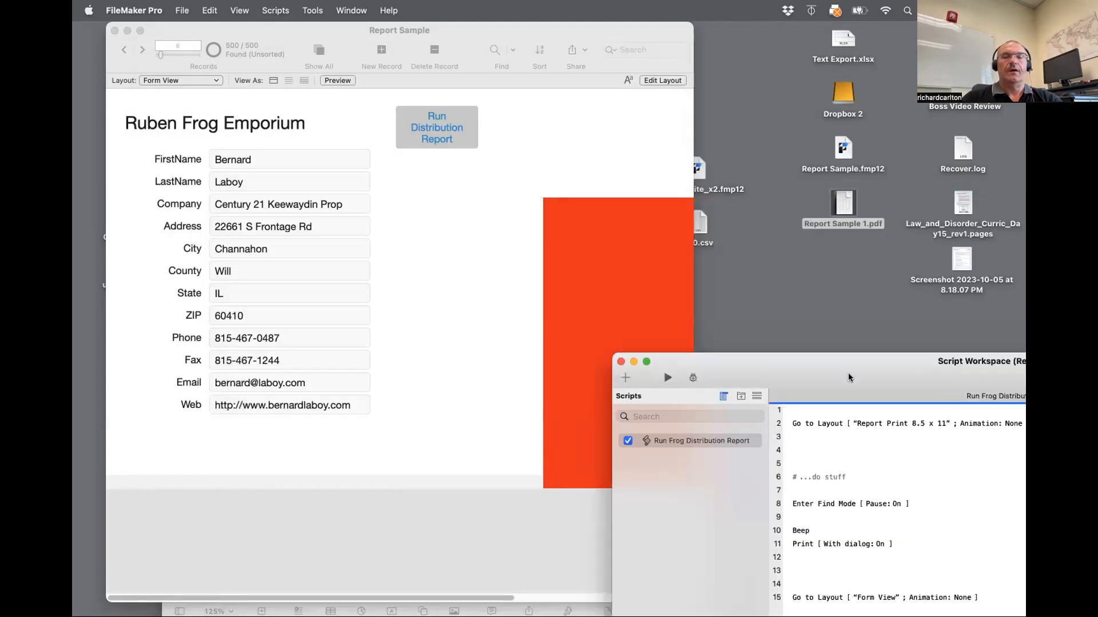
{"action": "left_click", "coordinate": [423, 220]}
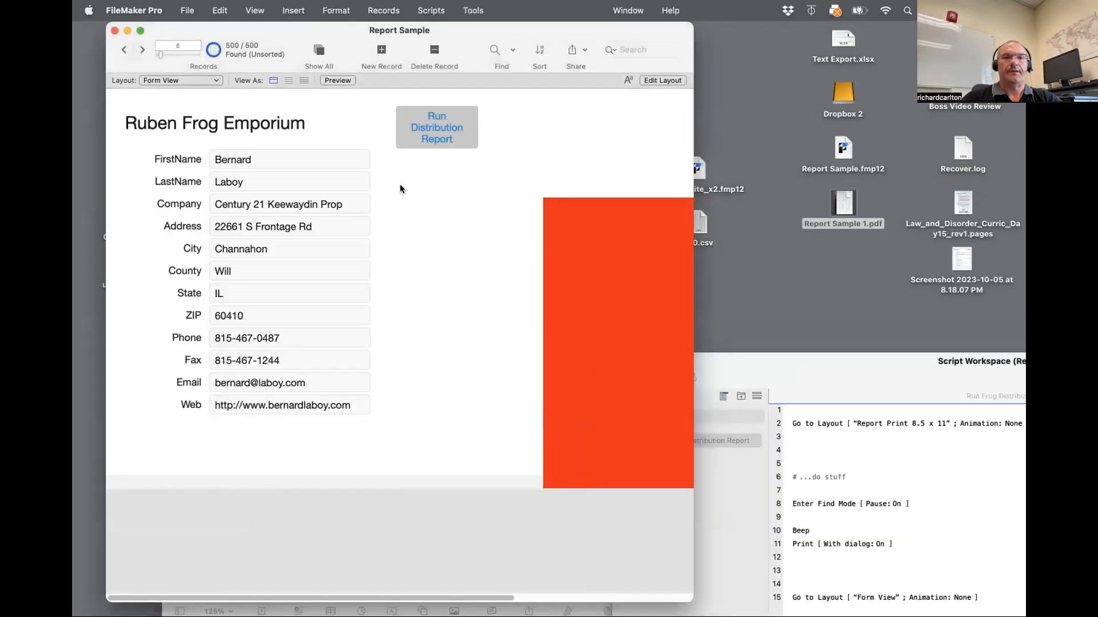
{"action": "left_click", "coordinate": [252, 8]}
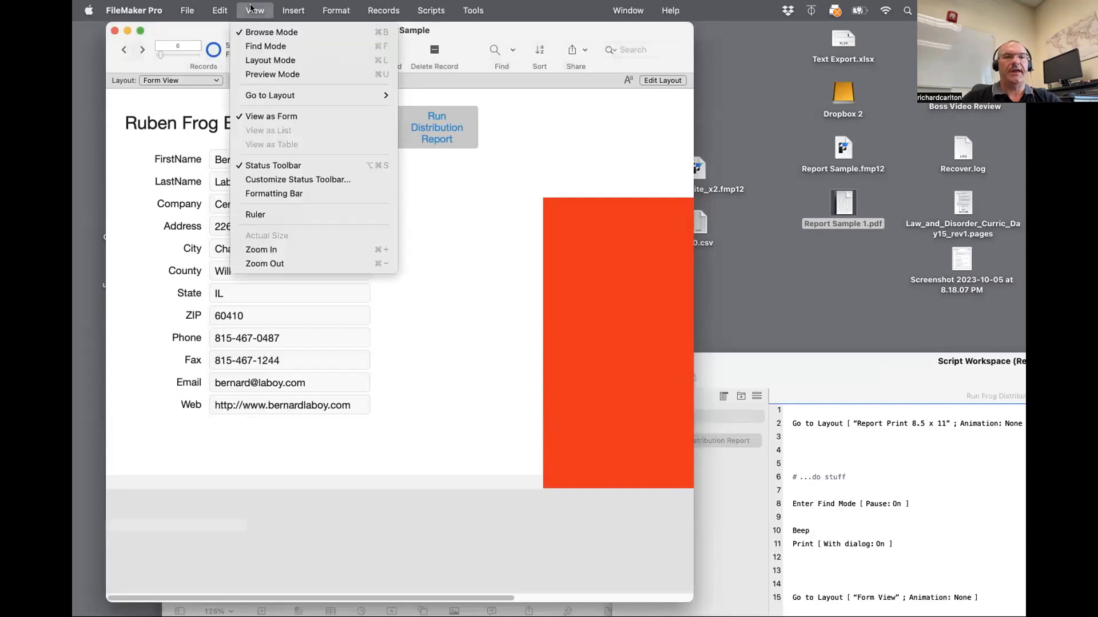
{"action": "mouse_move", "coordinate": [187, 10]}
{"action": "mouse_move", "coordinate": [211, 131]}
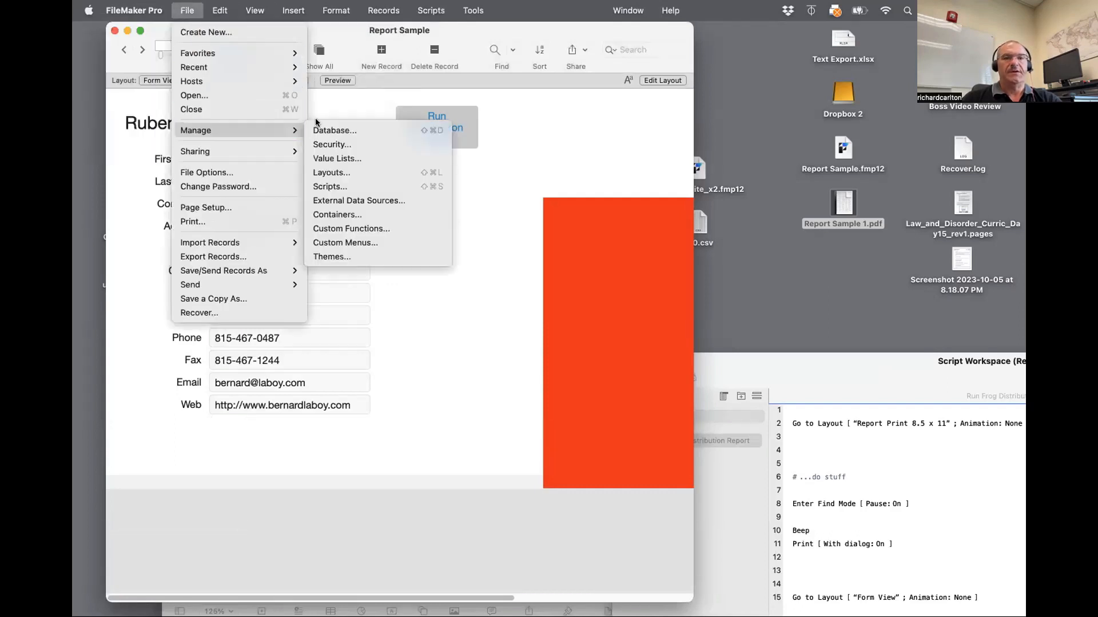
{"action": "left_click", "coordinate": [325, 170]}
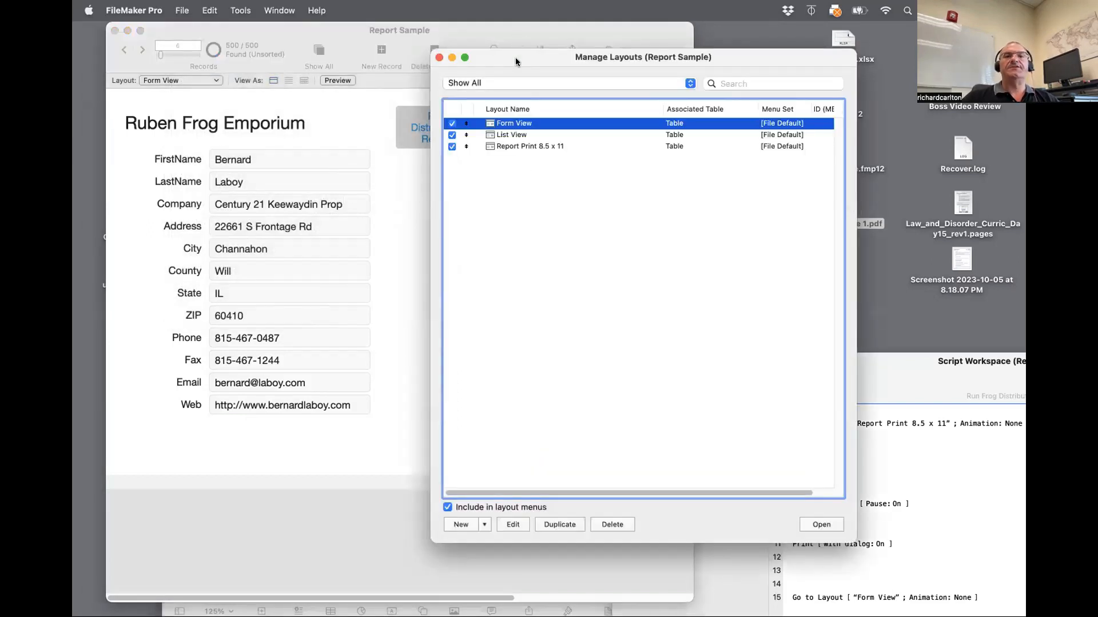
{"action": "left_click_drag", "start_coordinate": [516, 57], "coordinate": [657, 73]}
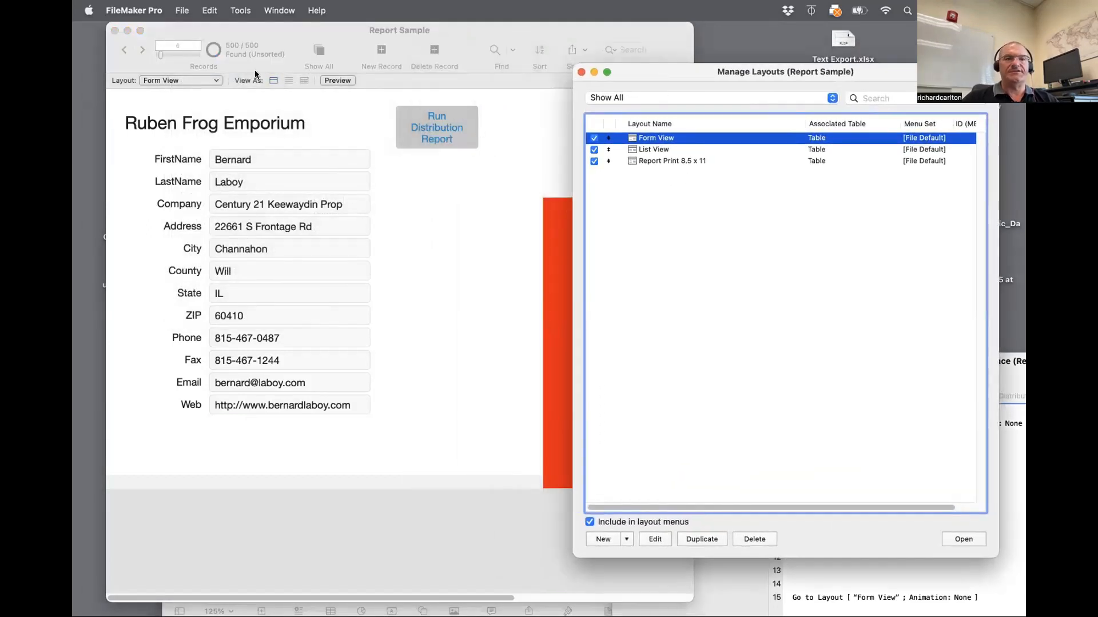
Check which layouts are offered in the Report Sample layout selector, and return to the layout manager
{"action": "left_click", "coordinate": [223, 84]}
{"action": "left_click", "coordinate": [213, 81]}
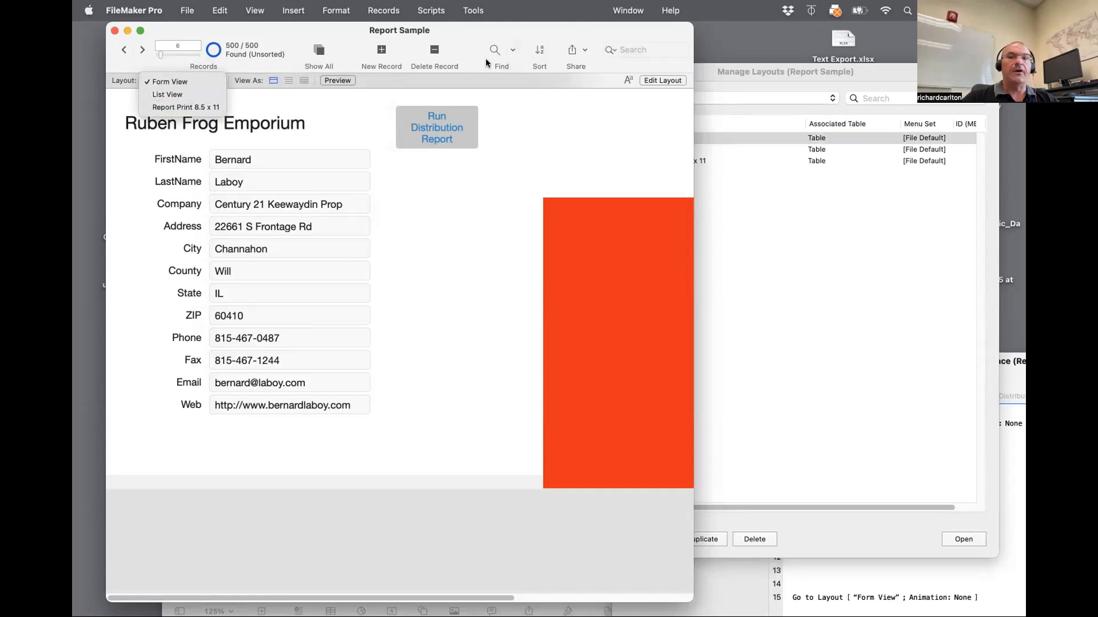
{"action": "left_click", "coordinate": [665, 115]}
{"action": "left_click", "coordinate": [773, 216]}
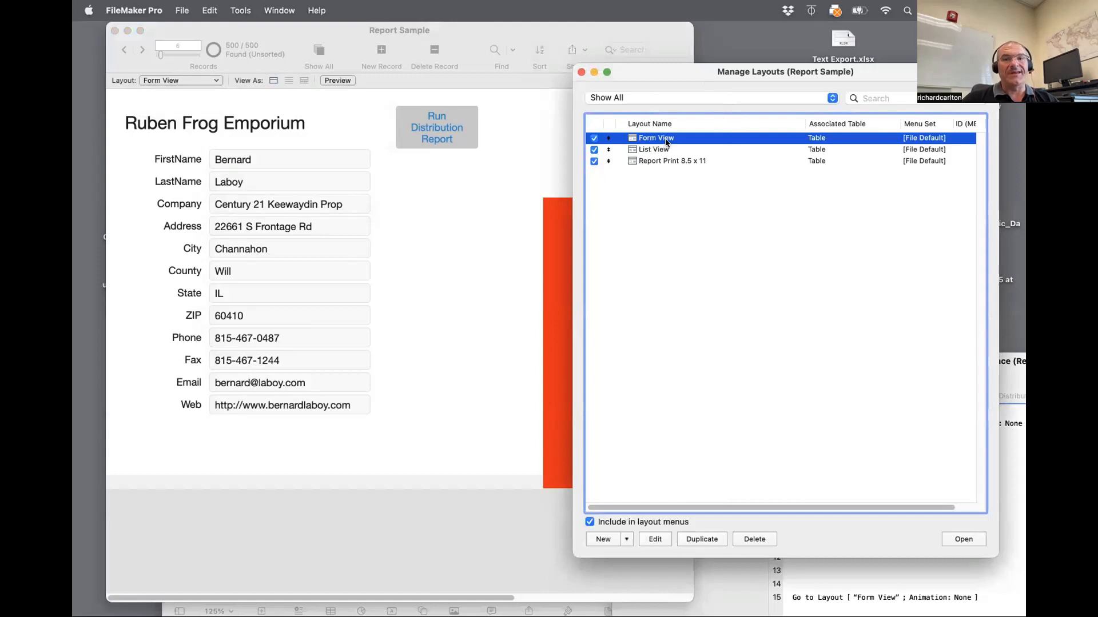
Exclude Form View and Report Print 8.5 x 11 from the layout menus, leaving only List View included, and check the layout selector
{"action": "left_click", "coordinate": [594, 150]}
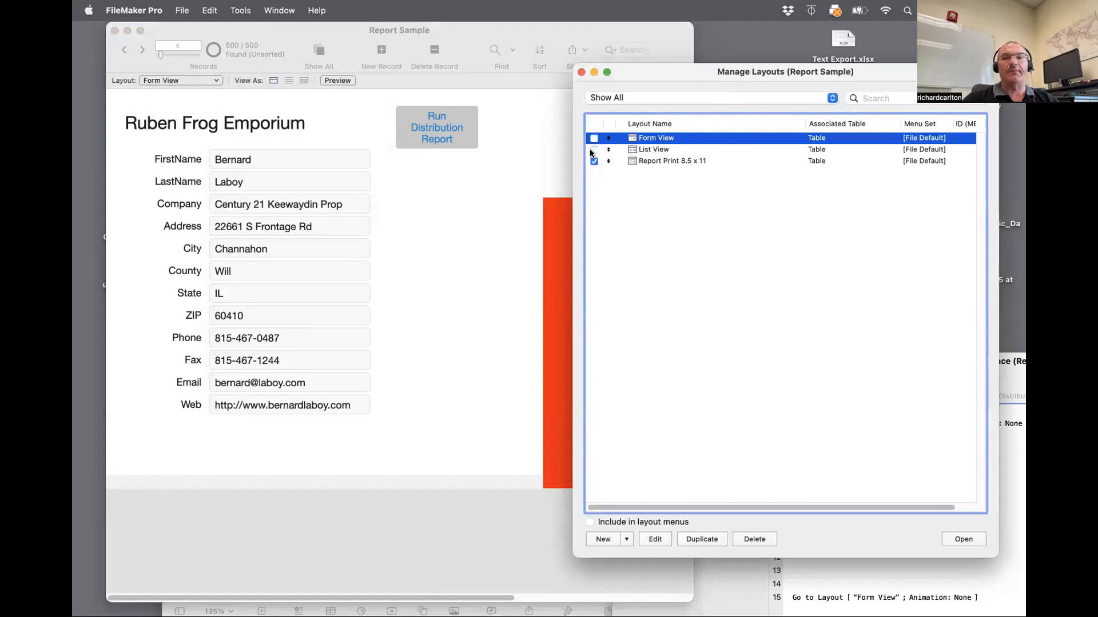
{"action": "left_click", "coordinate": [594, 162]}
{"action": "left_click", "coordinate": [193, 78]}
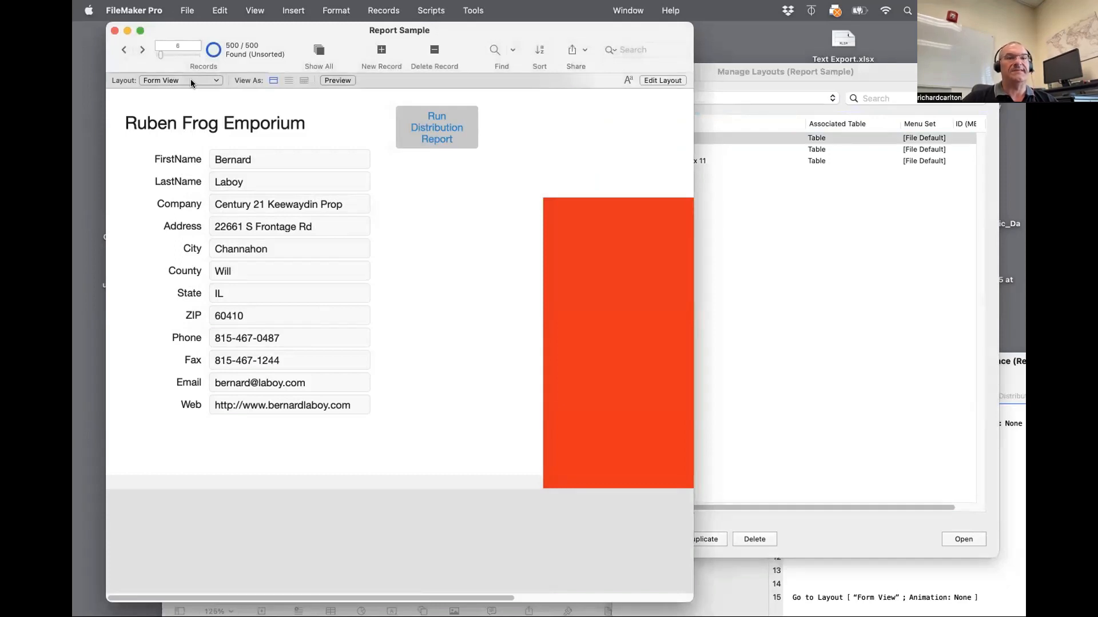
{"action": "left_click", "coordinate": [829, 193]}
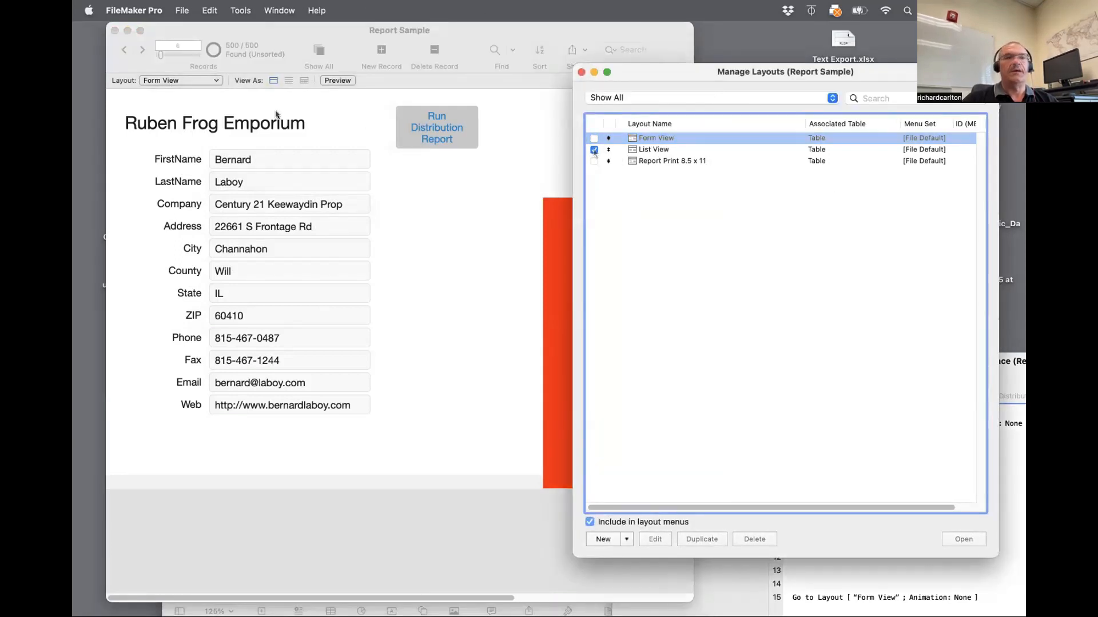
{"action": "left_click", "coordinate": [196, 85]}
{"action": "left_click", "coordinate": [195, 85]}
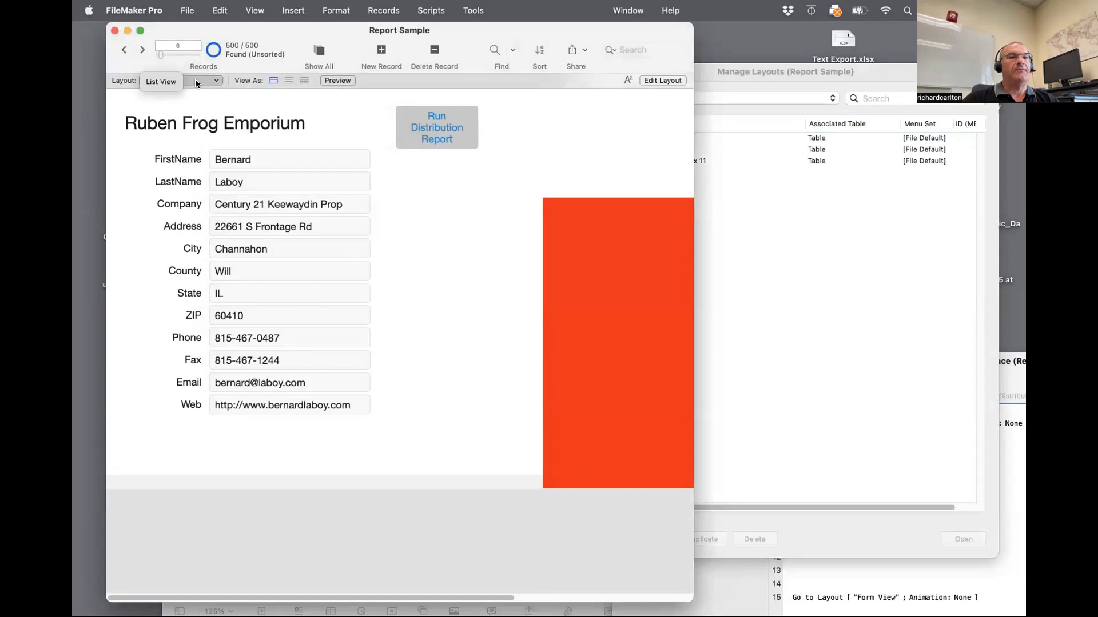
{"action": "left_click", "coordinate": [214, 99]}
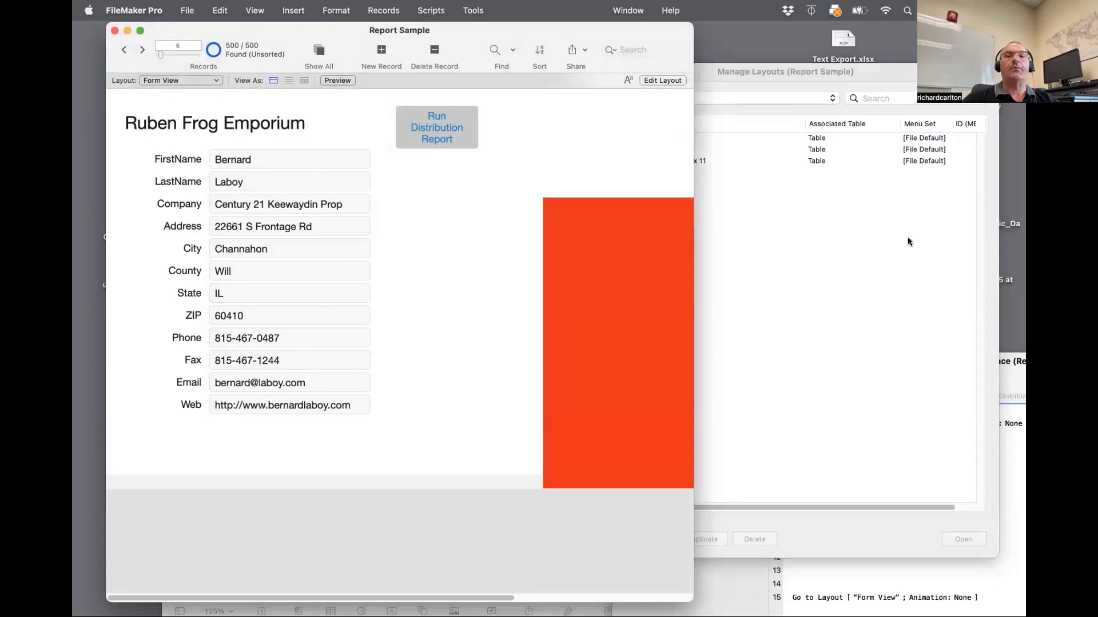
{"action": "left_click", "coordinate": [807, 259]}
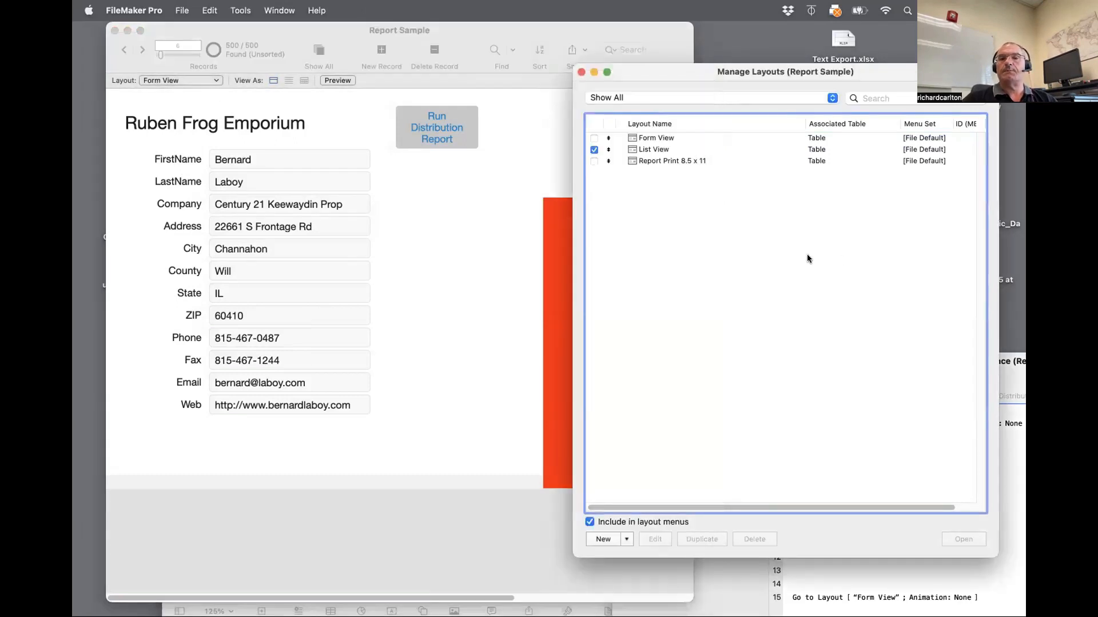
Start a new layout/report in the layout manager, keeping Table as the source of its records
{"action": "left_click", "coordinate": [627, 540]}
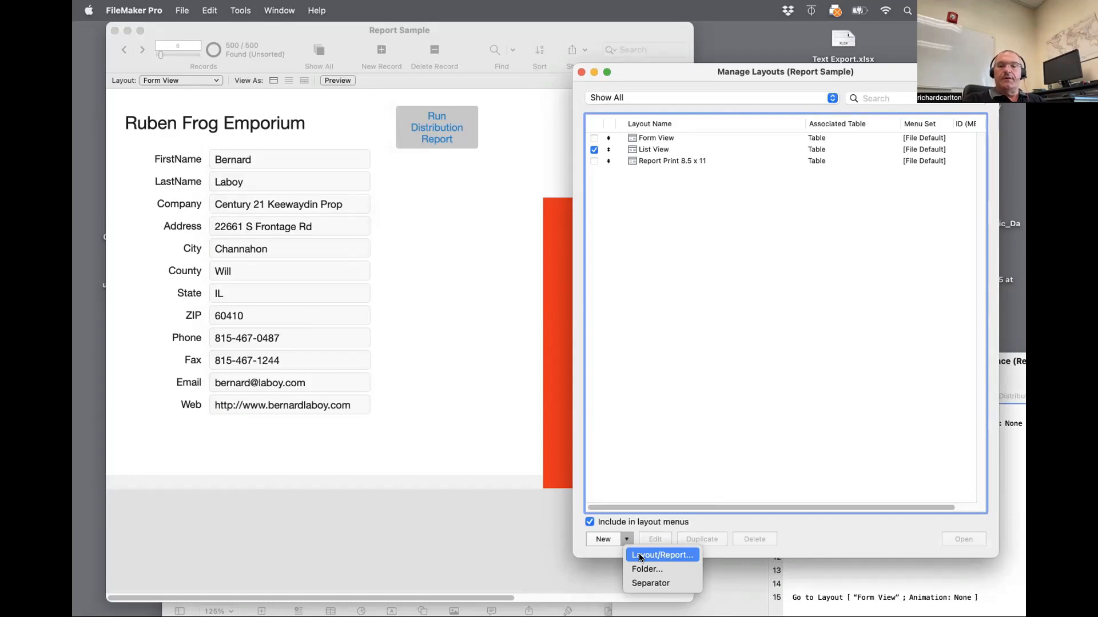
{"action": "left_click", "coordinate": [640, 556]}
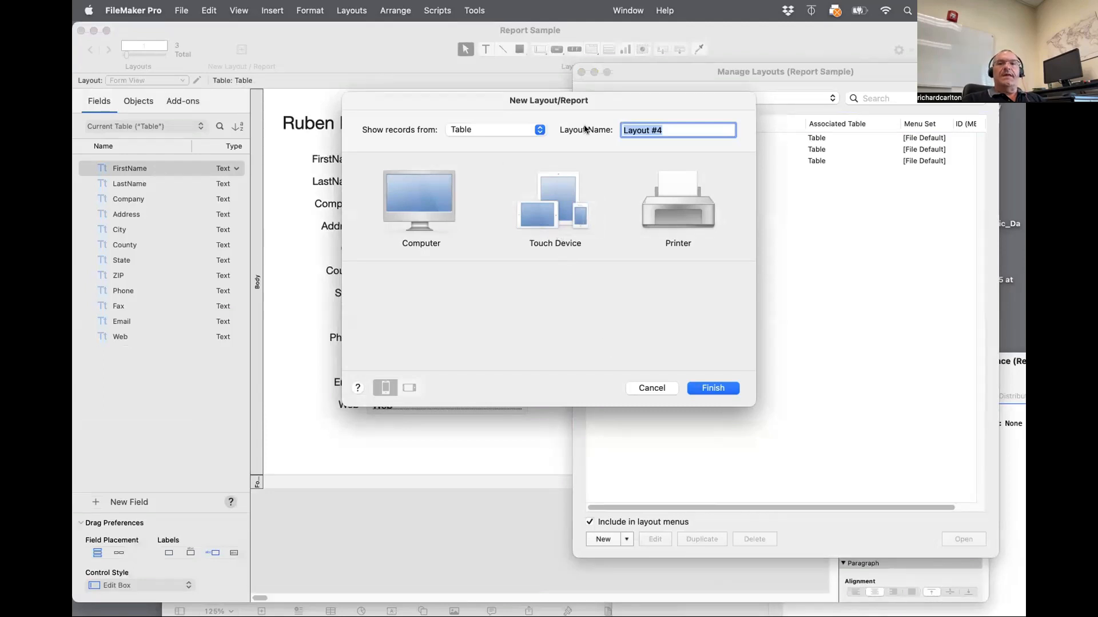
{"action": "left_click_drag", "start_coordinate": [591, 104], "coordinate": [634, 153]}
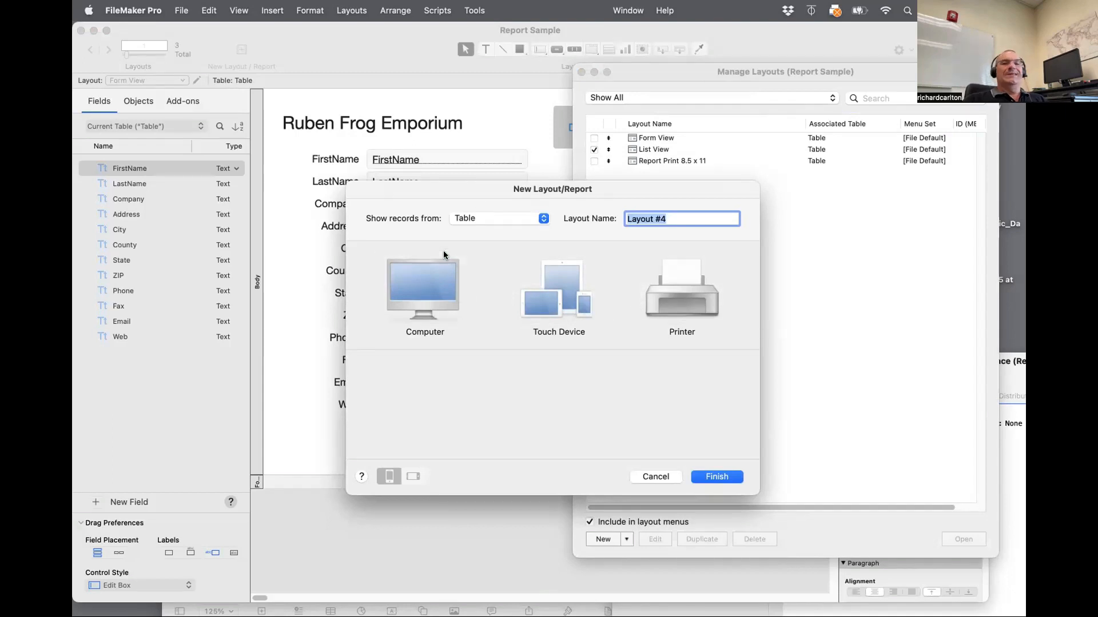
{"action": "left_click", "coordinate": [467, 220]}
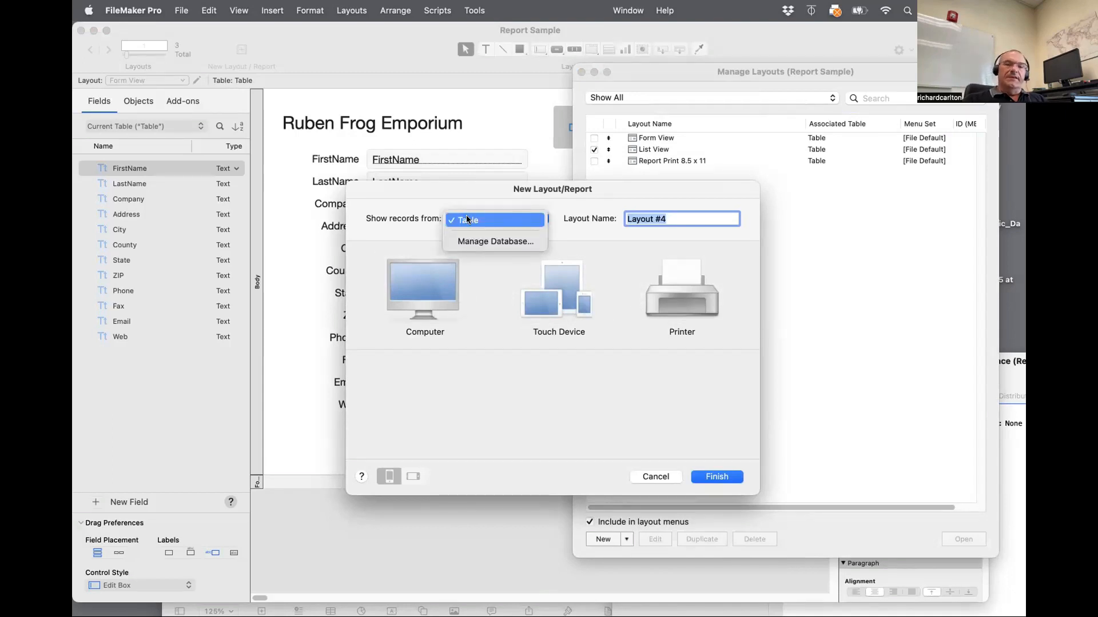
{"action": "left_click", "coordinate": [400, 225]}
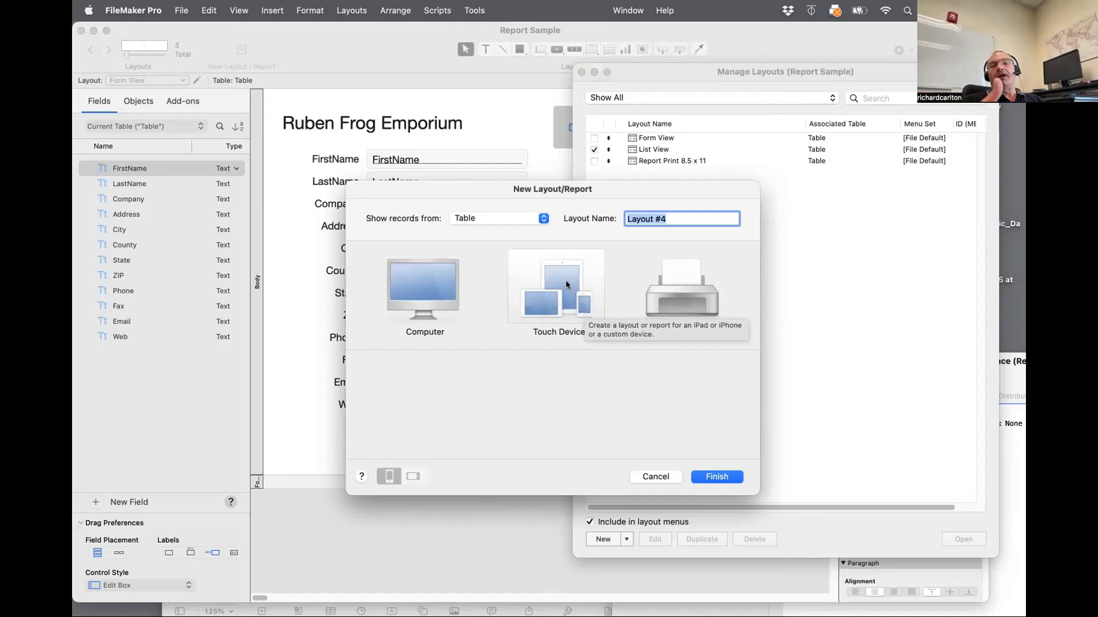
Set the new layout up as a computer report named "Lipstick on a Frog" that includes subtotals and grand totals
{"action": "left_click", "coordinate": [450, 283]}
{"action": "left_click", "coordinate": [426, 373]}
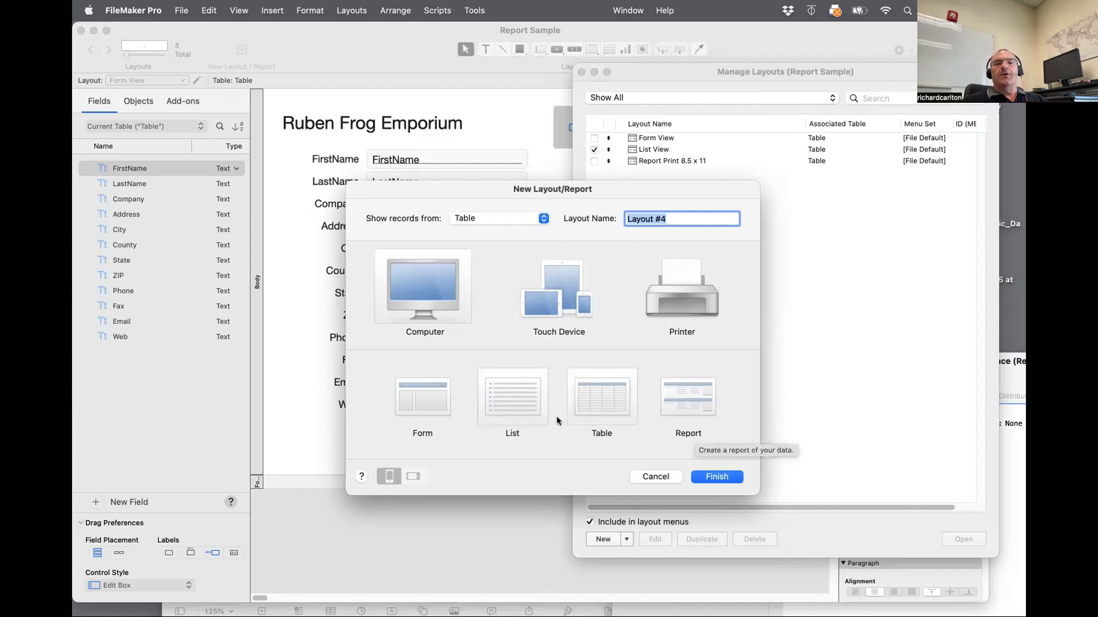
{"action": "left_click", "coordinate": [674, 380]}
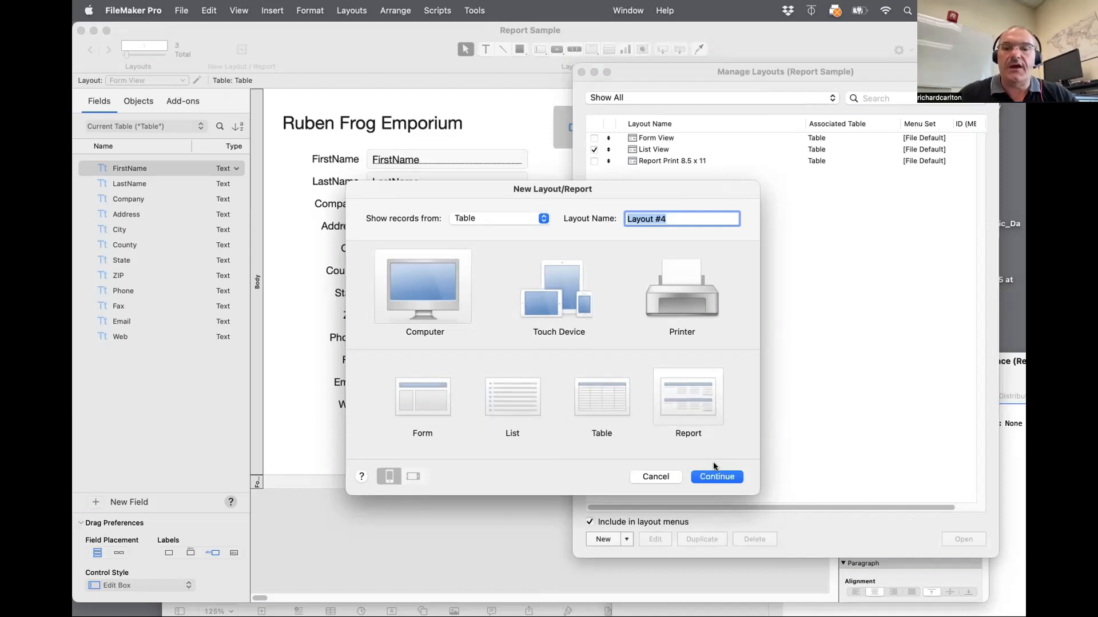
{"action": "type", "text": "L"}
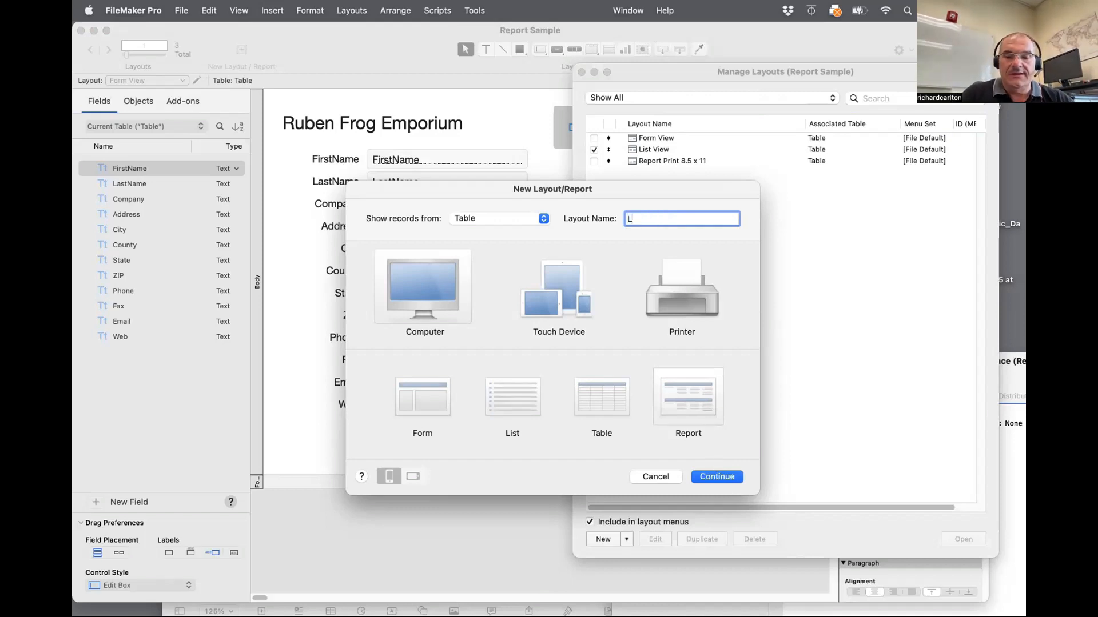
{"action": "type", "text": "ipsti"}
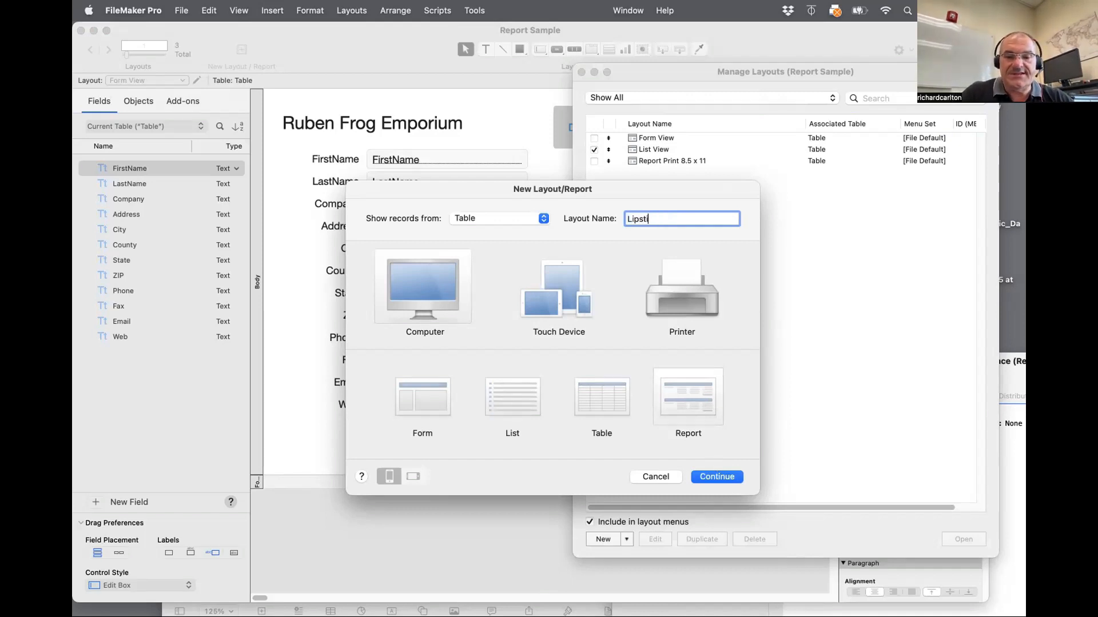
{"action": "type", "text": "ck on a Frog"}
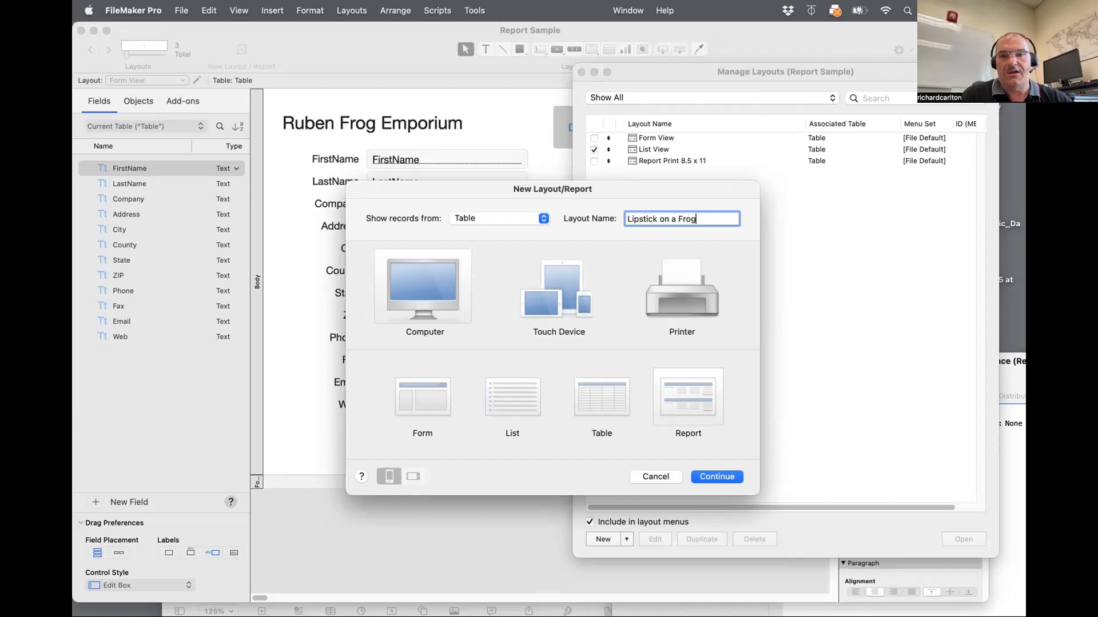
{"action": "left_click", "coordinate": [705, 476]}
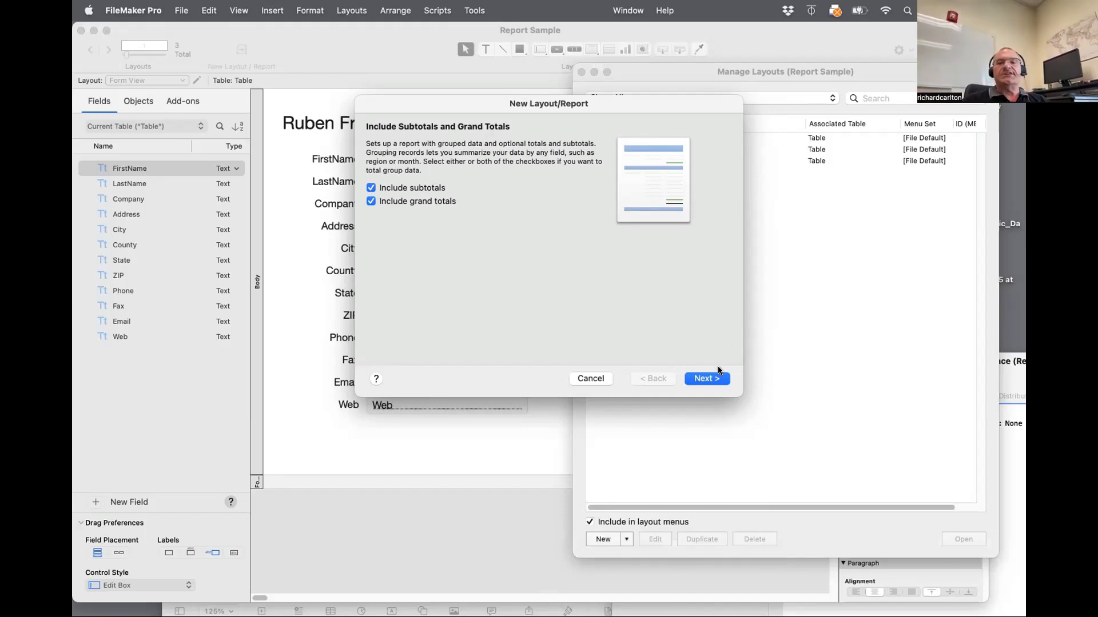
{"action": "left_click", "coordinate": [710, 379]}
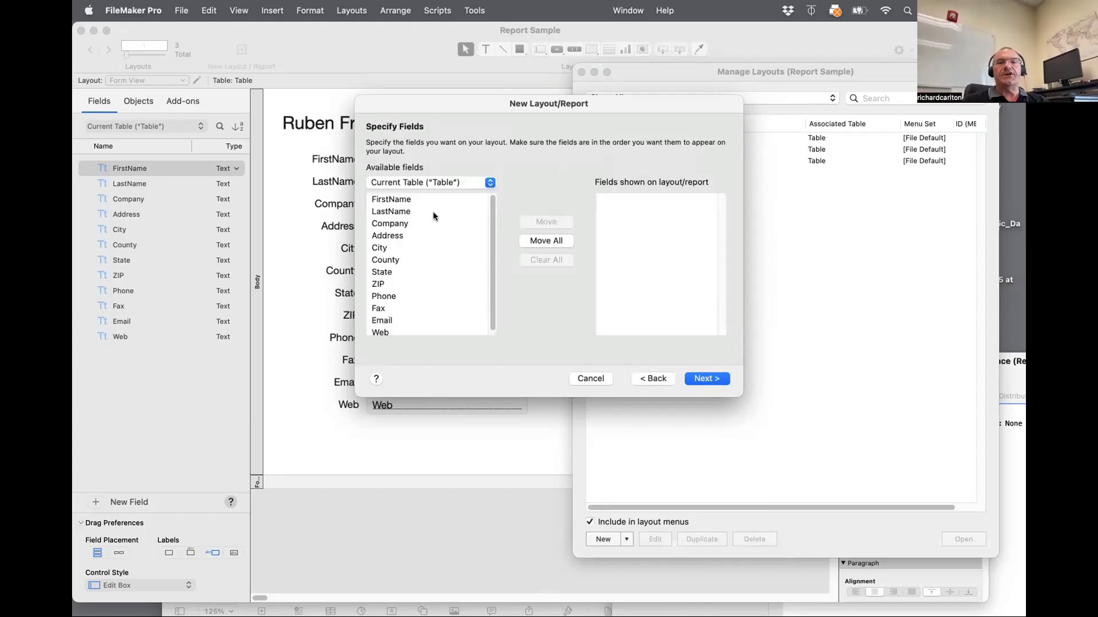
Add the fields FirstName, LastName, City, County, State and ZIP to the report, in that order
{"action": "double_click", "coordinate": [393, 199]}
{"action": "double_click", "coordinate": [387, 210]}
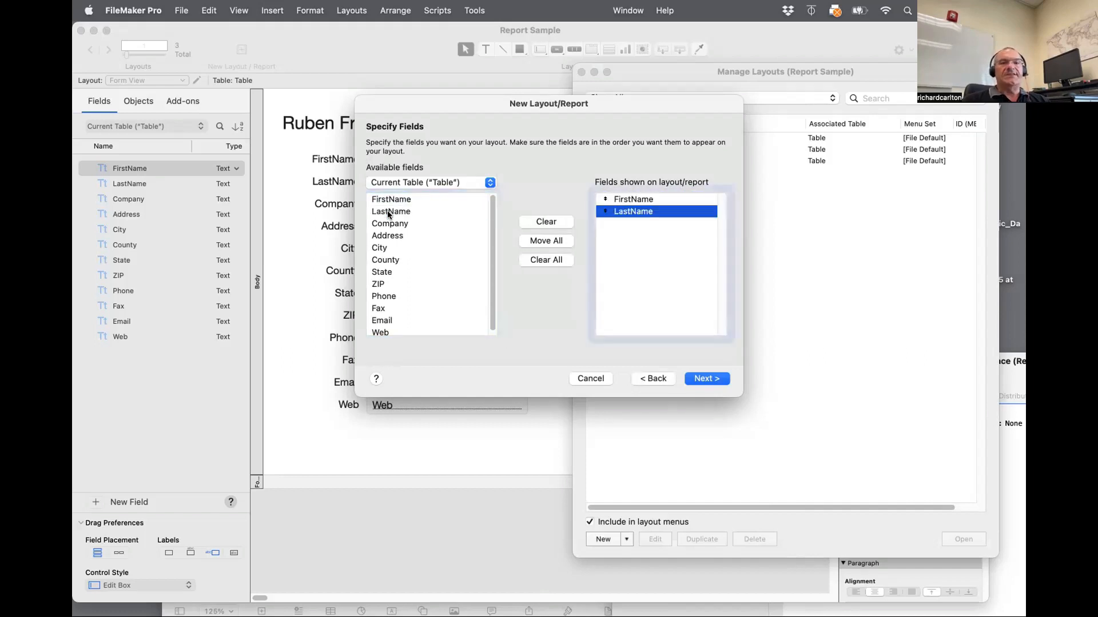
{"action": "double_click", "coordinate": [379, 248]}
{"action": "double_click", "coordinate": [382, 260]}
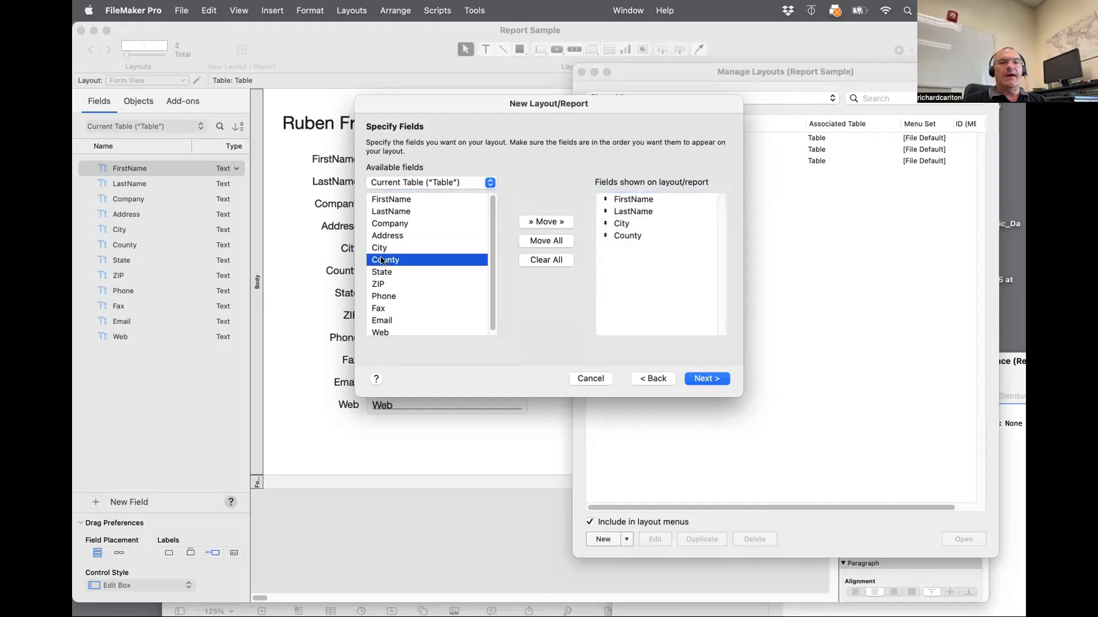
{"action": "double_click", "coordinate": [379, 272]}
{"action": "double_click", "coordinate": [379, 284]}
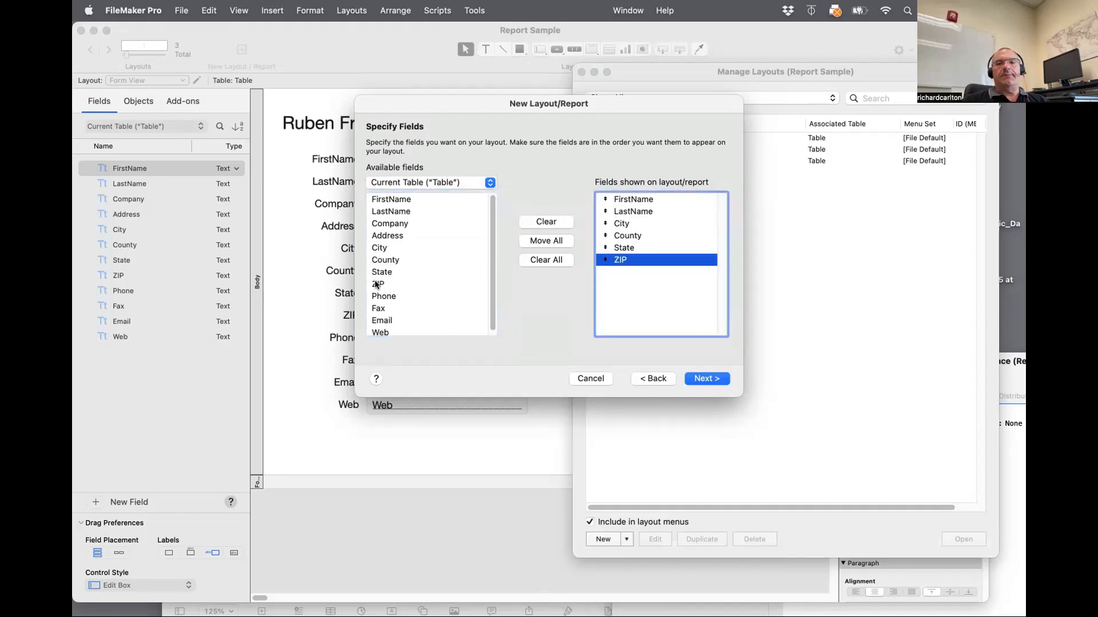
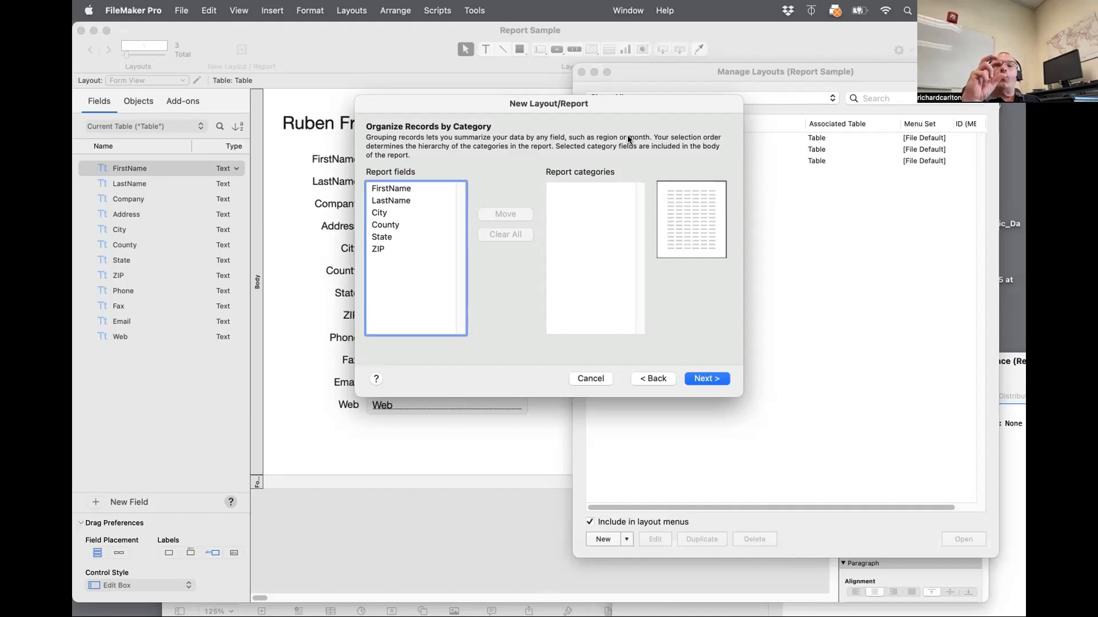
Group the report records by State and keep State as the only sort field
{"action": "double_click", "coordinate": [385, 236]}
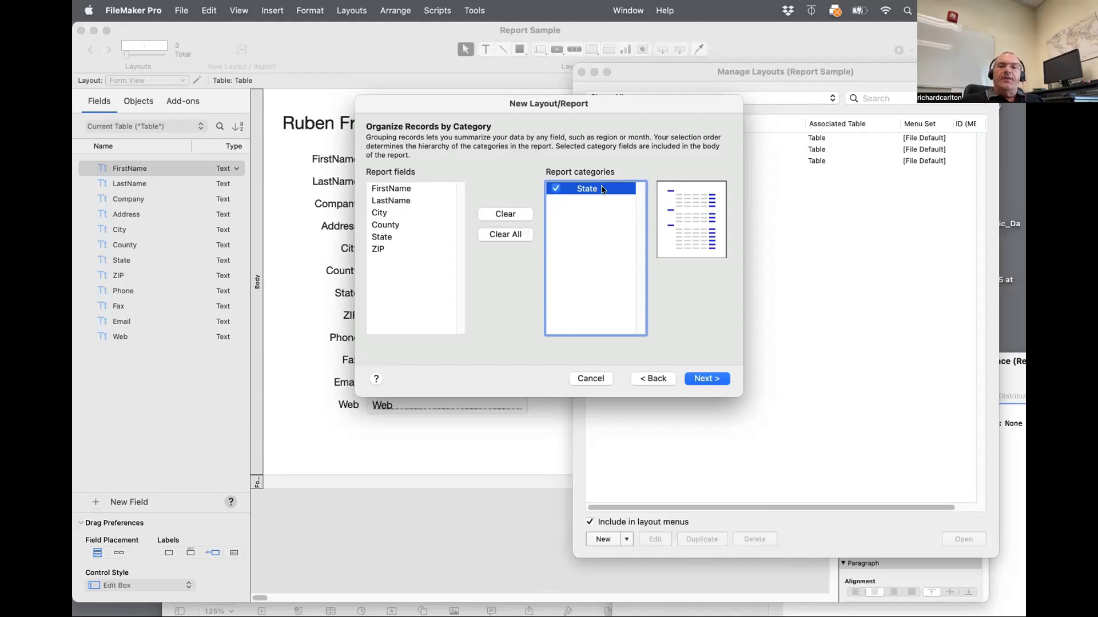
{"action": "left_click", "coordinate": [695, 380]}
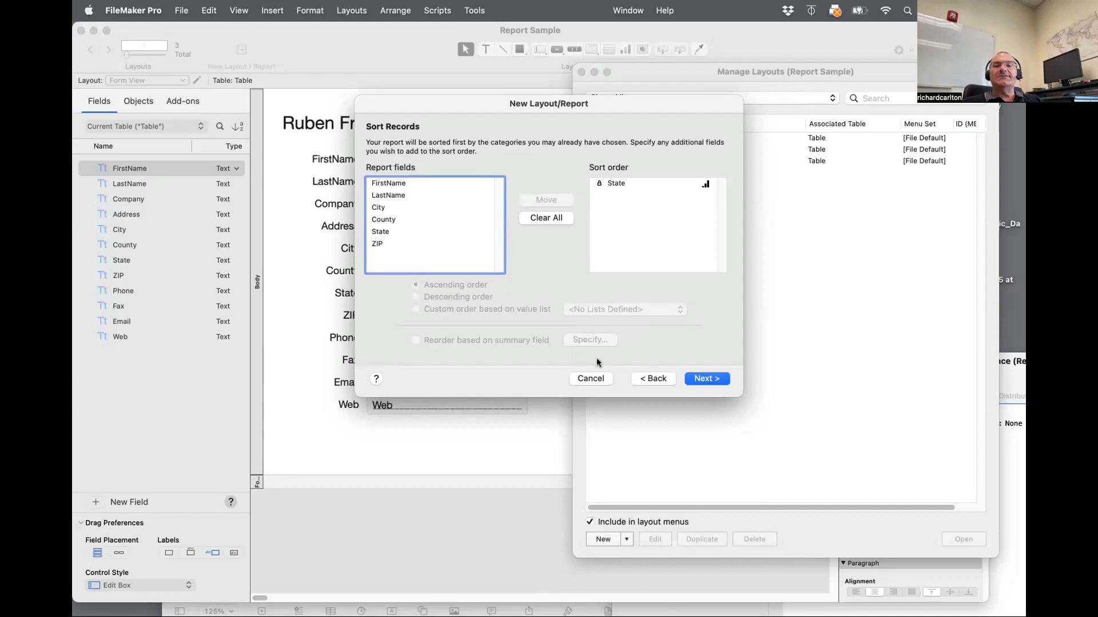
{"action": "left_click", "coordinate": [647, 380]}
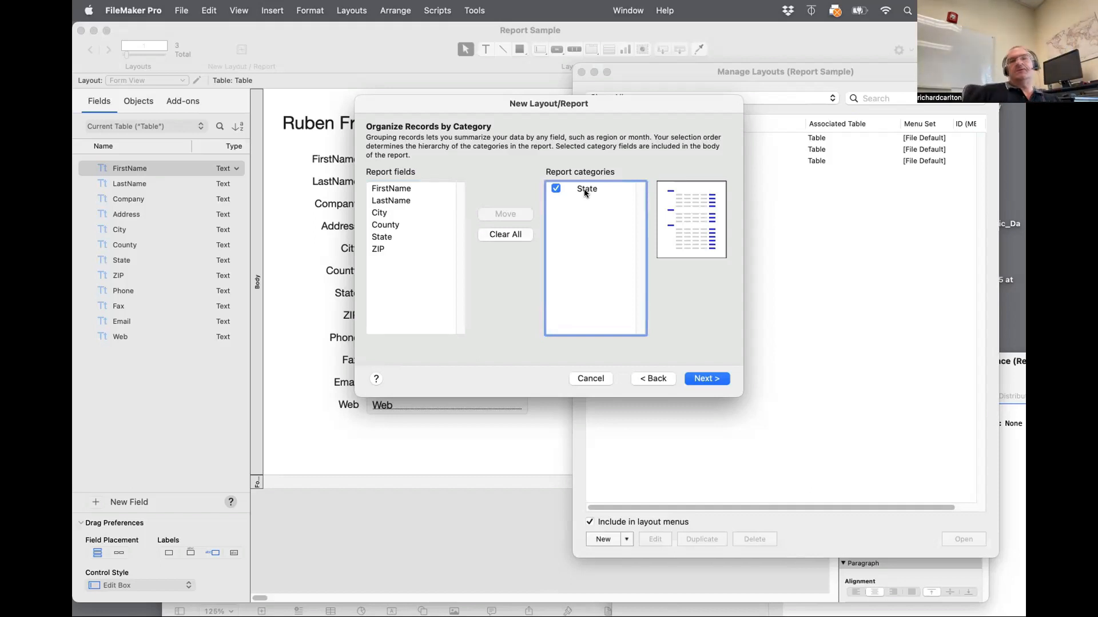
{"action": "left_click", "coordinate": [718, 380]}
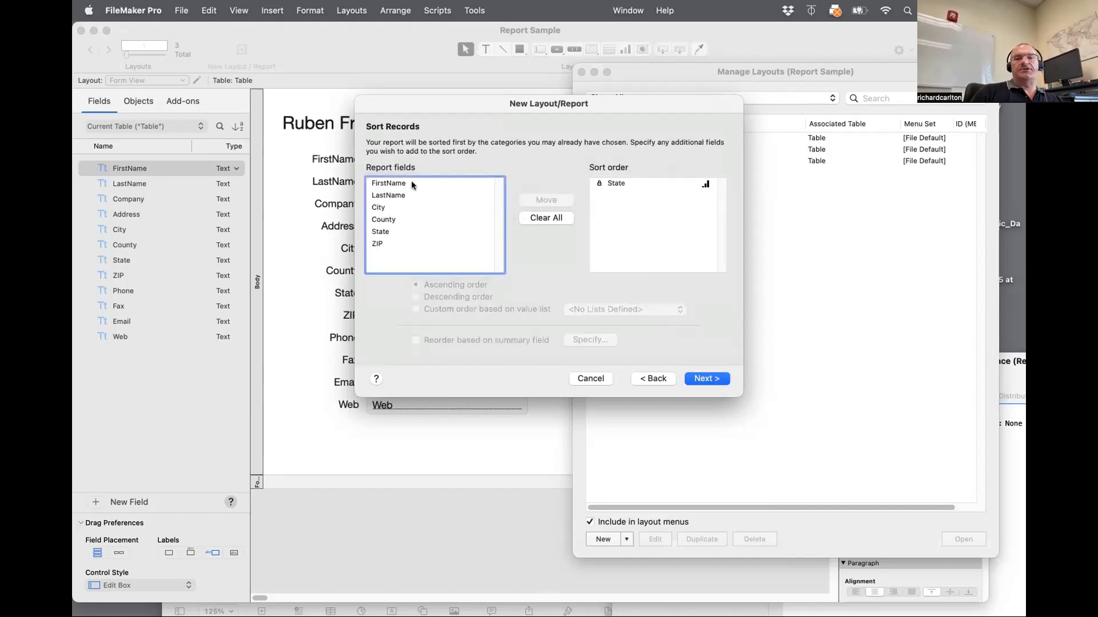
{"action": "left_click", "coordinate": [708, 381]}
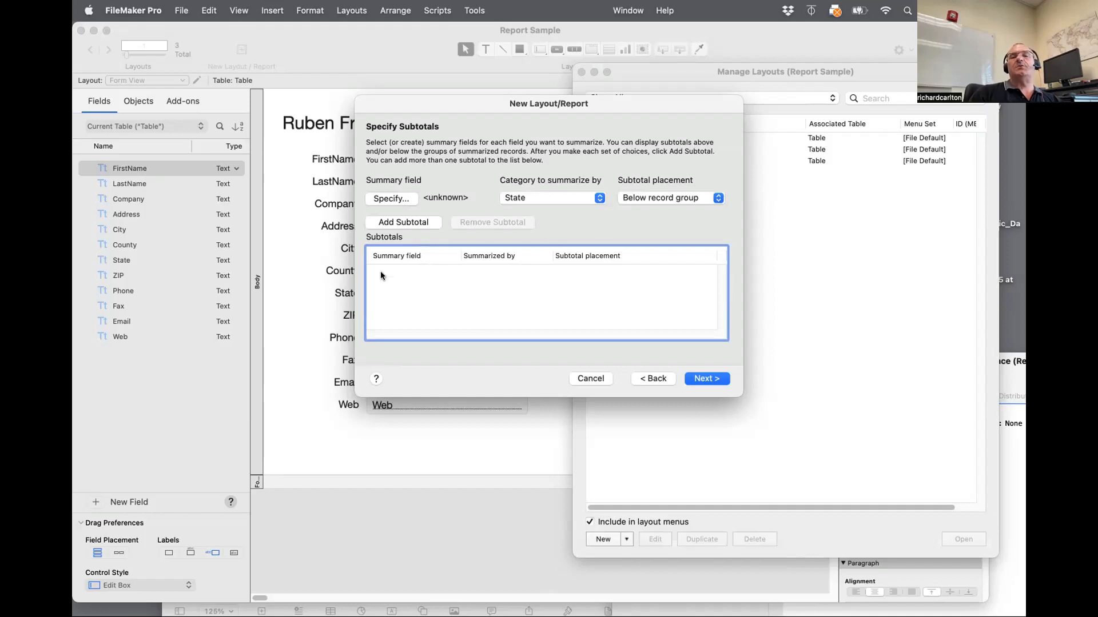
Create a summary field named "Summary count" that counts the State field, for use in the report's subtotals
{"action": "left_click", "coordinate": [385, 199]}
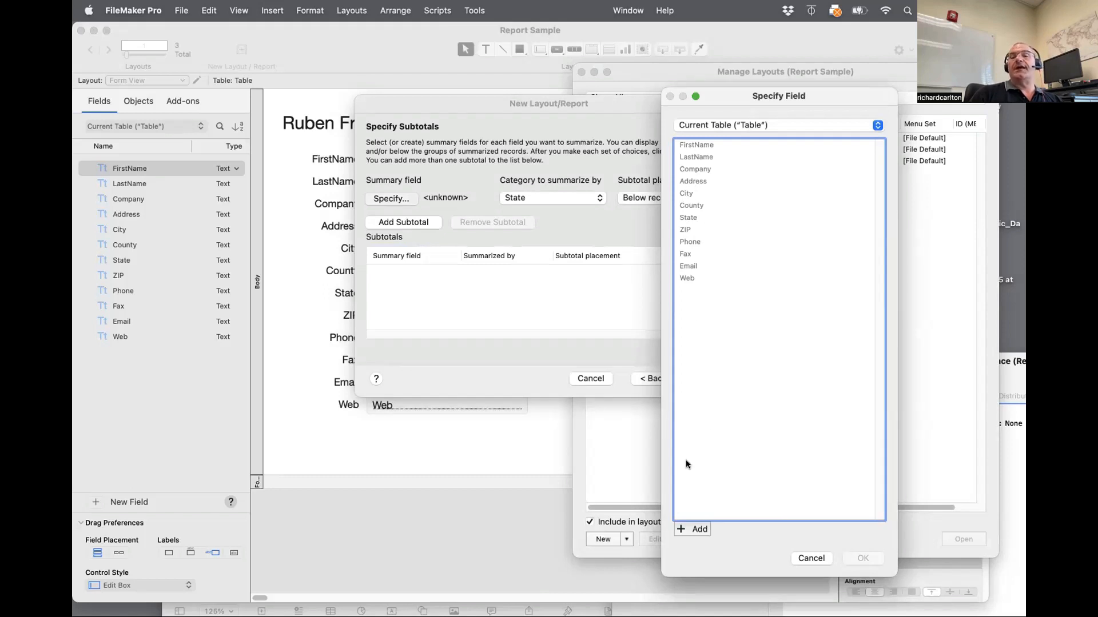
{"action": "left_click", "coordinate": [694, 529]}
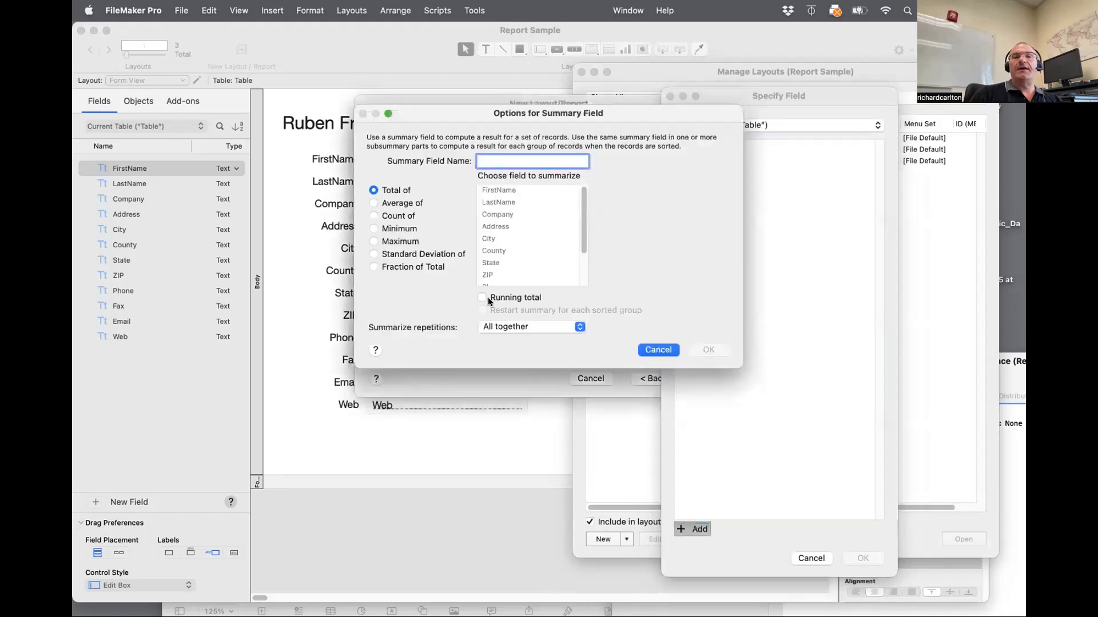
{"action": "left_click_drag", "start_coordinate": [483, 114], "coordinate": [395, 293]}
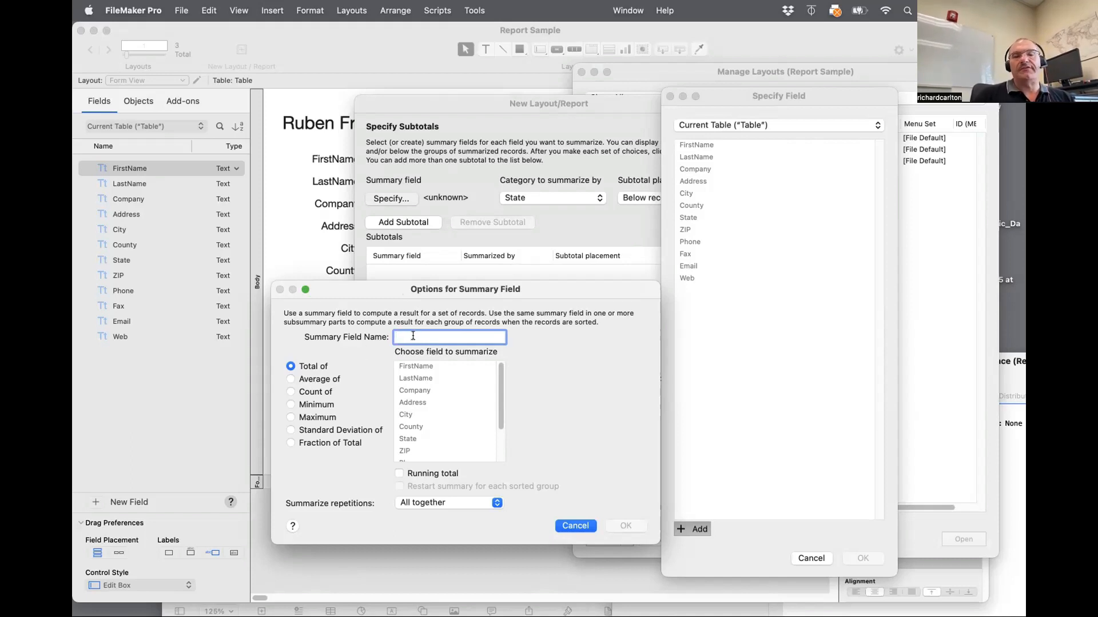
{"action": "scroll", "coordinate": [412, 417], "scroll_direction": "down", "scroll_amount": 1}
{"action": "scroll", "coordinate": [412, 418], "scroll_direction": "down", "scroll_amount": 3}
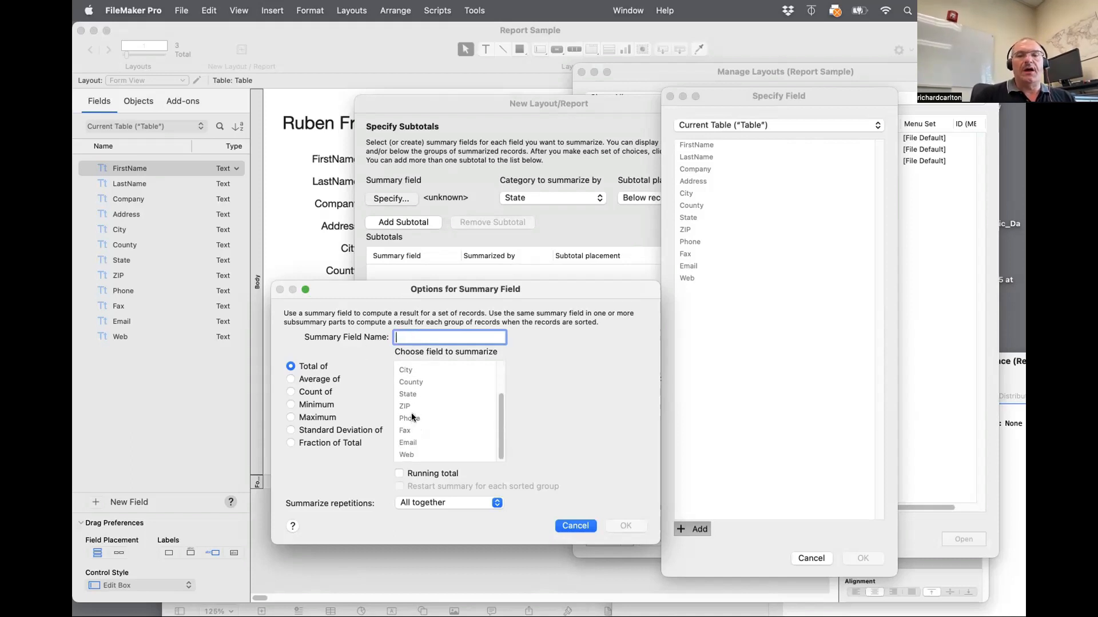
{"action": "left_click", "coordinate": [291, 391]}
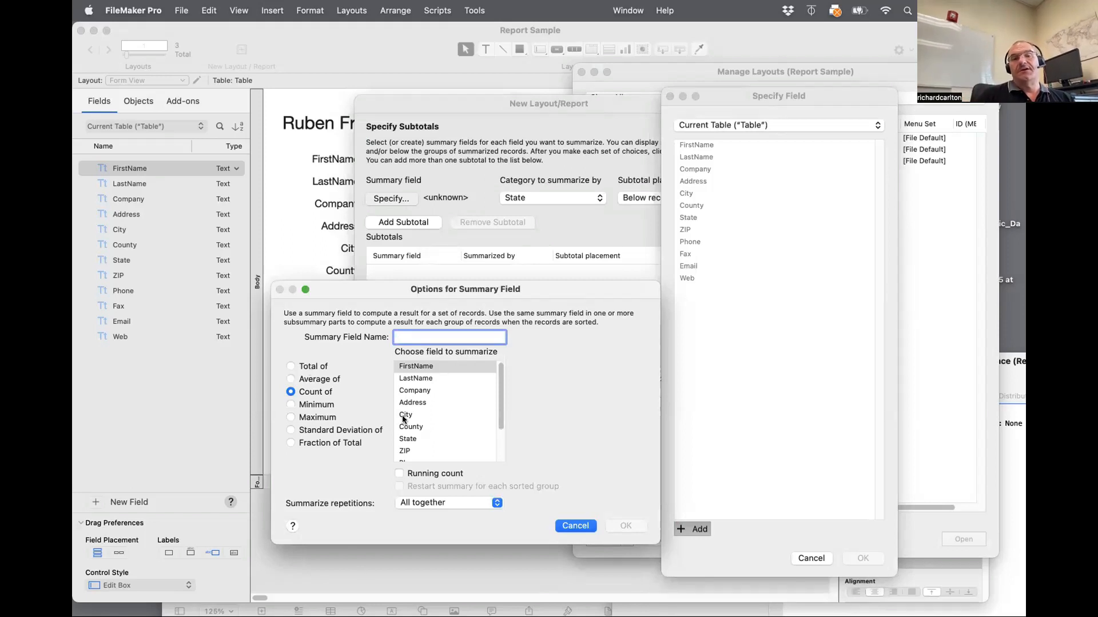
{"action": "scroll", "coordinate": [404, 419], "scroll_direction": "down", "scroll_amount": 3}
{"action": "scroll", "coordinate": [411, 400], "scroll_direction": "up", "scroll_amount": 3}
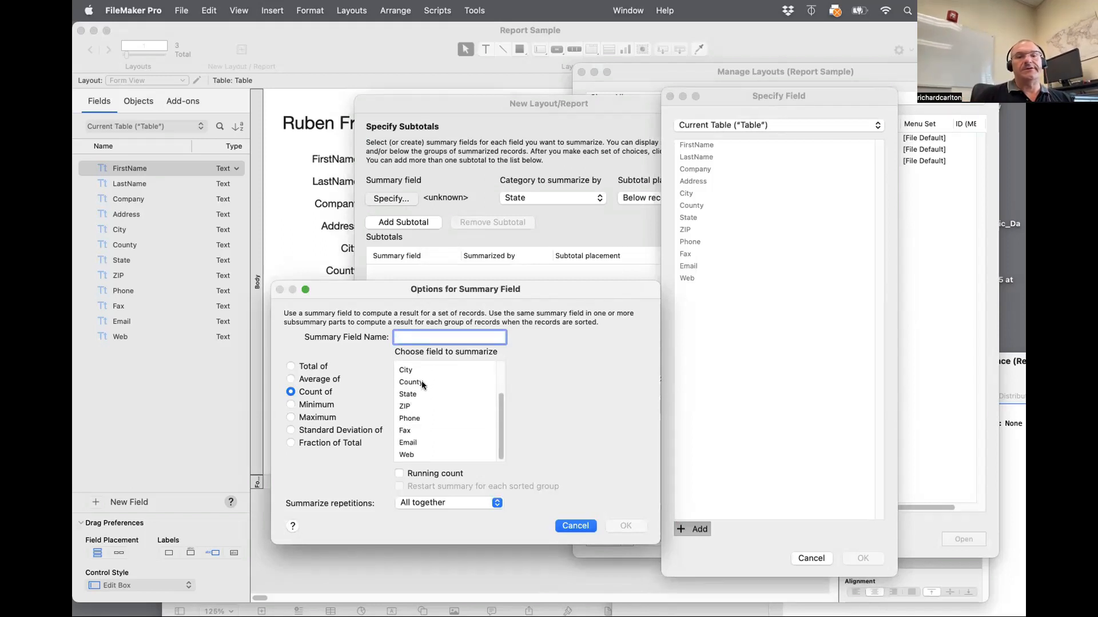
{"action": "scroll", "coordinate": [419, 426], "scroll_direction": "down", "scroll_amount": 3}
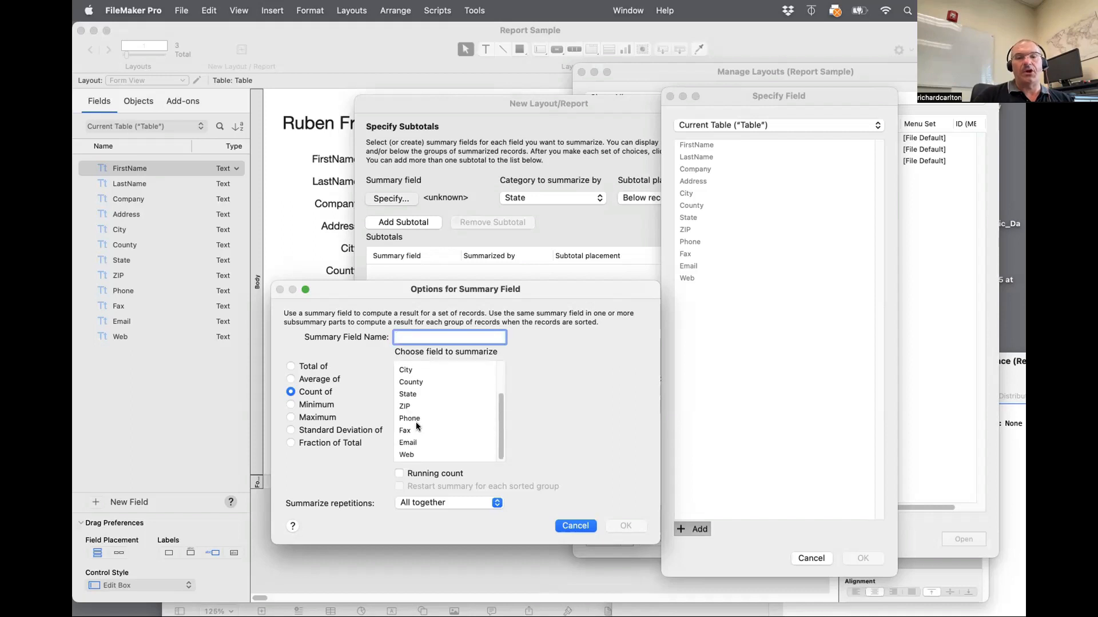
{"action": "left_click", "coordinate": [408, 394]}
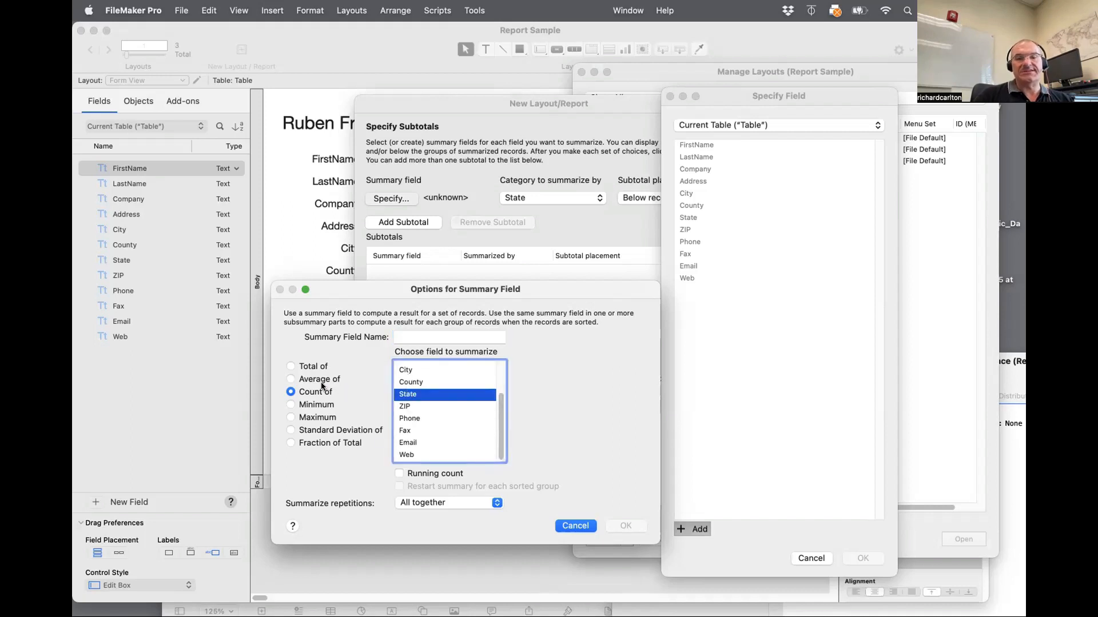
{"action": "left_click", "coordinate": [395, 335]}
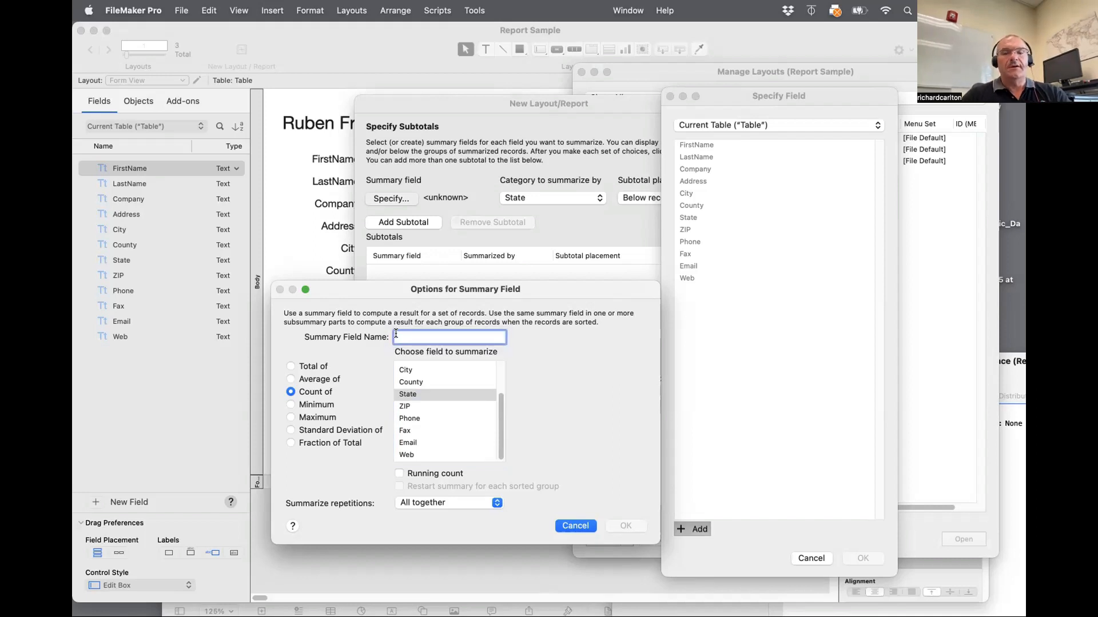
{"action": "type", "text": "Summary count"}
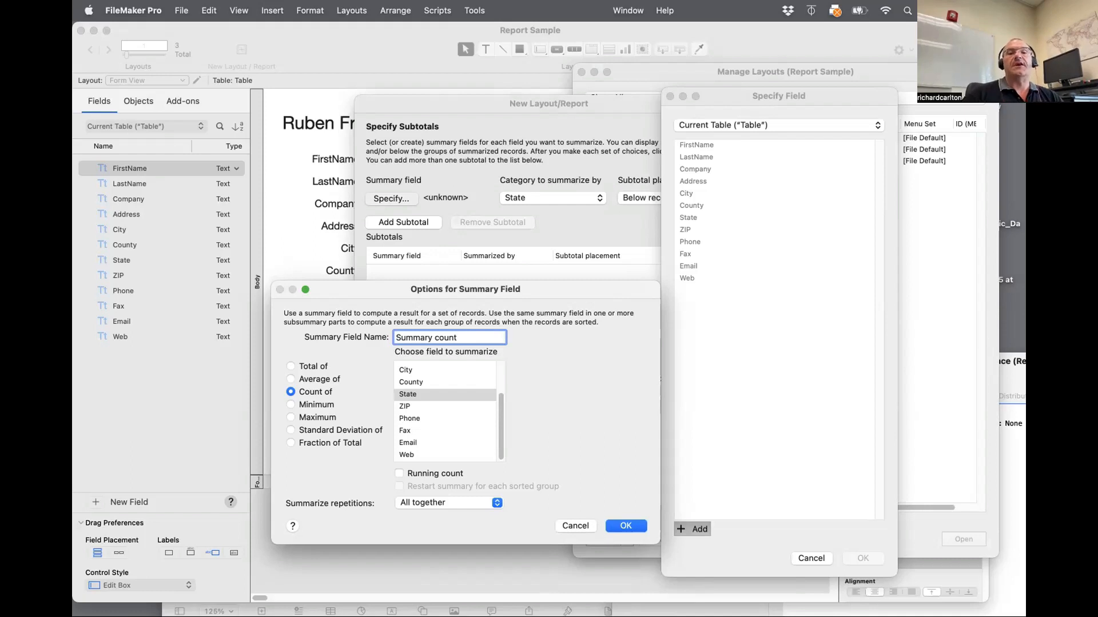
{"action": "left_click", "coordinate": [626, 526]}
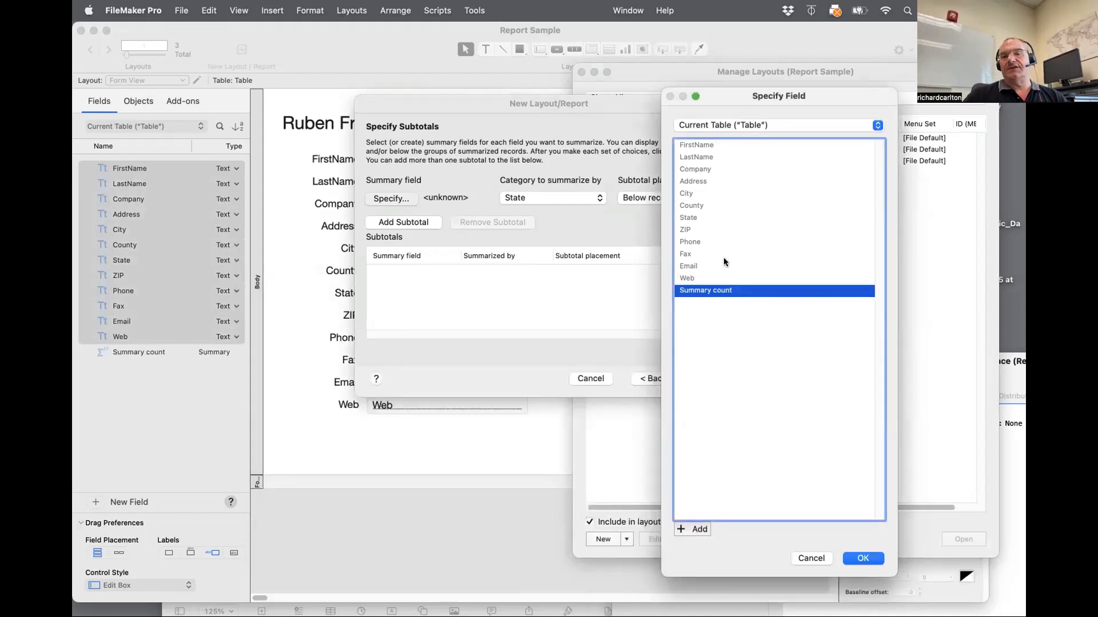
Add a Summary count subtotal for State below the record group, leaving grand totals, header and footer information unset
{"action": "left_click", "coordinate": [866, 557]}
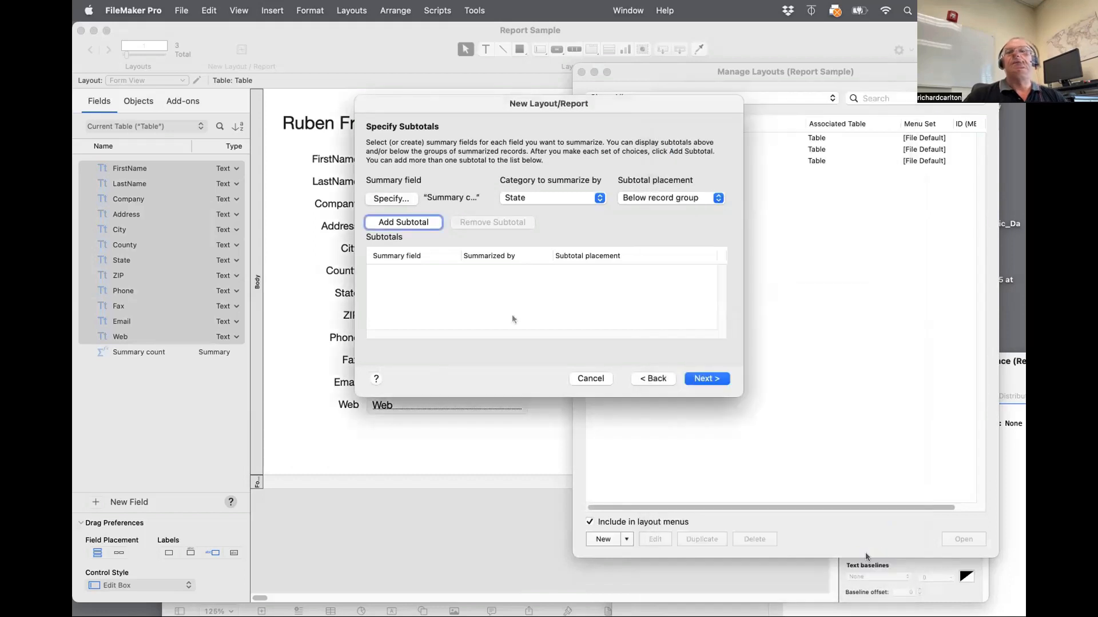
{"action": "left_click", "coordinate": [411, 221]}
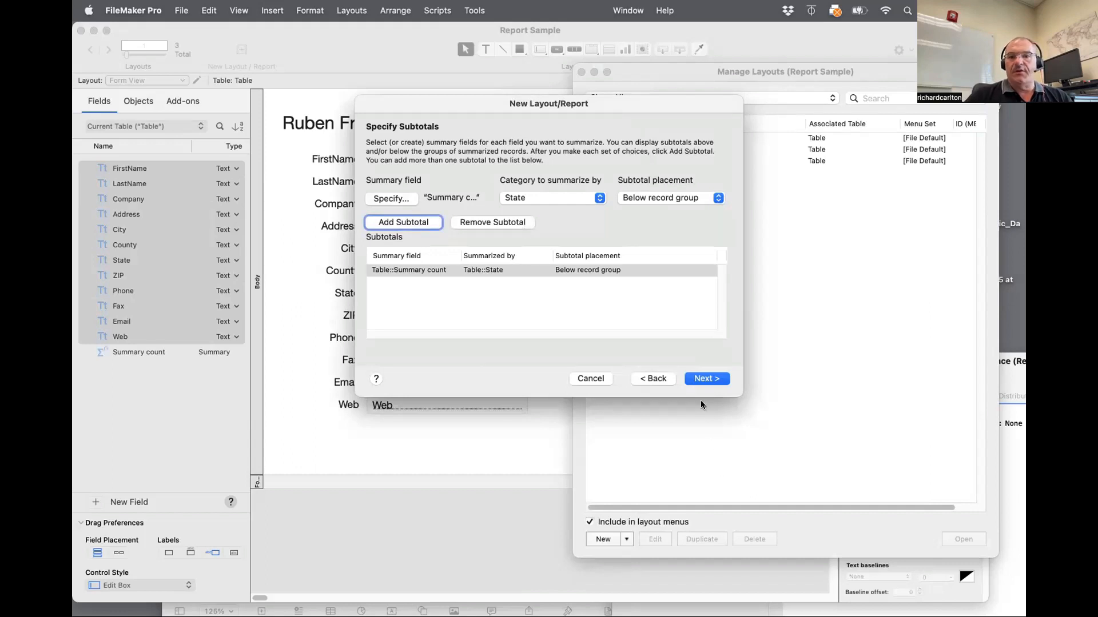
{"action": "left_click", "coordinate": [703, 378]}
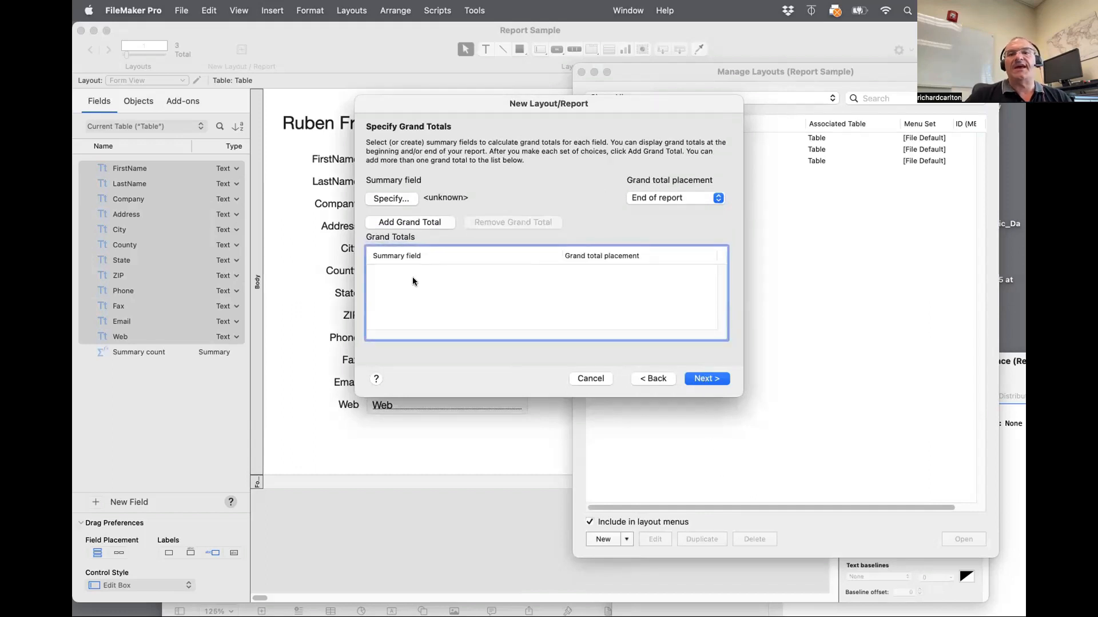
{"action": "left_click", "coordinate": [693, 379]}
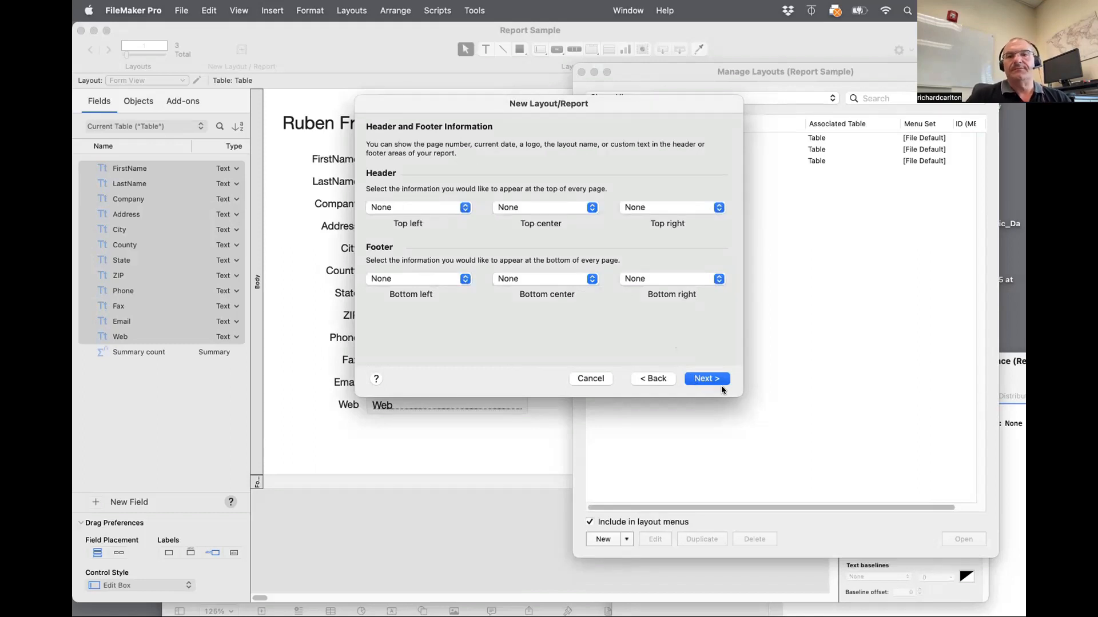
{"action": "left_click", "coordinate": [711, 378]}
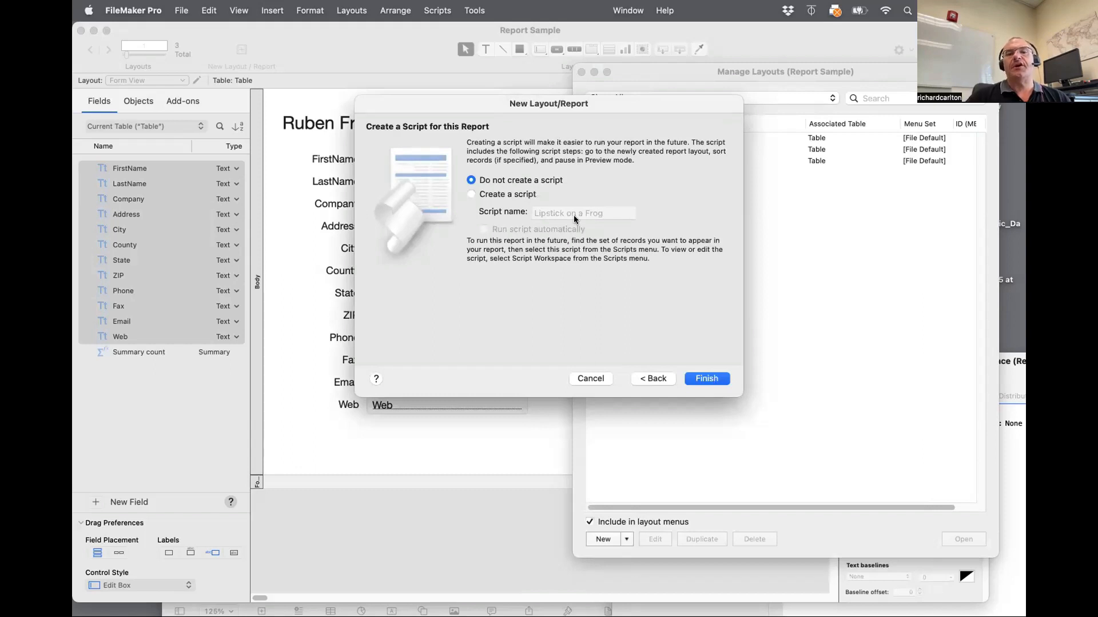
Have a script created for the report, append "for" and the person's first name to its suggested name, and finish the layout
{"action": "left_click", "coordinate": [508, 197]}
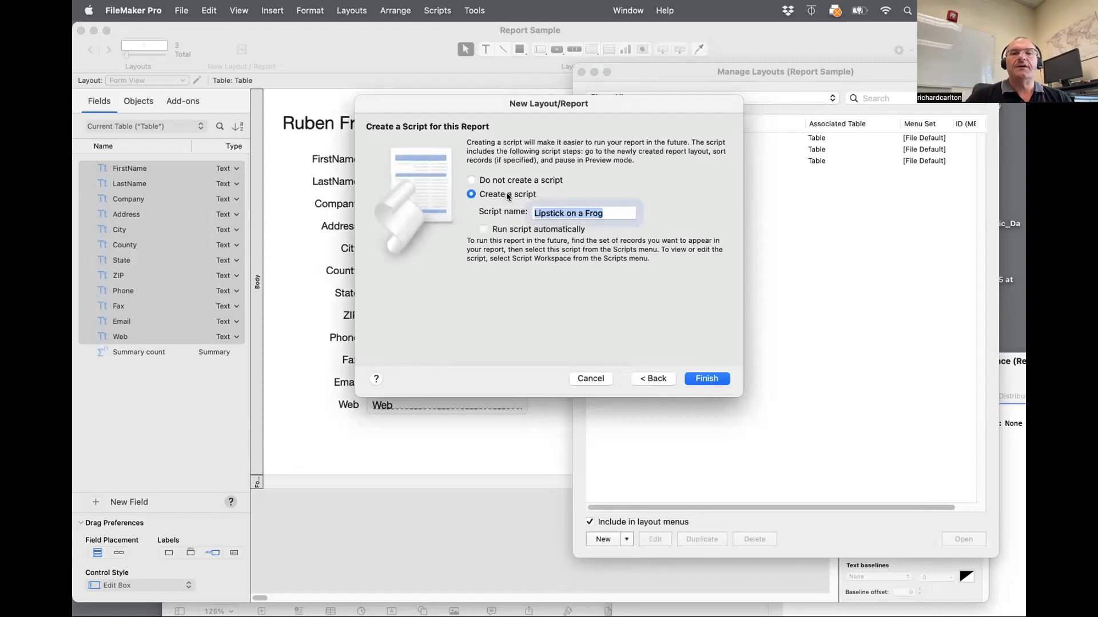
{"action": "key", "text": "Right"}
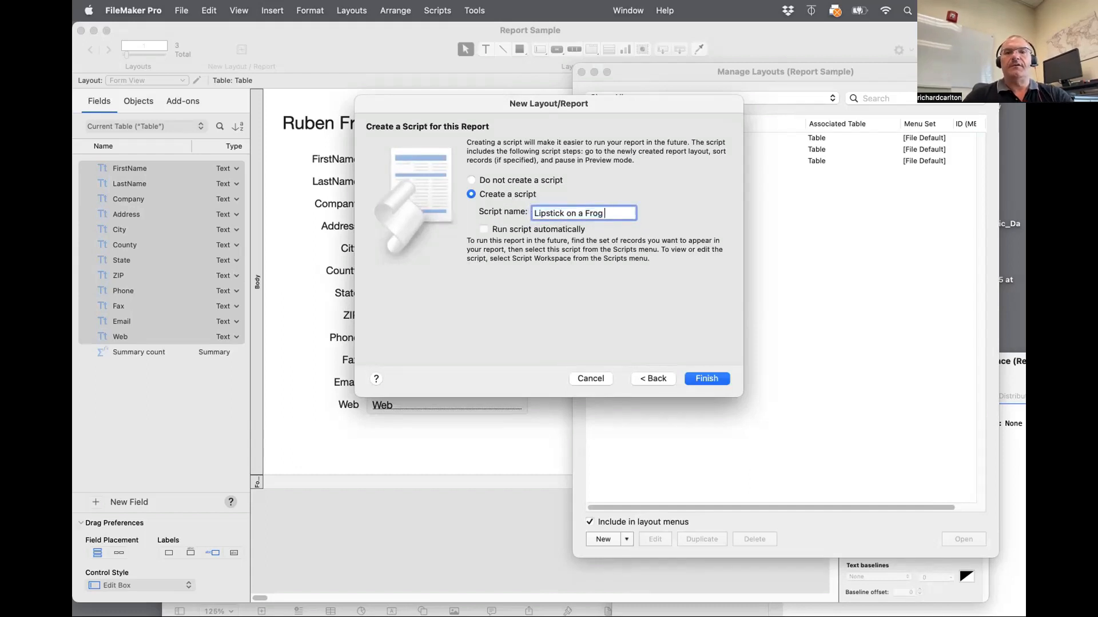
{"action": "type", "text": "for Ru"}
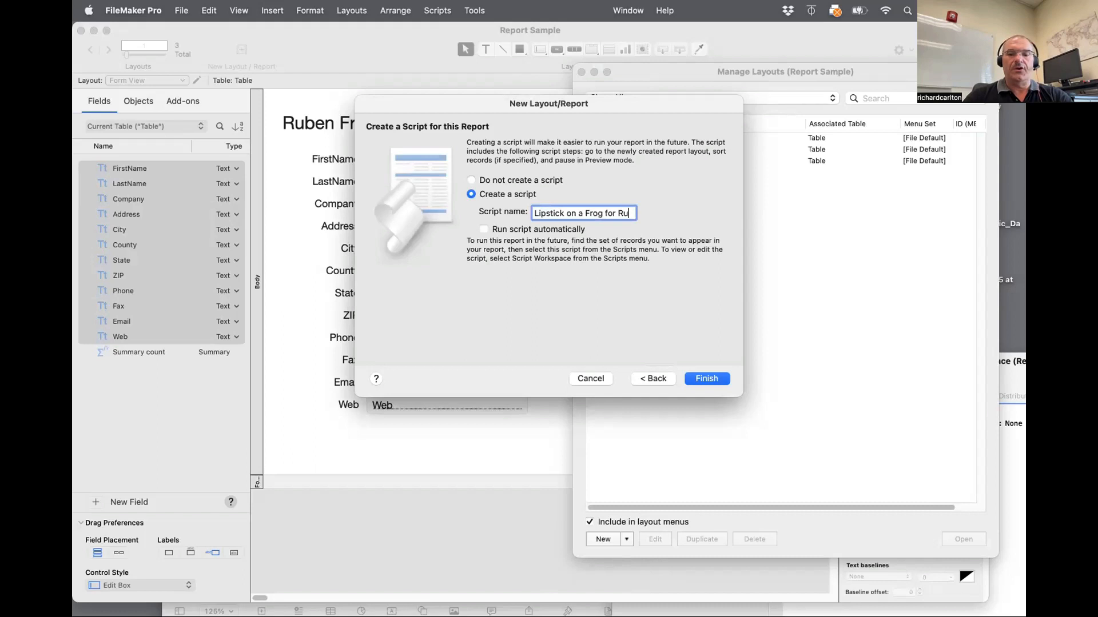
{"action": "type", "text": "ben"}
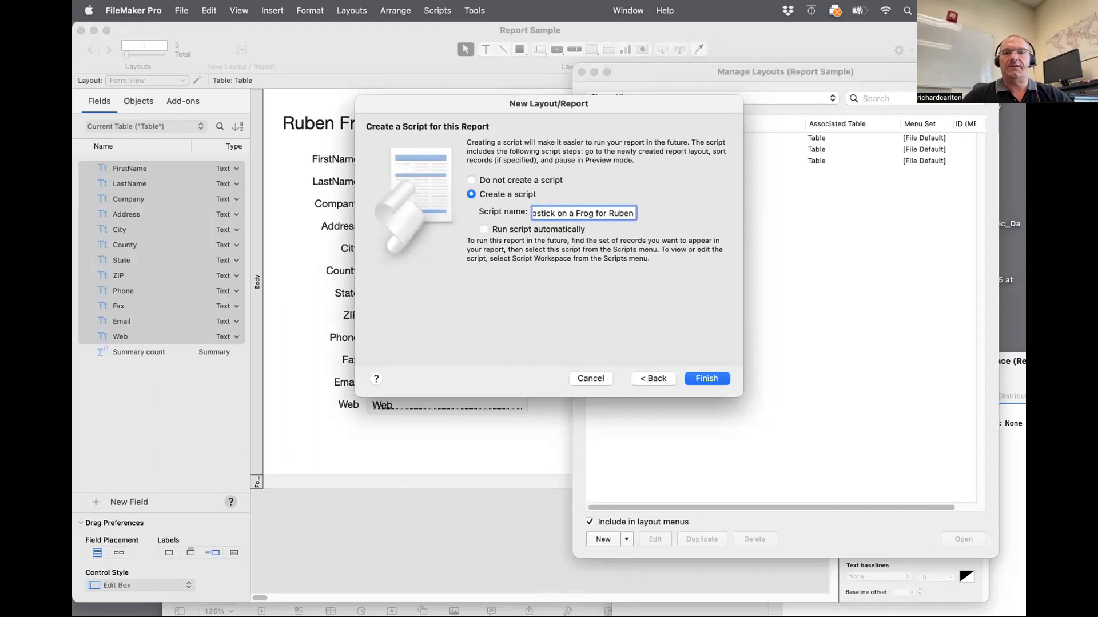
{"action": "left_click", "coordinate": [706, 379]}
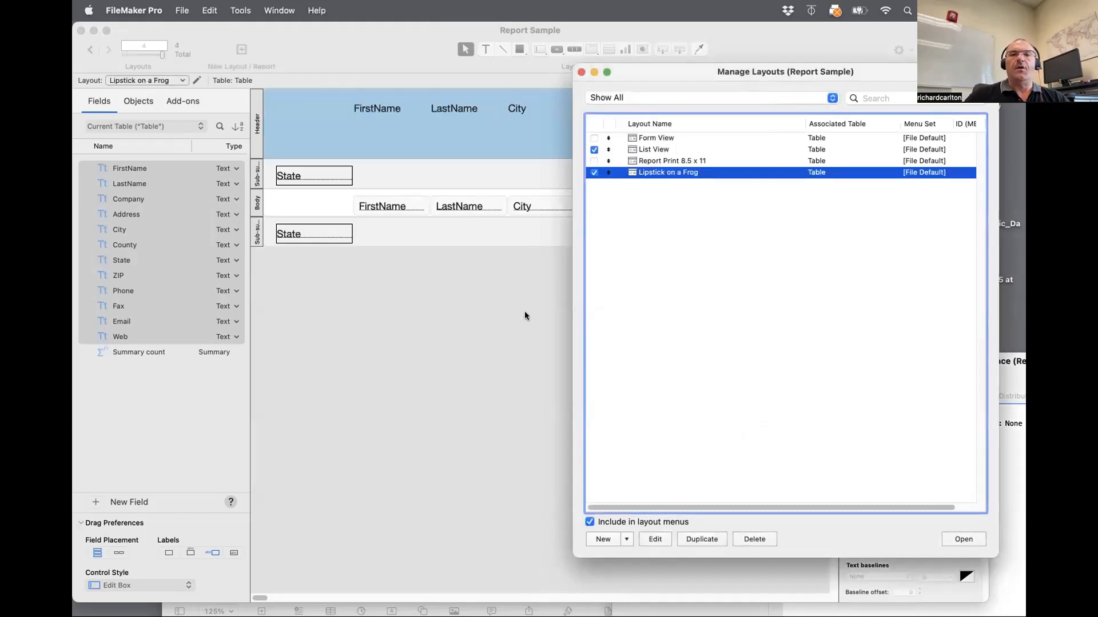
Open a second window of the Report Sample file beside the original and switch it to the List View layout
{"action": "left_click", "coordinate": [527, 306]}
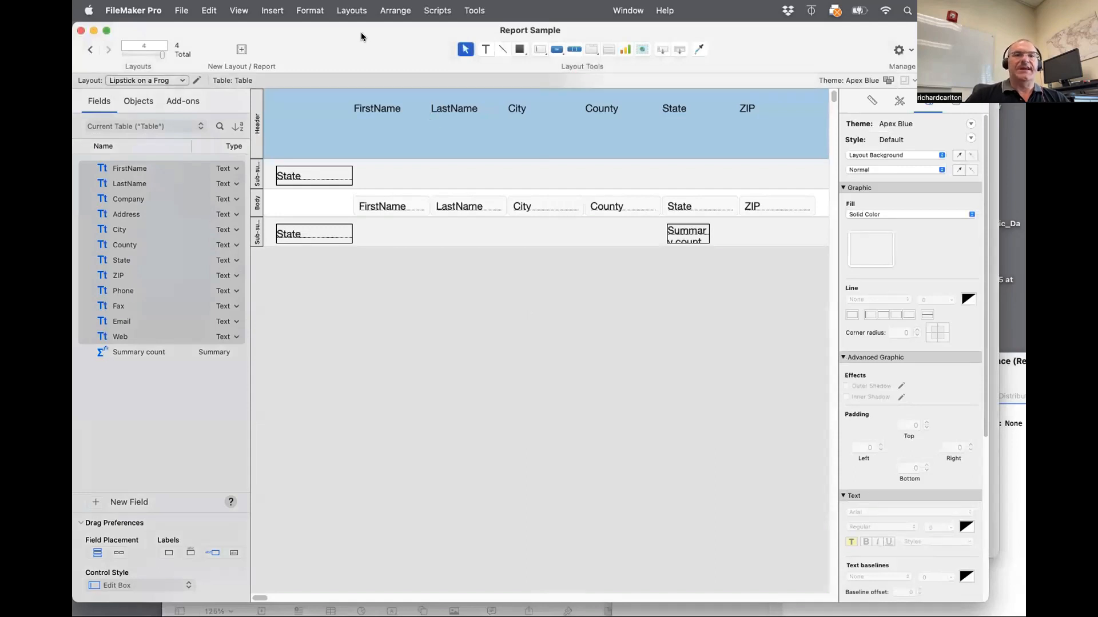
{"action": "left_click_drag", "start_coordinate": [356, 36], "coordinate": [564, 37]}
{"action": "left_click", "coordinate": [627, 10]}
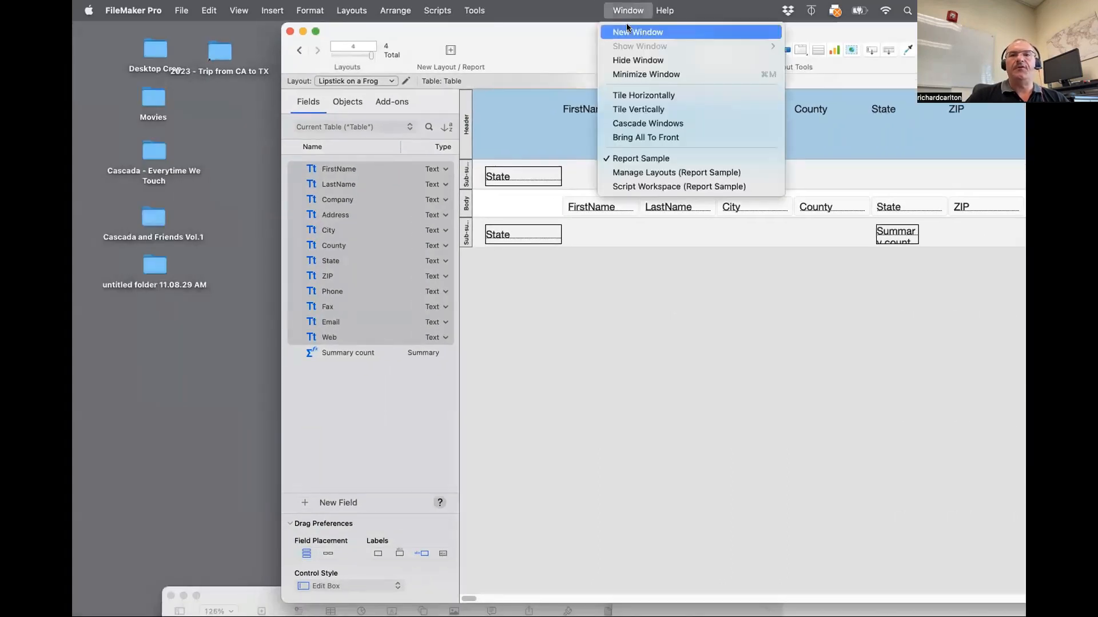
{"action": "left_click", "coordinate": [627, 31]}
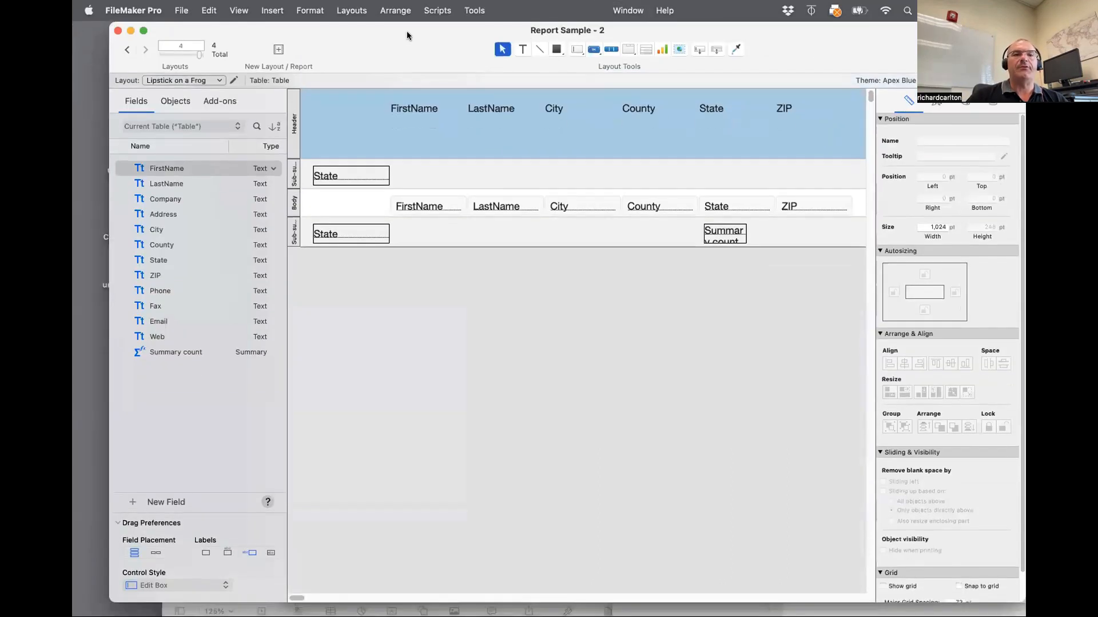
{"action": "left_click", "coordinate": [185, 81]}
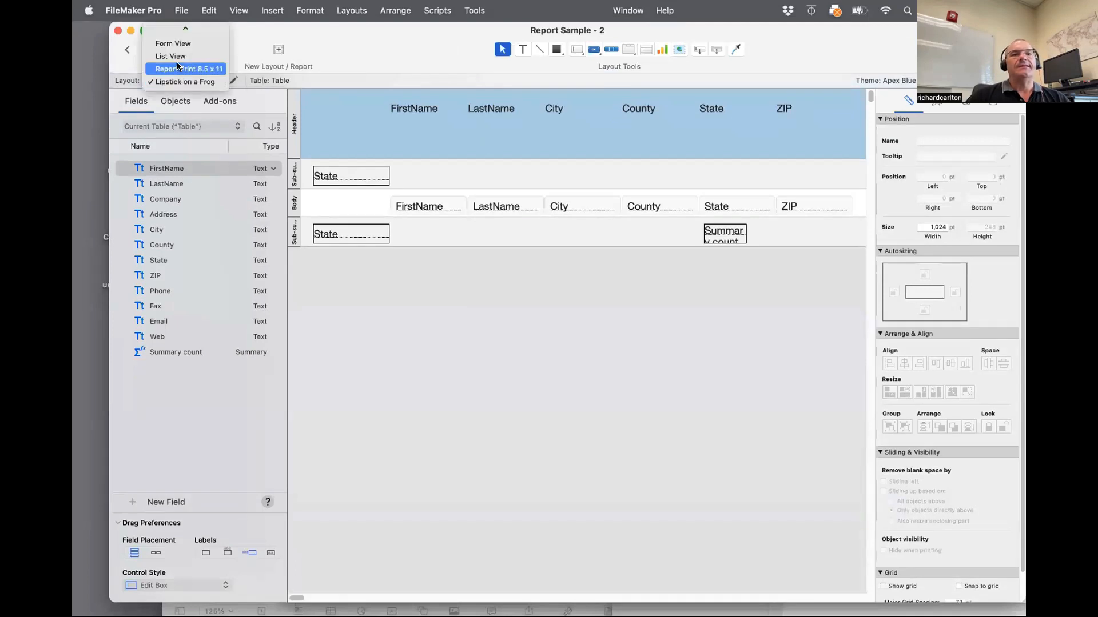
{"action": "left_click", "coordinate": [178, 62]}
{"action": "left_click_drag", "start_coordinate": [315, 32], "coordinate": [272, 26]}
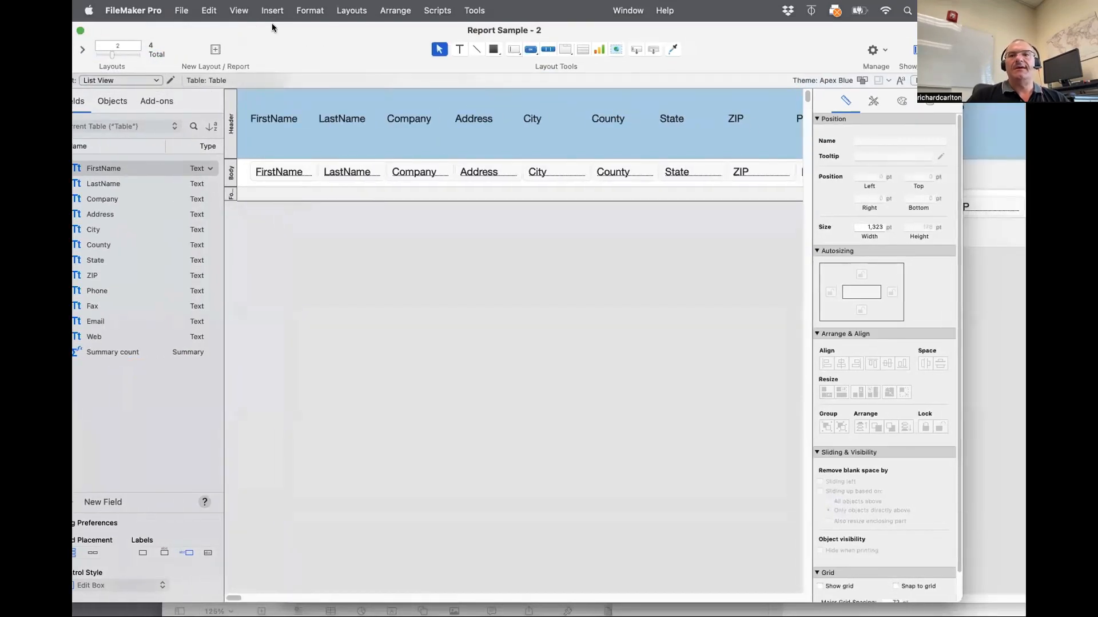
Compare the Lipstick on a Frog layout with List View and examine its allowed and default views in Layout Setup
{"action": "left_click", "coordinate": [1006, 191]}
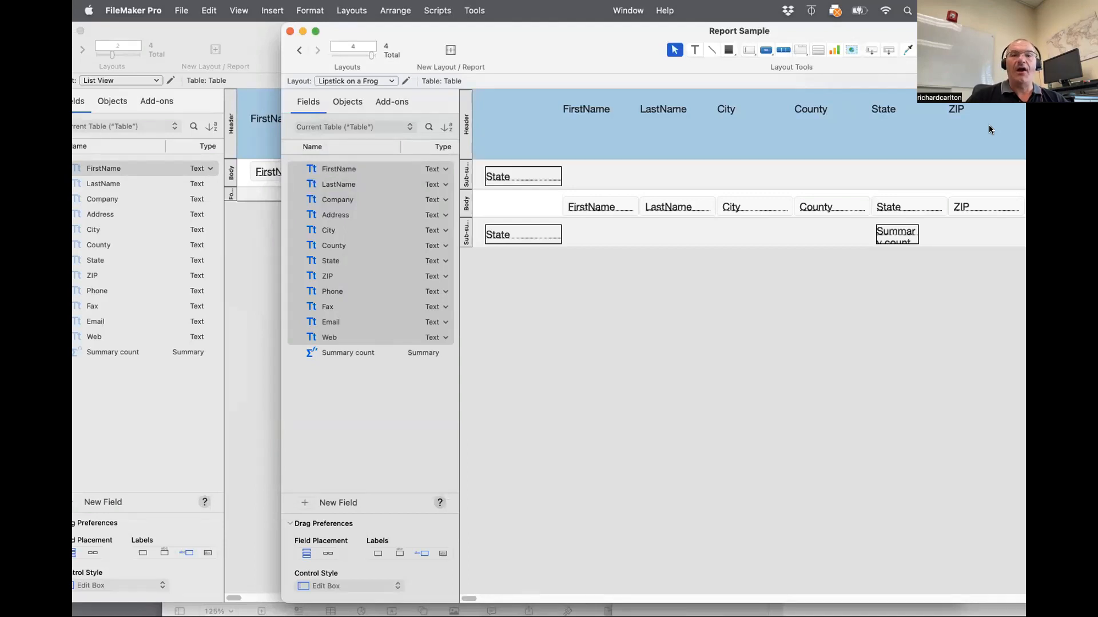
{"action": "left_click", "coordinate": [269, 80]}
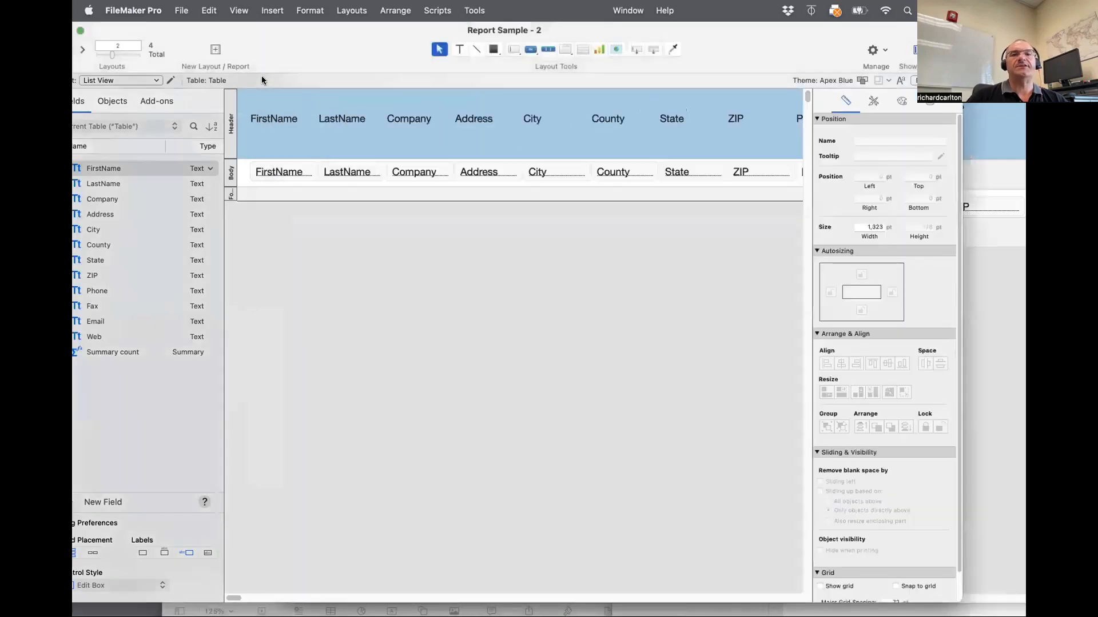
{"action": "left_click", "coordinate": [980, 212]}
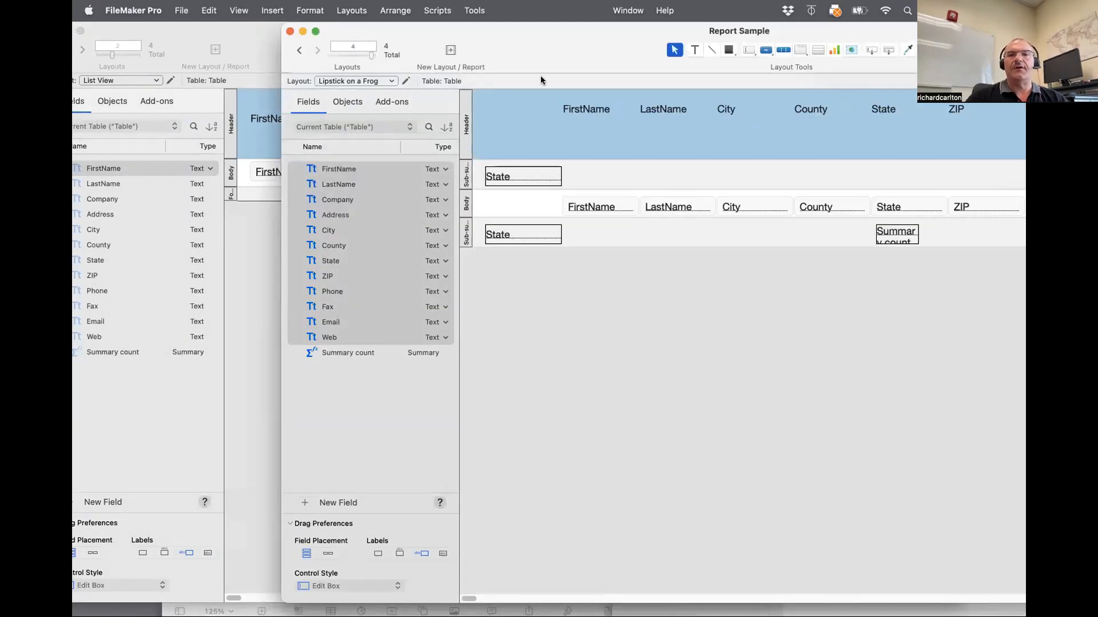
{"action": "left_click", "coordinate": [405, 81]}
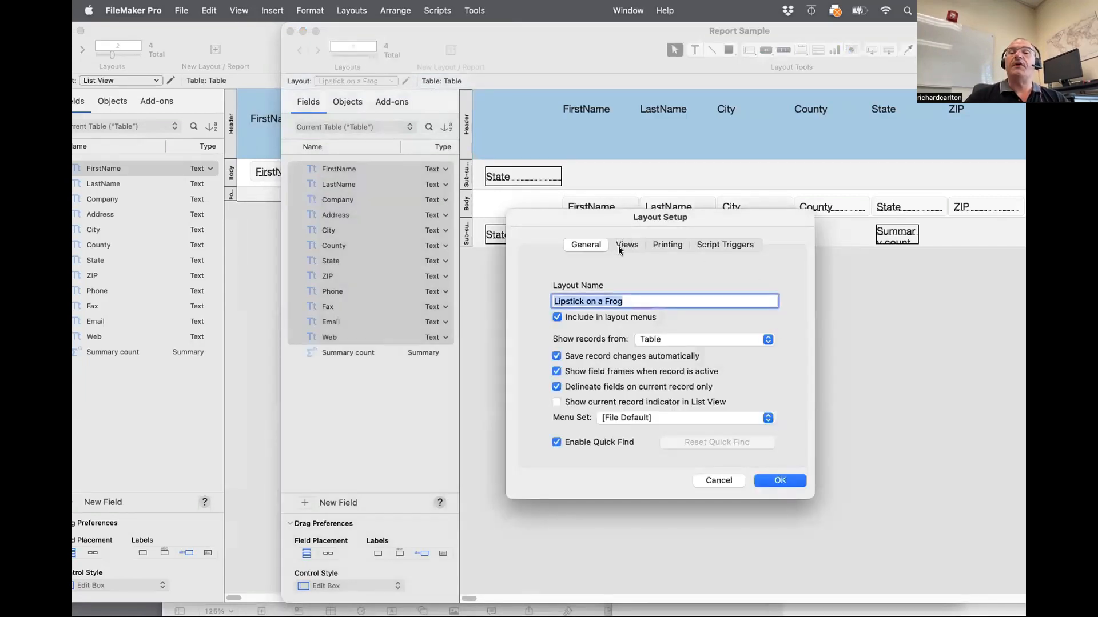
{"action": "left_click", "coordinate": [621, 246]}
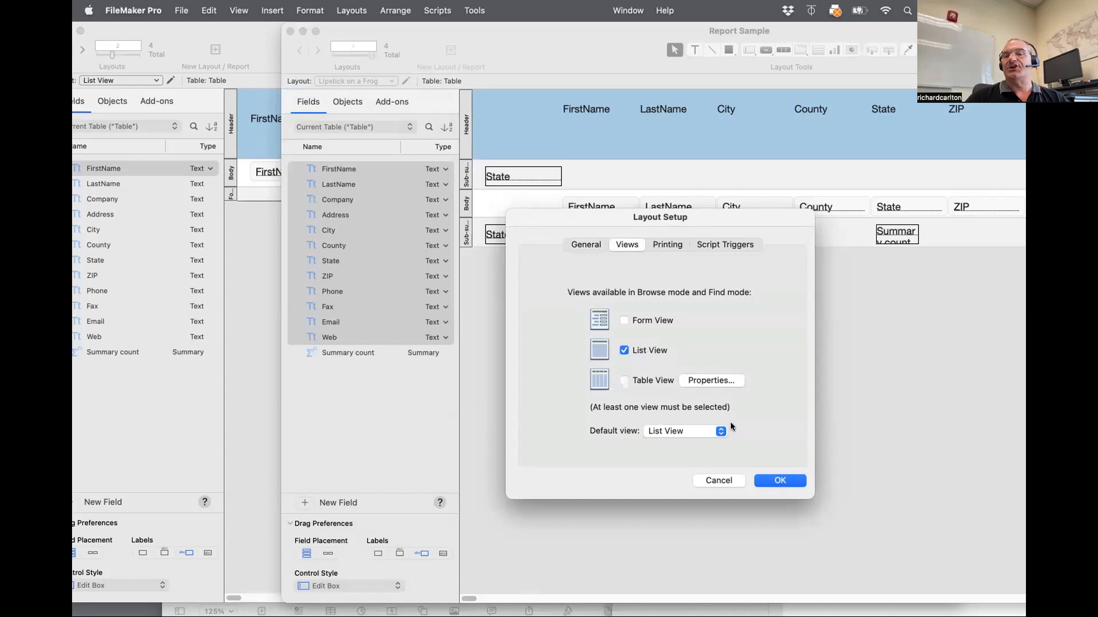
{"action": "left_click", "coordinate": [778, 481]}
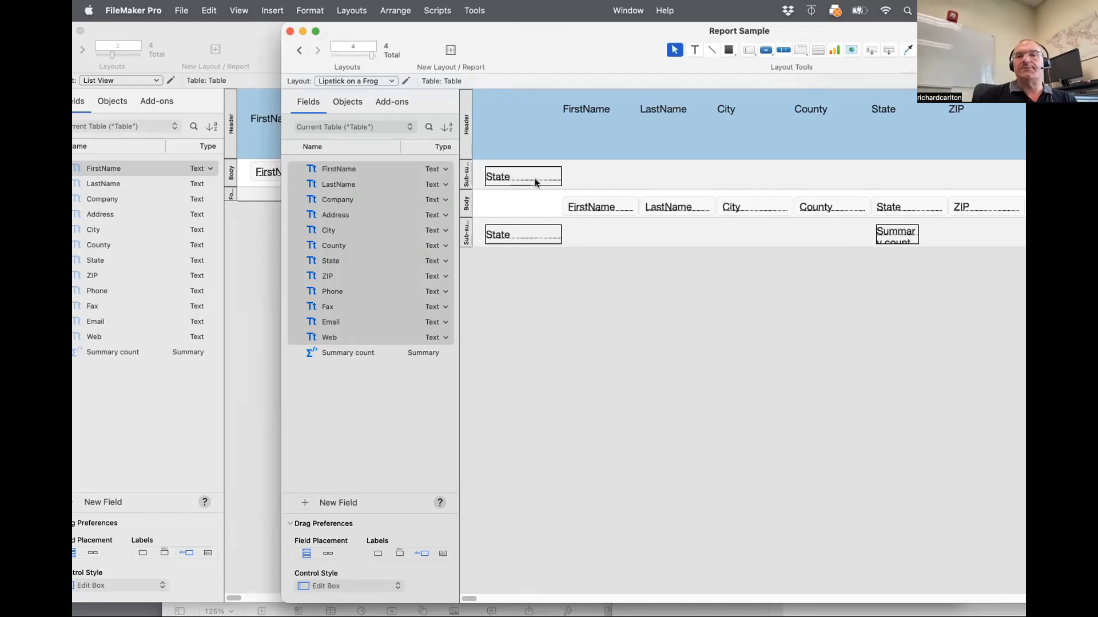
Delete the leading State sub-summary part above the body of the Lipstick on a Frog layout
{"action": "left_click", "coordinate": [466, 173]}
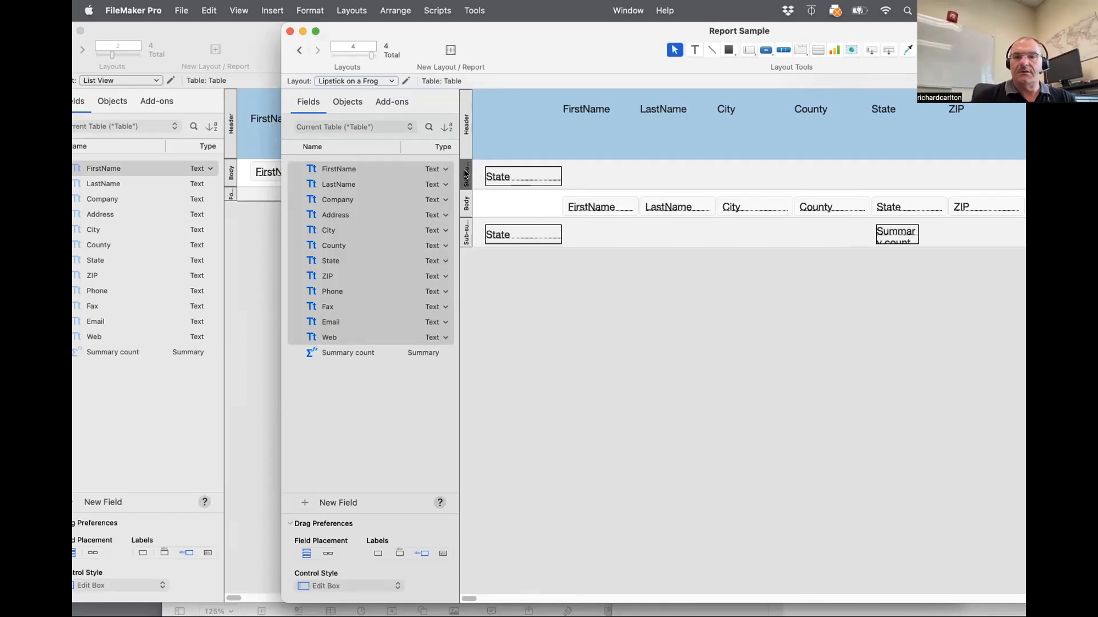
{"action": "key", "text": "BackSpace"}
{"action": "left_click", "coordinate": [511, 245]}
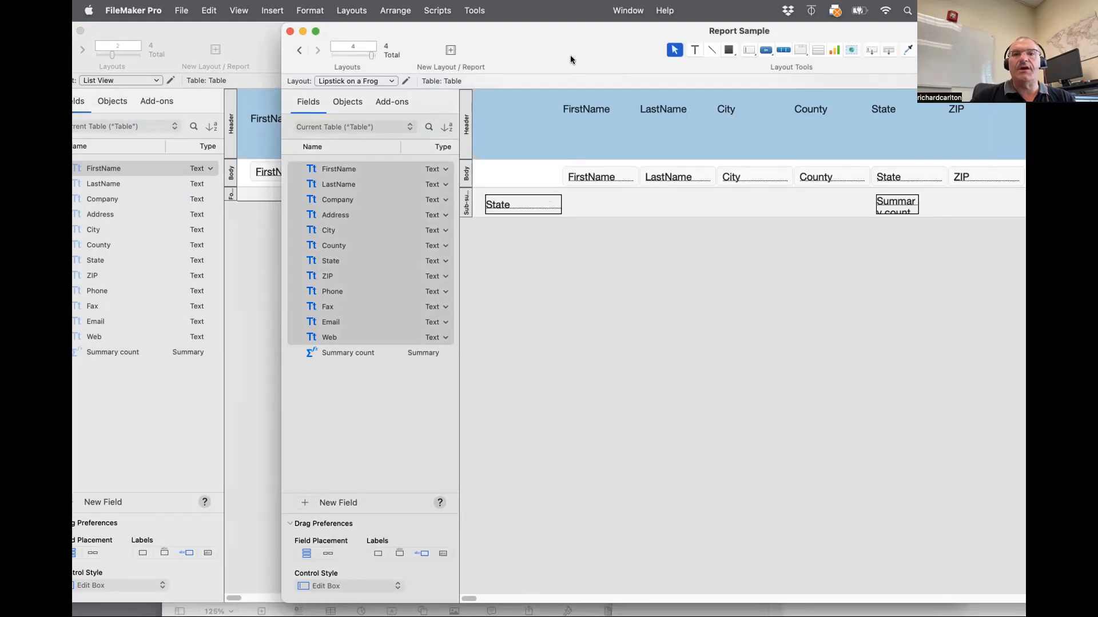
{"action": "left_click", "coordinate": [408, 79]}
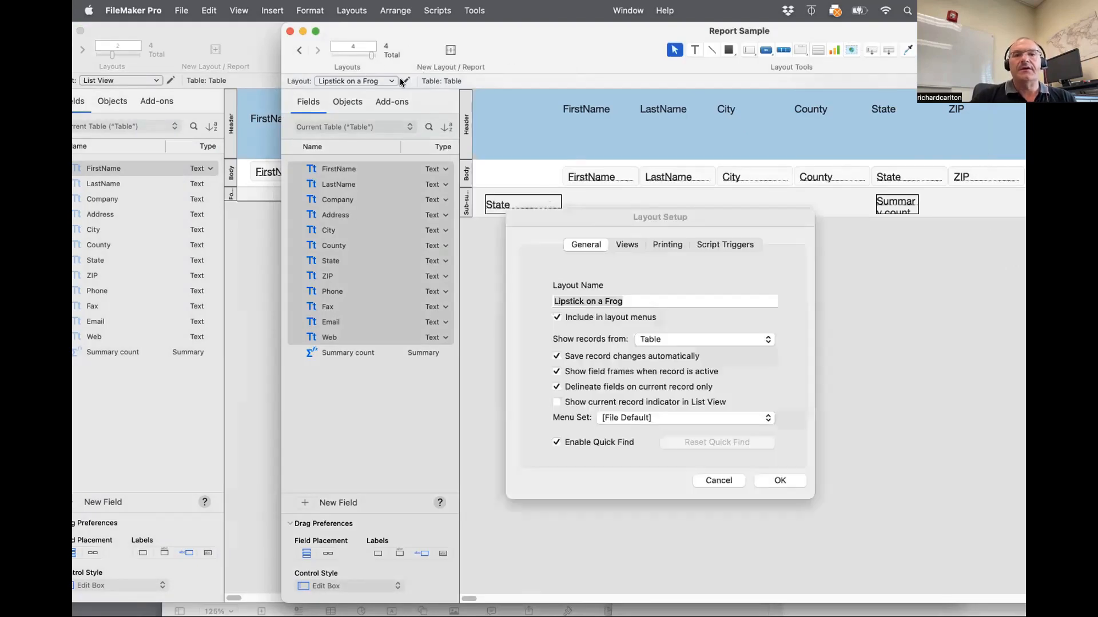
{"action": "left_click", "coordinate": [718, 480]}
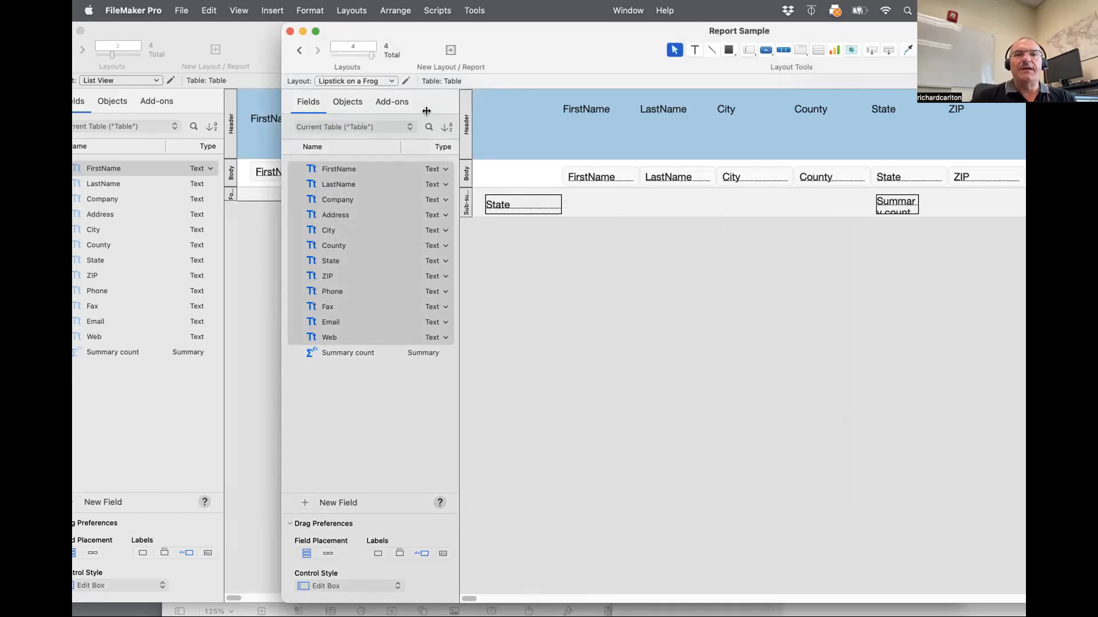
{"action": "left_click", "coordinate": [351, 11]}
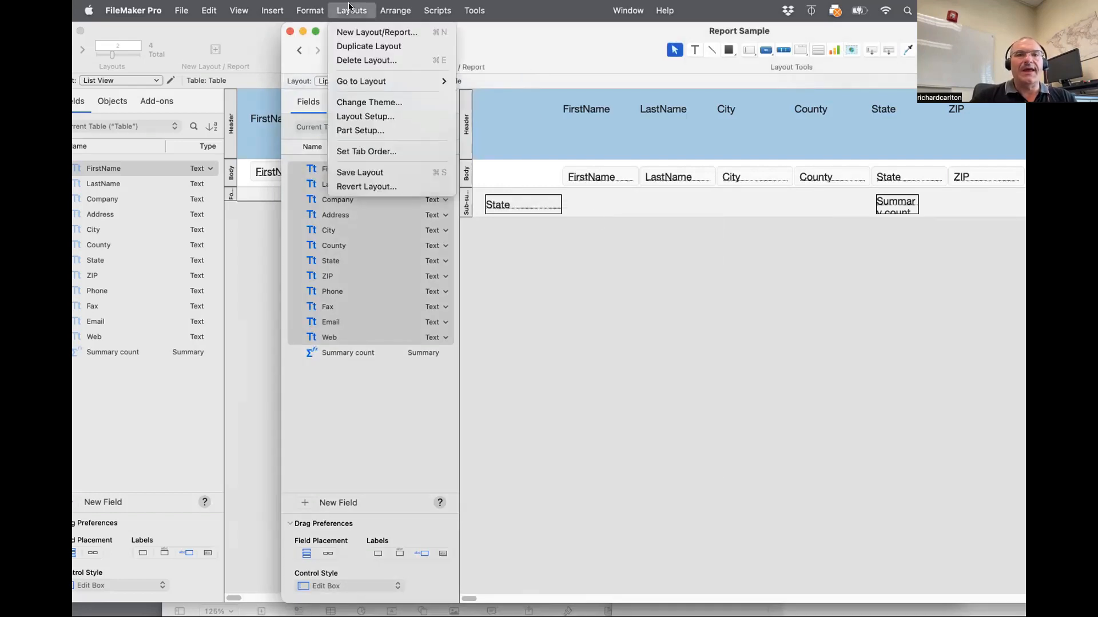
{"action": "left_click", "coordinate": [364, 118]}
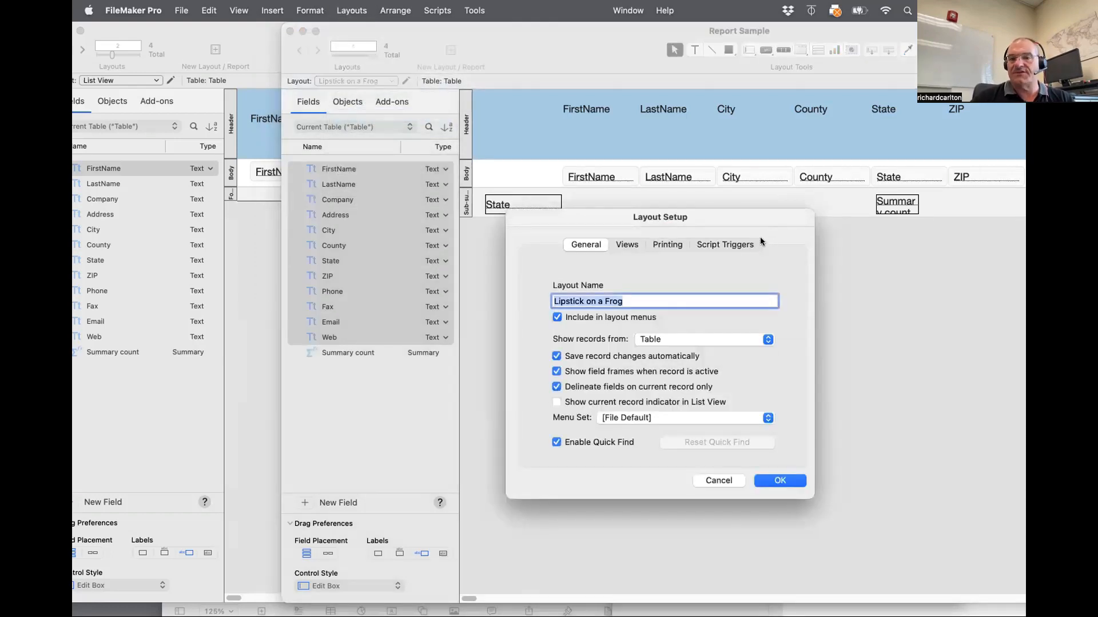
{"action": "left_click", "coordinate": [719, 479]}
Add a Footer part to the Lipstick on a Frog layout through Part Setup
{"action": "left_click", "coordinate": [349, 11]}
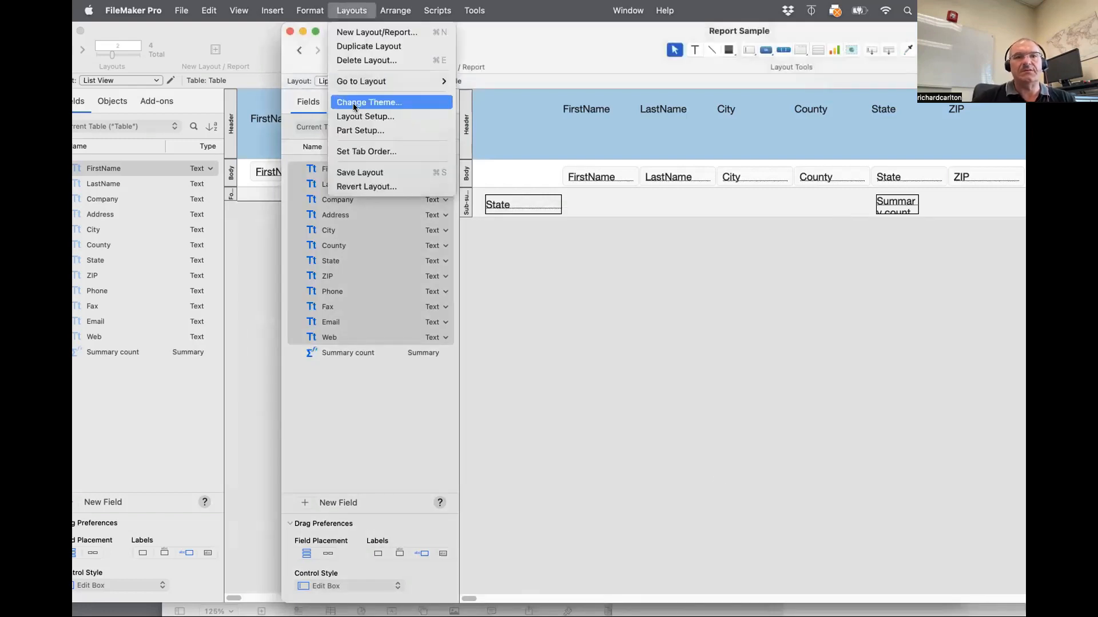
{"action": "left_click", "coordinate": [353, 132]}
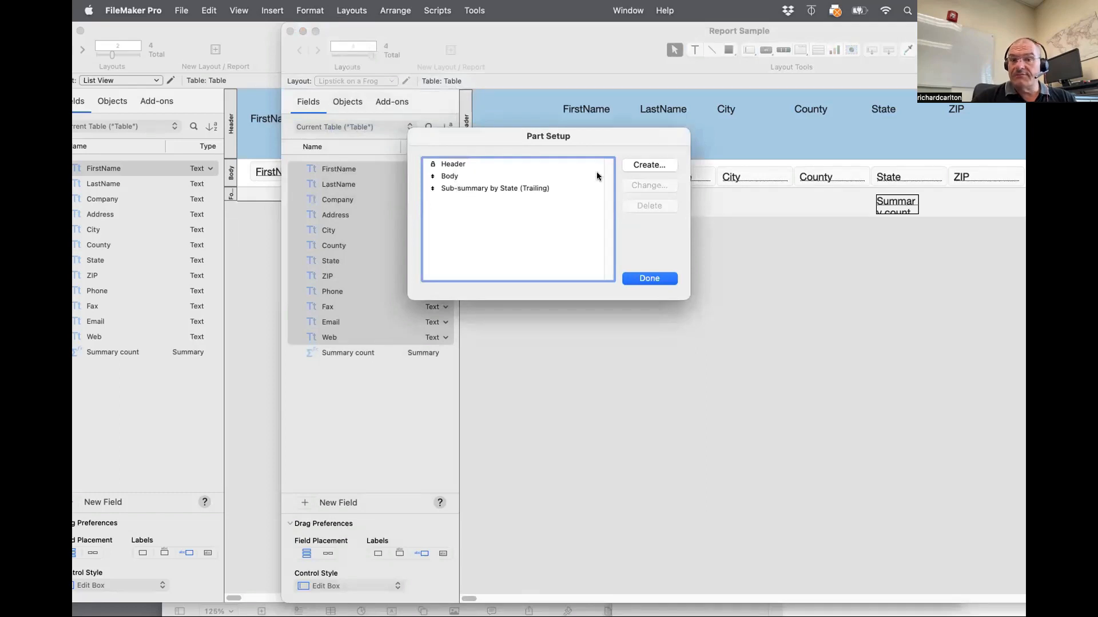
{"action": "left_click", "coordinate": [636, 165]}
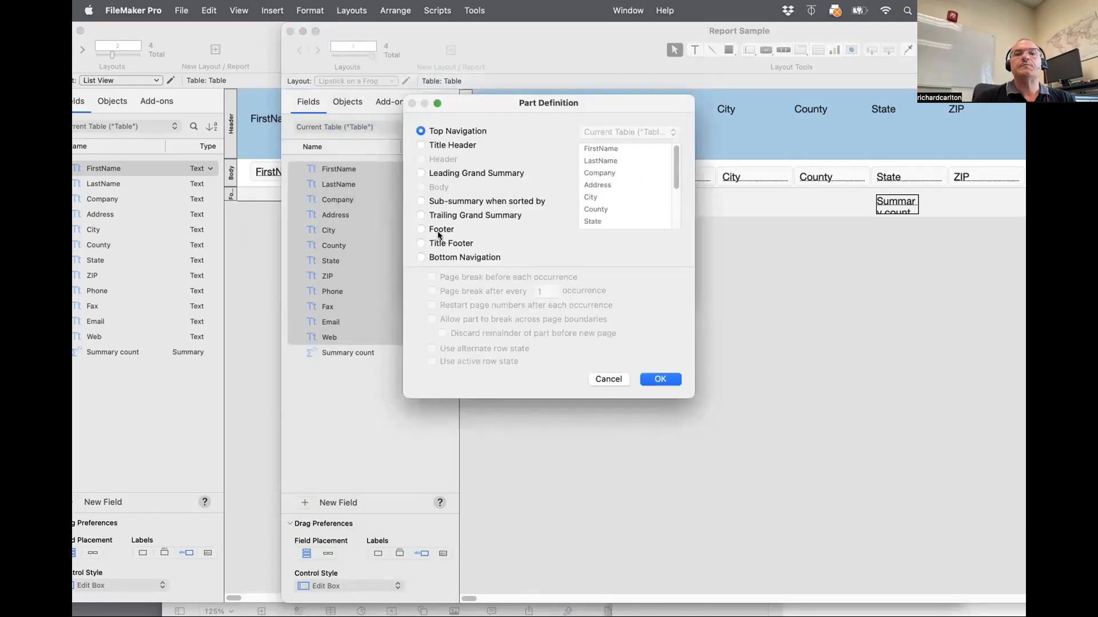
{"action": "left_click", "coordinate": [422, 229]}
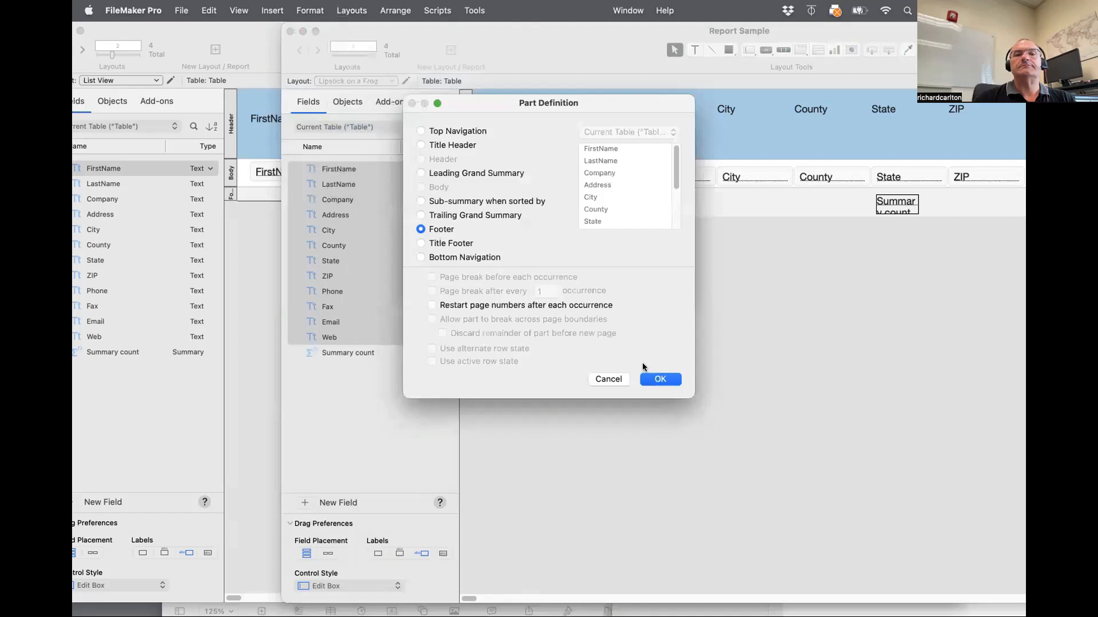
{"action": "left_click", "coordinate": [663, 378]}
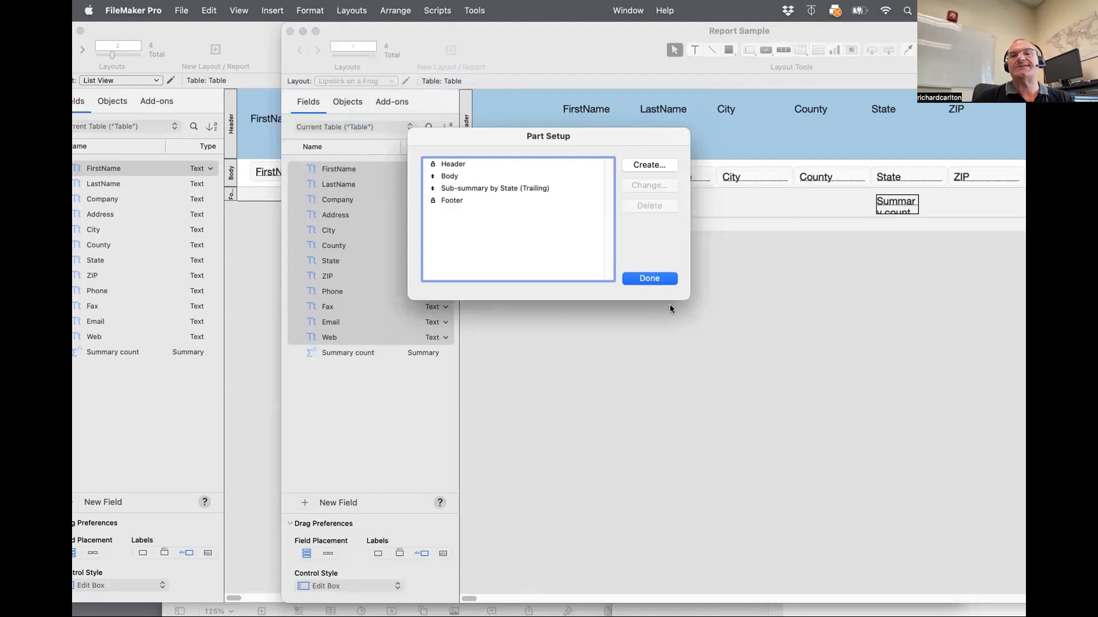
{"action": "left_click", "coordinate": [660, 279]}
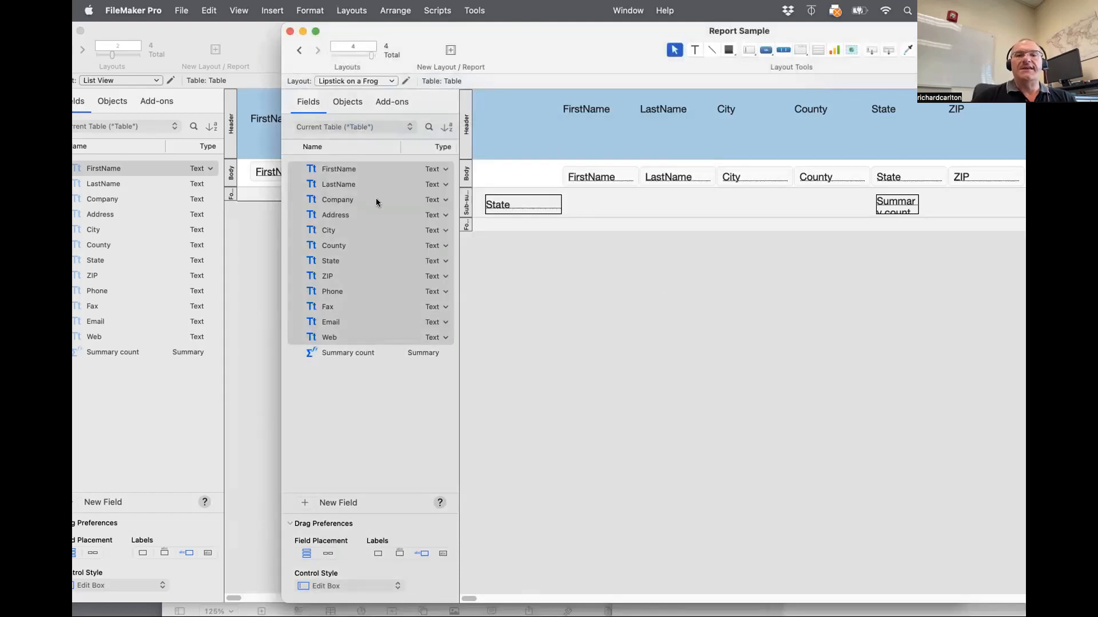
Compare the parts of the List View and Lipstick on a Frog layouts, and show both windows in Browse mode
{"action": "left_click", "coordinate": [263, 196]}
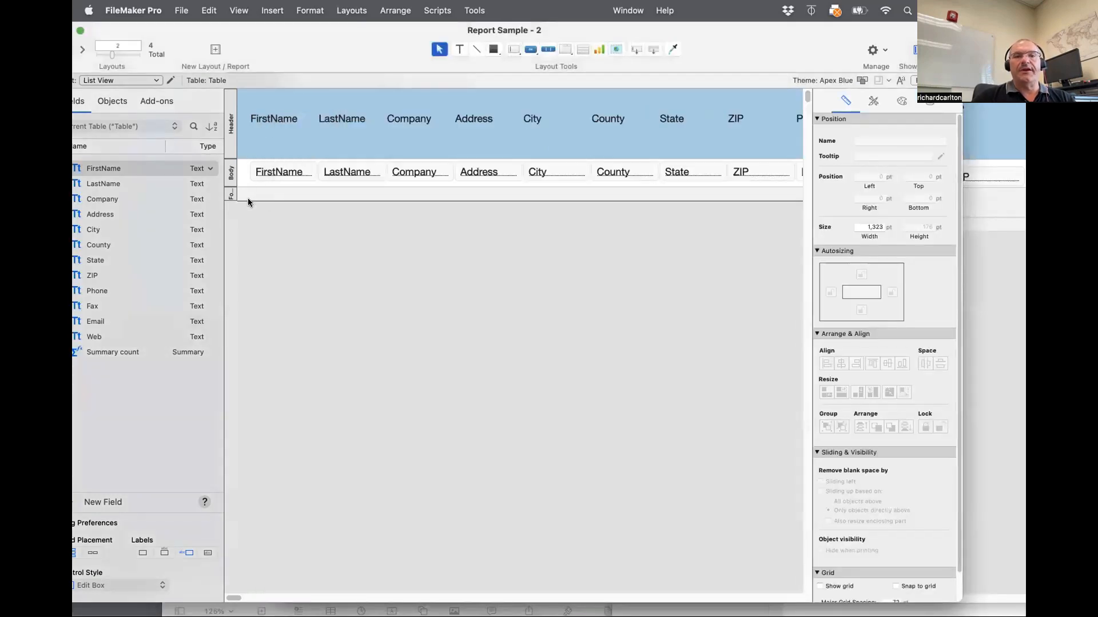
{"action": "left_click", "coordinate": [994, 256]}
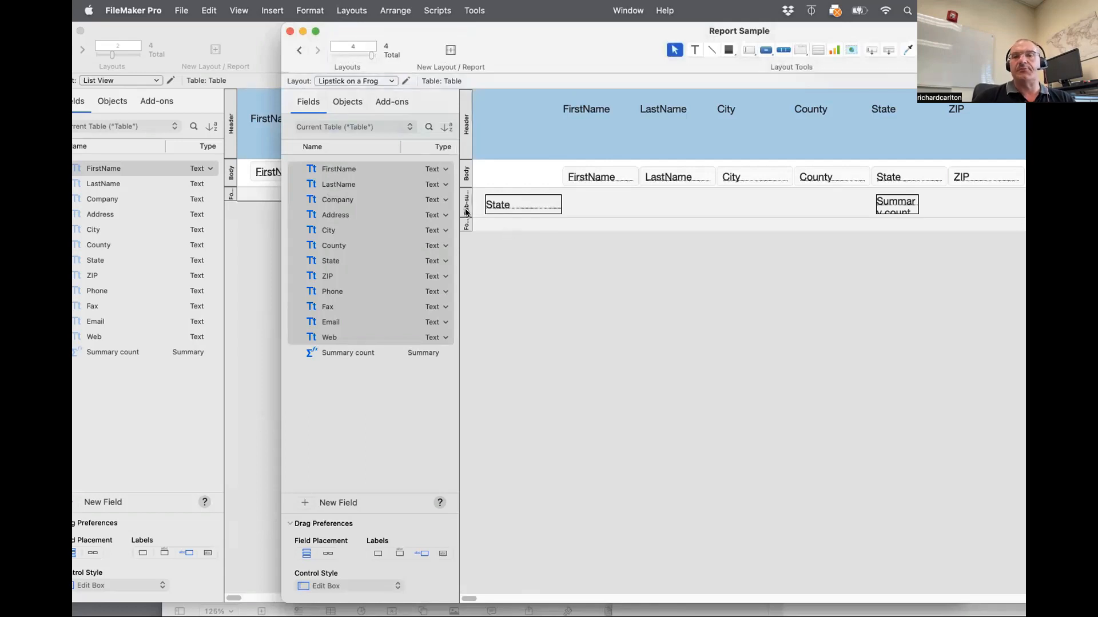
{"action": "left_click", "coordinate": [246, 238]}
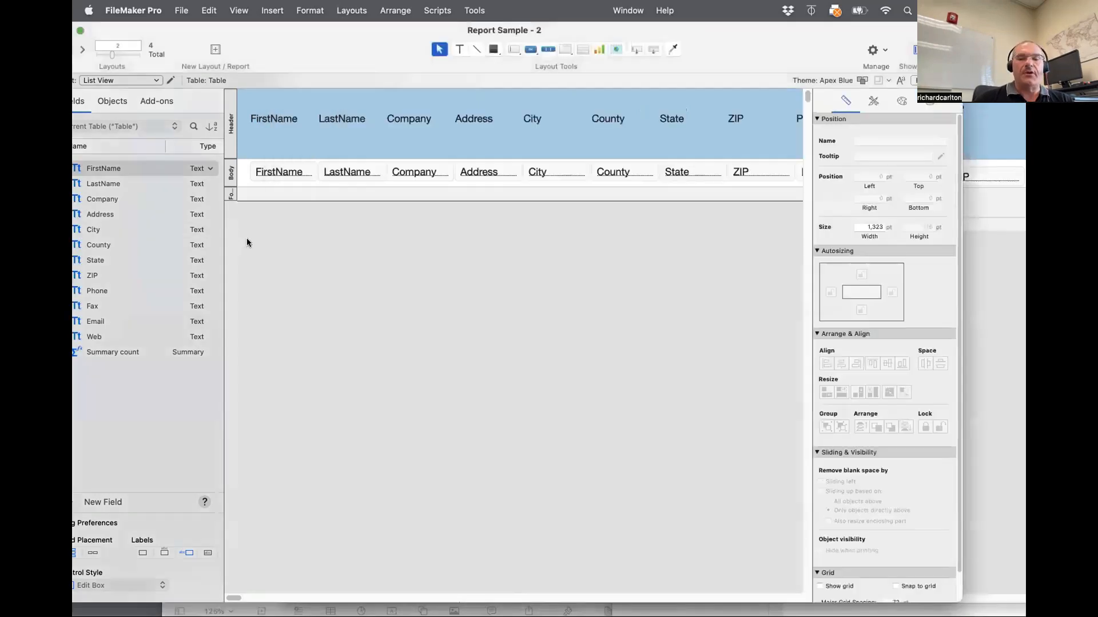
{"action": "key", "text": "super+b"}
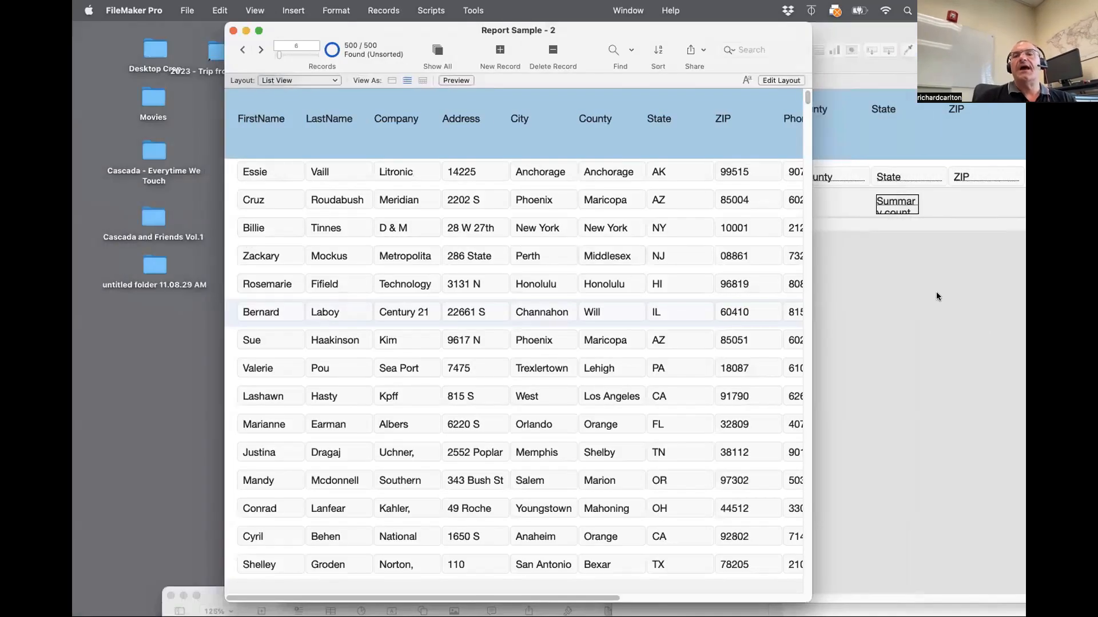
{"action": "left_click", "coordinate": [935, 292]}
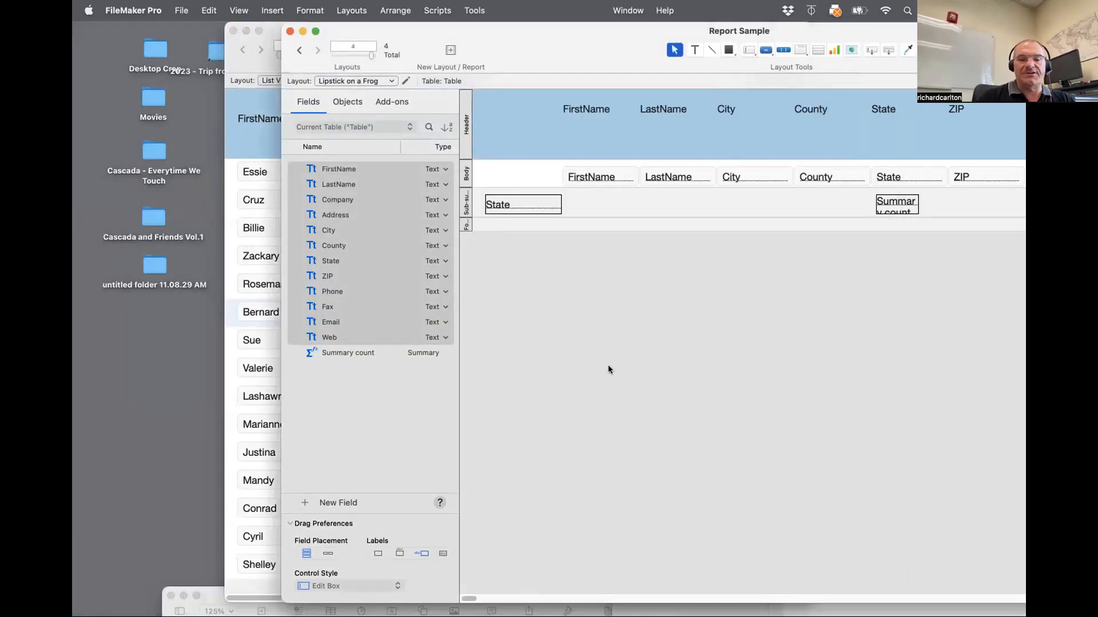
{"action": "key", "text": "super+b"}
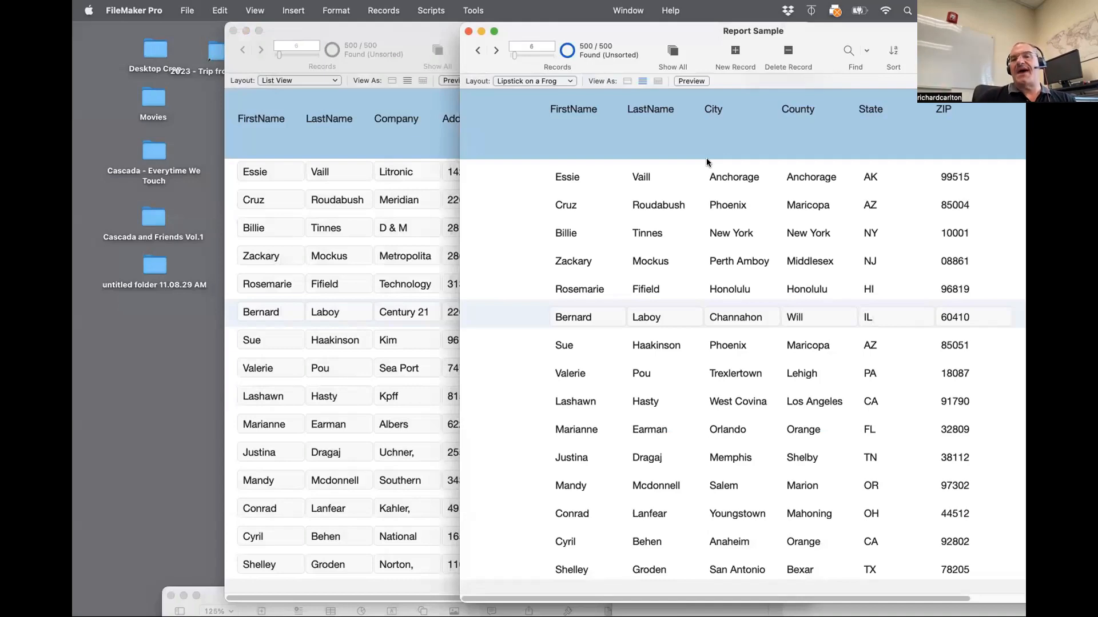
Check the sort field in the report layout's trailing sub-summary part definition, and return the window to Browse mode
{"action": "key", "text": "super+l"}
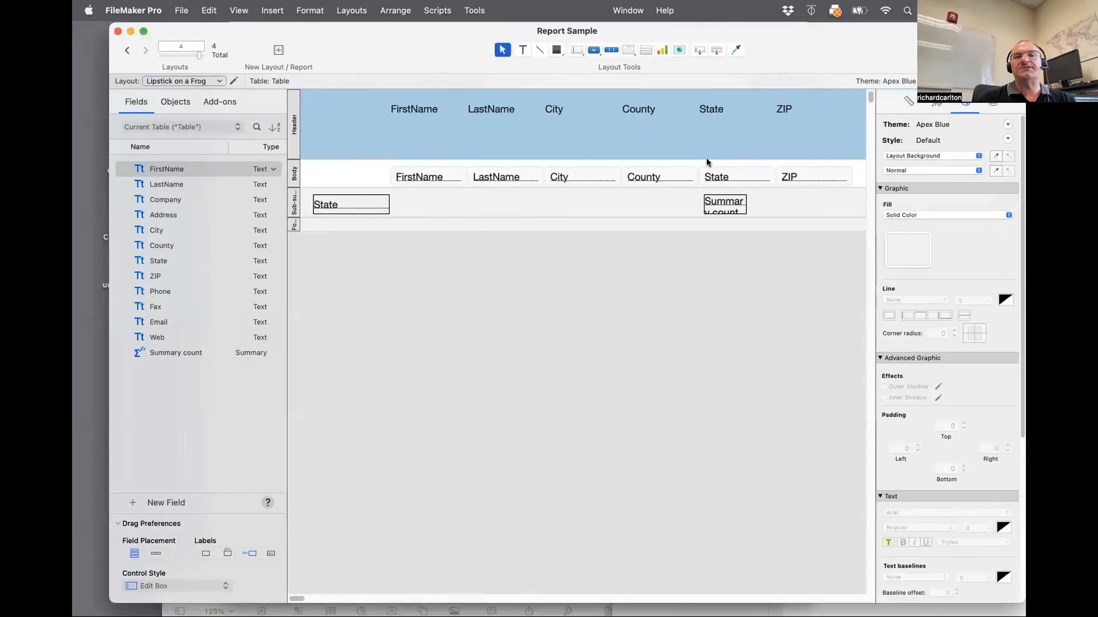
{"action": "left_click", "coordinate": [293, 206]}
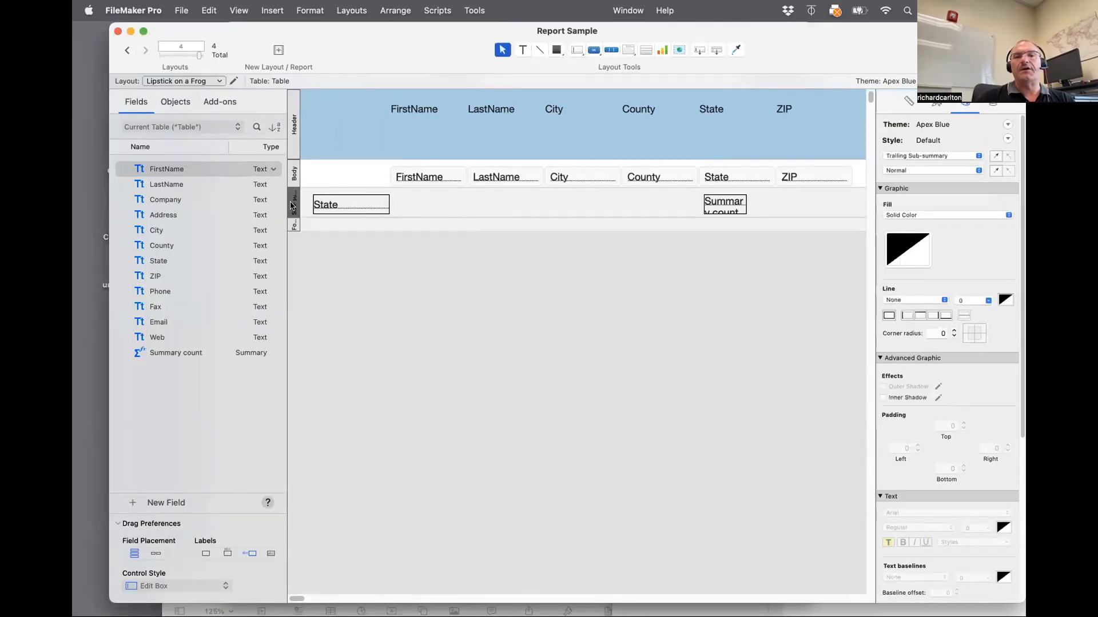
{"action": "double_click", "coordinate": [293, 206]}
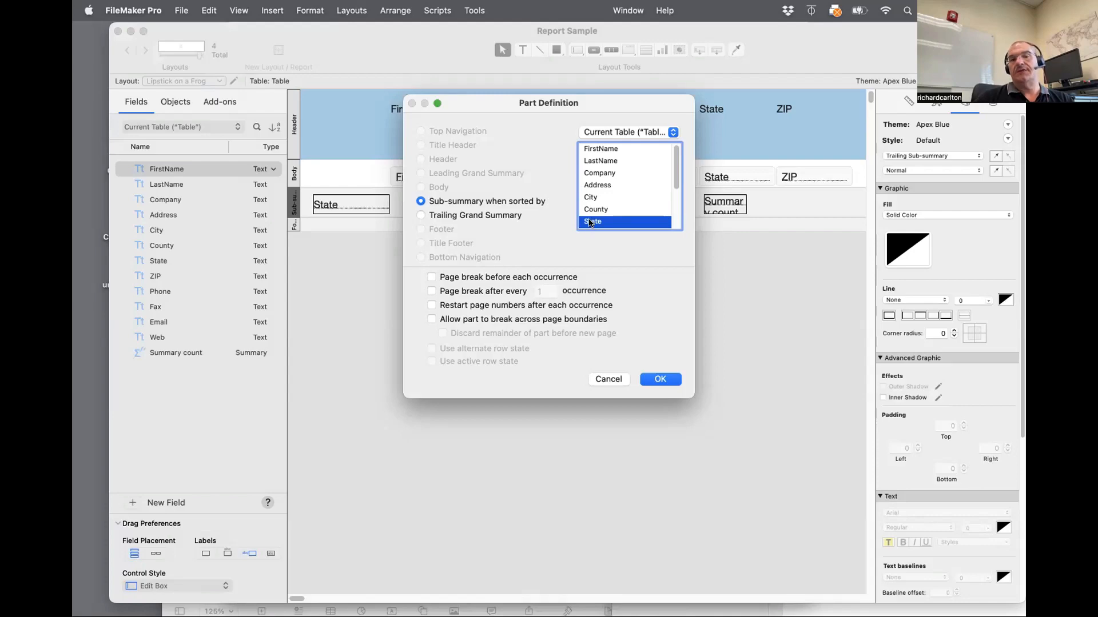
{"action": "key", "text": "Return"}
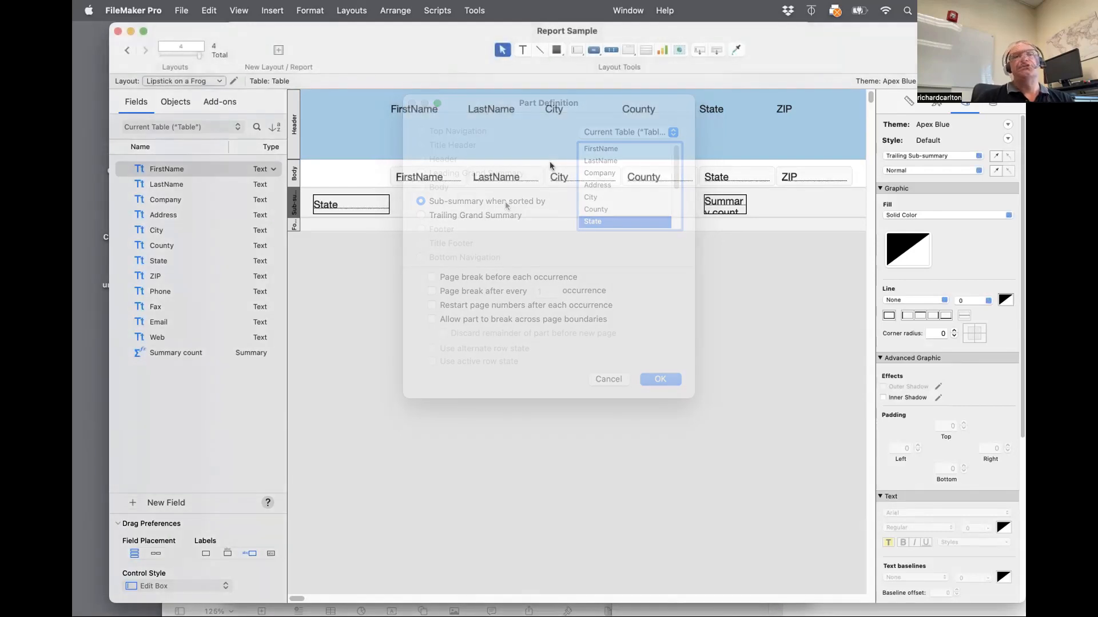
{"action": "key", "text": "super+b"}
{"action": "left_click", "coordinate": [332, 146]}
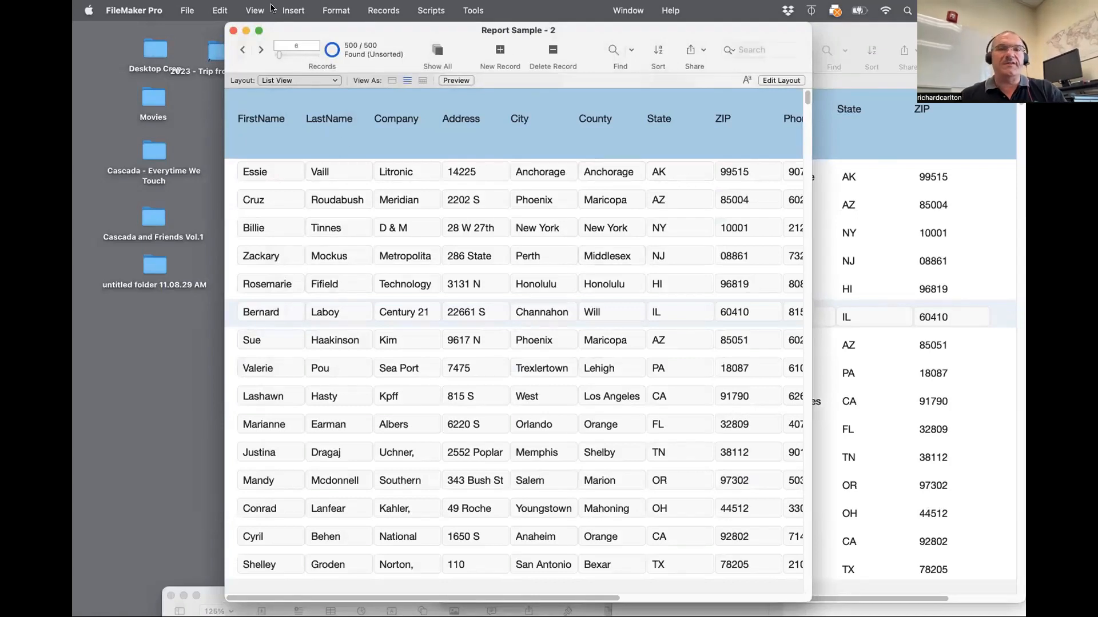
{"action": "left_click", "coordinate": [349, 7]}
{"action": "mouse_move", "coordinate": [383, 10]}
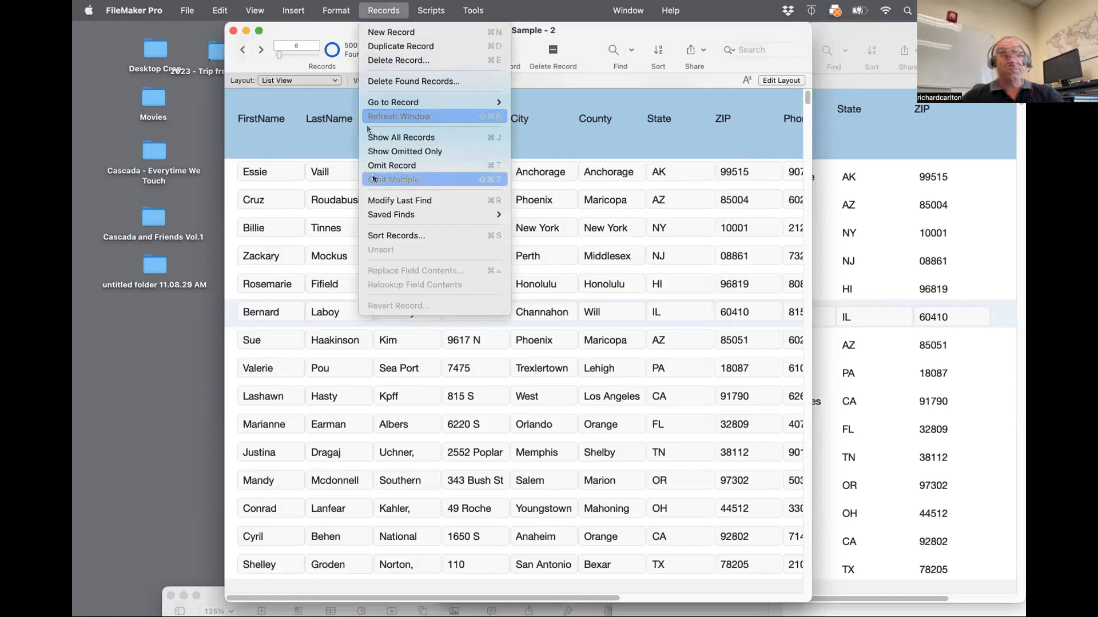
{"action": "left_click", "coordinate": [377, 237]}
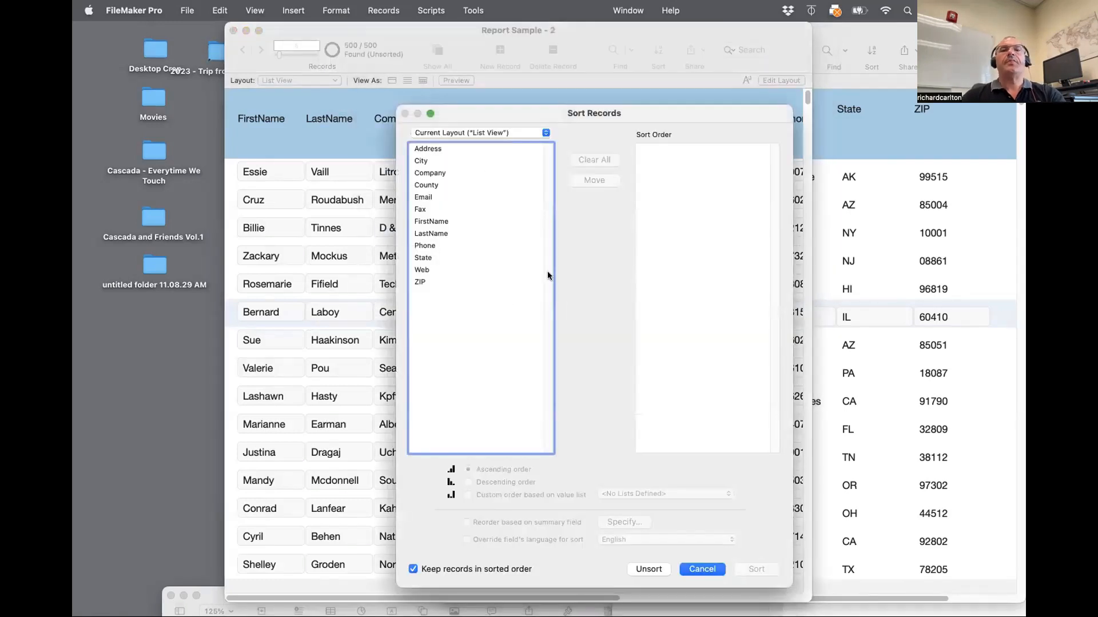
{"action": "key", "text": "Escape"}
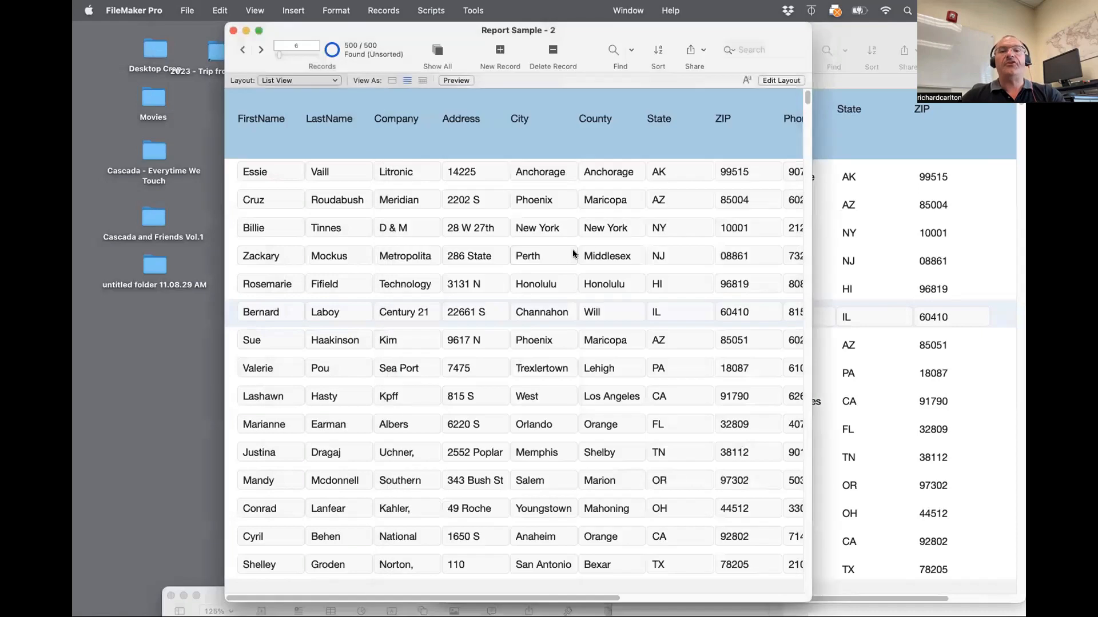
Sort the records in the List View window by State in ascending order and look through the sorted list
{"action": "right_click", "coordinate": [666, 172]}
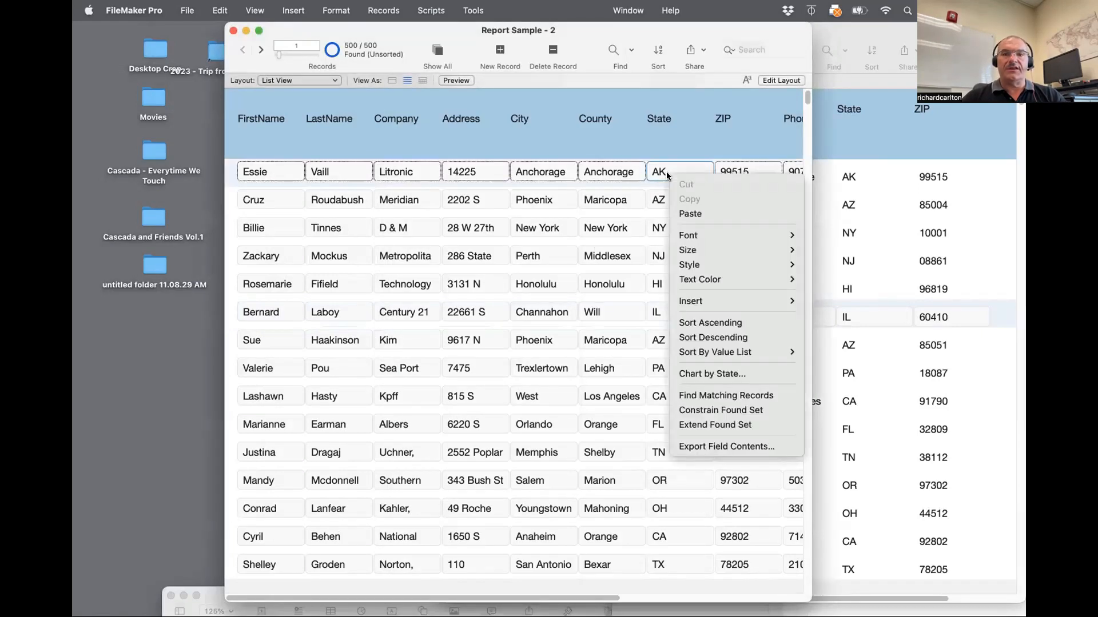
{"action": "left_click", "coordinate": [721, 324]}
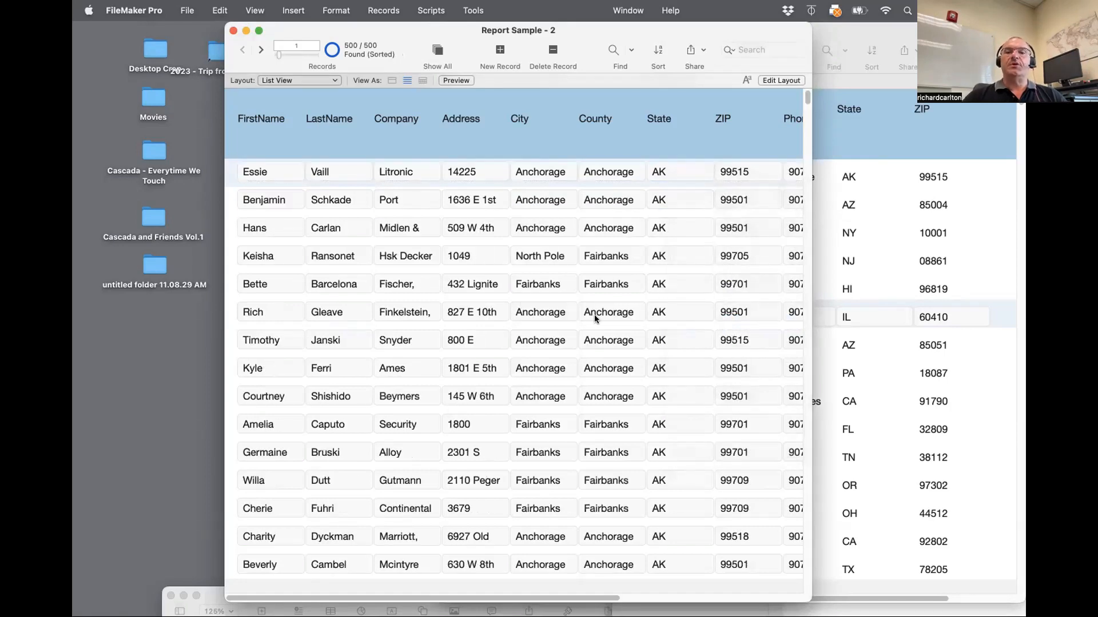
{"action": "scroll", "coordinate": [658, 520], "scroll_direction": "down", "scroll_amount": 20}
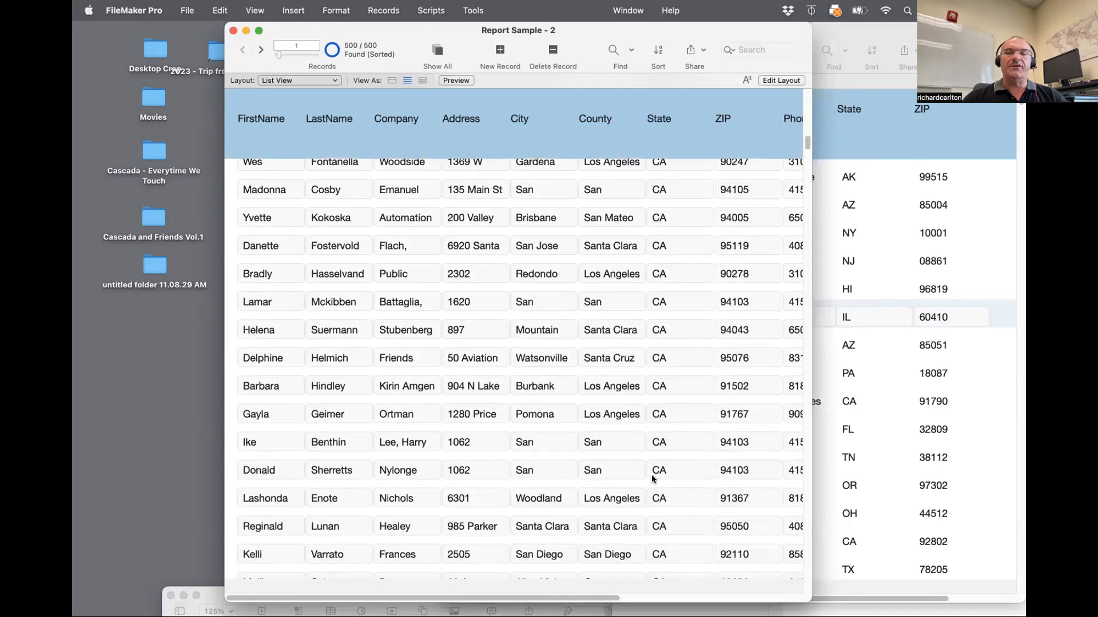
Sort the Lipstick on a Frog window's records by State in ascending order and look through the State subtotal rows
{"action": "left_click", "coordinate": [987, 332]}
{"action": "left_click", "coordinate": [851, 176]}
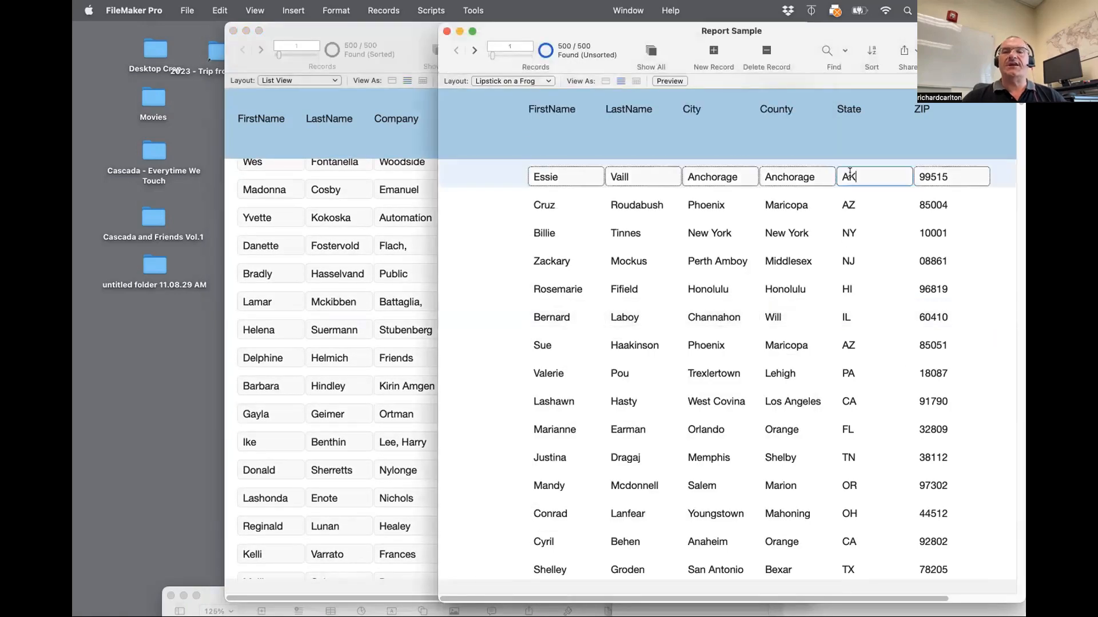
{"action": "right_click", "coordinate": [850, 173]}
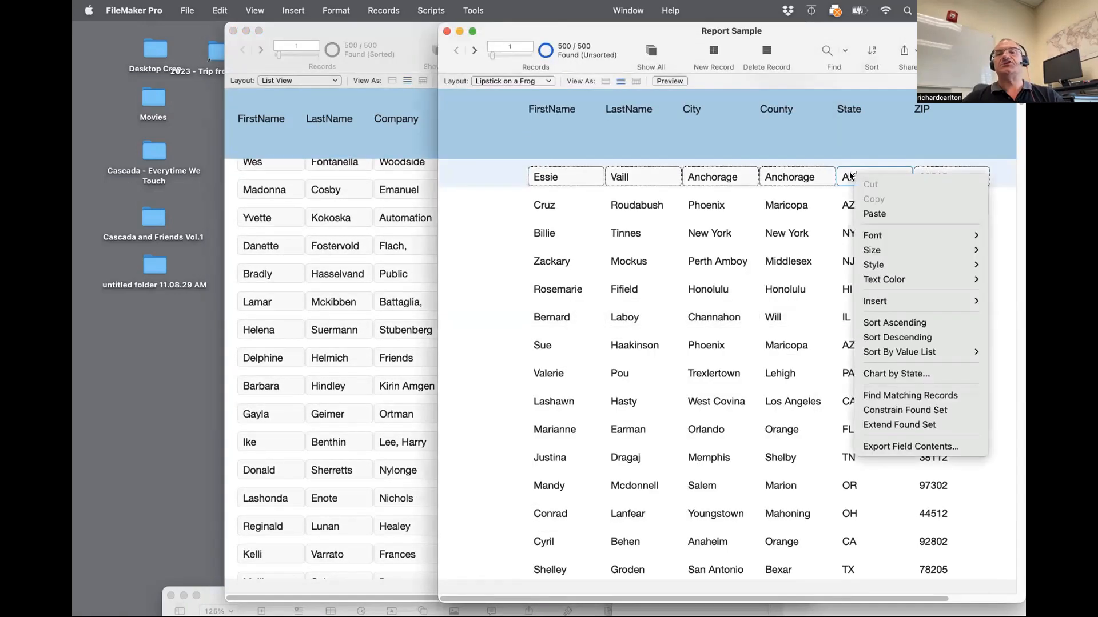
{"action": "left_click", "coordinate": [916, 324]}
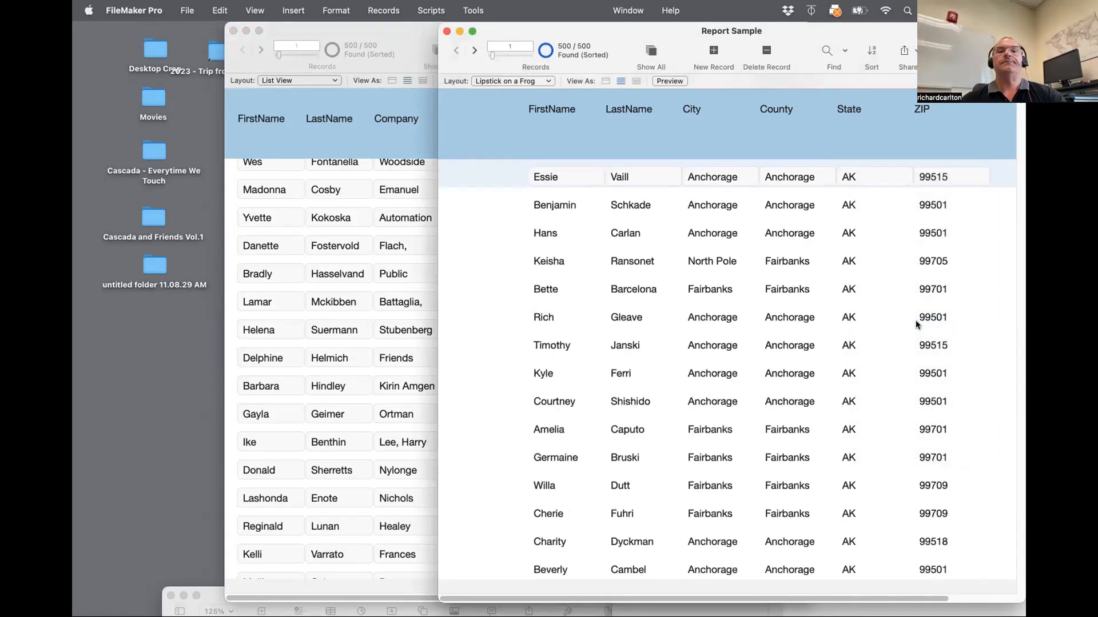
{"action": "scroll", "coordinate": [916, 324], "scroll_direction": "down", "scroll_amount": 5}
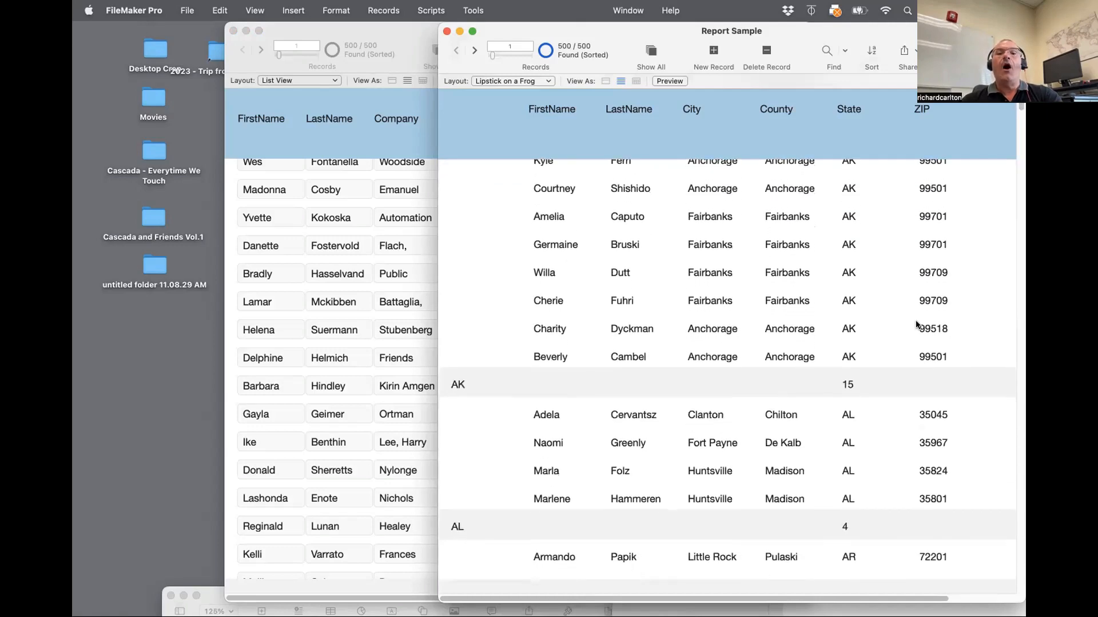
{"action": "scroll", "coordinate": [916, 324], "scroll_direction": "down", "scroll_amount": 4}
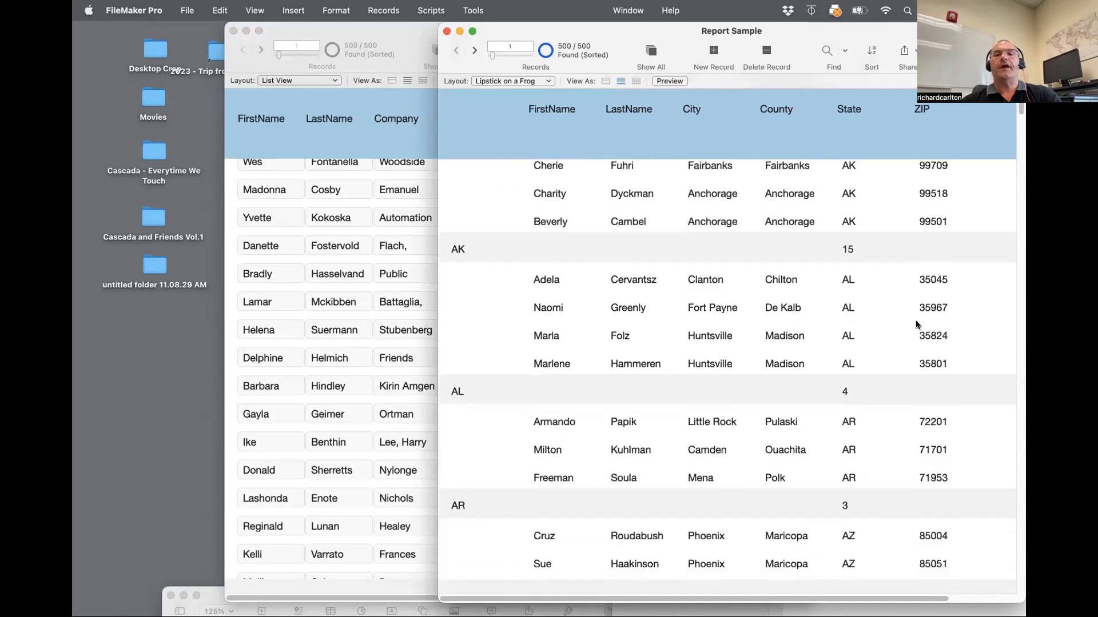
{"action": "scroll", "coordinate": [915, 322], "scroll_direction": "up", "scroll_amount": 10}
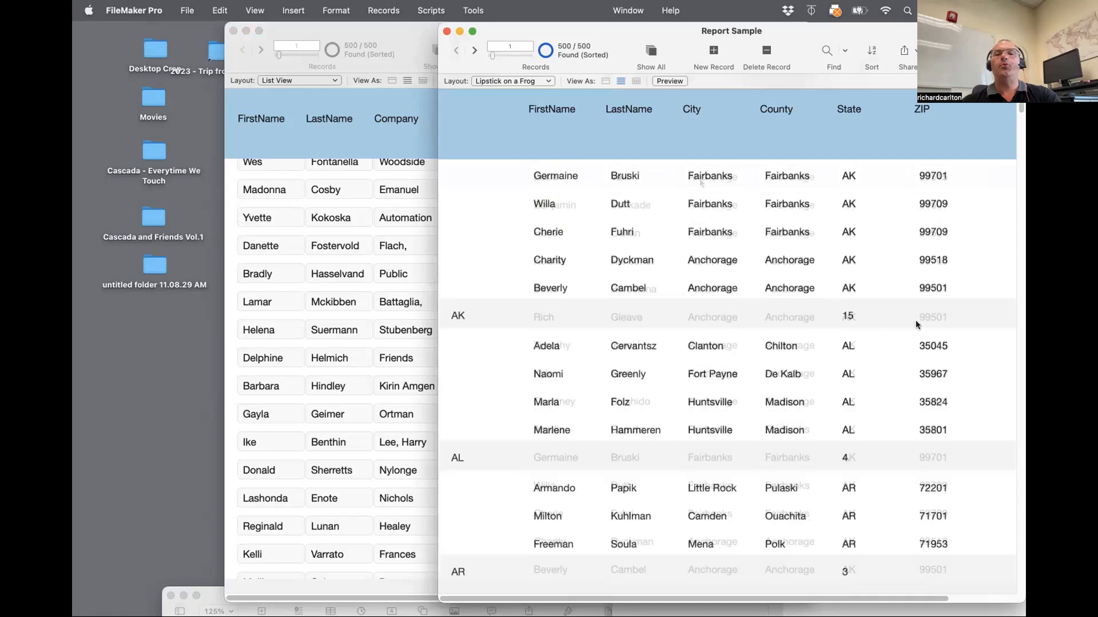
{"action": "scroll", "coordinate": [699, 184], "scroll_direction": "down", "scroll_amount": 7}
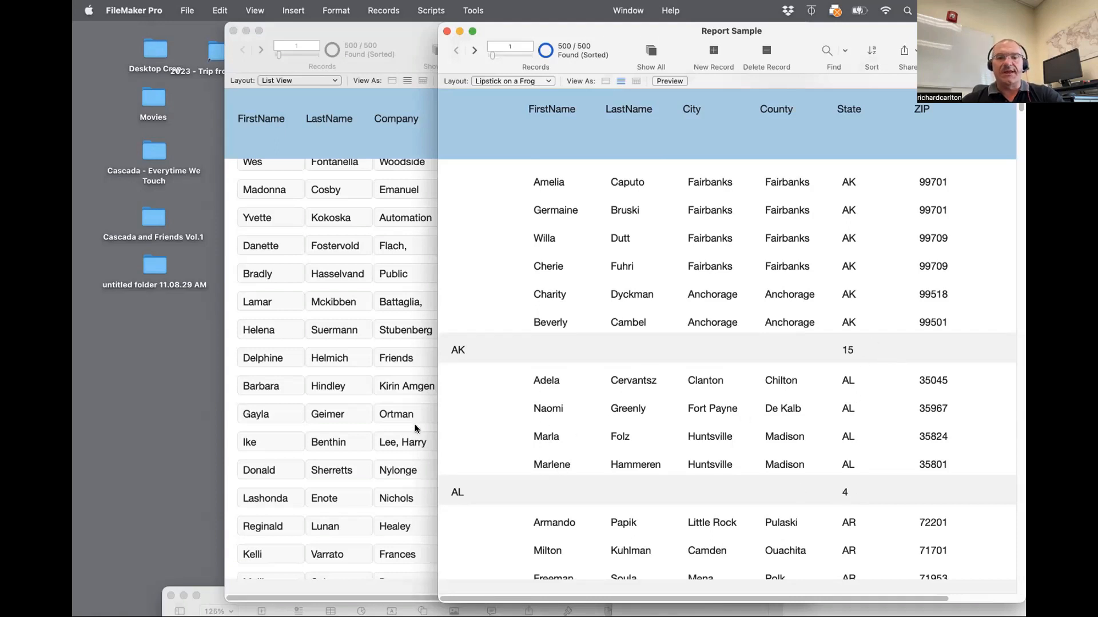
Compare the State-sorted records in the List View window with the grouped rows in the report window
{"action": "left_click", "coordinate": [366, 425]}
{"action": "scroll", "coordinate": [735, 423], "scroll_direction": "up", "scroll_amount": 15}
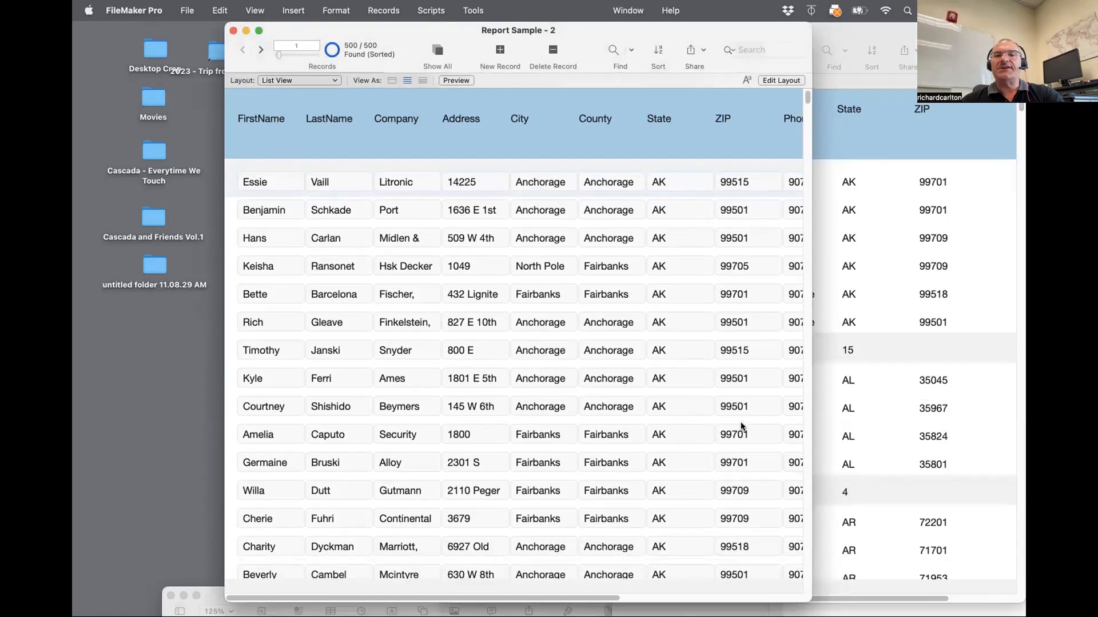
{"action": "scroll", "coordinate": [733, 313], "scroll_direction": "down", "scroll_amount": 5}
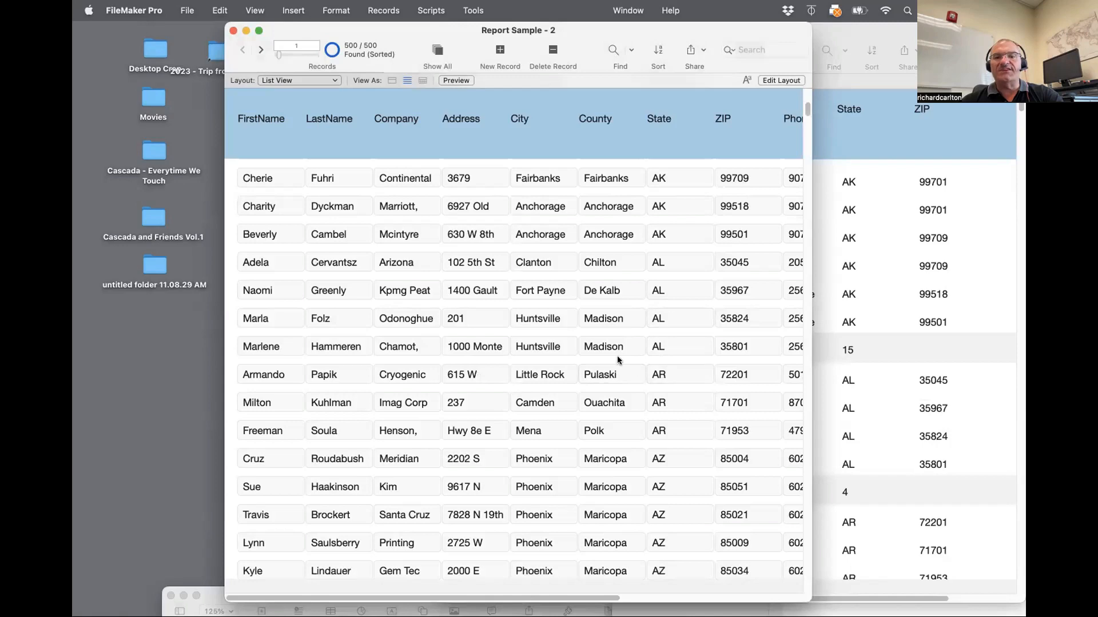
{"action": "left_click", "coordinate": [898, 352]}
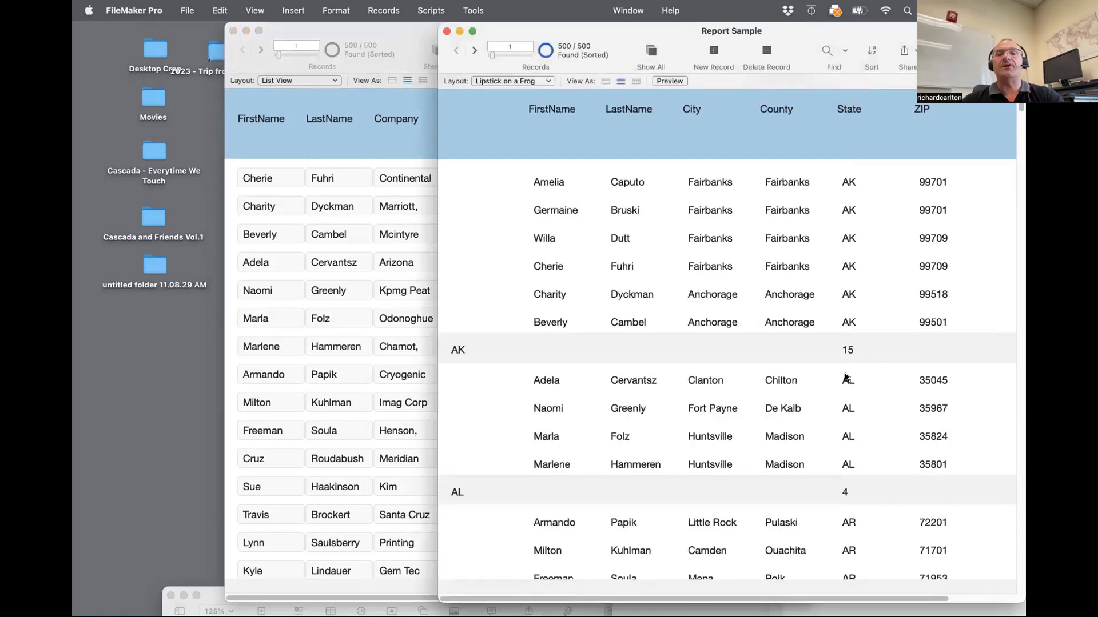
Check the definition of the Summary count field used in the report layout's sub-summary part, leaving the database unchanged
{"action": "key", "text": "super+l"}
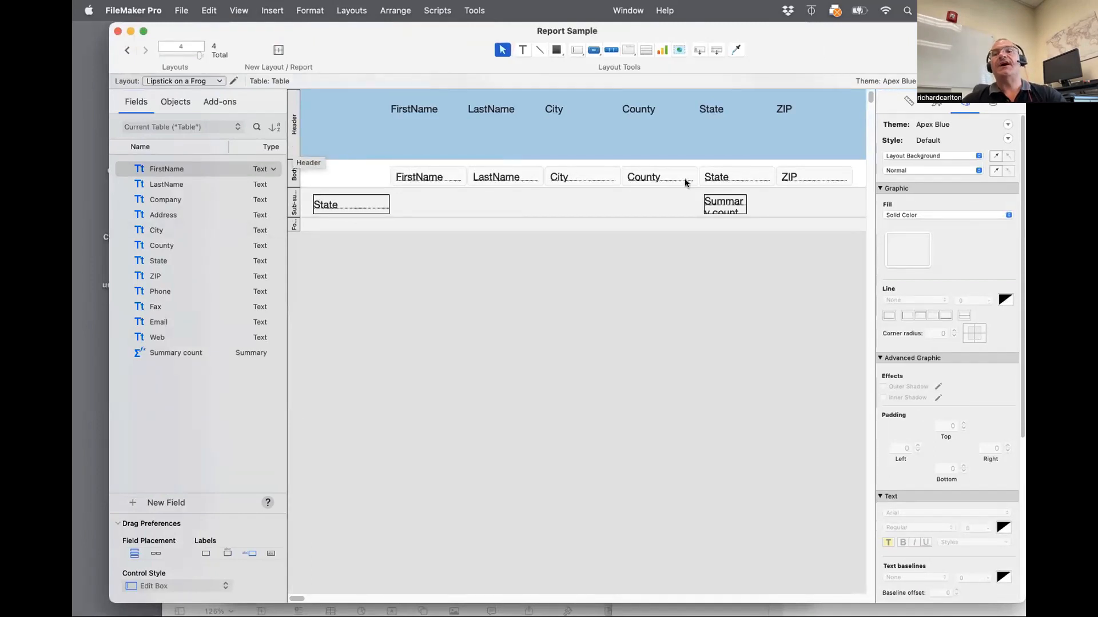
{"action": "left_click", "coordinate": [709, 200]}
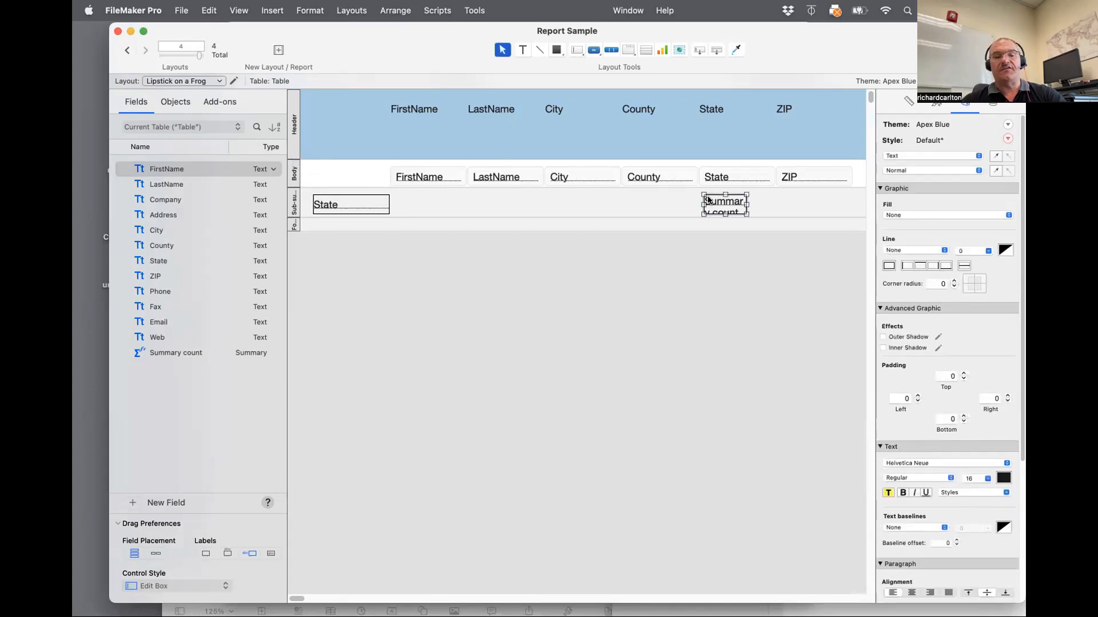
{"action": "key", "text": "super+shift+d"}
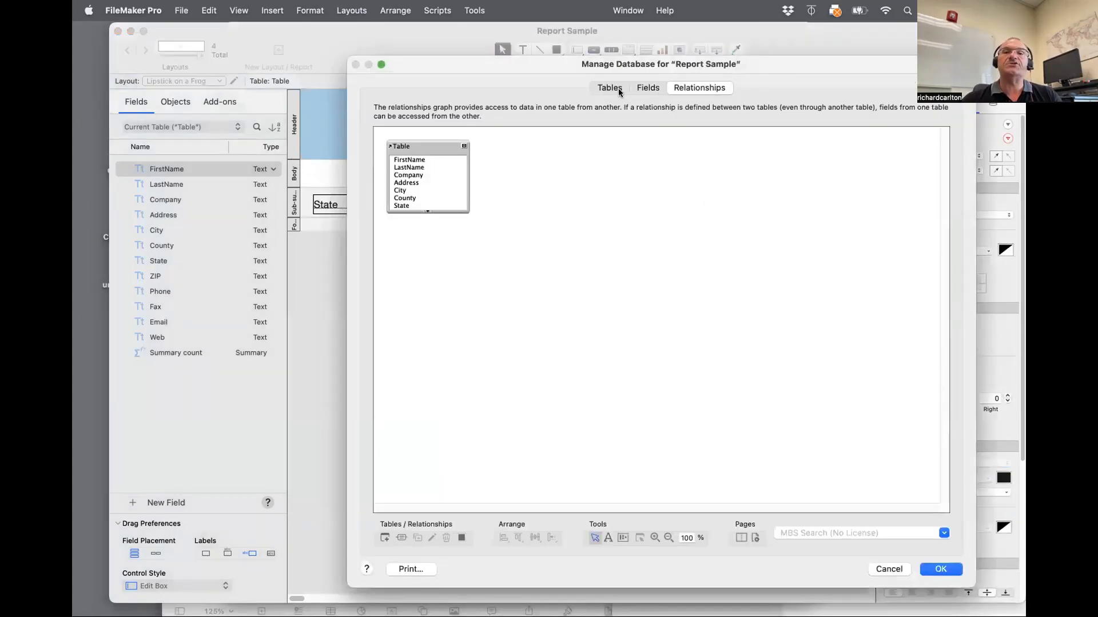
{"action": "left_click", "coordinate": [645, 88]}
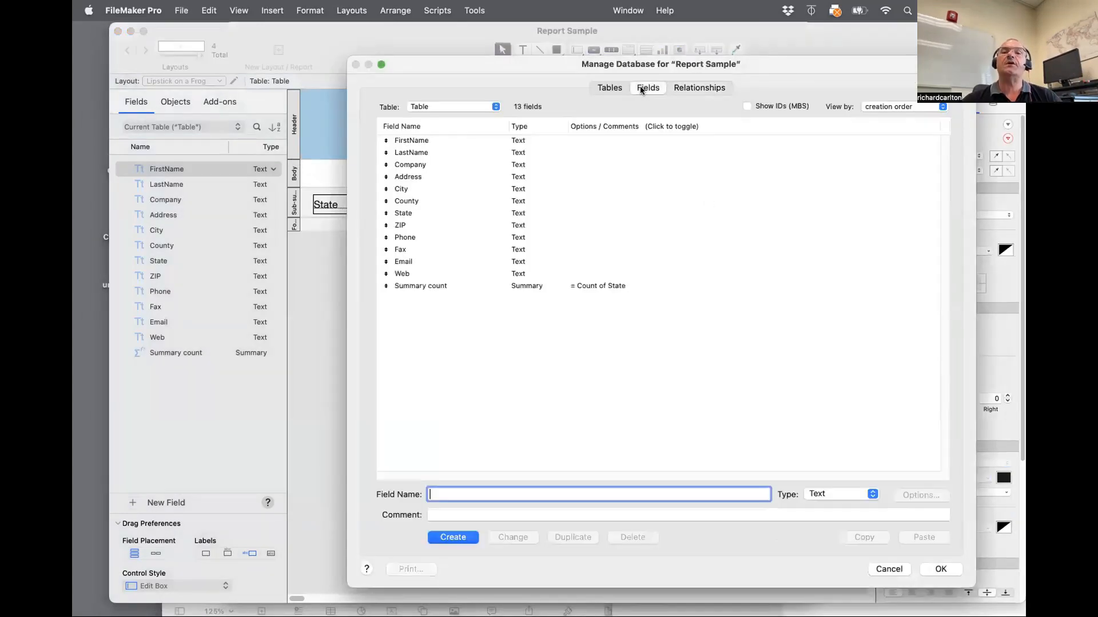
{"action": "left_click", "coordinate": [532, 287]}
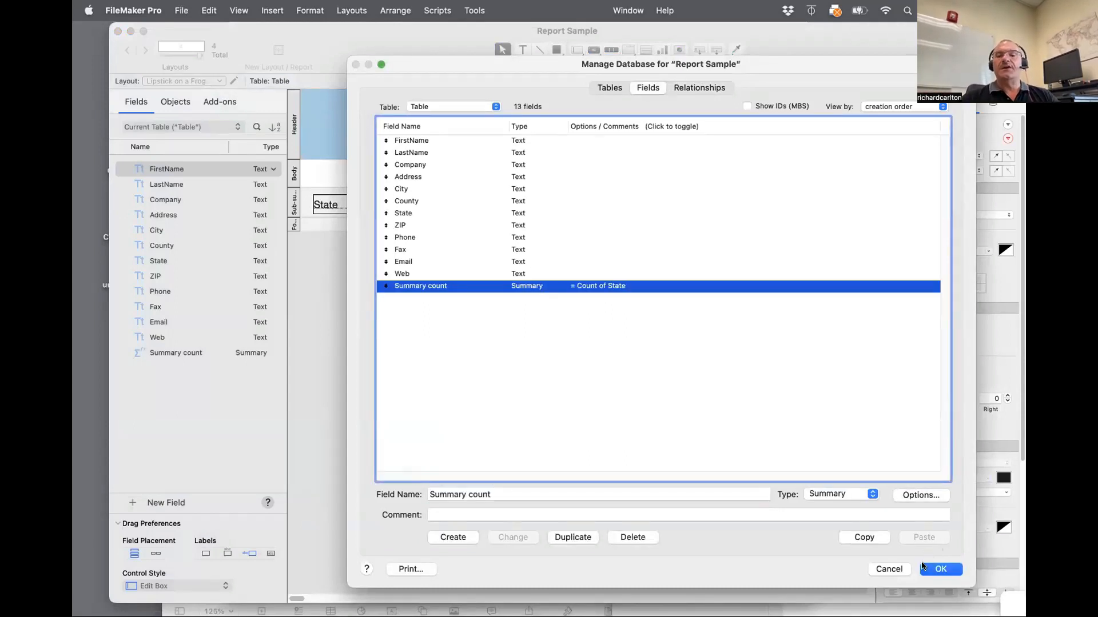
{"action": "left_click", "coordinate": [889, 569]}
{"action": "key", "text": "Return"}
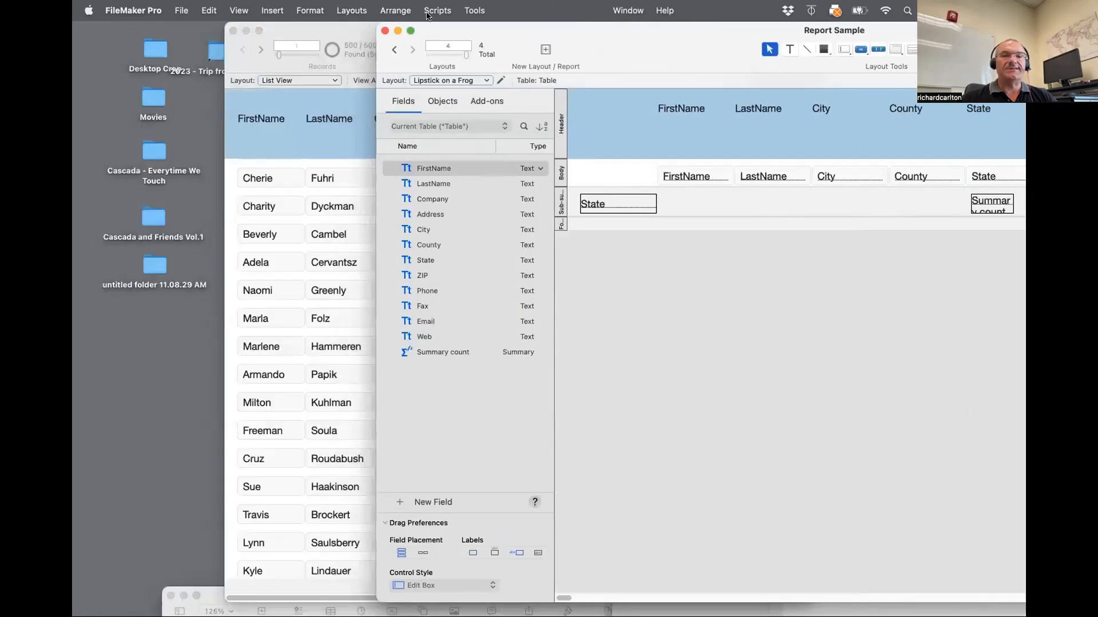
Add a sub-summary part sorted by State to the List View layout, printed below the records it summarizes, and make the part taller
{"action": "left_click_drag", "start_coordinate": [333, 31], "coordinate": [244, 16]}
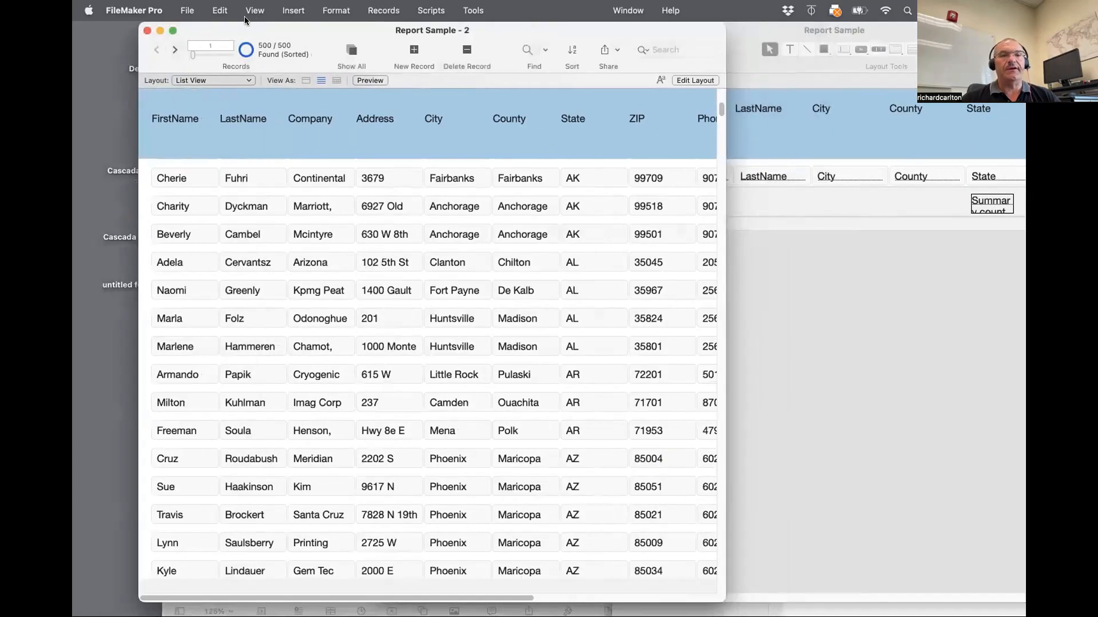
{"action": "key", "text": "super+l"}
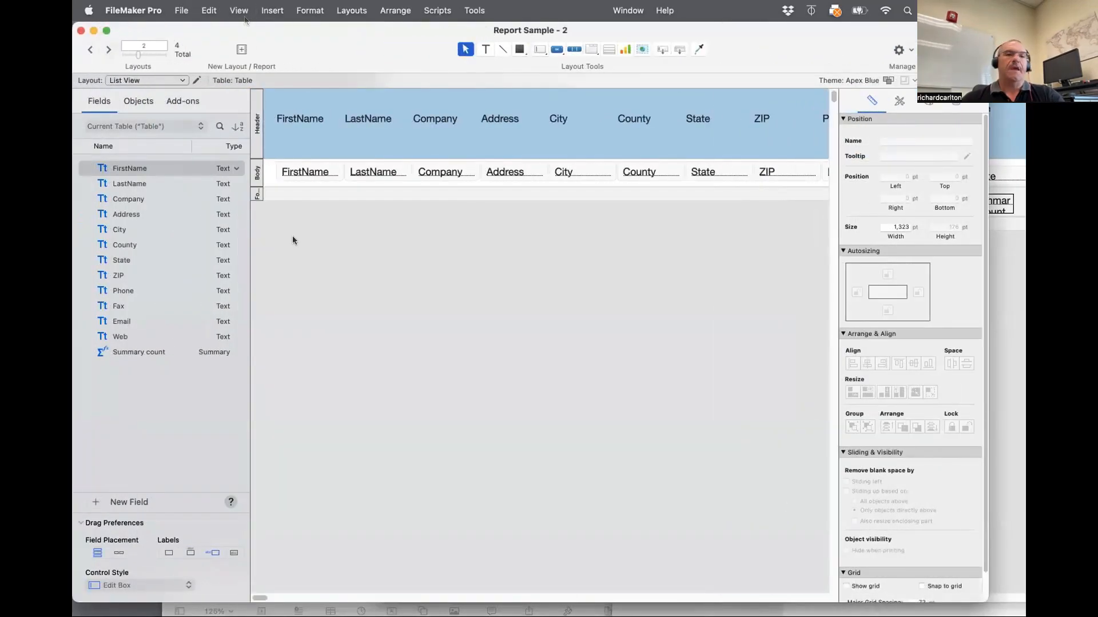
{"action": "left_click", "coordinate": [346, 11]}
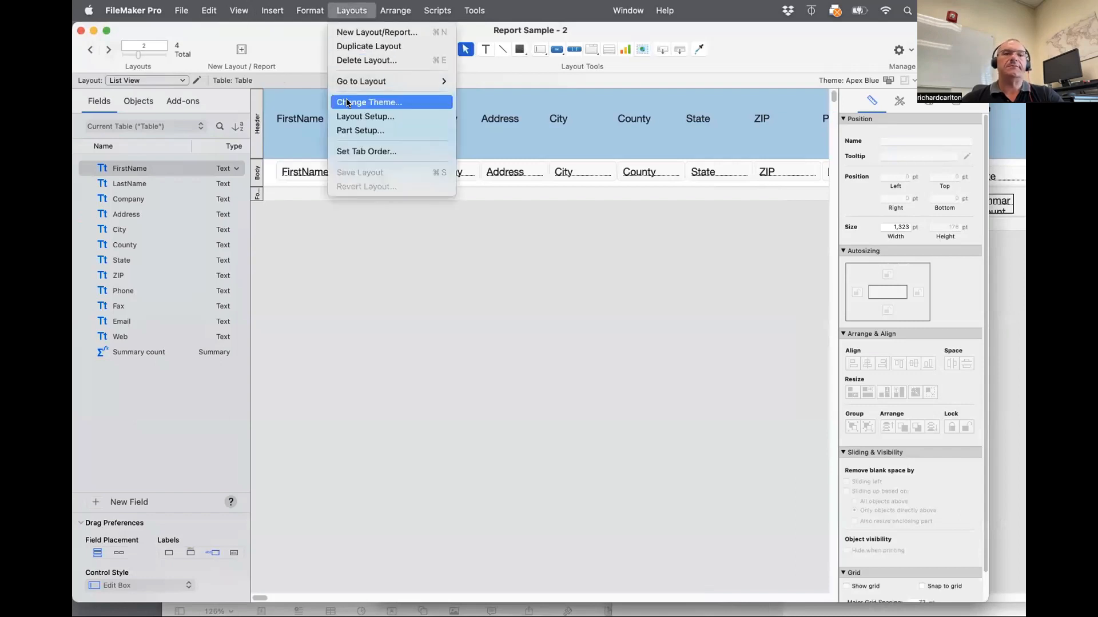
{"action": "left_click", "coordinate": [351, 131]}
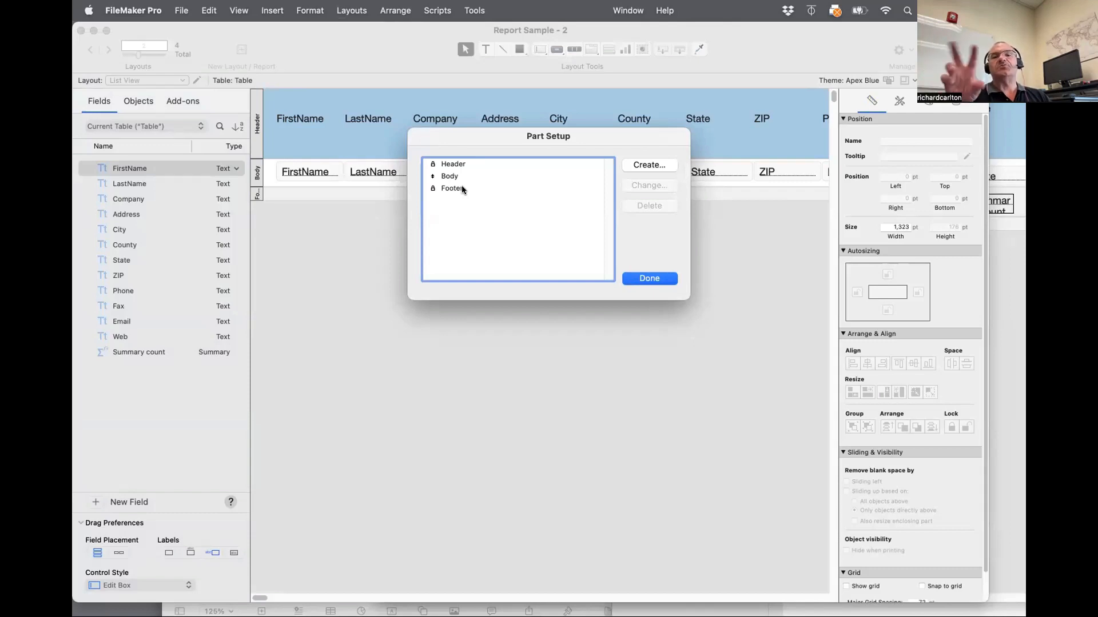
{"action": "left_click", "coordinate": [643, 163]}
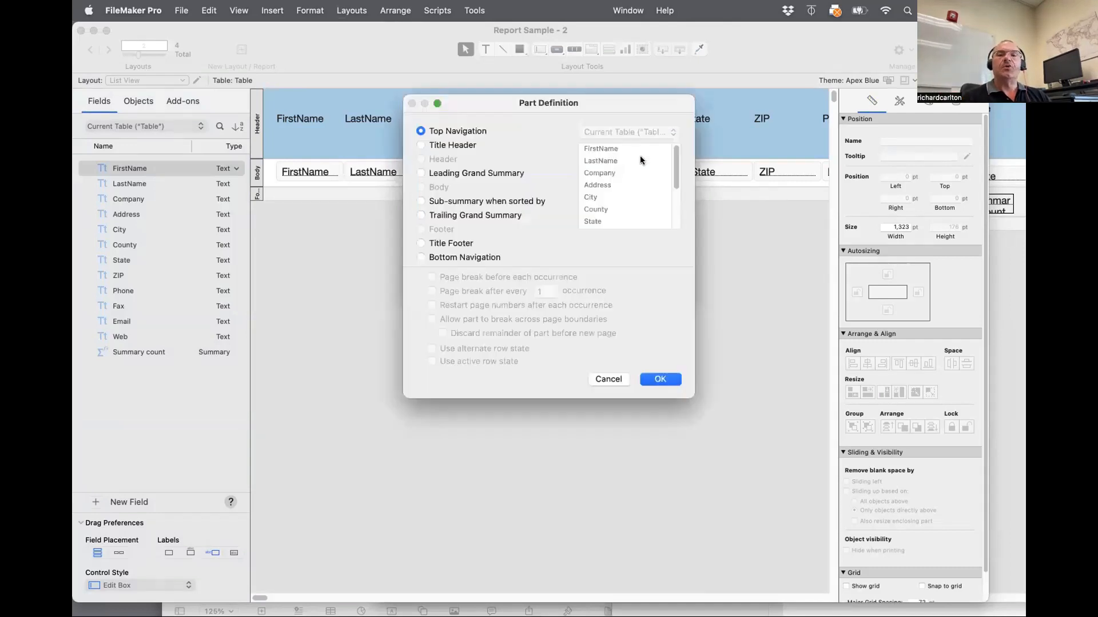
{"action": "left_click", "coordinate": [453, 202]}
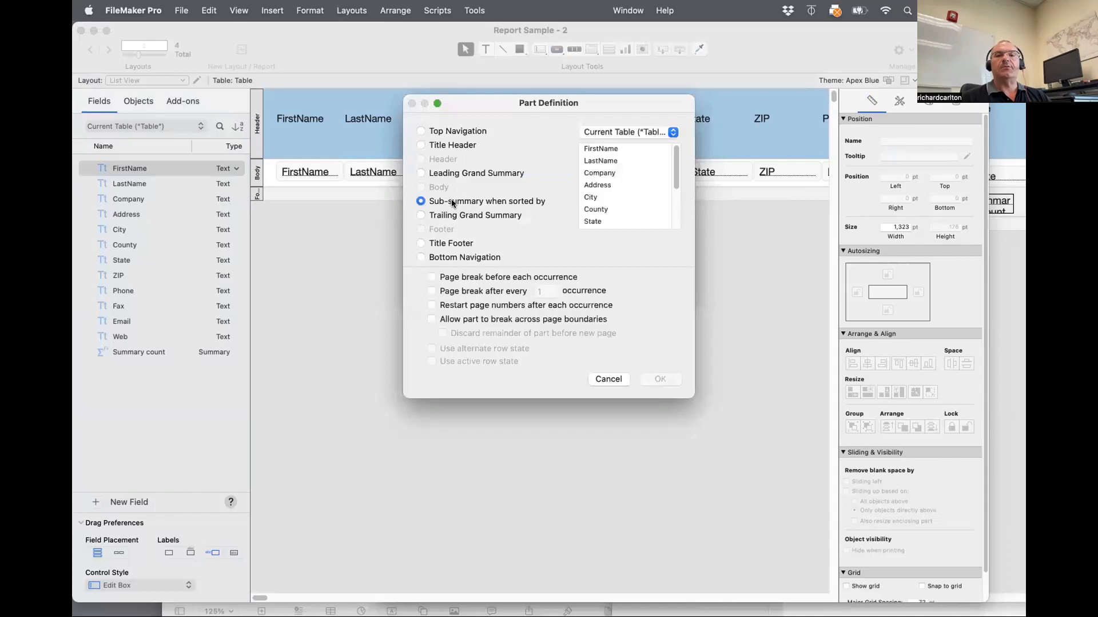
{"action": "left_click", "coordinate": [586, 221]}
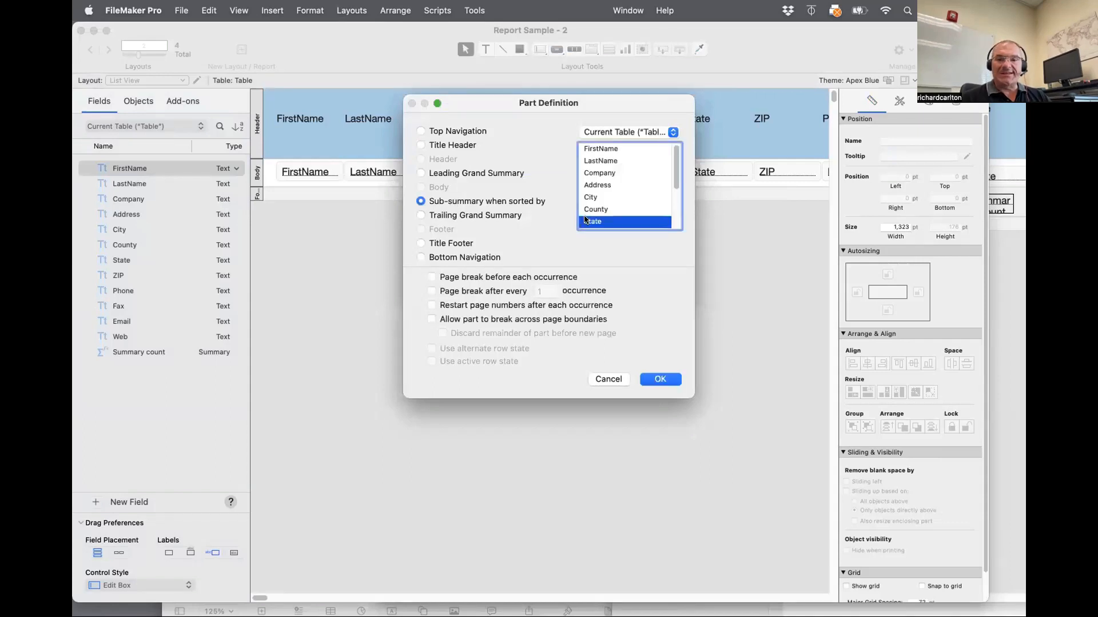
{"action": "left_click", "coordinate": [657, 380]}
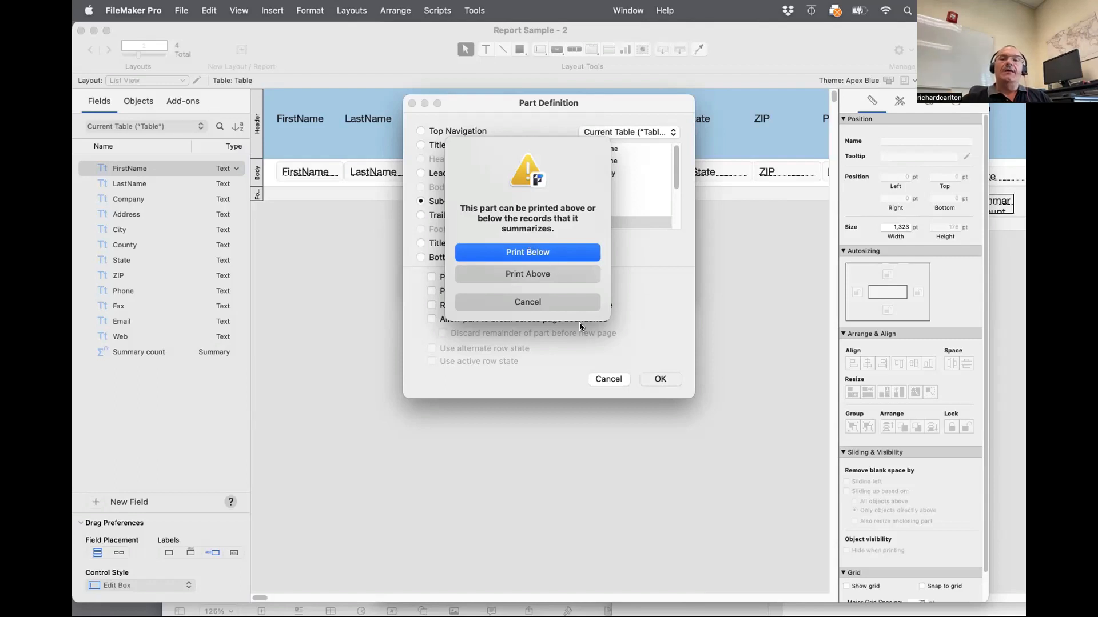
{"action": "left_click", "coordinate": [541, 259]}
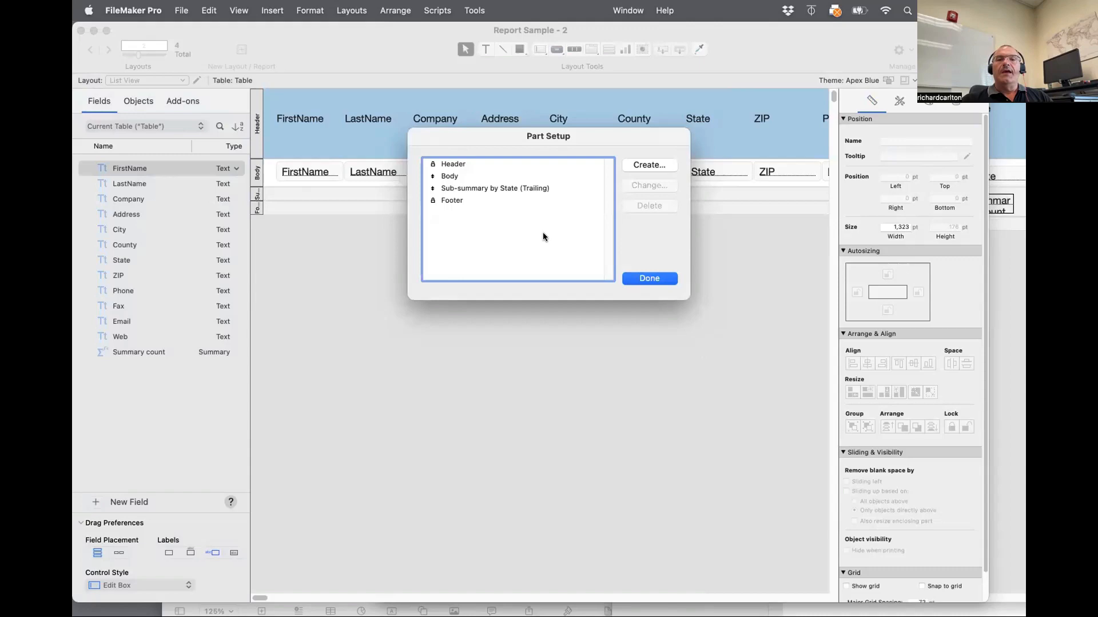
{"action": "left_click", "coordinate": [660, 279]}
{"action": "left_click_drag", "start_coordinate": [426, 54], "coordinate": [417, 7]}
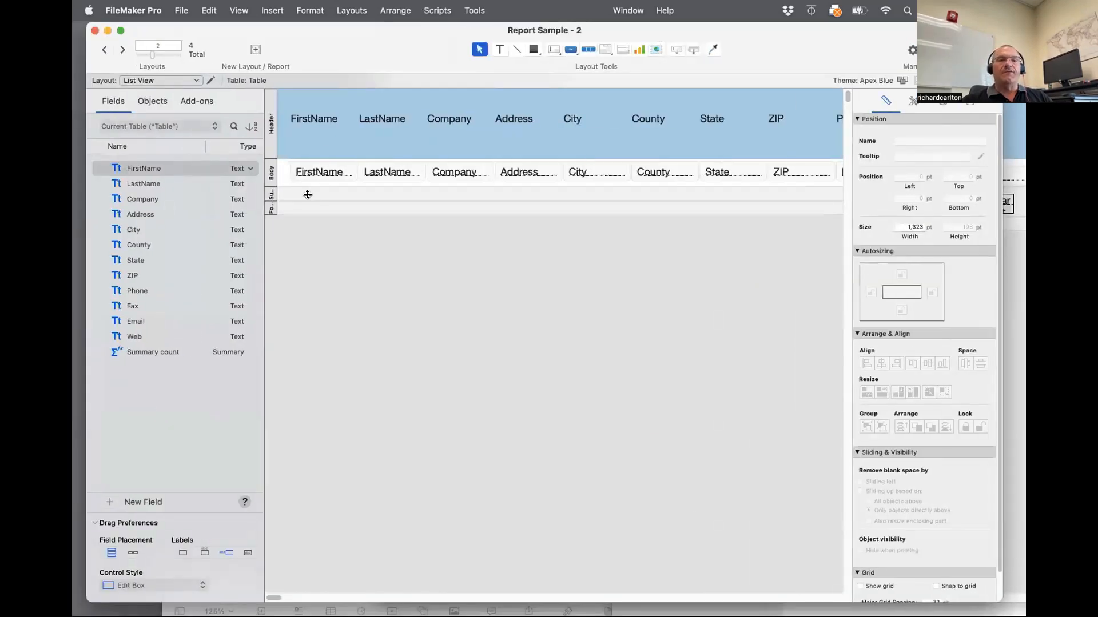
{"action": "left_click_drag", "start_coordinate": [306, 200], "coordinate": [307, 218]}
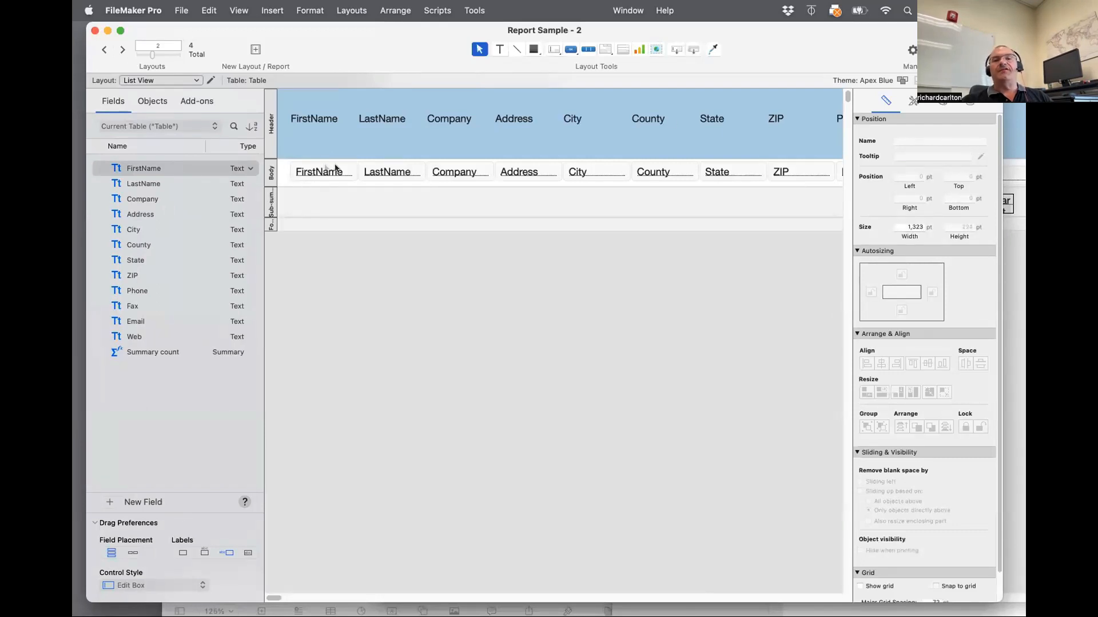
Place a copy of the State field in the sub-summary part below FirstName, and delete the extra State label in the body
{"action": "left_click", "coordinate": [718, 172]}
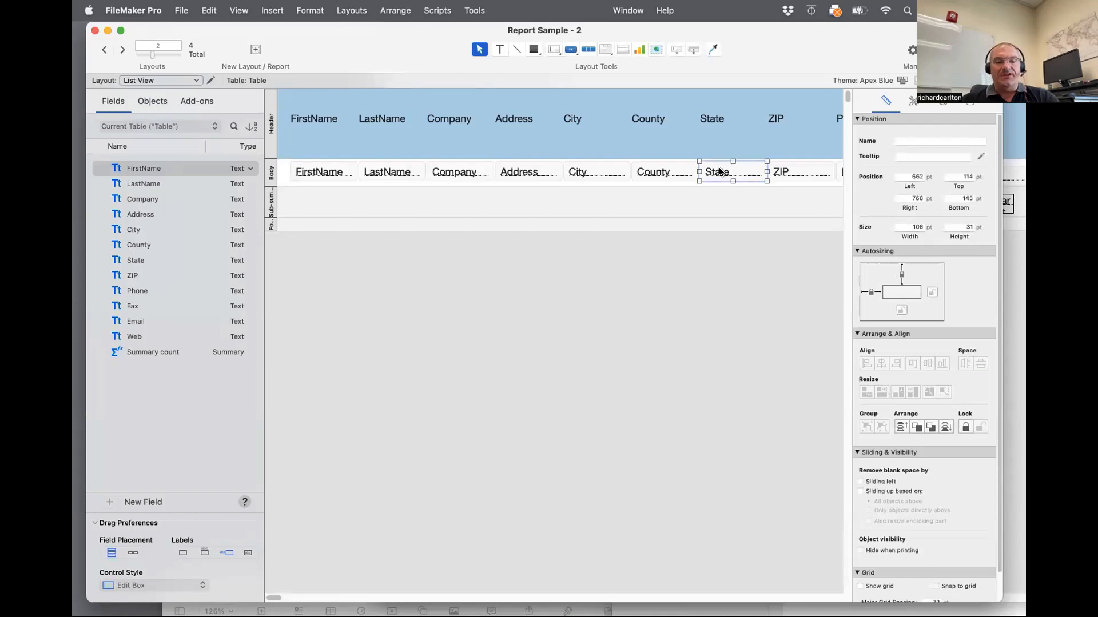
{"action": "double_click", "coordinate": [719, 171]}
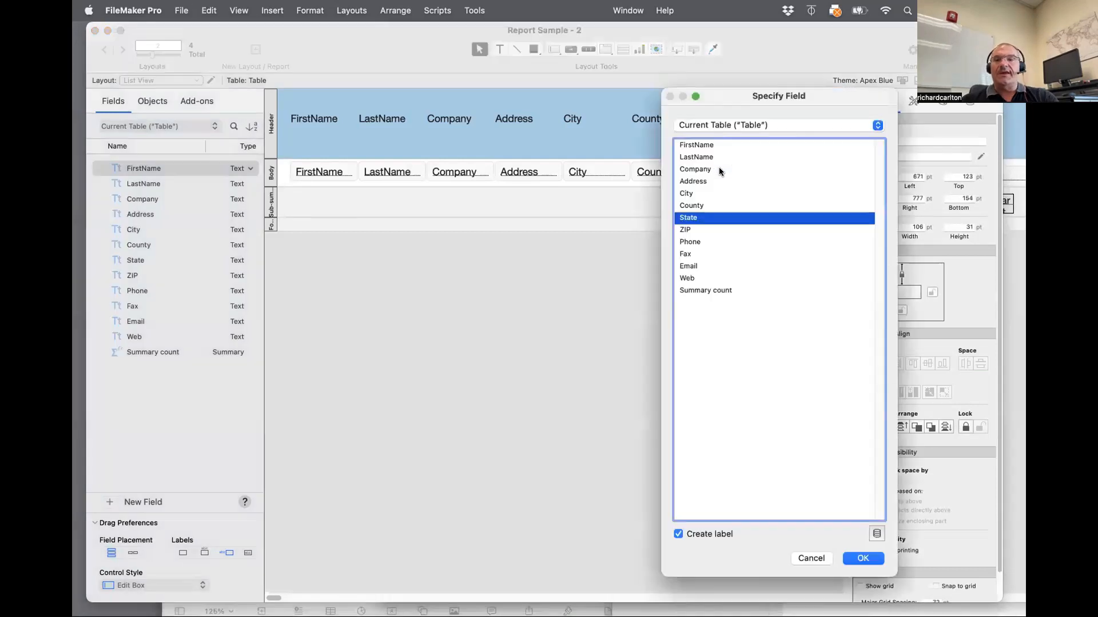
{"action": "double_click", "coordinate": [697, 217]}
{"action": "left_click_drag", "start_coordinate": [707, 180], "coordinate": [293, 205]}
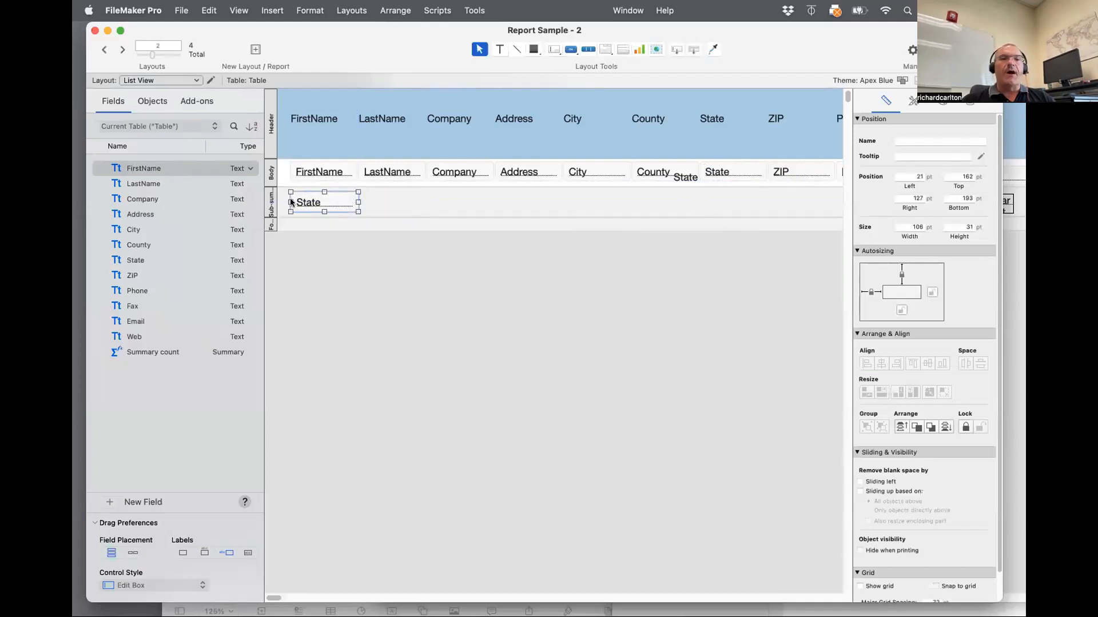
{"action": "left_click", "coordinate": [679, 179]}
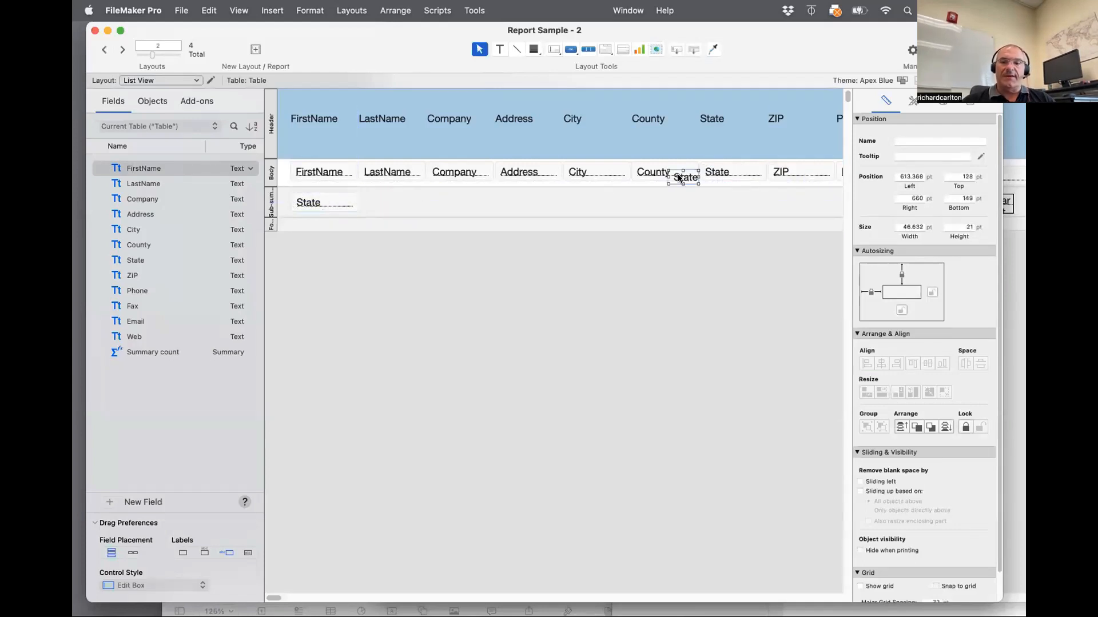
{"action": "key", "text": "Delete"}
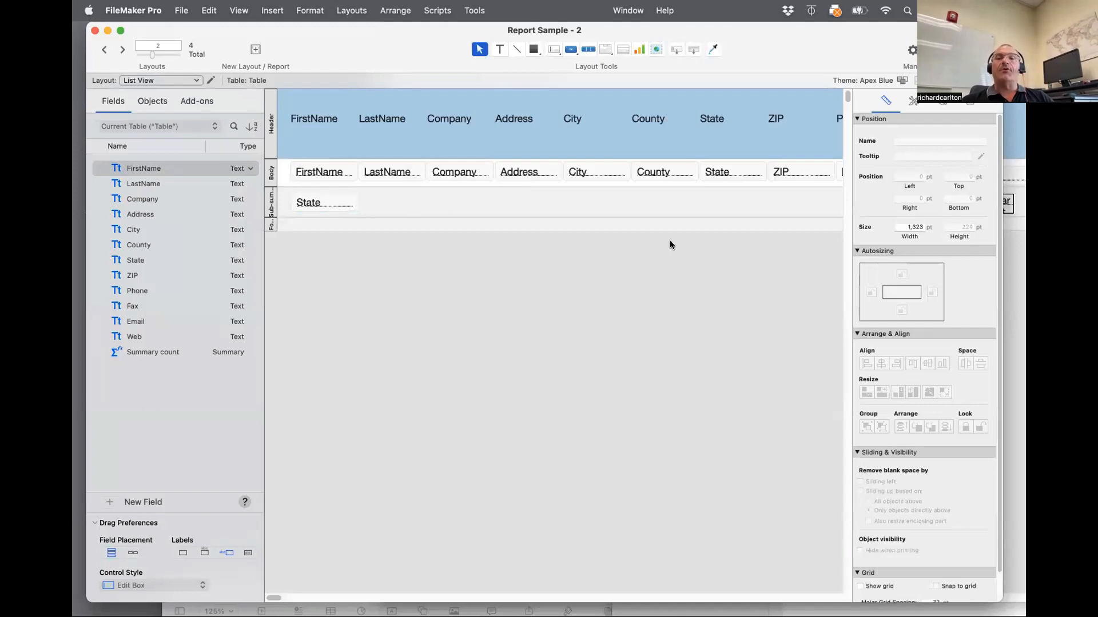
Delete the ZIP field and its header label from the List View layout
{"action": "scroll", "coordinate": [670, 245], "scroll_direction": "right", "scroll_amount": 10}
{"action": "scroll", "coordinate": [670, 245], "scroll_direction": "left", "scroll_amount": 3}
{"action": "scroll", "coordinate": [670, 245], "scroll_direction": "left", "scroll_amount": 5}
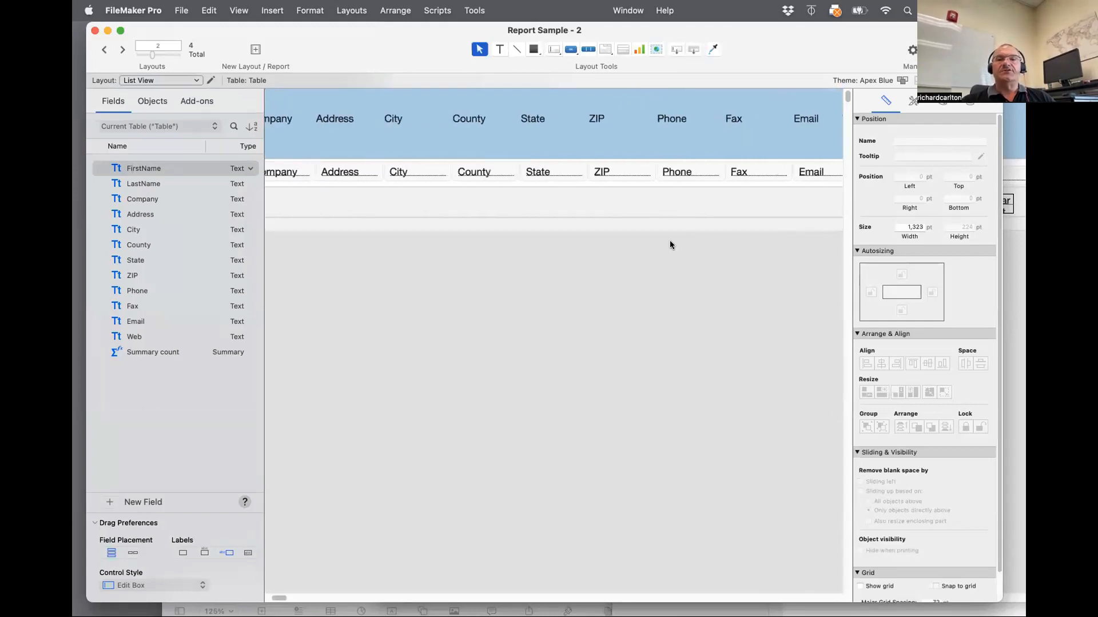
{"action": "left_click", "coordinate": [601, 170]}
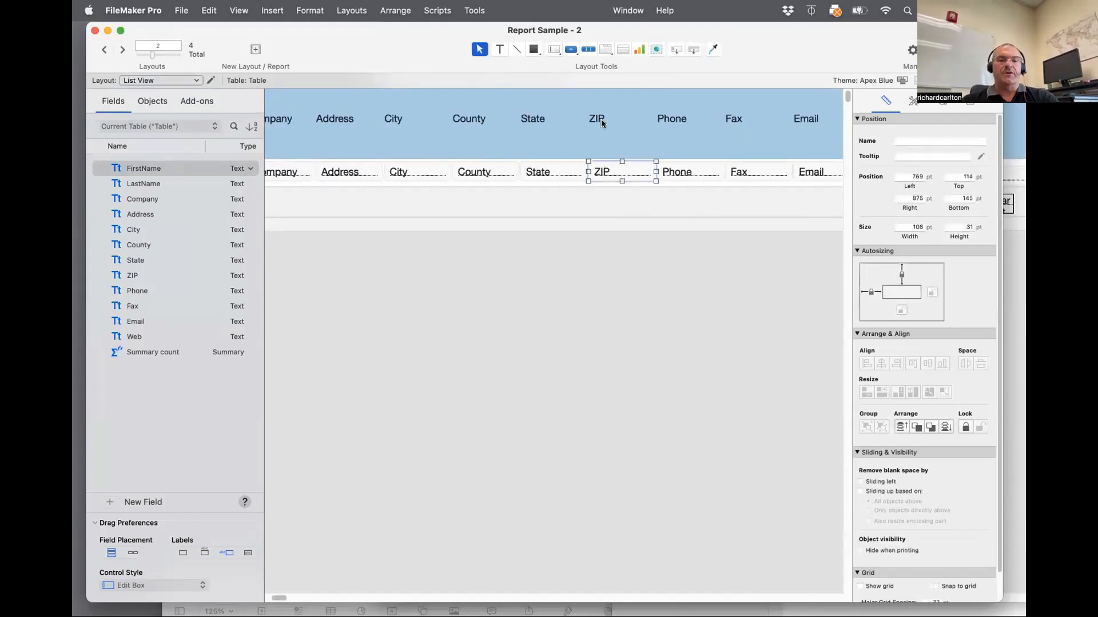
{"action": "left_click", "coordinate": [606, 108], "text": "shift"}
{"action": "key", "text": "Delete"}
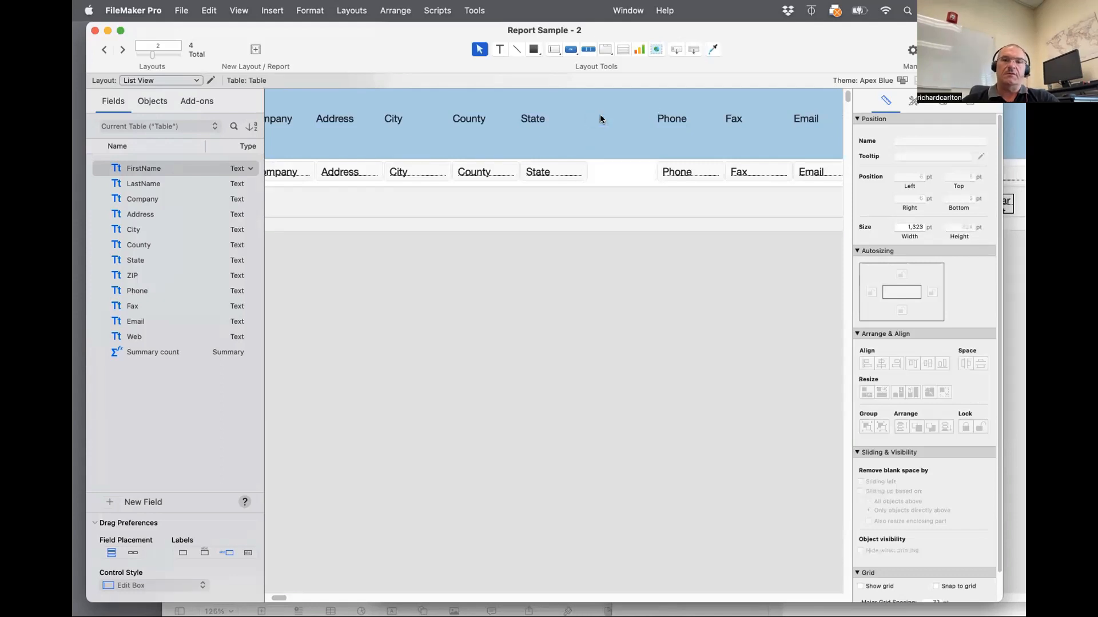
Duplicate the body's State field into the gap before Phone, assign the copy to Summary count, and move its new label into the header
{"action": "left_click", "coordinate": [535, 174]}
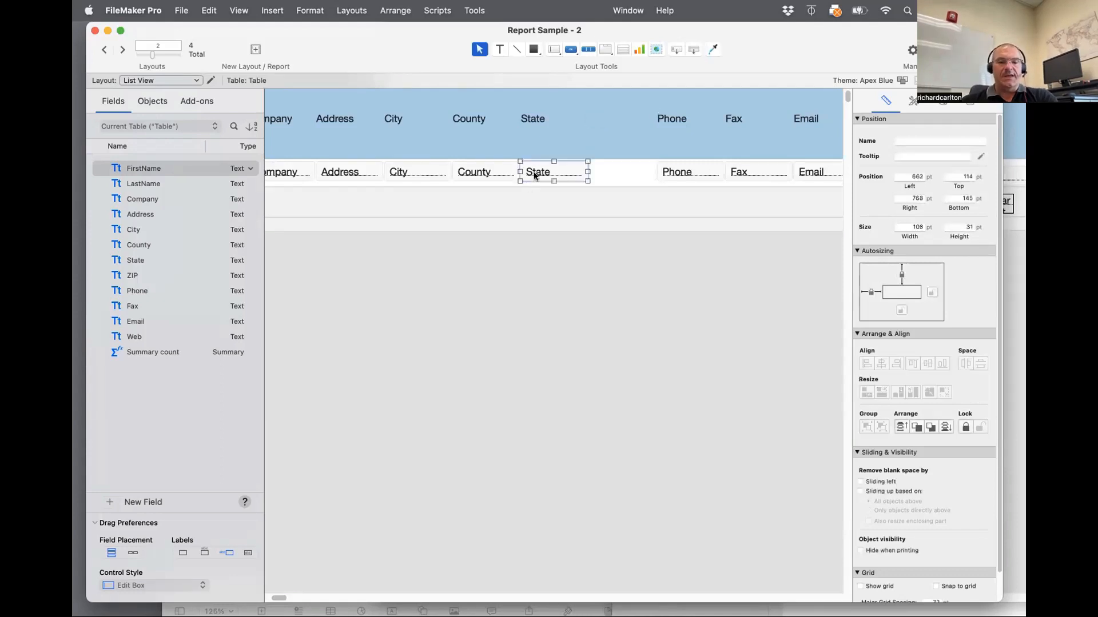
{"action": "left_click_drag", "start_coordinate": [535, 174], "coordinate": [607, 179]}
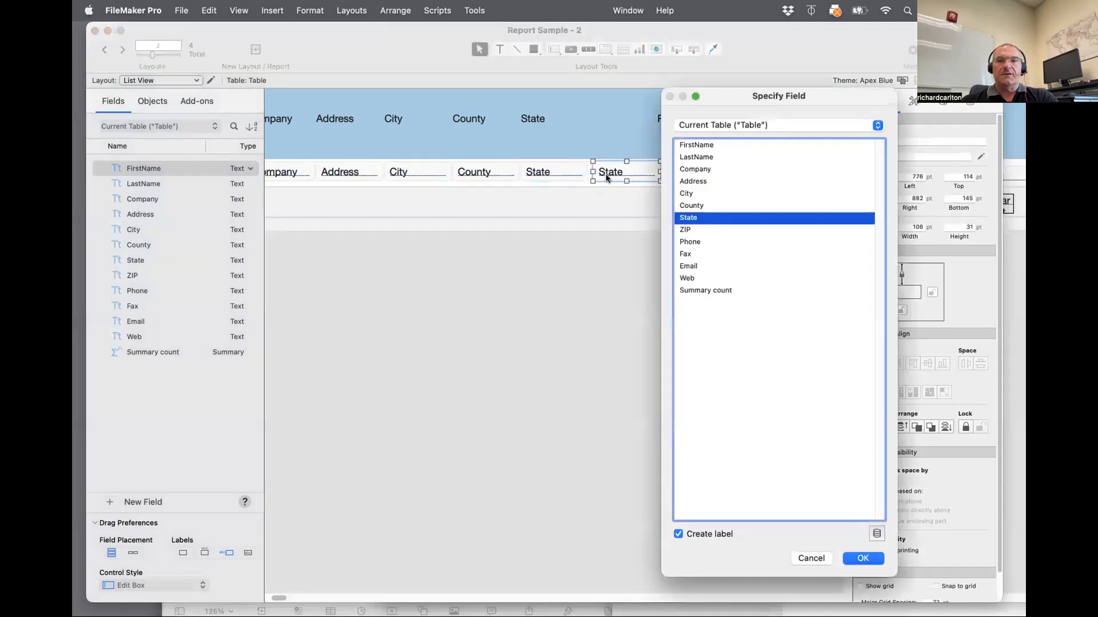
{"action": "double_click", "coordinate": [698, 290]}
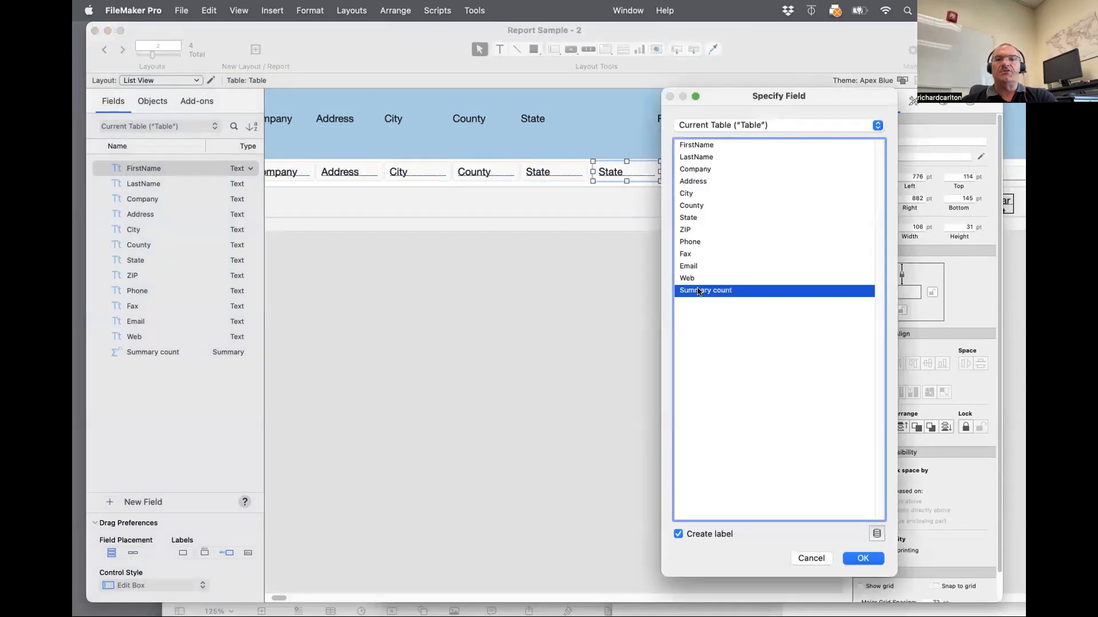
{"action": "left_click_drag", "start_coordinate": [554, 174], "coordinate": [633, 143]}
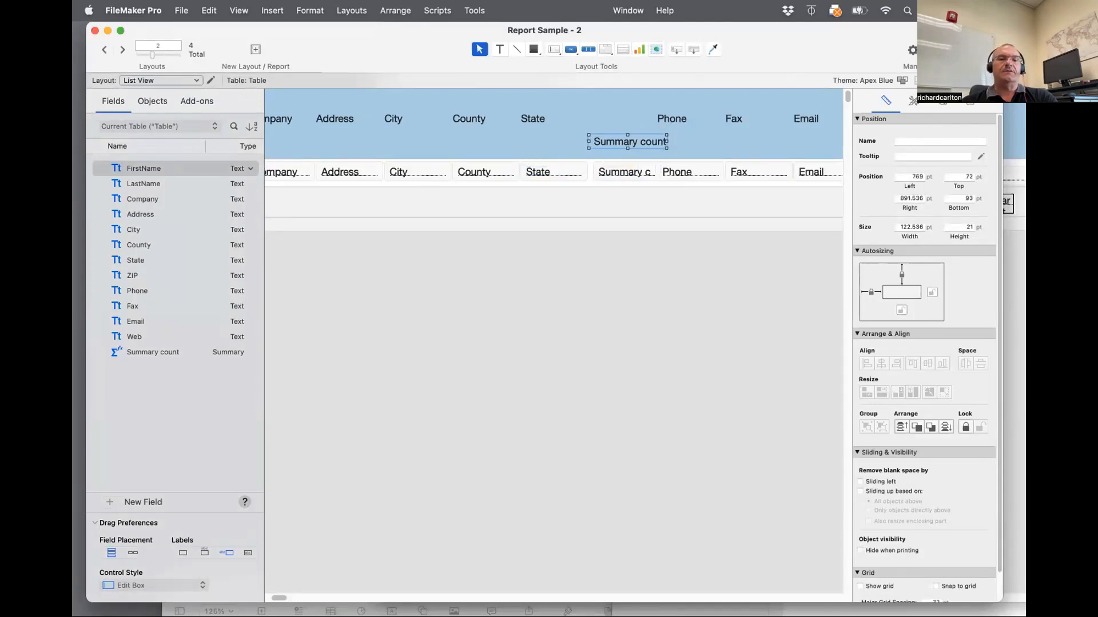
{"action": "left_click_drag", "start_coordinate": [281, 598], "coordinate": [252, 596]}
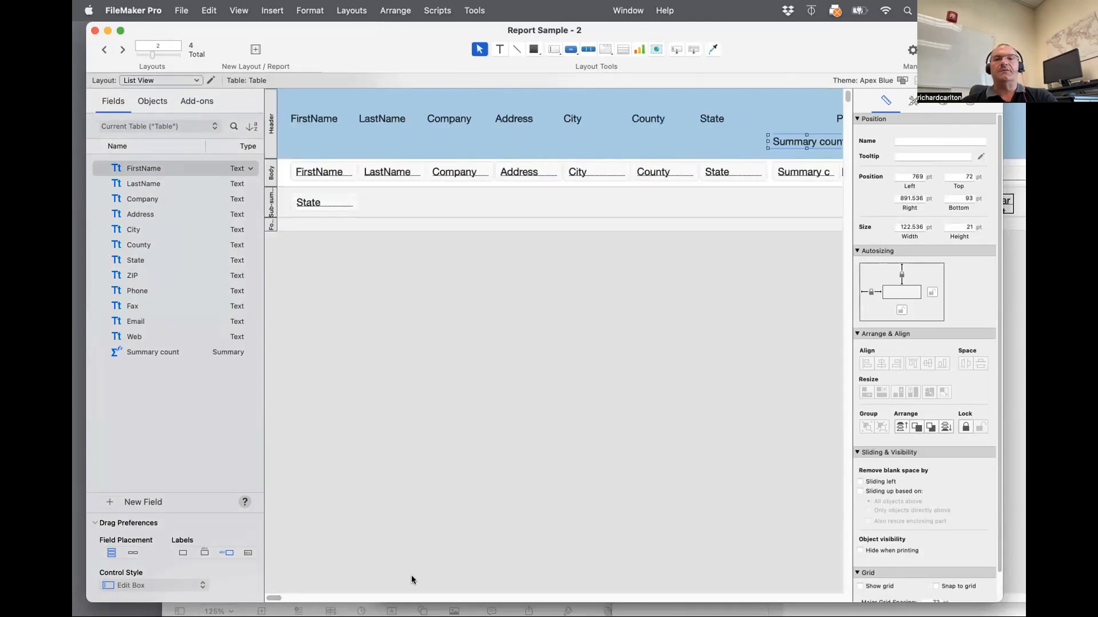
Review the List View records in Browse mode, comparing the Summary count values across body rows and state groups
{"action": "key", "text": "super+b"}
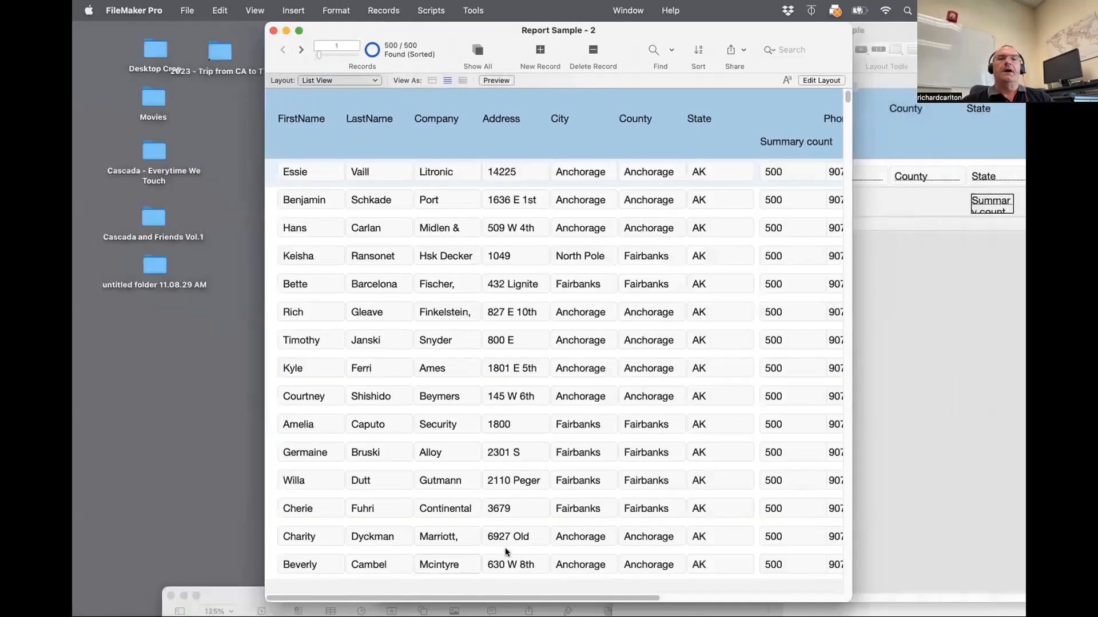
{"action": "scroll", "coordinate": [554, 399], "scroll_direction": "down", "scroll_amount": 5}
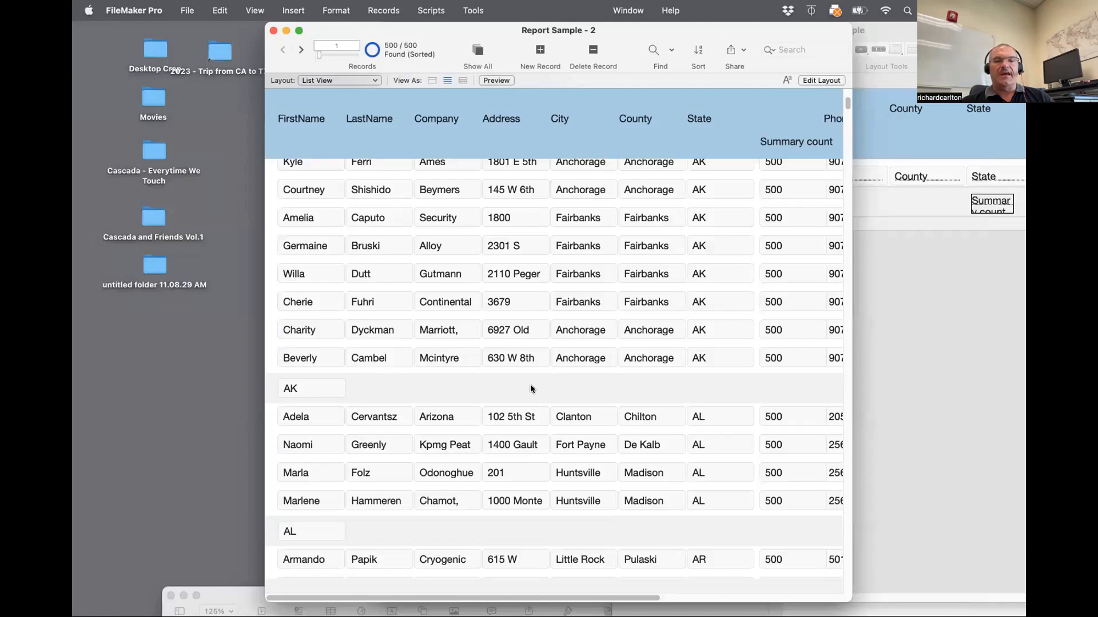
{"action": "scroll", "coordinate": [527, 465], "scroll_direction": "right", "scroll_amount": 5}
{"action": "scroll", "coordinate": [527, 467], "scroll_direction": "left", "scroll_amount": 5}
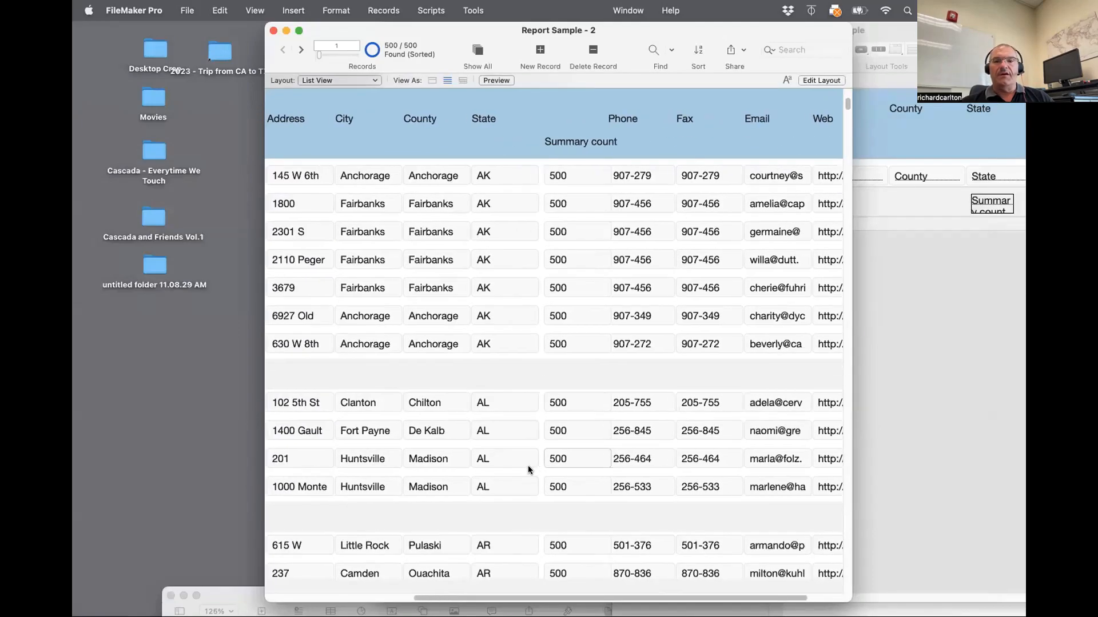
{"action": "scroll", "coordinate": [528, 470], "scroll_direction": "up", "scroll_amount": 3}
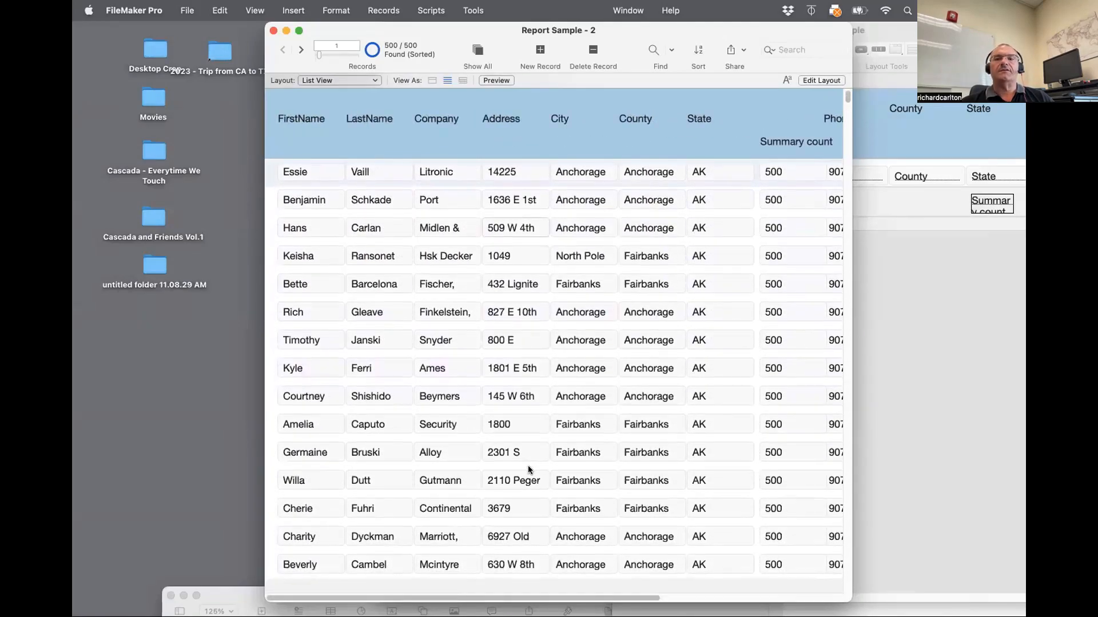
{"action": "scroll", "coordinate": [528, 470], "scroll_direction": "down", "scroll_amount": 4}
{"action": "scroll", "coordinate": [527, 465], "scroll_direction": "right", "scroll_amount": 3}
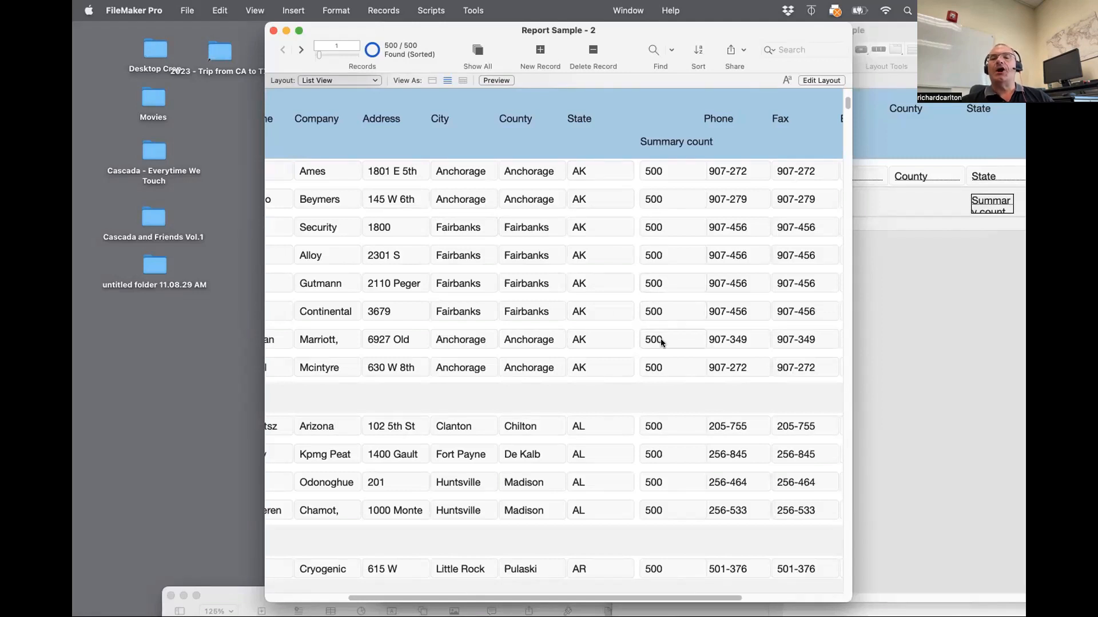
Make the footer taller, move the Summary count field from the body into it, and check the records in Browse mode
{"action": "key", "text": "super+l"}
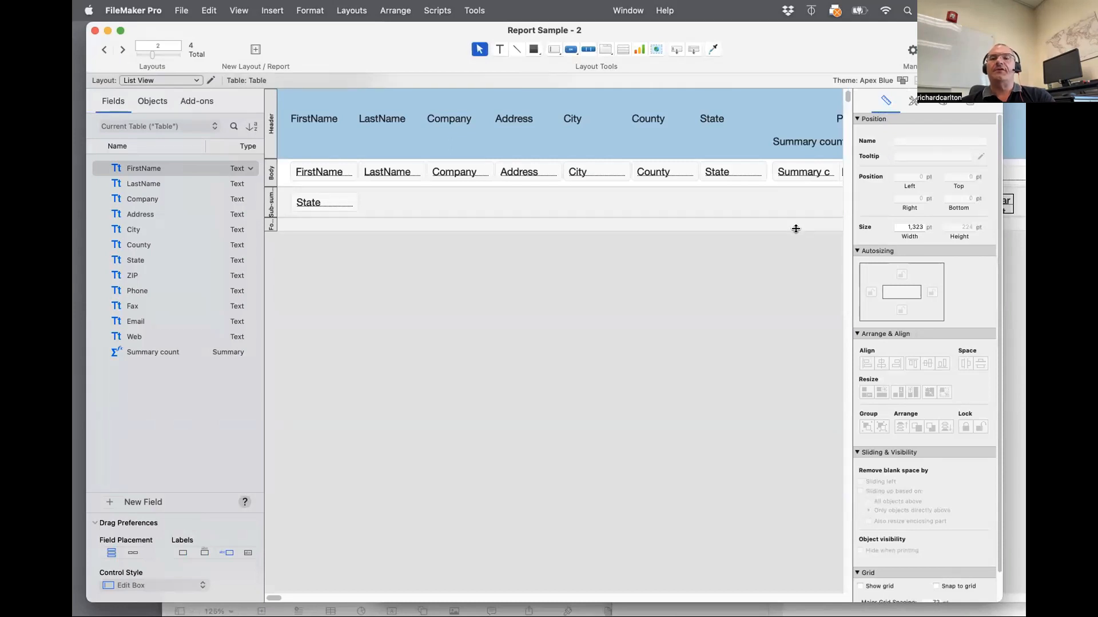
{"action": "left_click_drag", "start_coordinate": [795, 229], "coordinate": [796, 260]}
{"action": "left_click", "coordinate": [804, 173]}
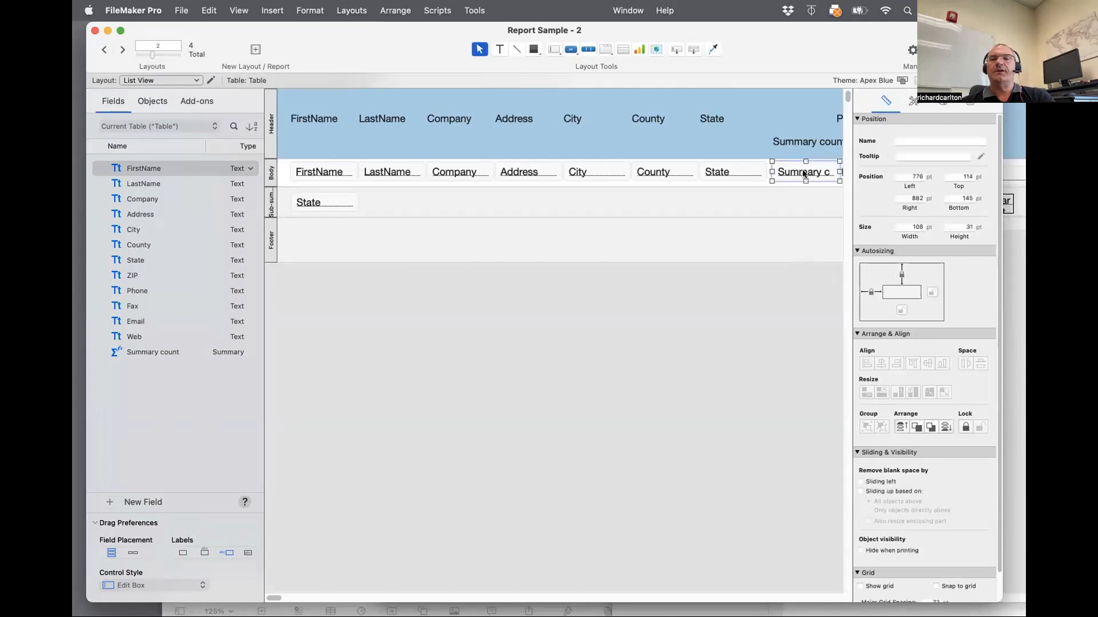
{"action": "left_click_drag", "start_coordinate": [804, 172], "coordinate": [804, 242]}
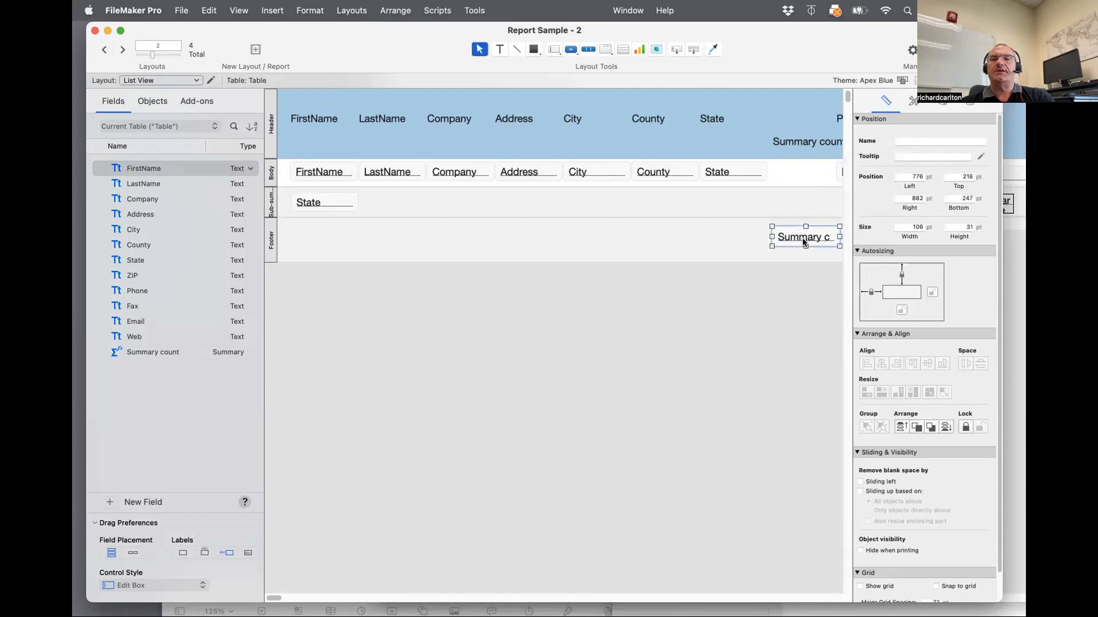
{"action": "key", "text": "super+b"}
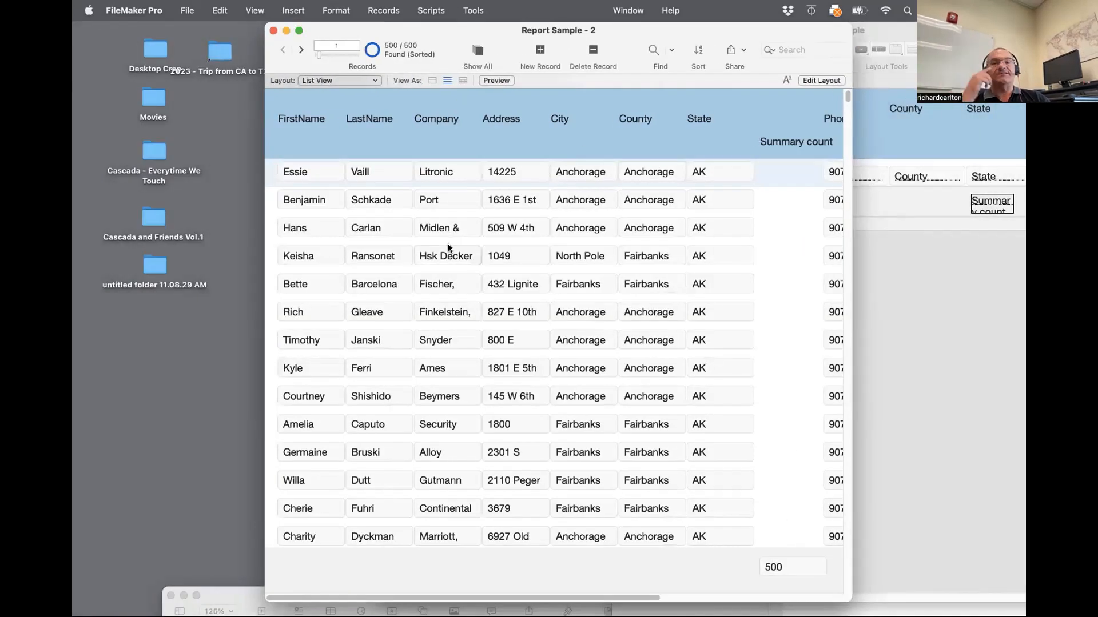
{"action": "scroll", "coordinate": [449, 201], "scroll_direction": "down", "scroll_amount": 7}
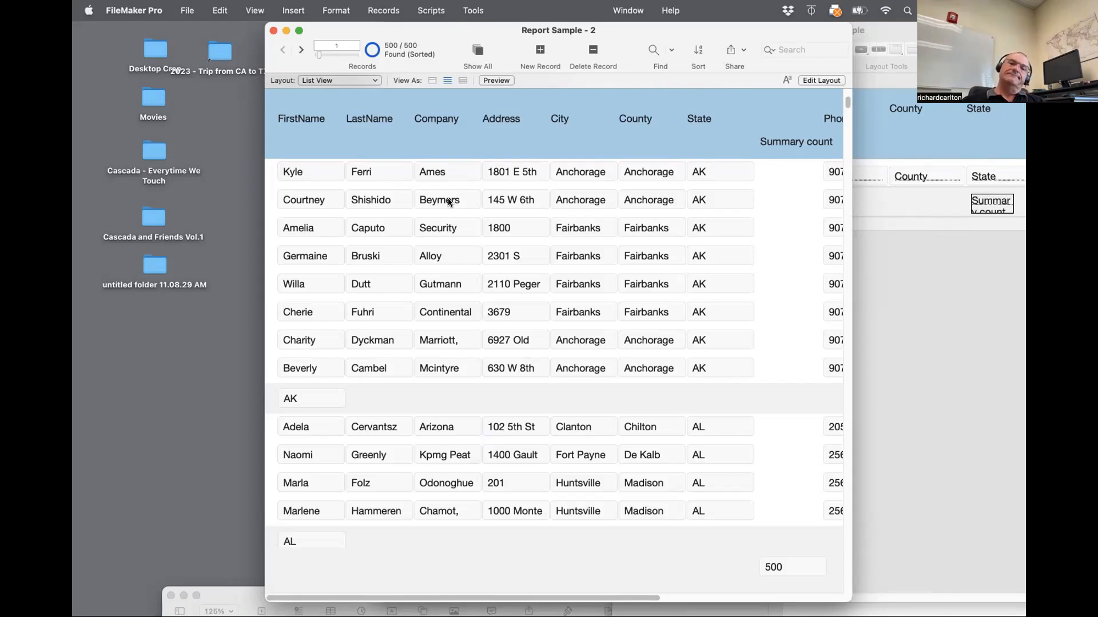
Move the Summary count field from the footer into the State sub-summary part and review the per-state counts in Browse mode
{"action": "key", "text": "super+l"}
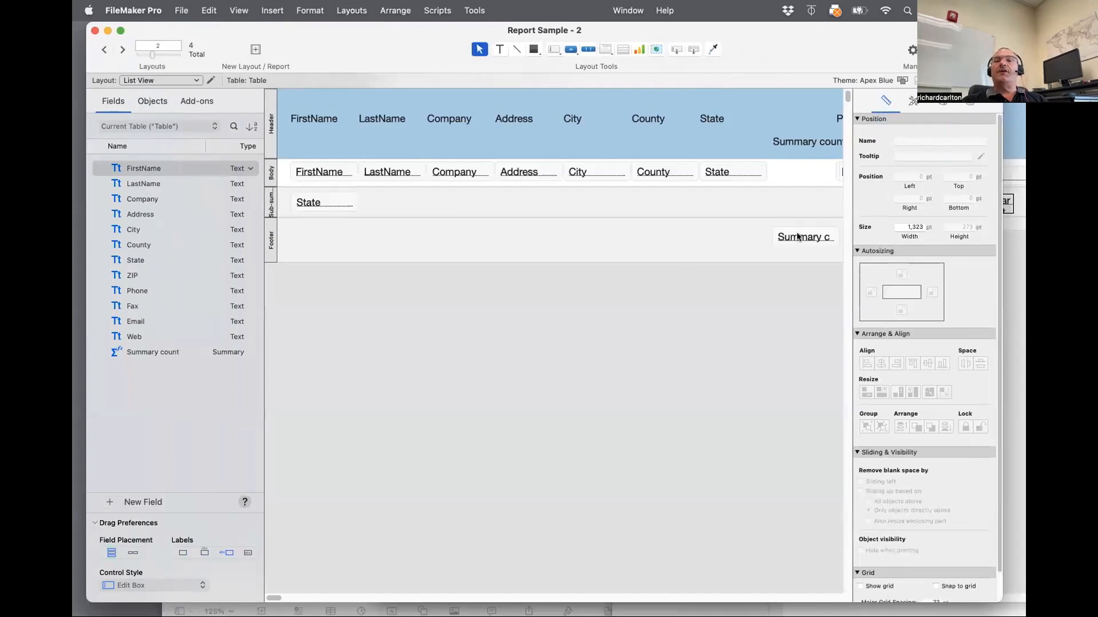
{"action": "left_click_drag", "start_coordinate": [798, 236], "coordinate": [798, 205]}
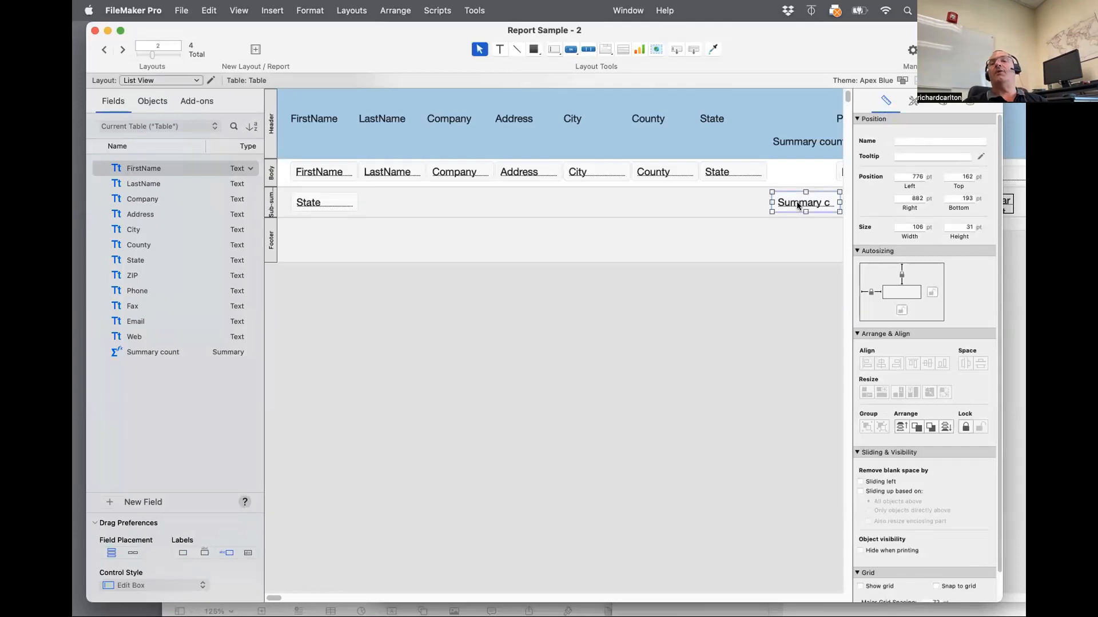
{"action": "key", "text": "super+b"}
{"action": "scroll", "coordinate": [797, 201], "scroll_direction": "down", "scroll_amount": 5}
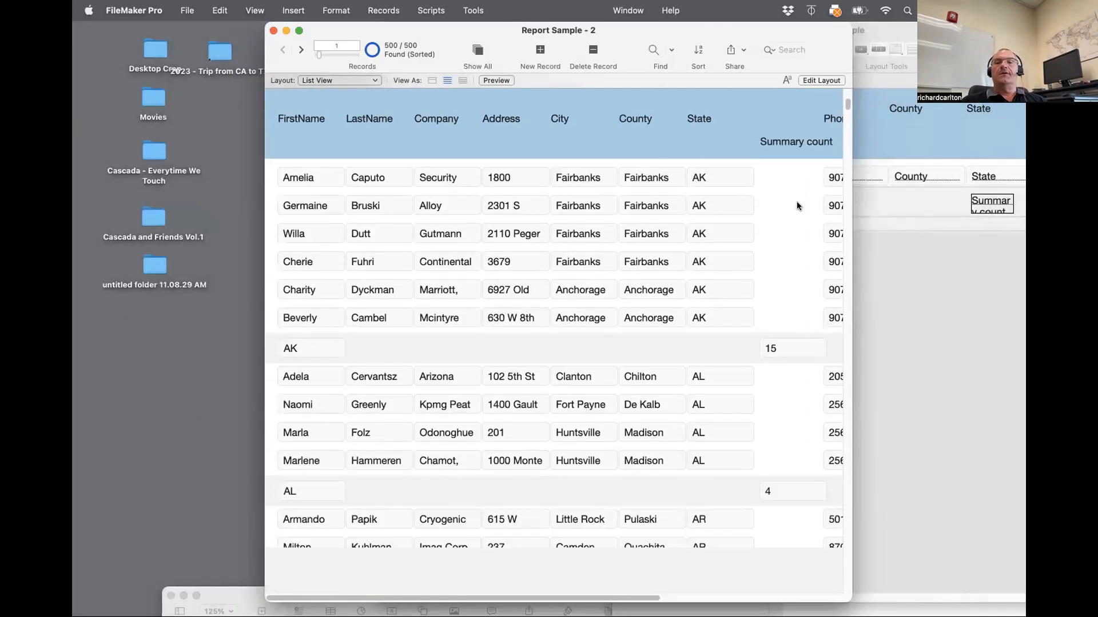
{"action": "scroll", "coordinate": [797, 202], "scroll_direction": "down", "scroll_amount": 2}
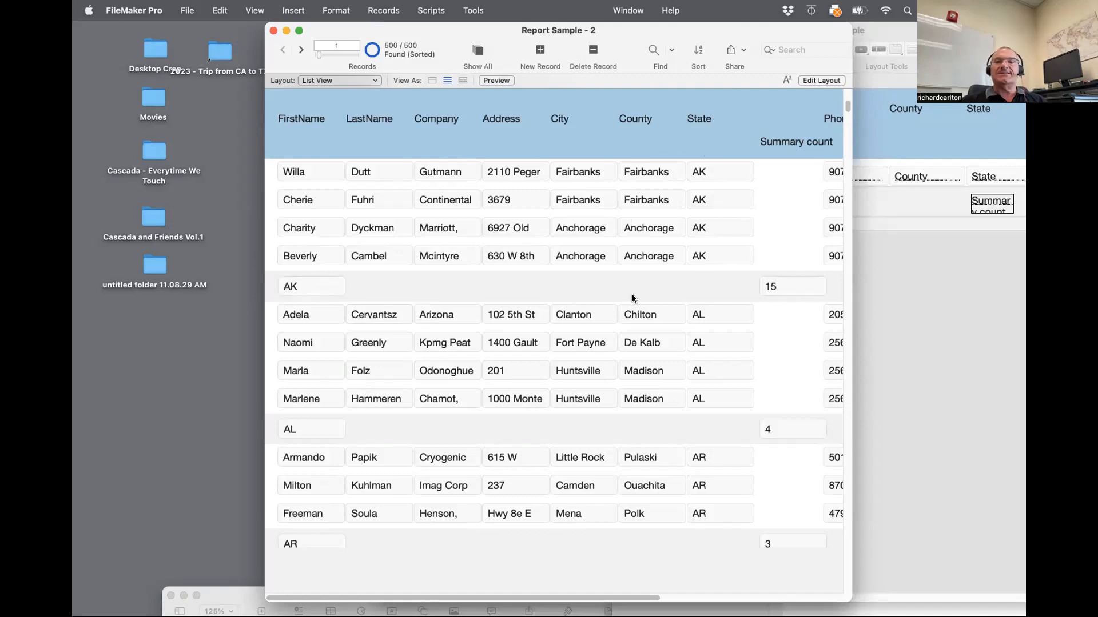
{"action": "scroll", "coordinate": [719, 316], "scroll_direction": "down", "scroll_amount": 5}
{"action": "scroll", "coordinate": [720, 321], "scroll_direction": "down", "scroll_amount": 15}
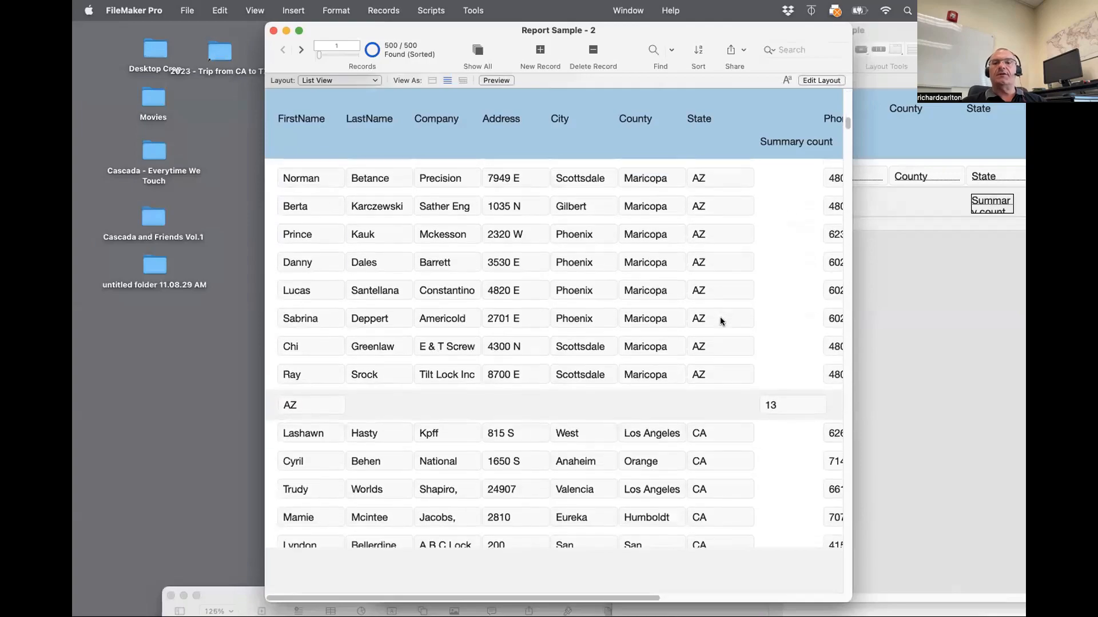
{"action": "scroll", "coordinate": [721, 320], "scroll_direction": "down", "scroll_amount": 20}
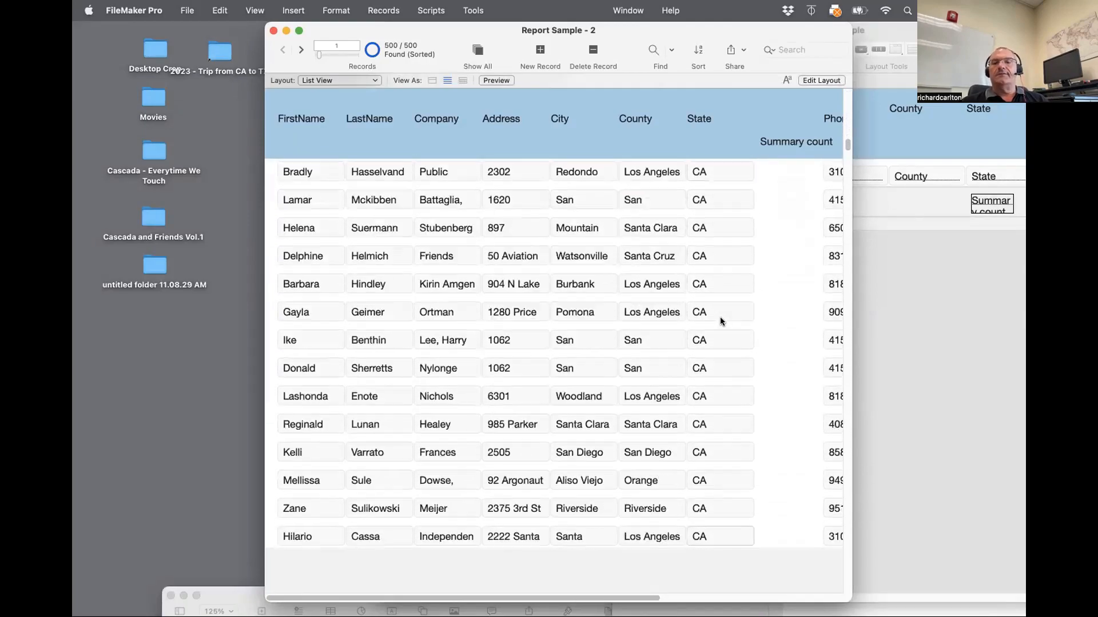
{"action": "scroll", "coordinate": [720, 321], "scroll_direction": "down", "scroll_amount": 20}
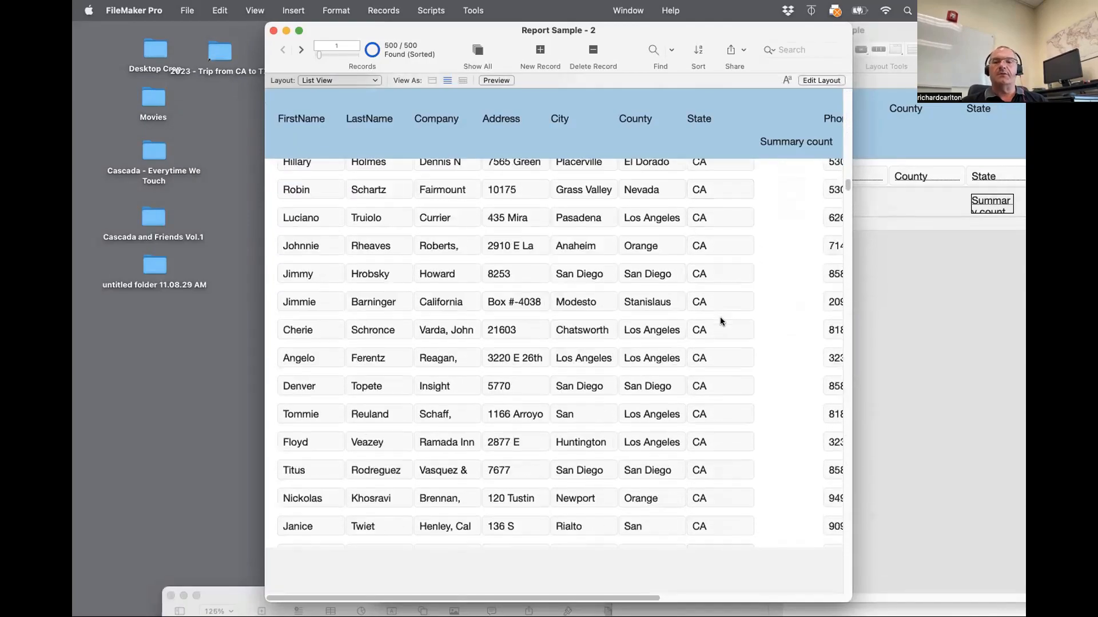
{"action": "scroll", "coordinate": [720, 321], "scroll_direction": "down", "scroll_amount": 10}
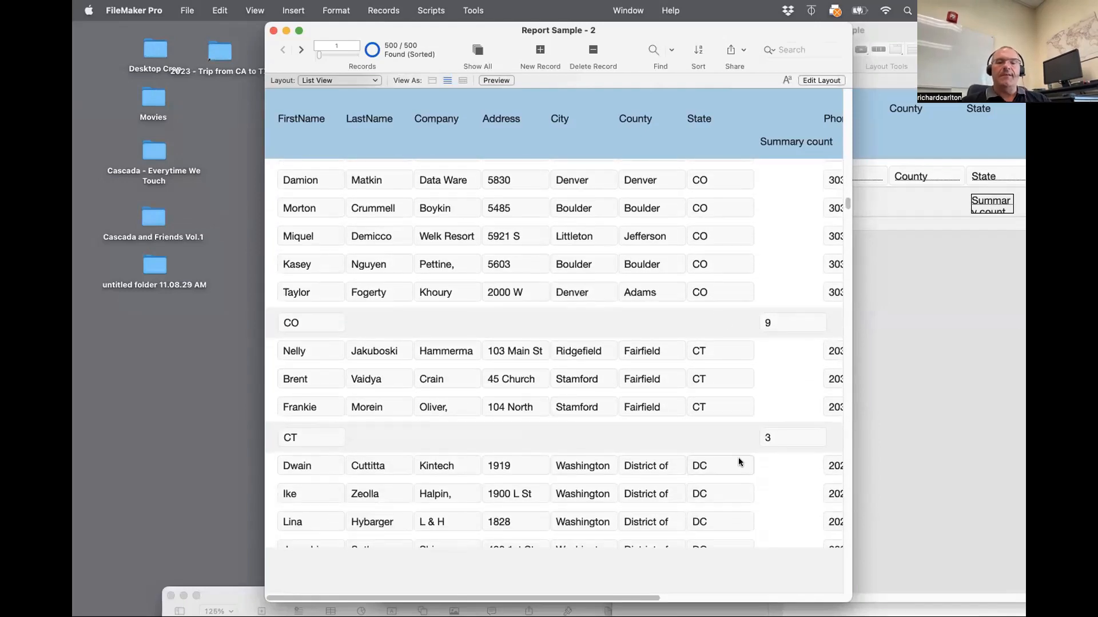
Add a second, labelled Summary count field to the layout and place the field in the footer directly below the sub-summary one
{"action": "key", "text": "super+l"}
{"action": "left_click", "coordinate": [803, 203]}
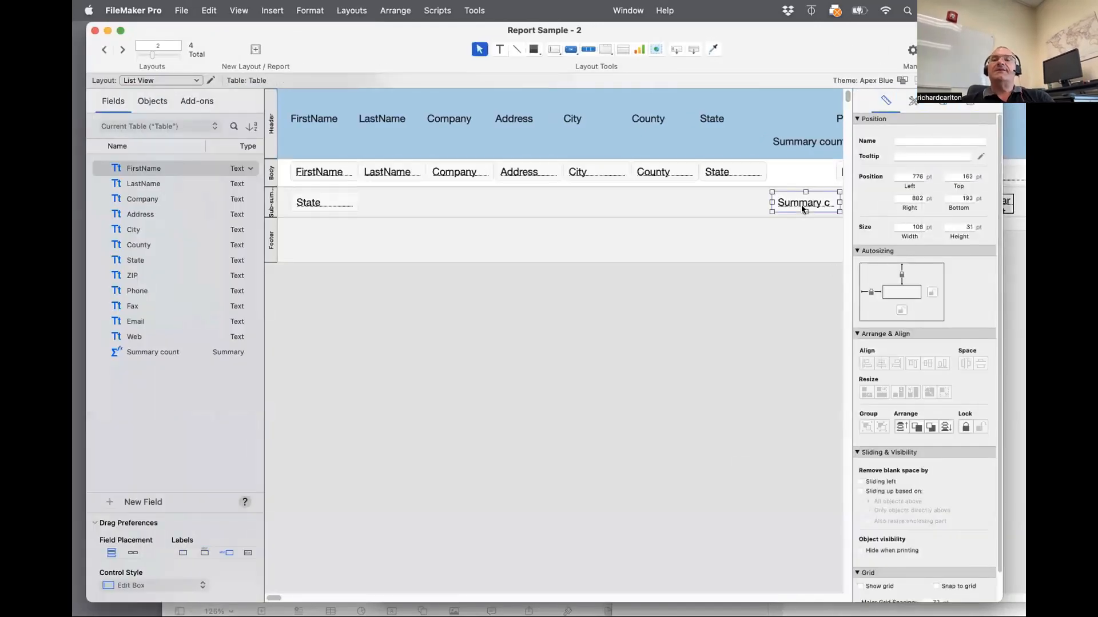
{"action": "double_click", "coordinate": [801, 204]}
{"action": "key", "text": "Return"}
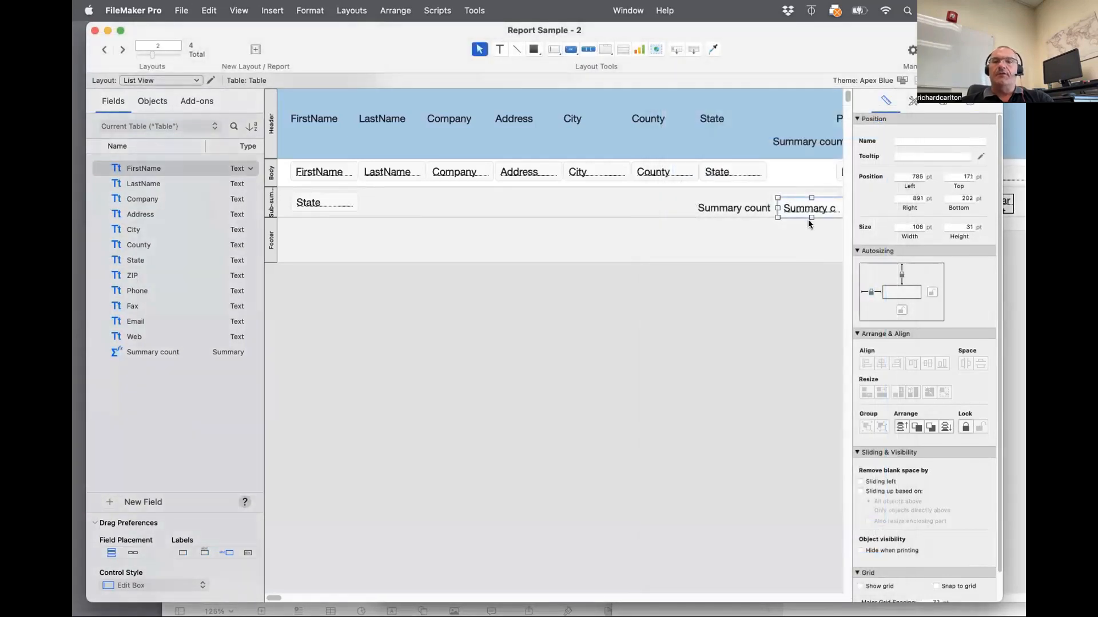
{"action": "left_click_drag", "start_coordinate": [805, 212], "coordinate": [800, 245]}
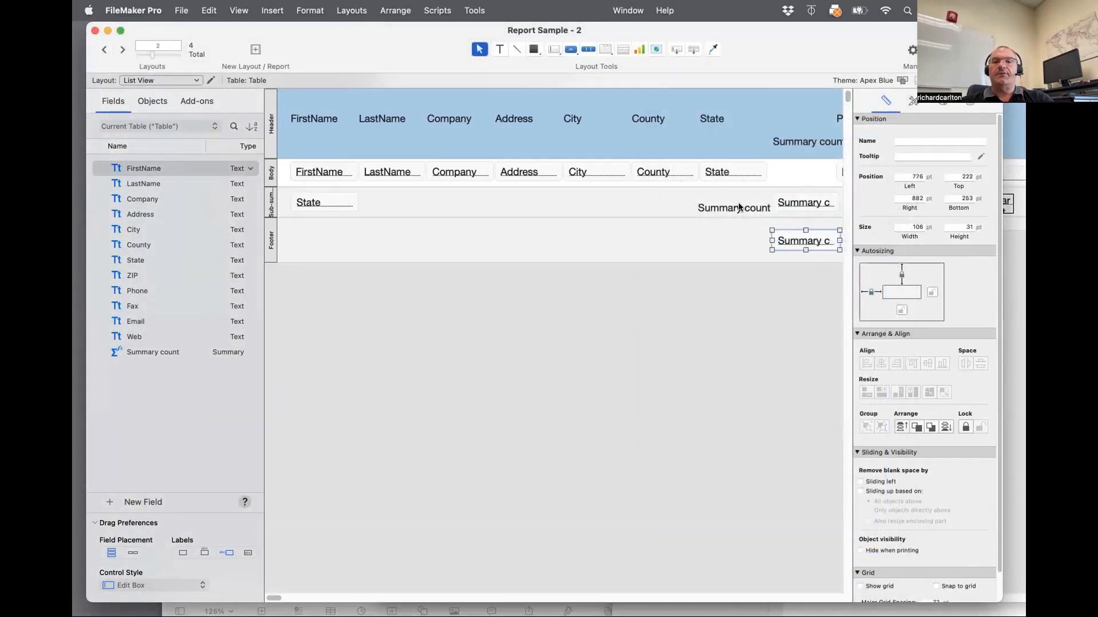
Place the new Summary count label beside the sub-summary field and change its text to "Total for <<State>>", using a State merge field
{"action": "mouse_move", "coordinate": [737, 207]}
{"action": "left_mouse_down"}
{"action": "mouse_move", "coordinate": [737, 231]}
{"action": "mouse_move", "coordinate": [731, 204]}
{"action": "left_mouse_up"}
{"action": "double_click", "coordinate": [730, 204]}
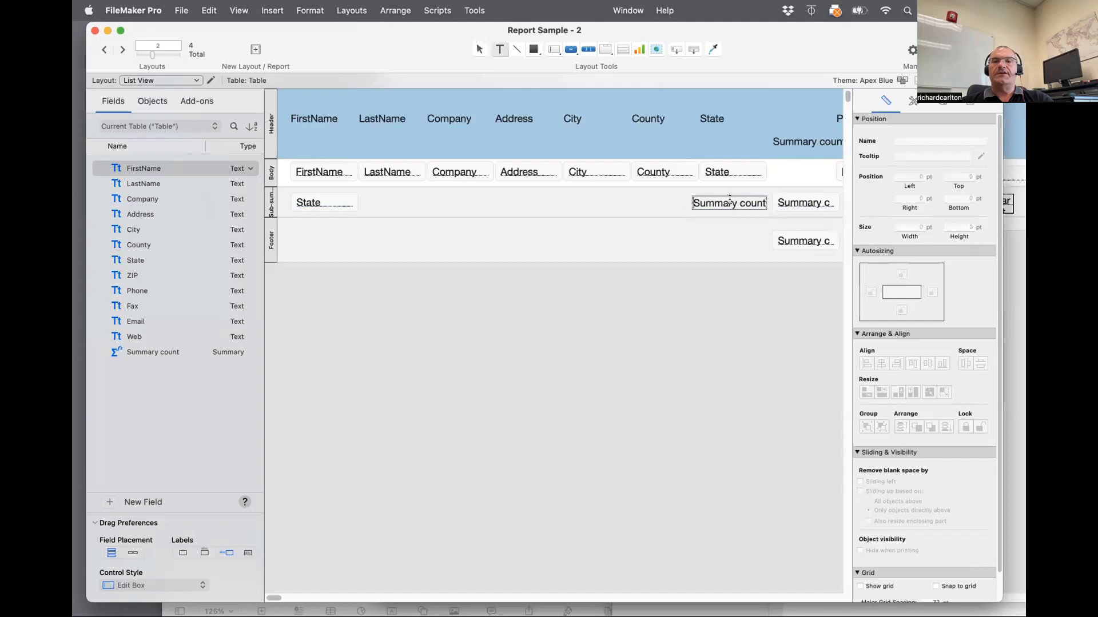
{"action": "key", "text": "super+a"}
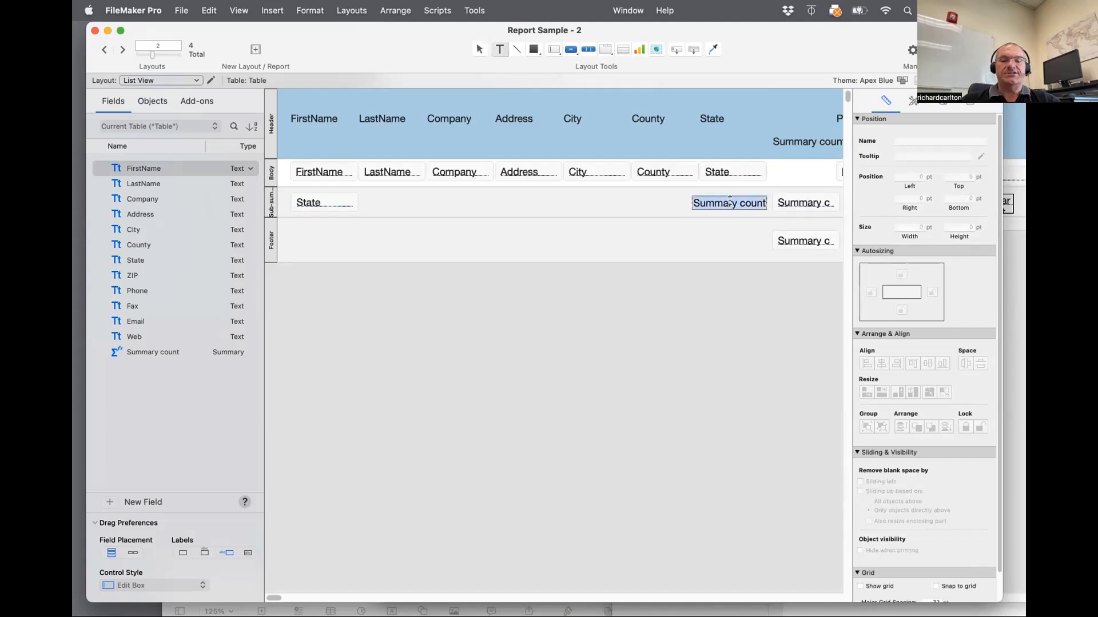
{"action": "key", "text": "BackSpace"}
{"action": "type", "text": "Total for"}
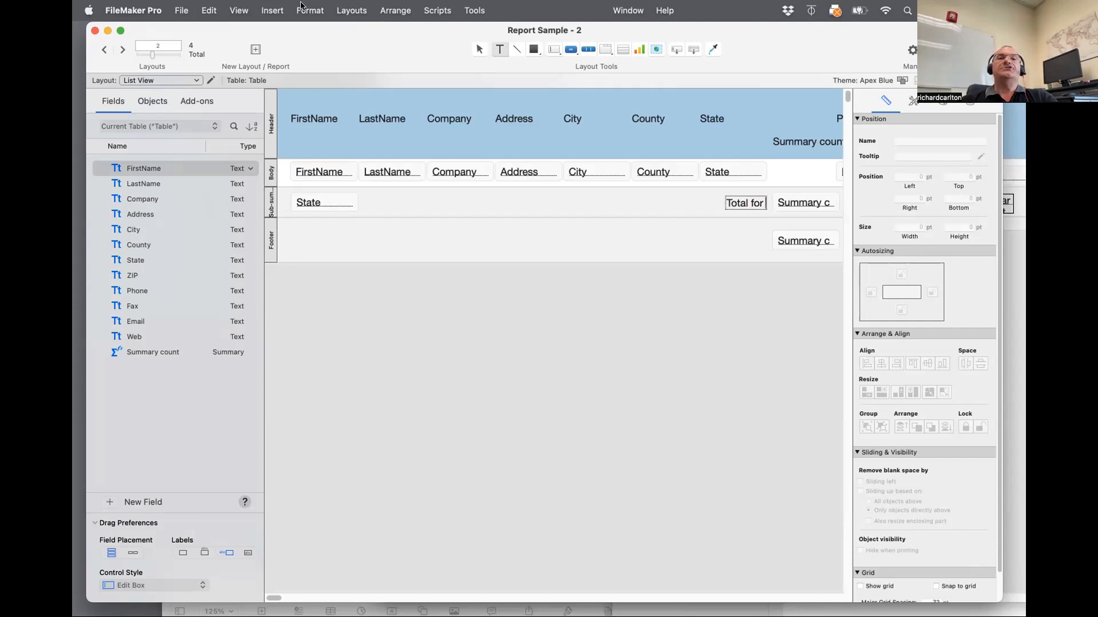
{"action": "left_click", "coordinate": [271, 10]}
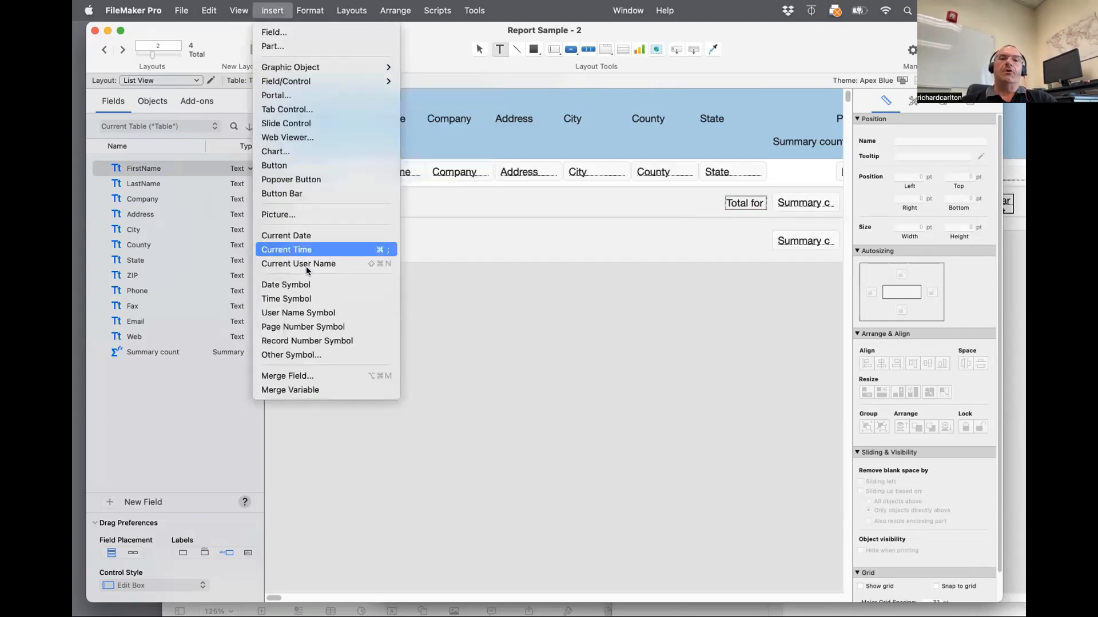
{"action": "left_click", "coordinate": [301, 376]}
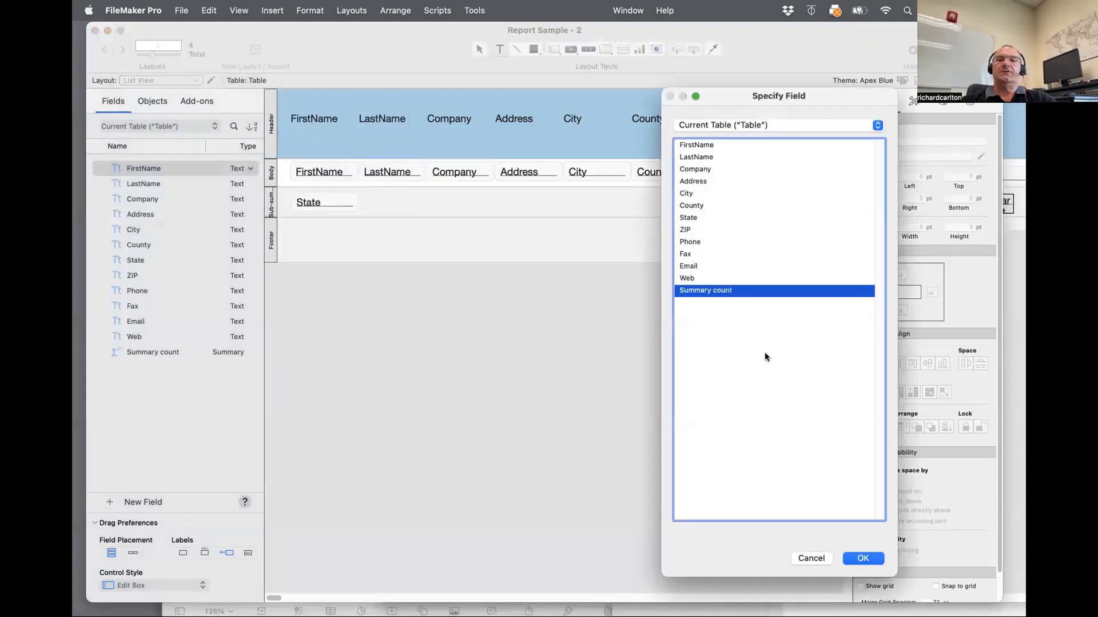
{"action": "double_click", "coordinate": [681, 217]}
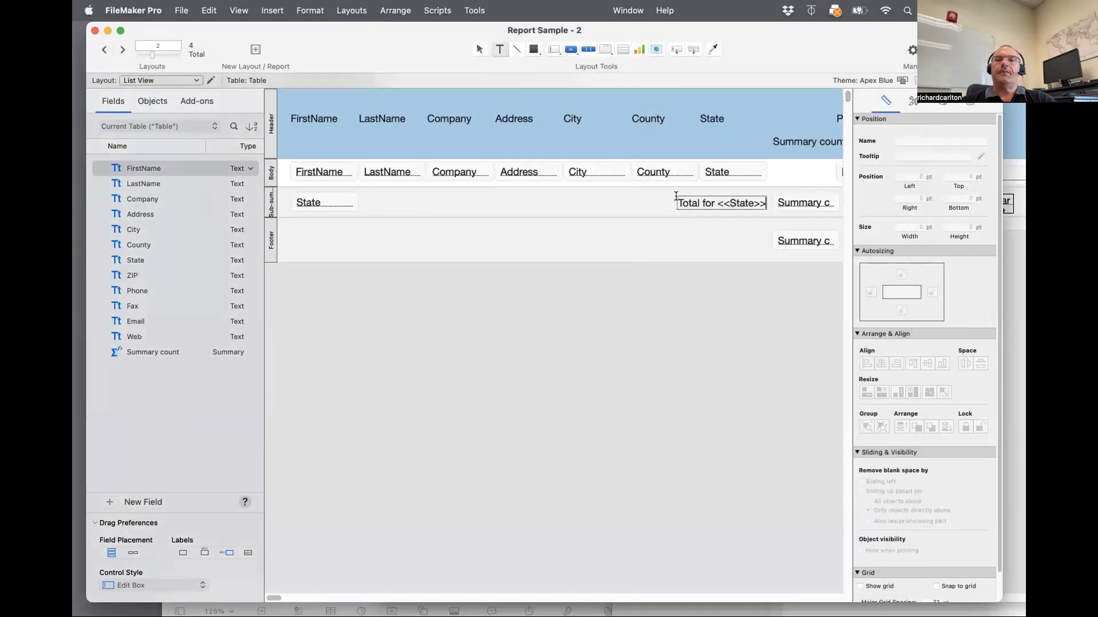
{"action": "left_click_drag", "start_coordinate": [715, 205], "coordinate": [716, 204]}
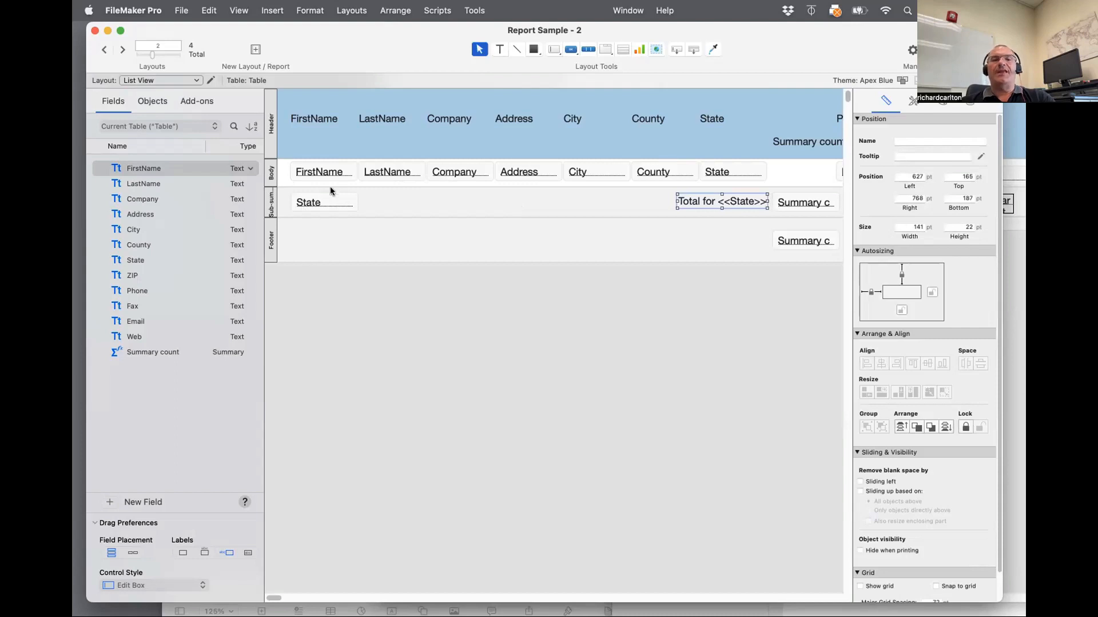
Delete the separate State field from the sub-summary part and select the "Total for <<State>>" label
{"action": "left_click", "coordinate": [320, 200]}
{"action": "key", "text": "Delete"}
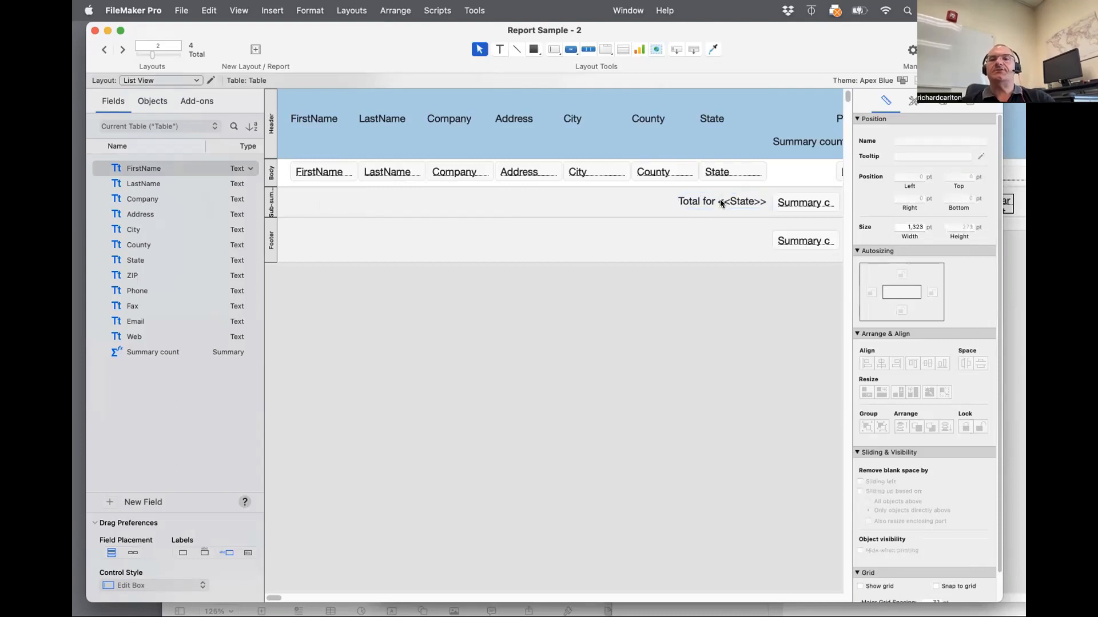
{"action": "left_click", "coordinate": [722, 204]}
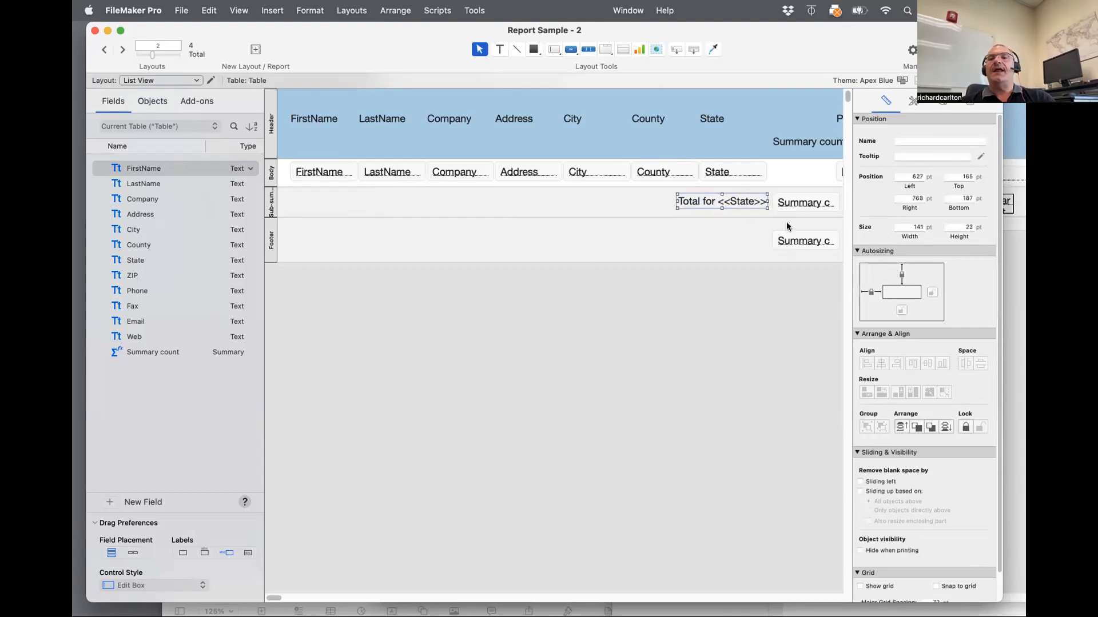
Duplicate the "Total for <<State>>" label into the footer beside its Summary count field and change its text to "Super Duper Total"
{"action": "left_click", "coordinate": [793, 202]}
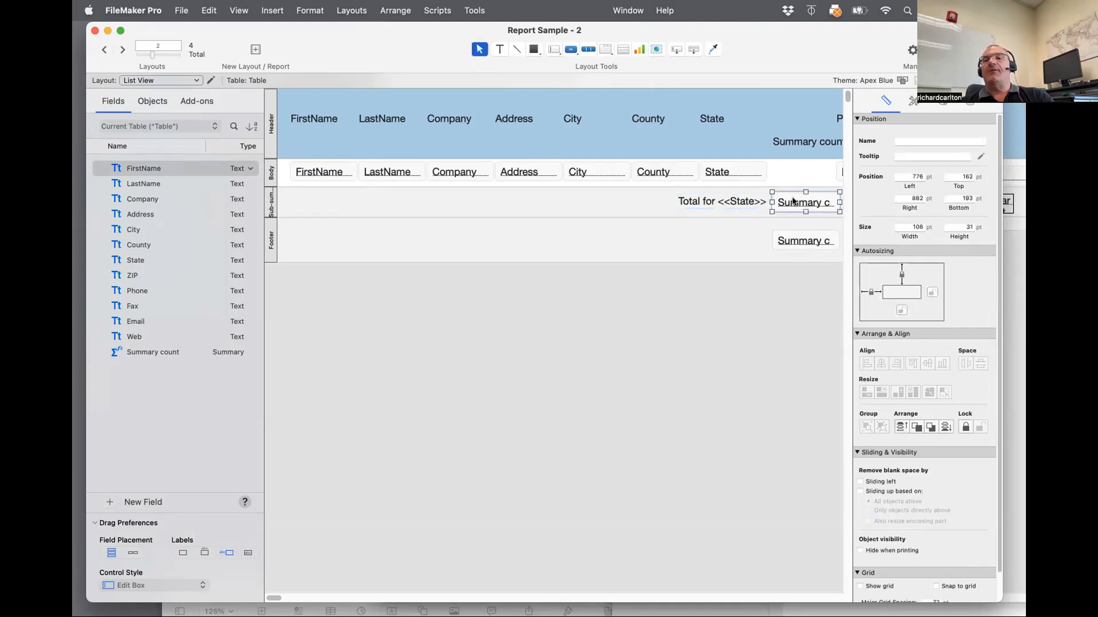
{"action": "left_click", "coordinate": [794, 245]}
{"action": "left_click_drag", "start_coordinate": [736, 200], "coordinate": [735, 239]}
{"action": "double_click", "coordinate": [735, 238]}
{"action": "type", "text": "Super"}
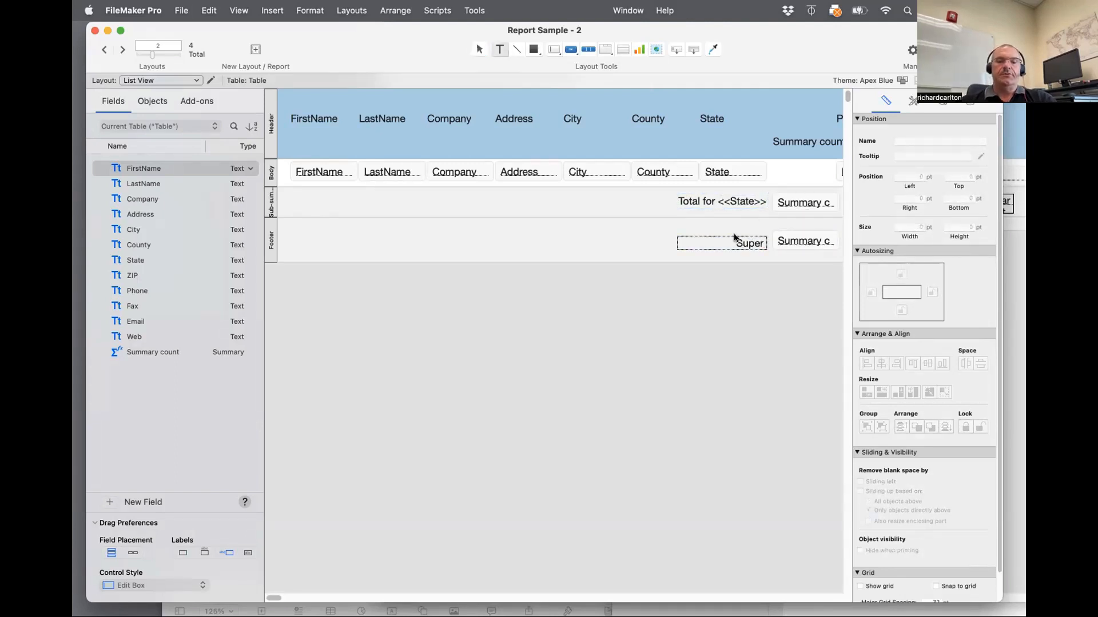
{"action": "type", "text": " Duper Total"}
{"action": "key", "text": "KP_Enter"}
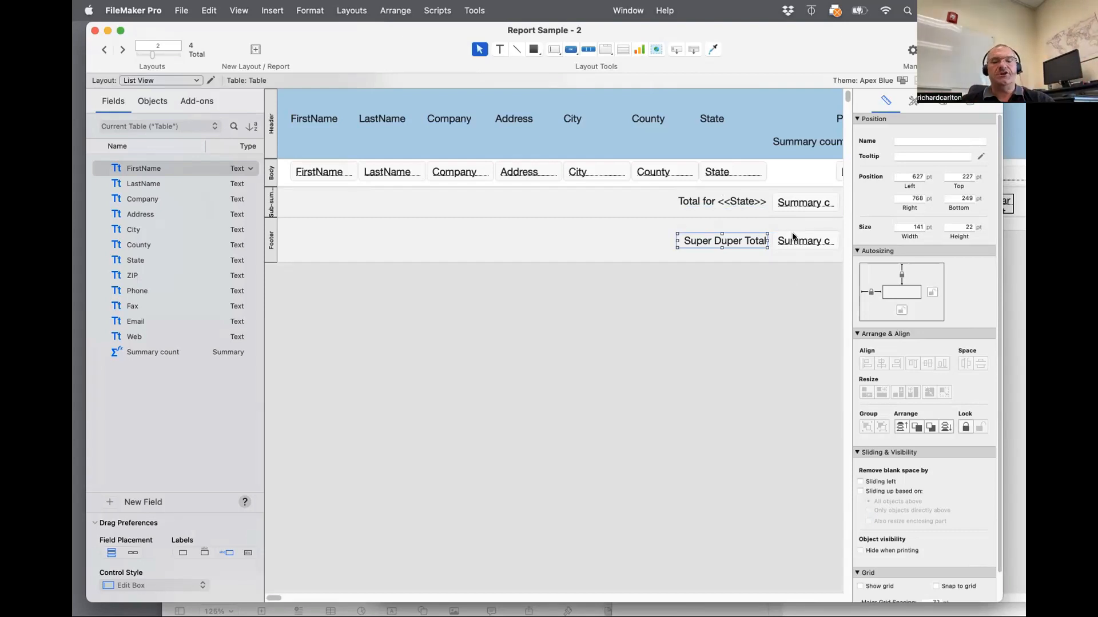
Switch to Browse mode and review the State subtotals together with the footer total
{"action": "key", "text": "super+b"}
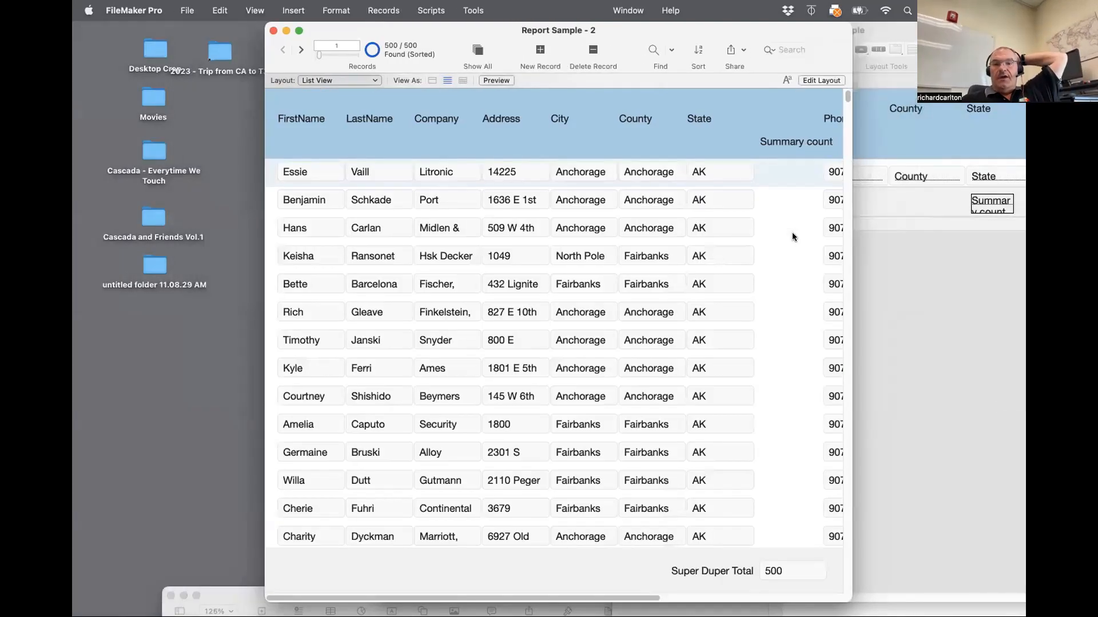
{"action": "scroll", "coordinate": [785, 244], "scroll_direction": "down", "scroll_amount": 5}
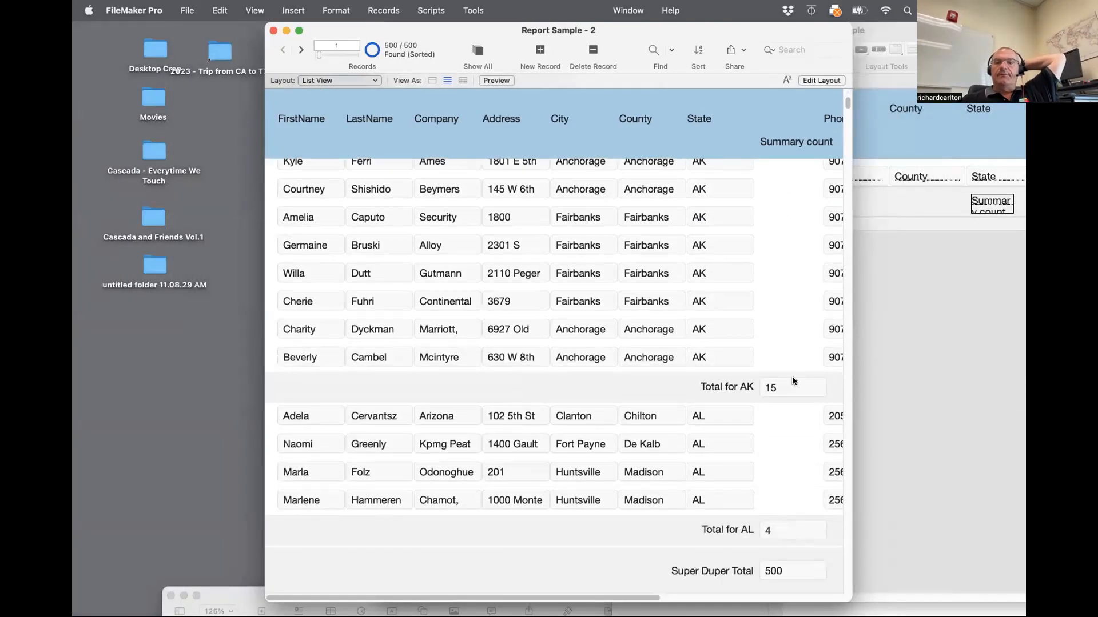
{"action": "scroll", "coordinate": [770, 412], "scroll_direction": "down", "scroll_amount": 7}
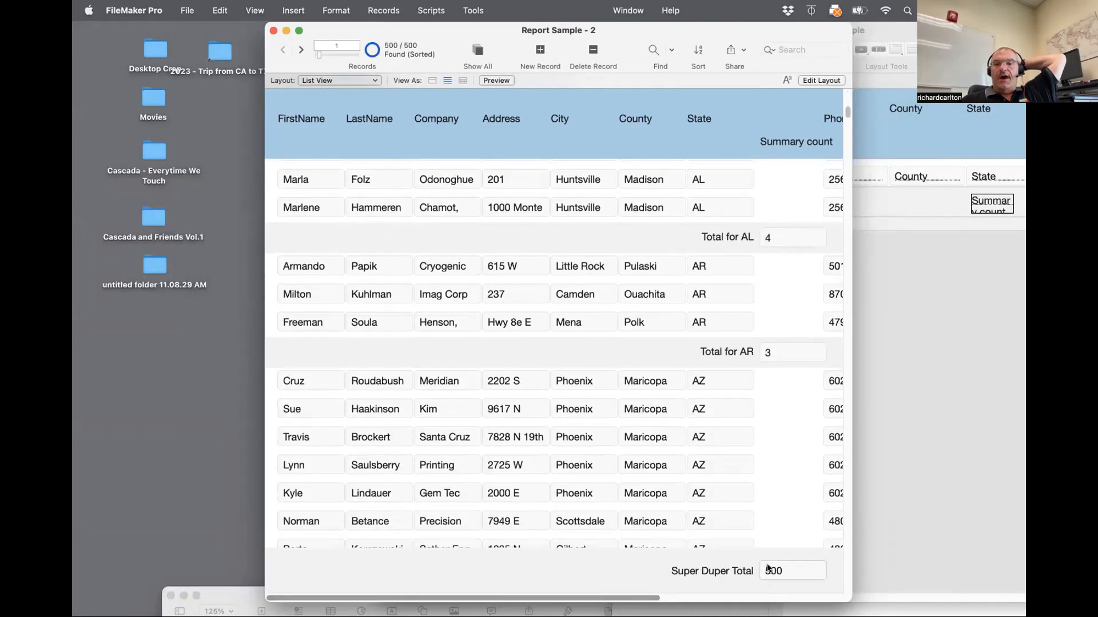
{"action": "scroll", "coordinate": [723, 563], "scroll_direction": "down", "scroll_amount": 2}
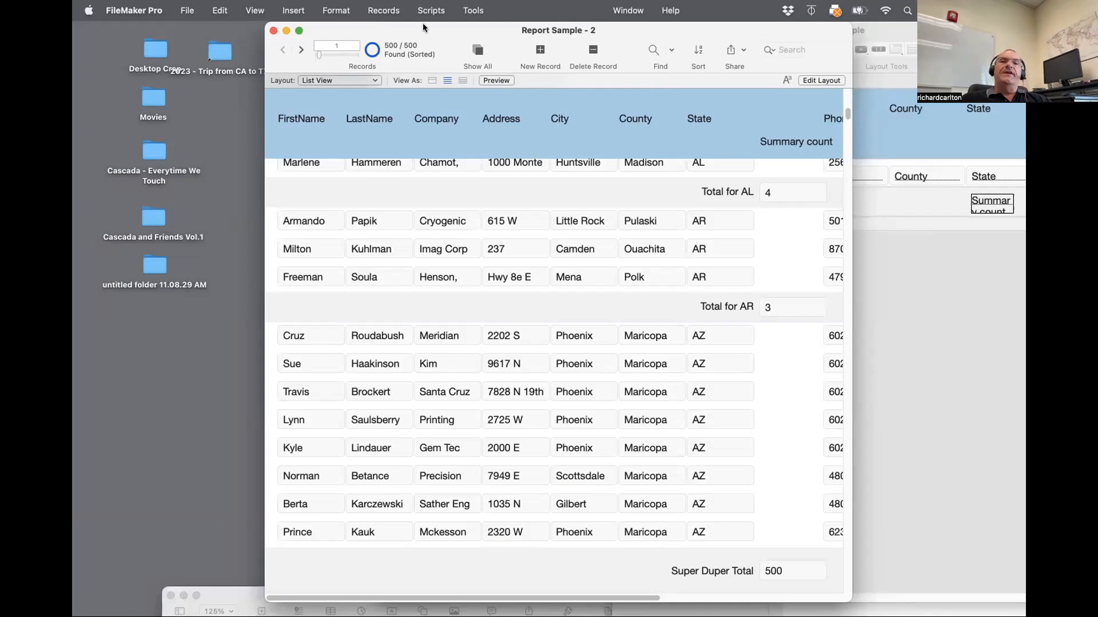
Show all records in the table
{"action": "left_click", "coordinate": [378, 7]}
{"action": "left_click", "coordinate": [378, 7]}
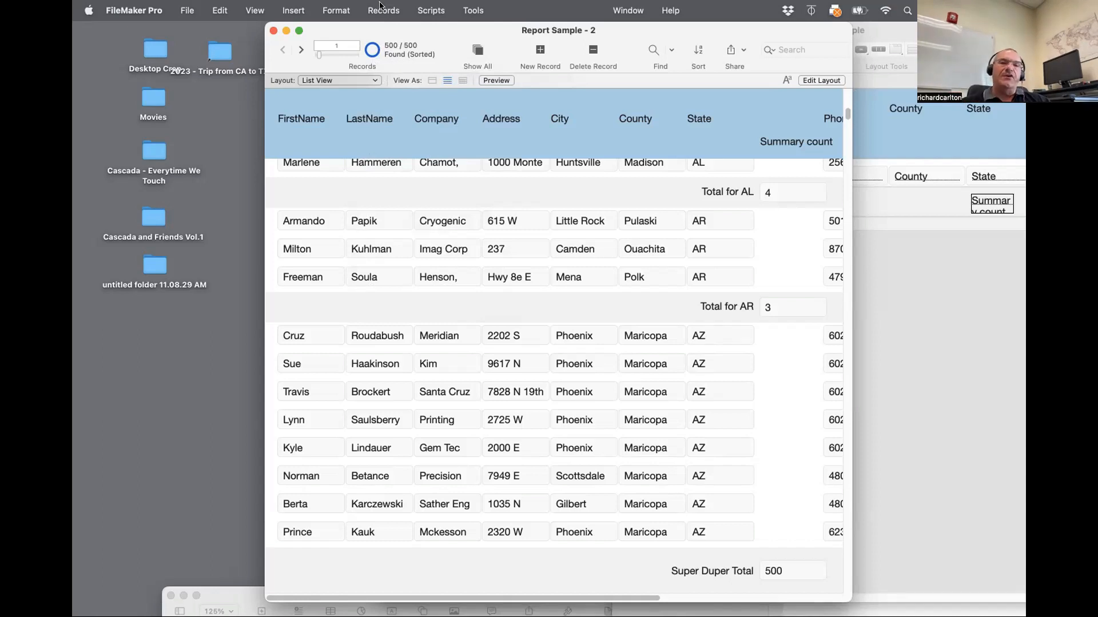
{"action": "left_click", "coordinate": [379, 8]}
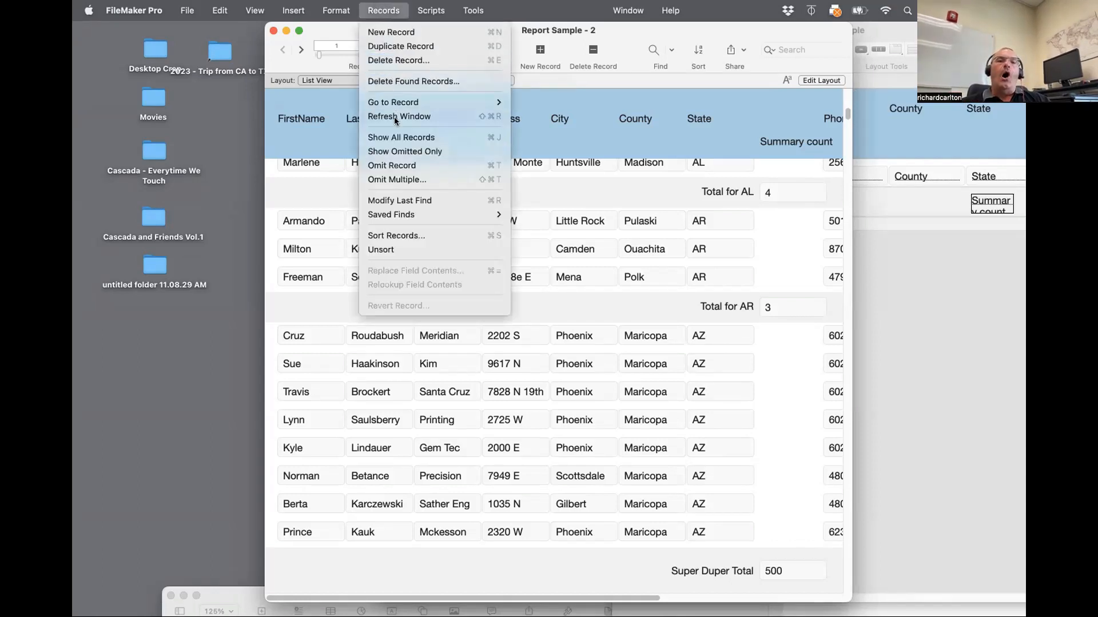
{"action": "left_click", "coordinate": [398, 137]}
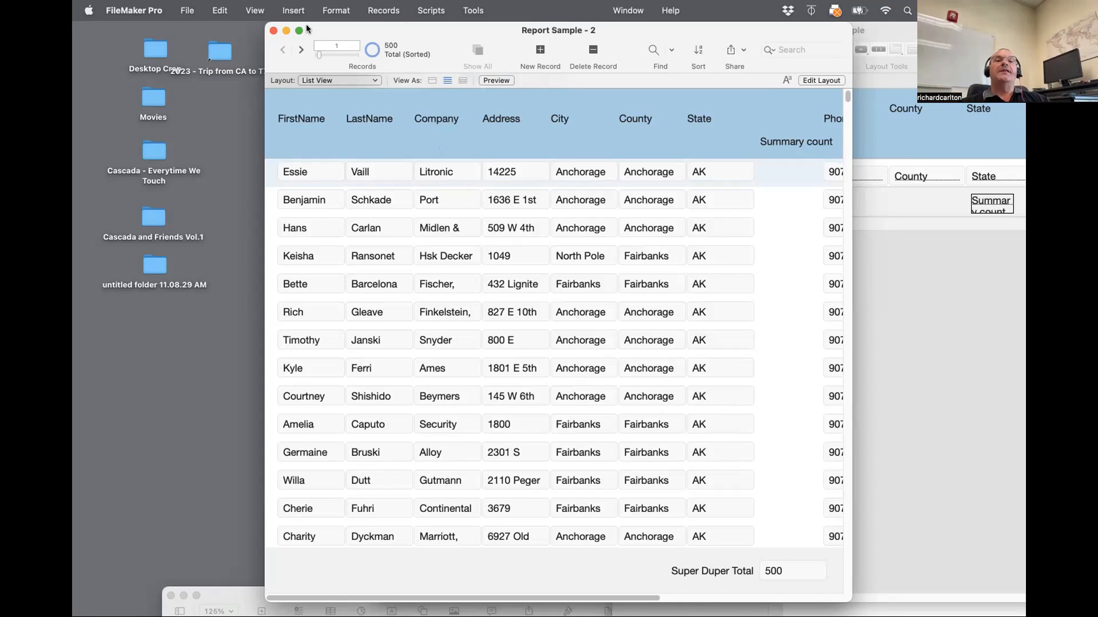
Add City after State in the sort order, turn off keeping records in sorted order, and sort the records
{"action": "left_click", "coordinate": [329, 12]}
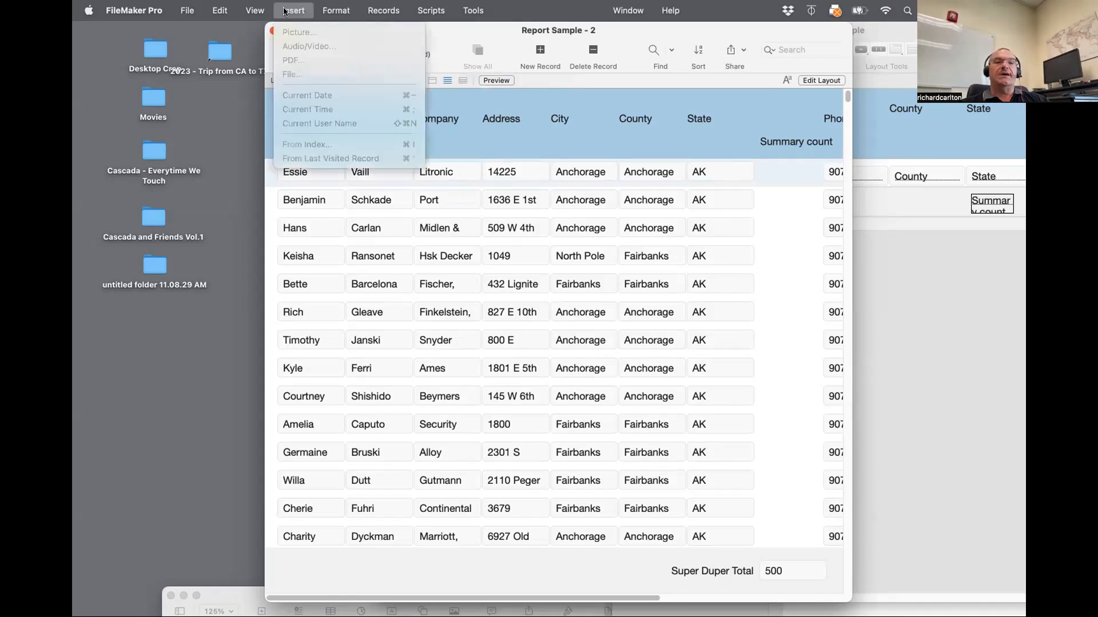
{"action": "mouse_move", "coordinate": [259, 12]}
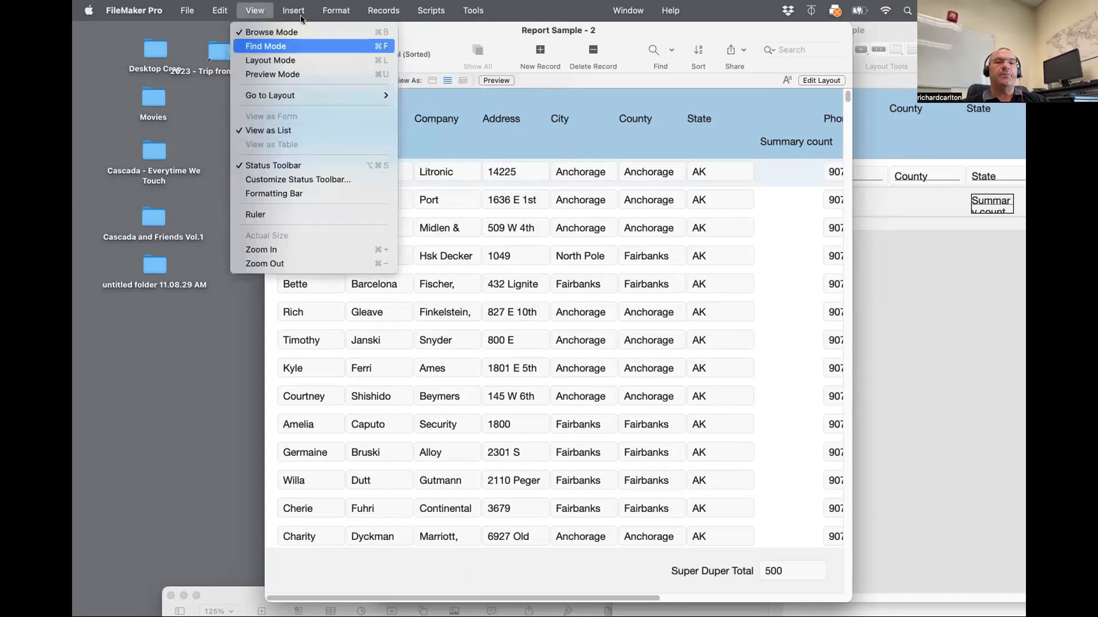
{"action": "mouse_move", "coordinate": [383, 11]}
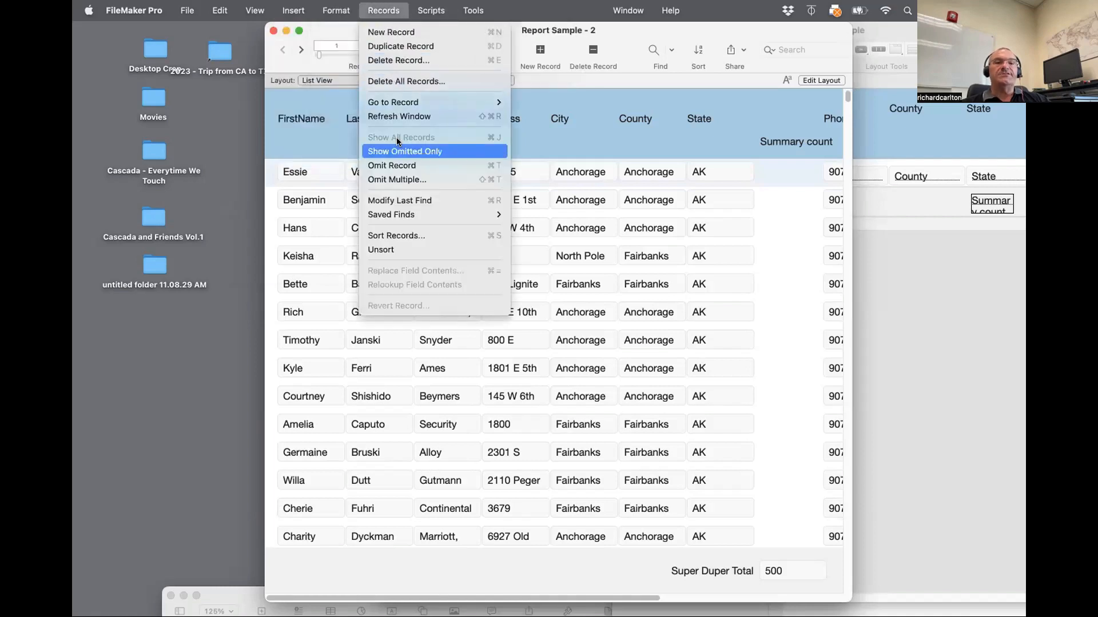
{"action": "left_click", "coordinate": [391, 234]}
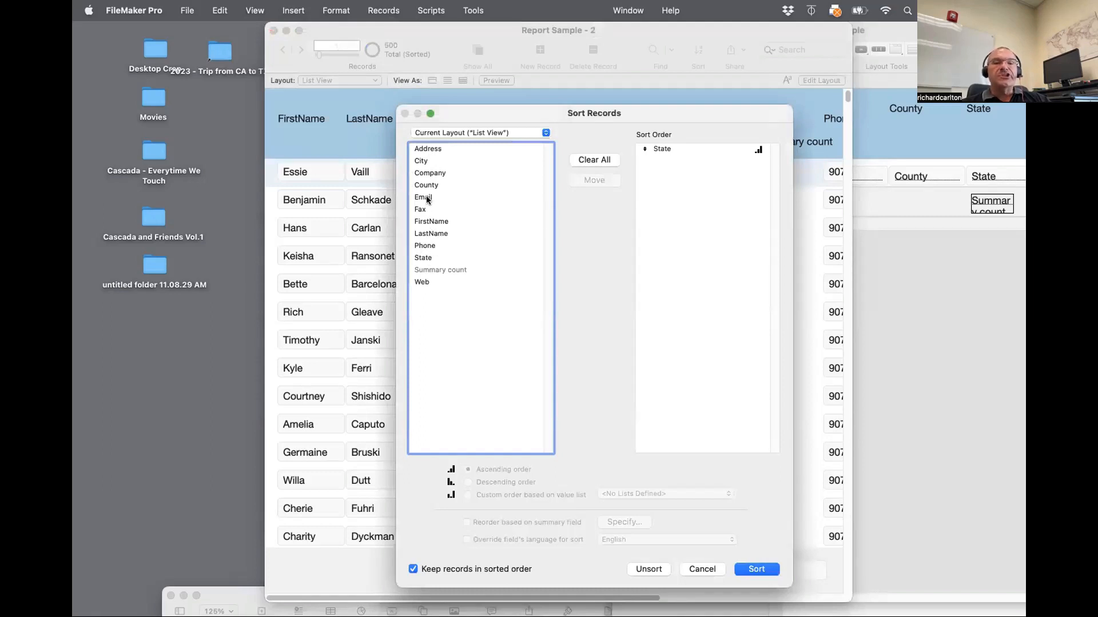
{"action": "double_click", "coordinate": [425, 257]}
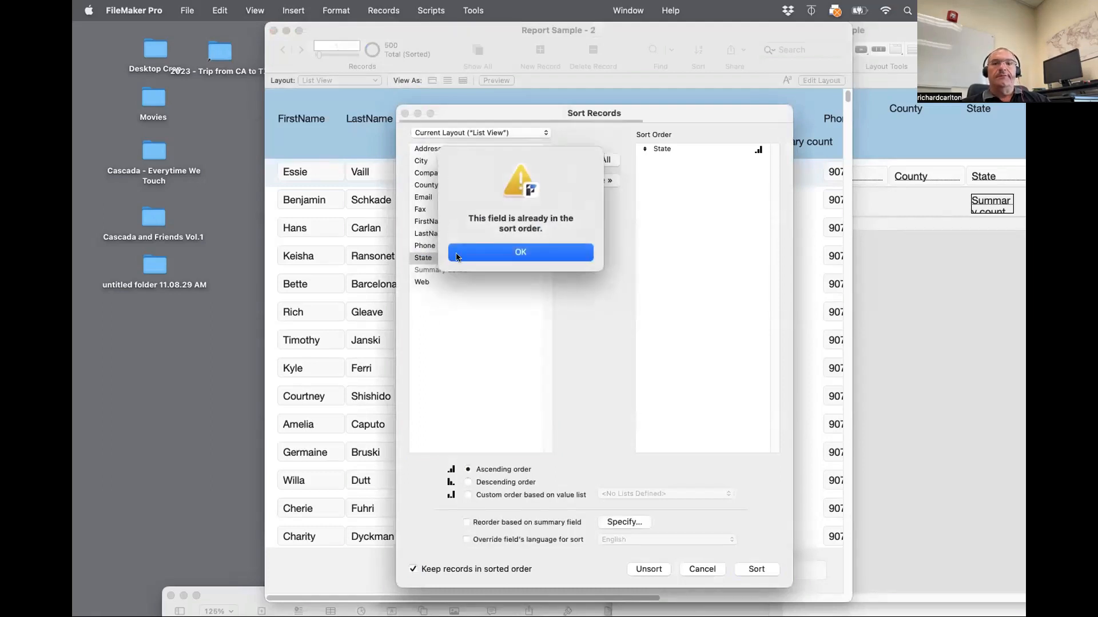
{"action": "left_click", "coordinate": [476, 251]}
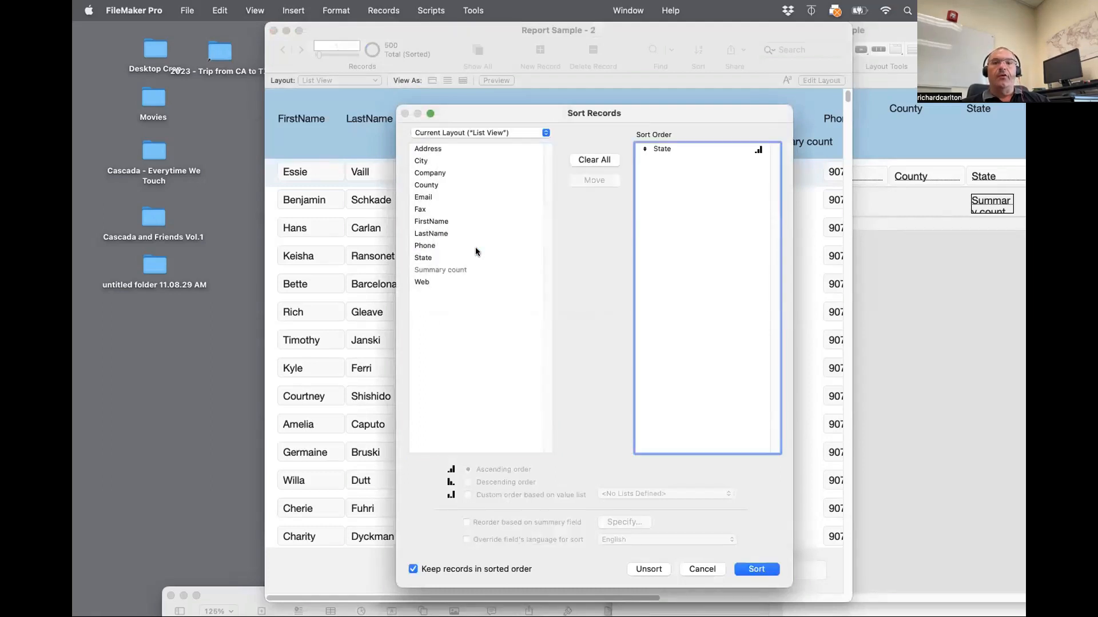
{"action": "double_click", "coordinate": [425, 162]}
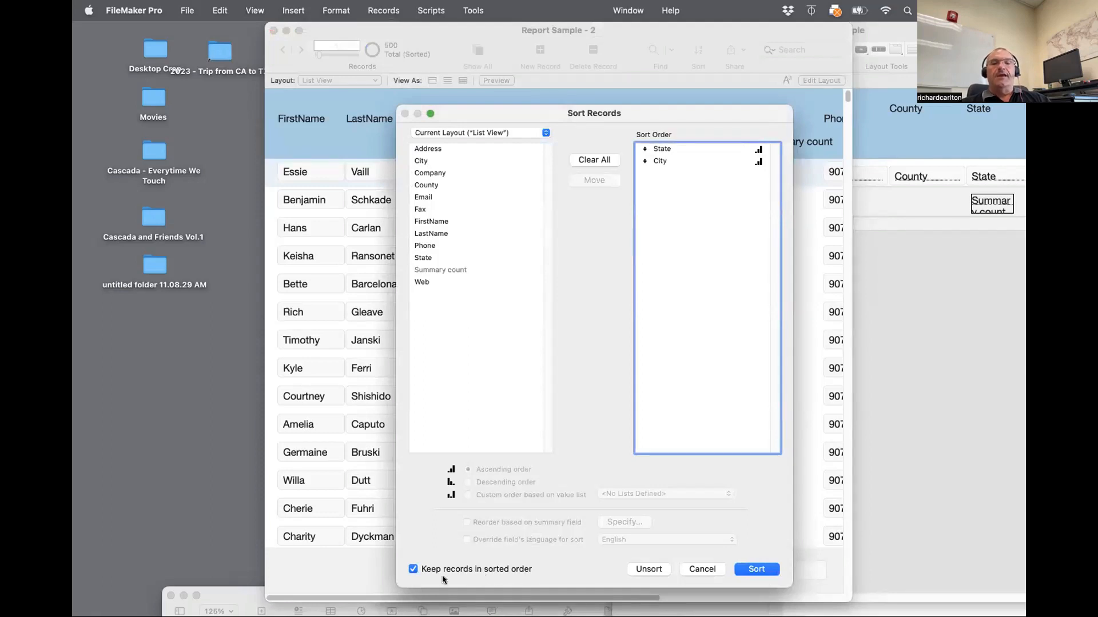
{"action": "left_click", "coordinate": [495, 567]}
{"action": "left_click", "coordinate": [754, 571]}
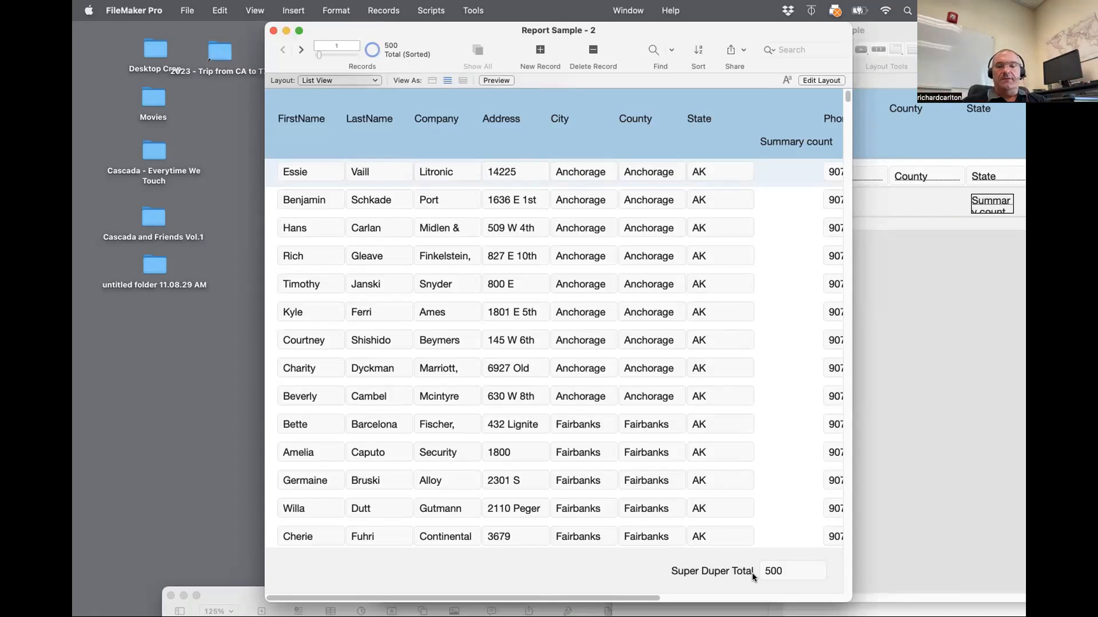
Create five new blank records in the sorted list
{"action": "key", "text": "super+n"}
{"action": "key", "text": "super+n"}
{"action": "key", "text": "super+n"}
{"action": "key", "text": "super+n"}
{"action": "key", "text": "super+n"}
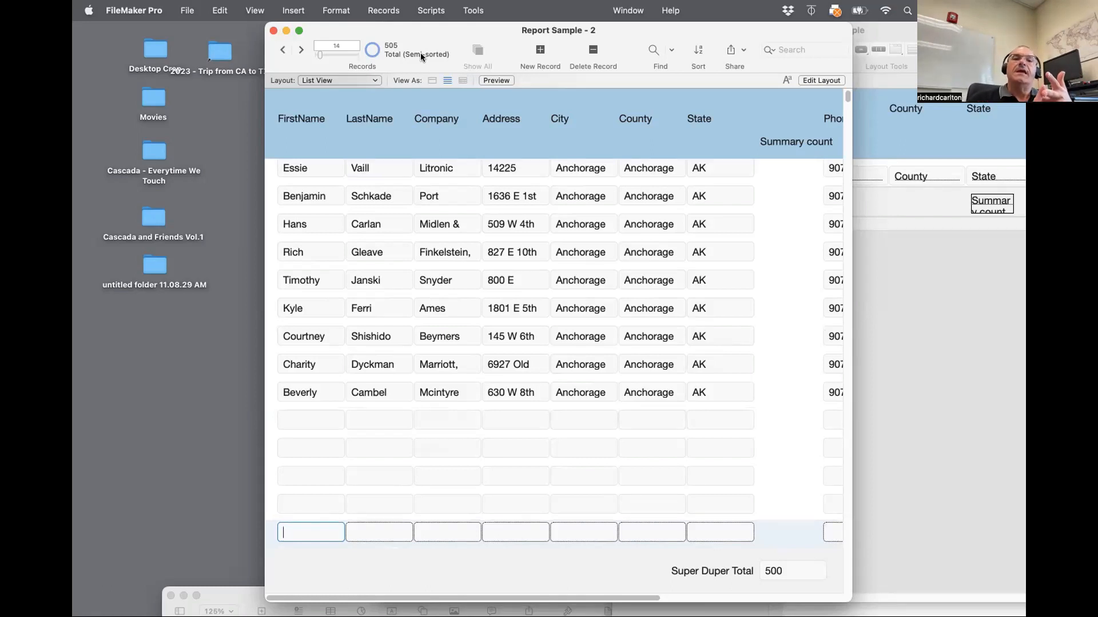
Re-sort the records by State and City with "Keep records in sorted order" turned on
{"action": "left_click", "coordinate": [342, 11]}
{"action": "mouse_move", "coordinate": [385, 7]}
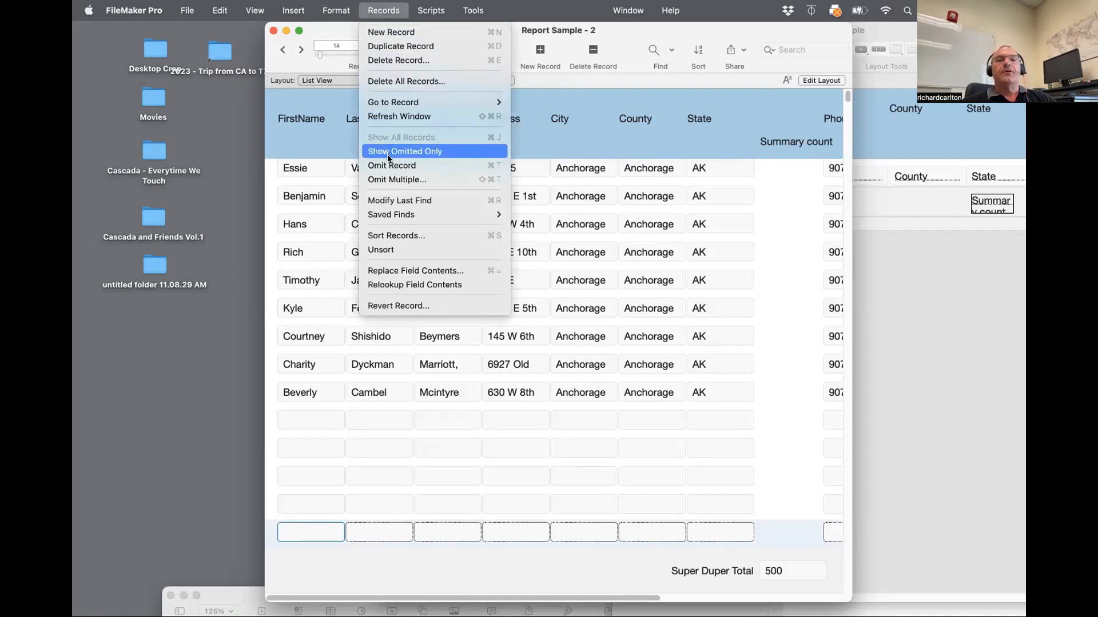
{"action": "left_click", "coordinate": [392, 236]}
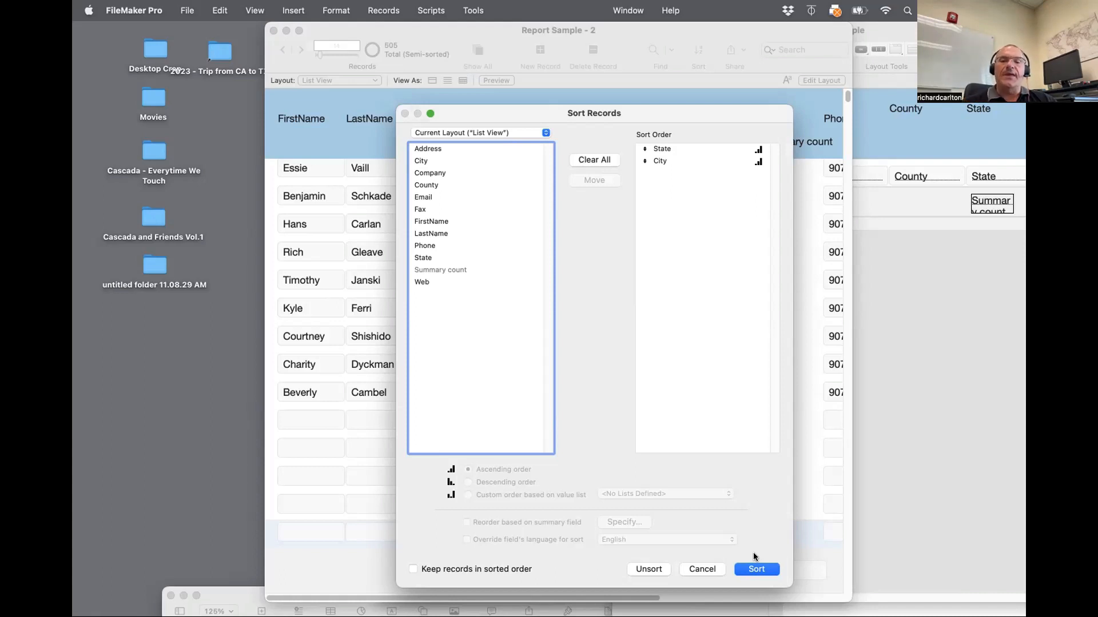
{"action": "left_click", "coordinate": [474, 569]}
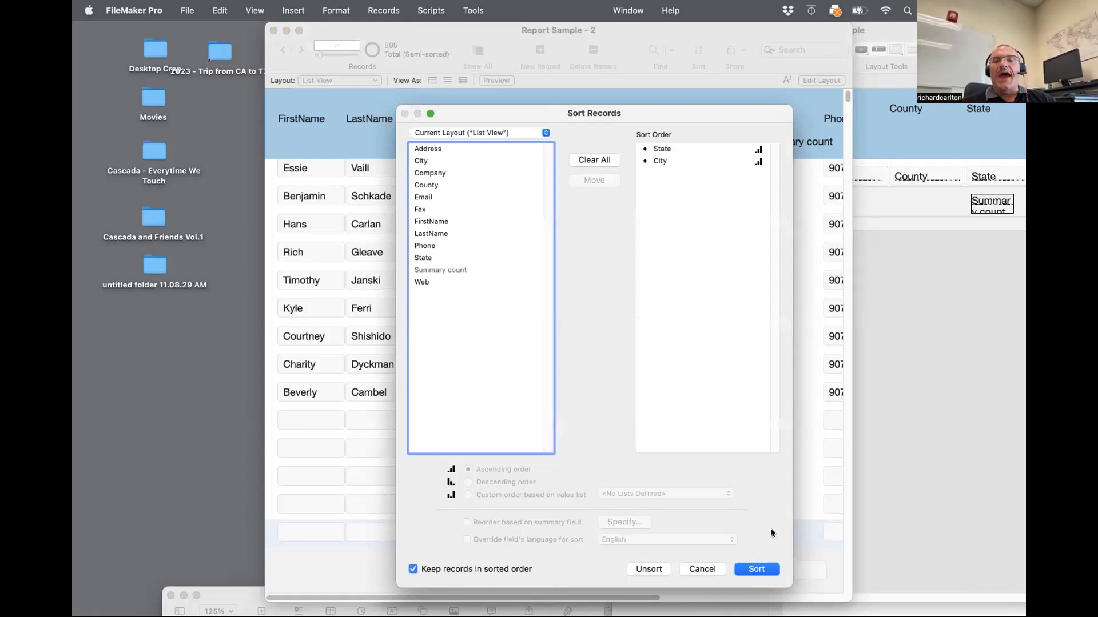
{"action": "left_click", "coordinate": [757, 568]}
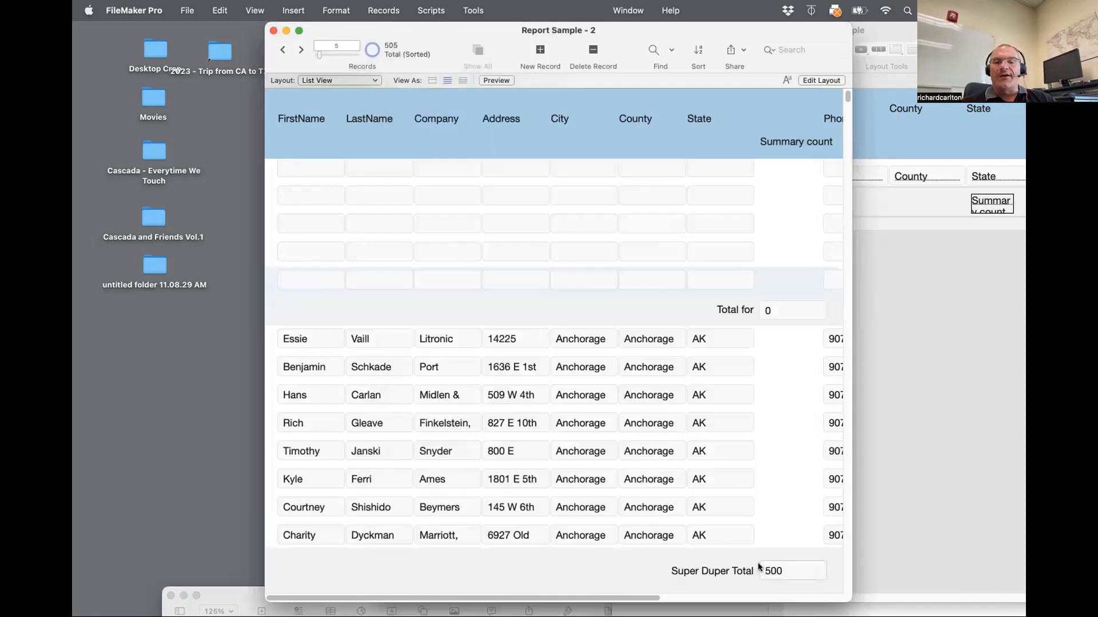
Create three more blank records from within the group of records without a State
{"action": "left_click", "coordinate": [539, 220]}
{"action": "key", "text": "super+n"}
{"action": "key", "text": "super+n"}
{"action": "key", "text": "super+n"}
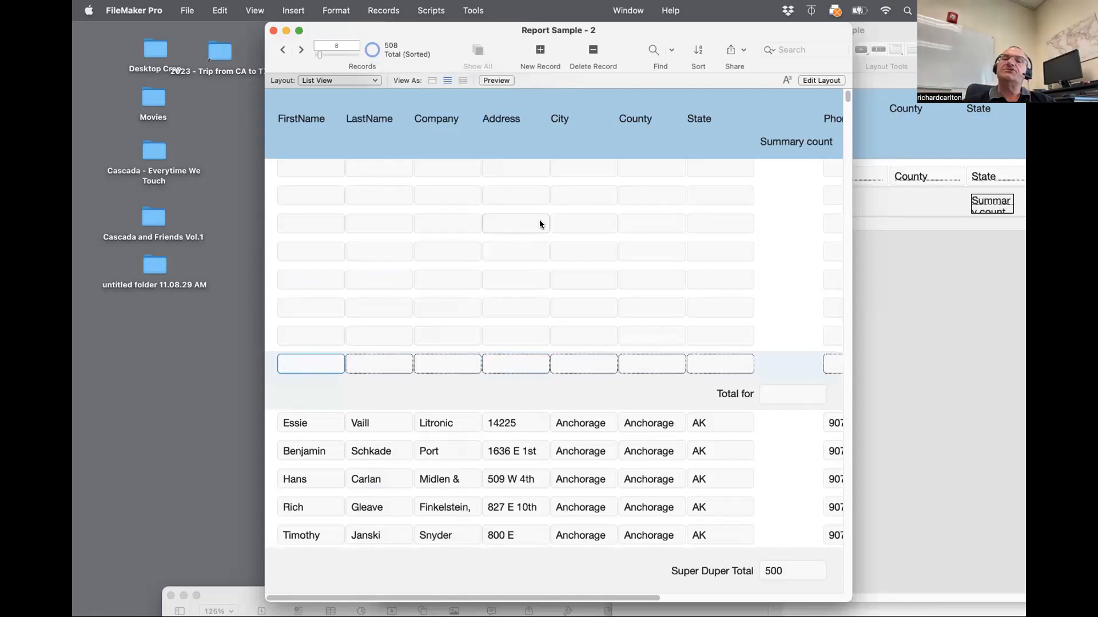
{"action": "left_click", "coordinate": [294, 10]}
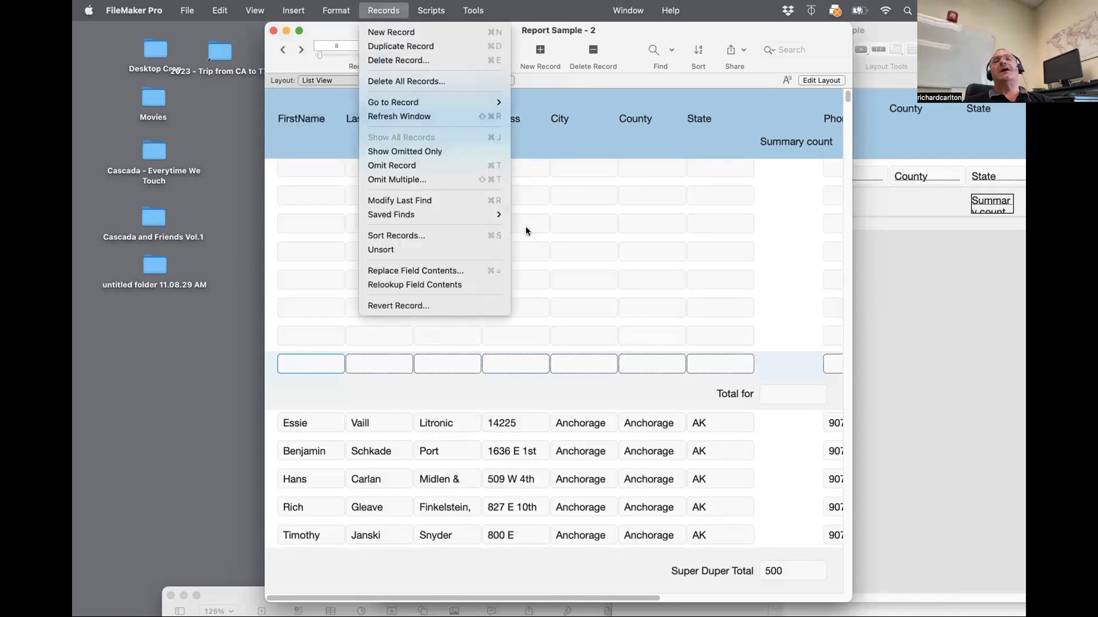
{"action": "left_click", "coordinate": [543, 220]}
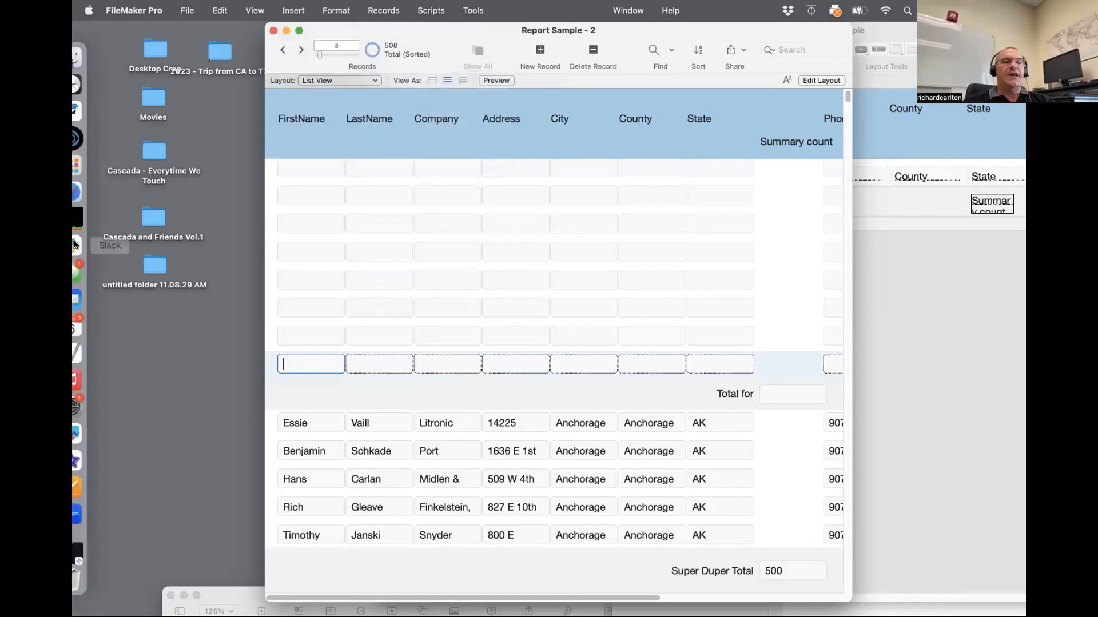
Switch to Activity Monitor, show its CPU Usage window and move that window down next to the Dock
{"action": "mouse_move", "coordinate": [80, 230]}
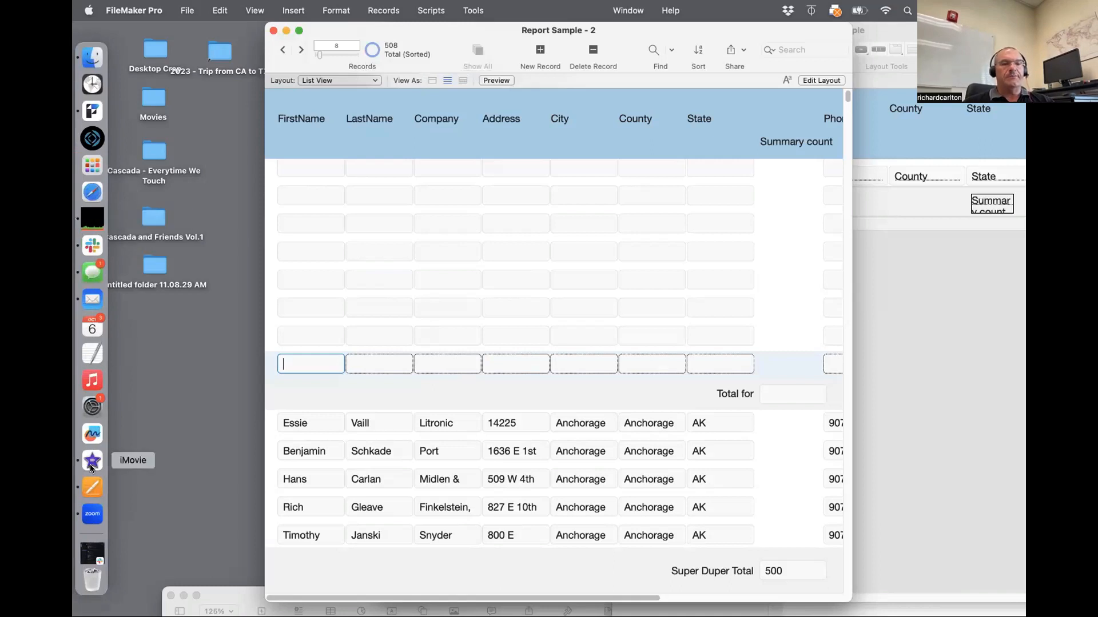
{"action": "left_click", "coordinate": [153, 457]}
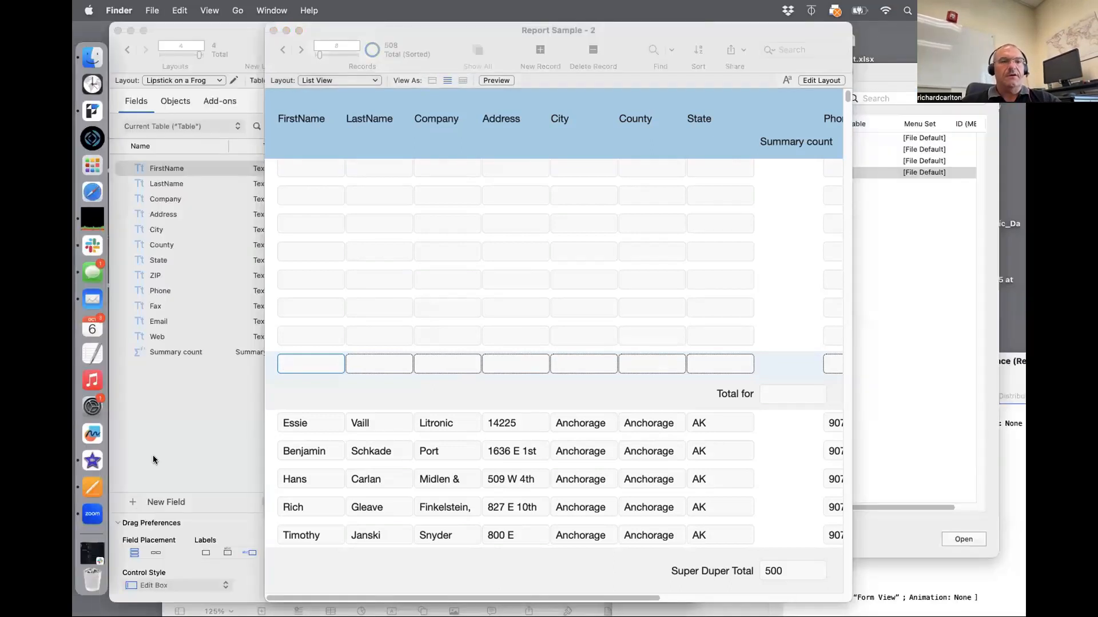
{"action": "left_click", "coordinate": [94, 228]}
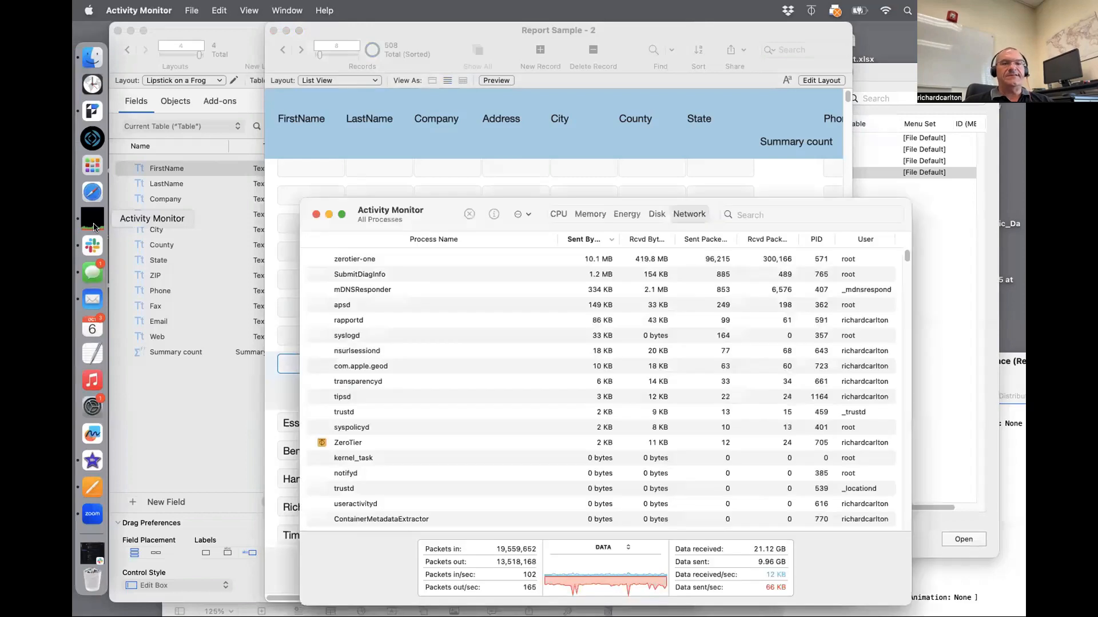
{"action": "left_click", "coordinate": [299, 11]}
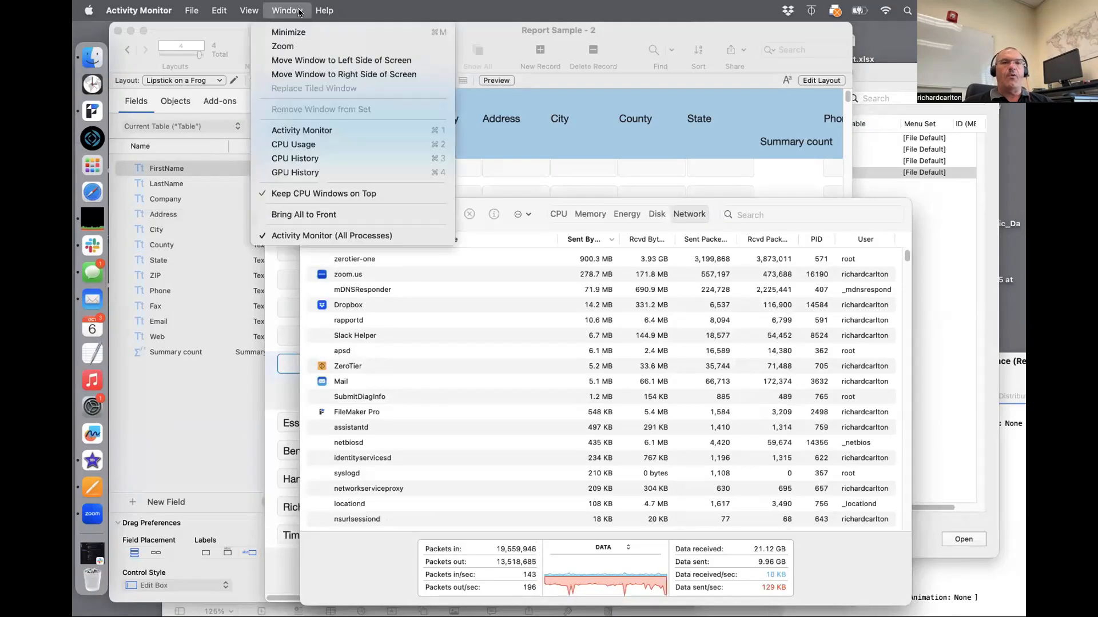
{"action": "left_click", "coordinate": [319, 144]}
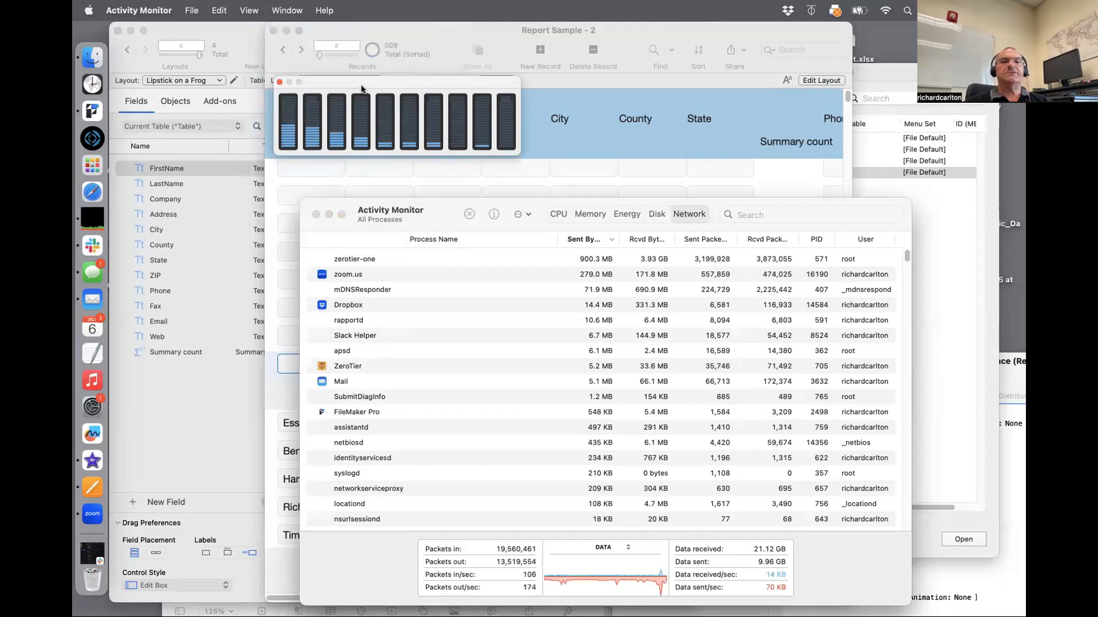
{"action": "left_click_drag", "start_coordinate": [360, 85], "coordinate": [197, 551]}
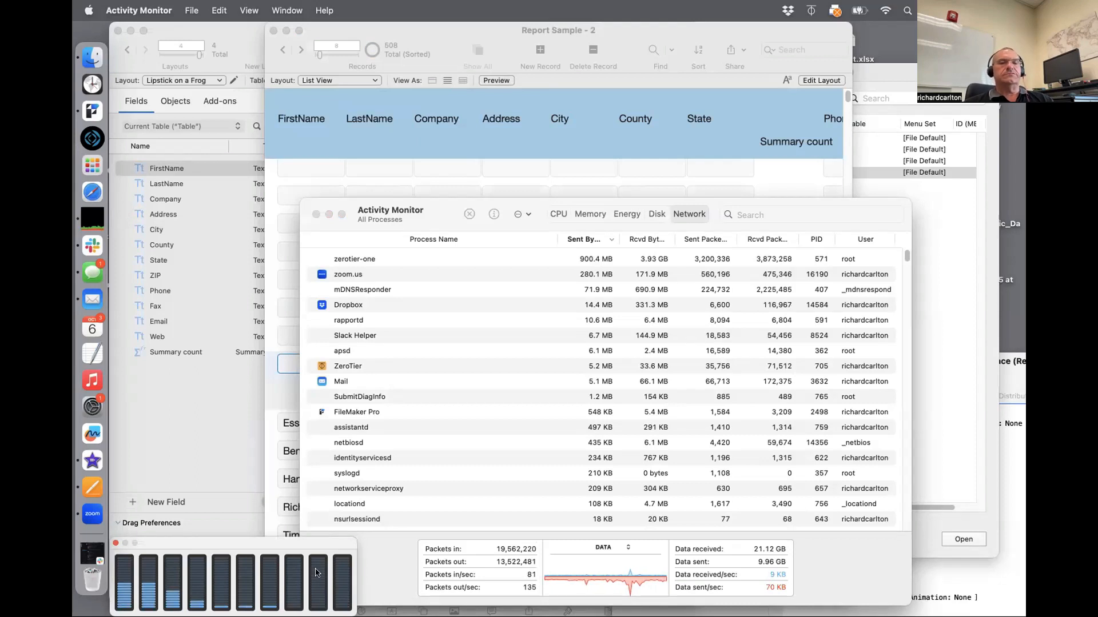
Switch back to the Report Sample - 2 record list in FileMaker Pro
{"action": "left_click", "coordinate": [621, 81]}
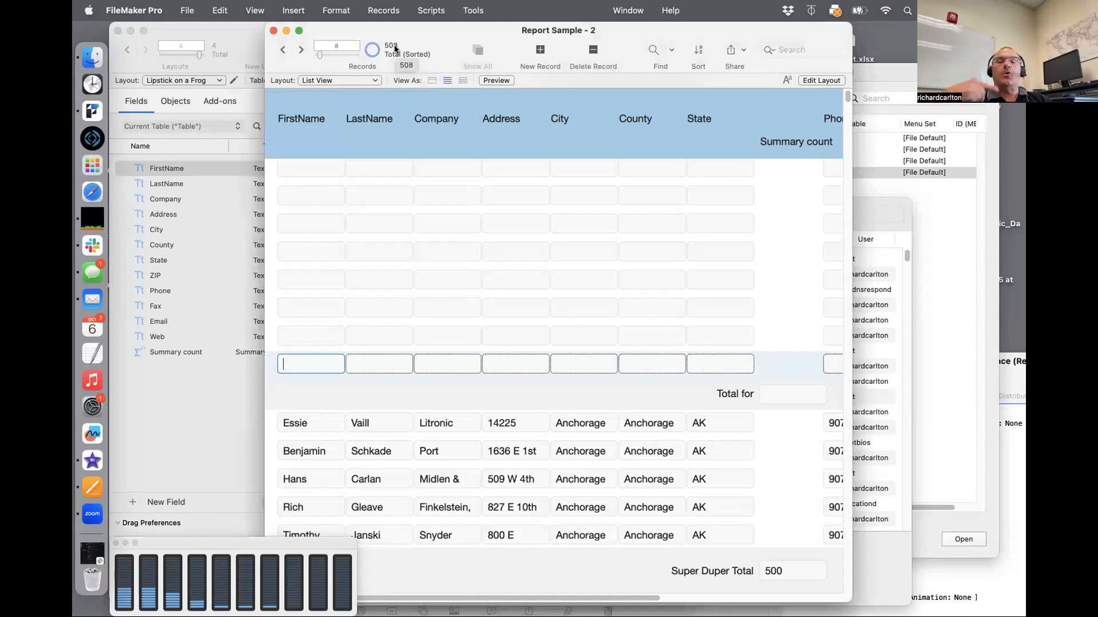
{"action": "left_click", "coordinate": [375, 6]}
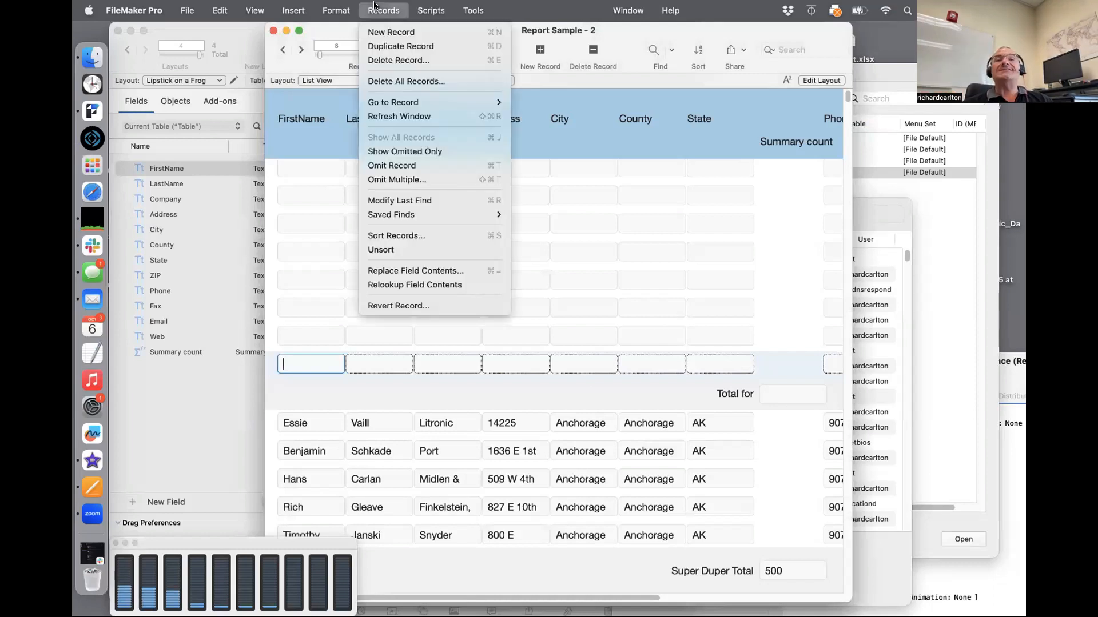
{"action": "left_click", "coordinate": [375, 7]}
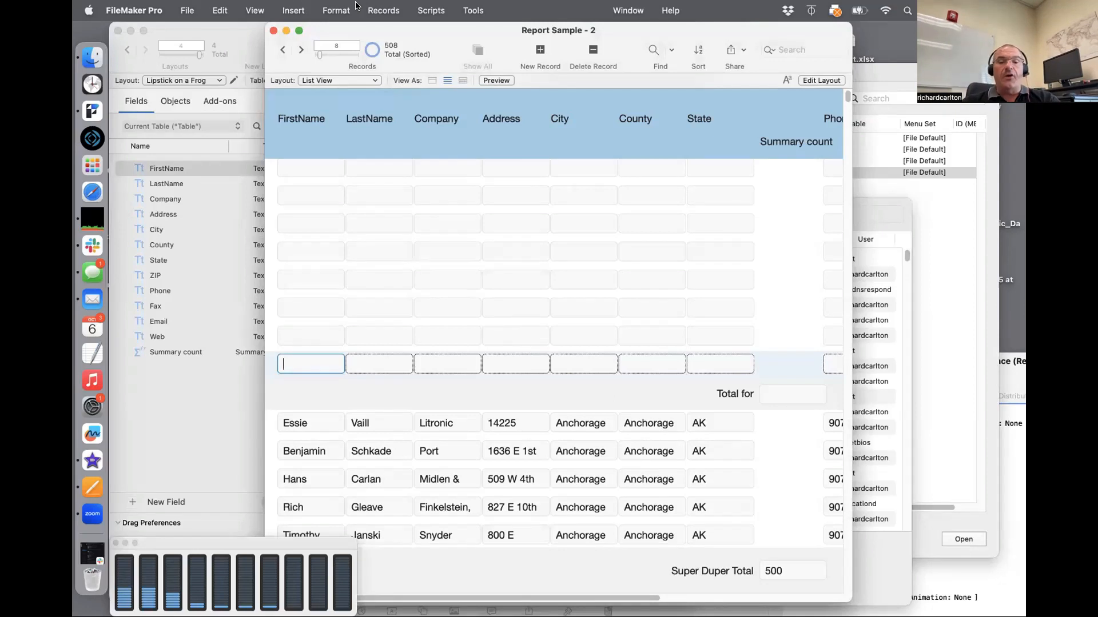
Review the State and City sort order and the "Keep records in sorted order" option in Sort Records, and cancel without sorting
{"action": "key", "text": "super+s"}
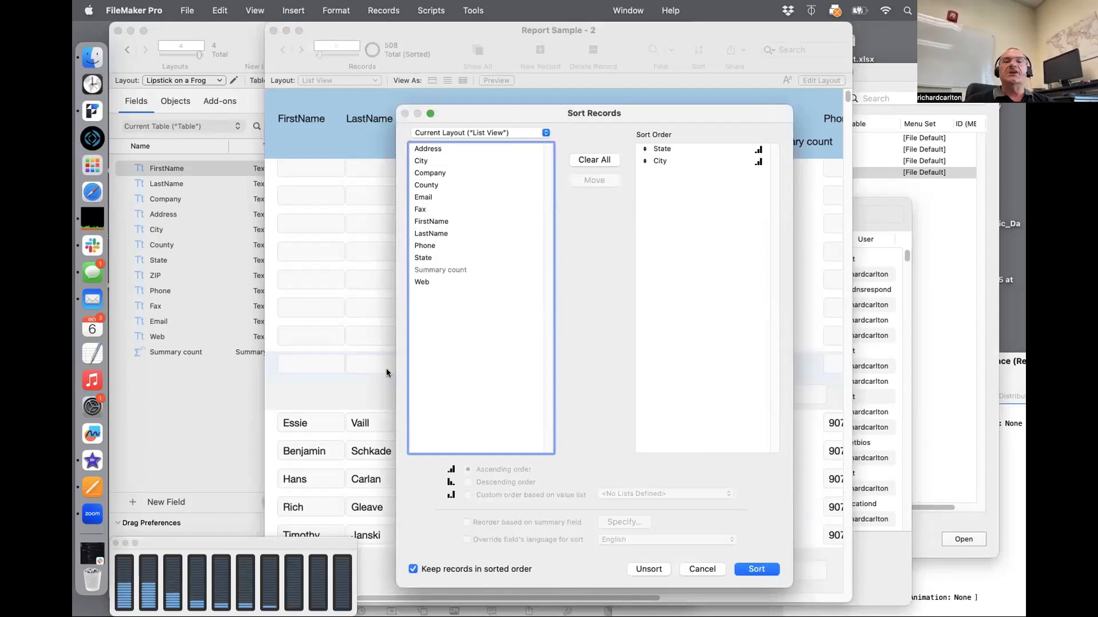
{"action": "left_click_drag", "start_coordinate": [547, 114], "coordinate": [773, 76]}
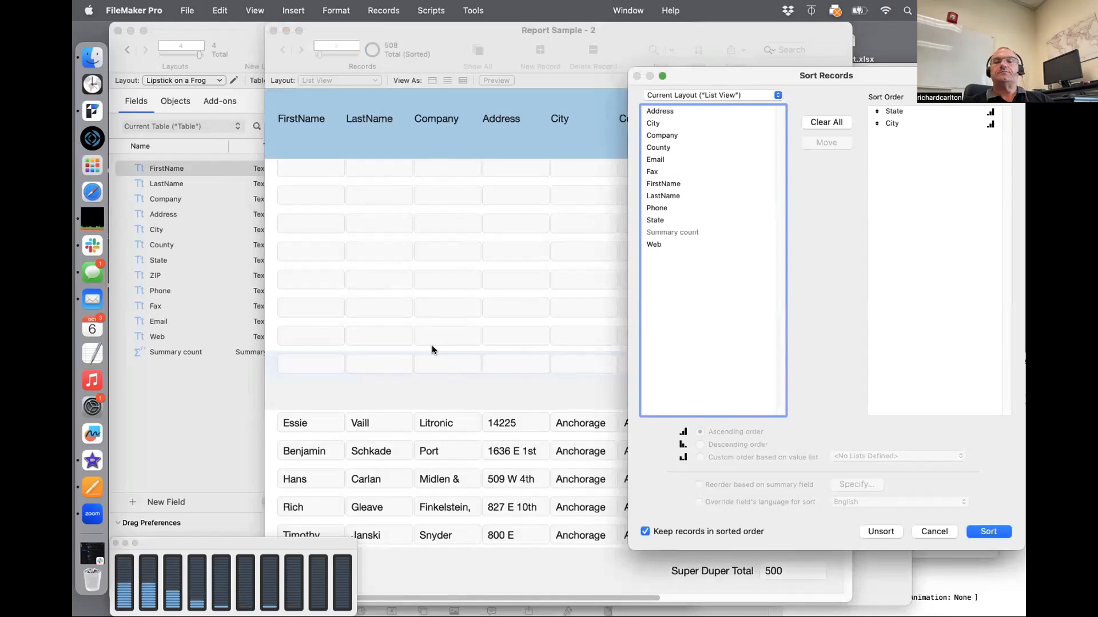
{"action": "left_click", "coordinate": [934, 532]}
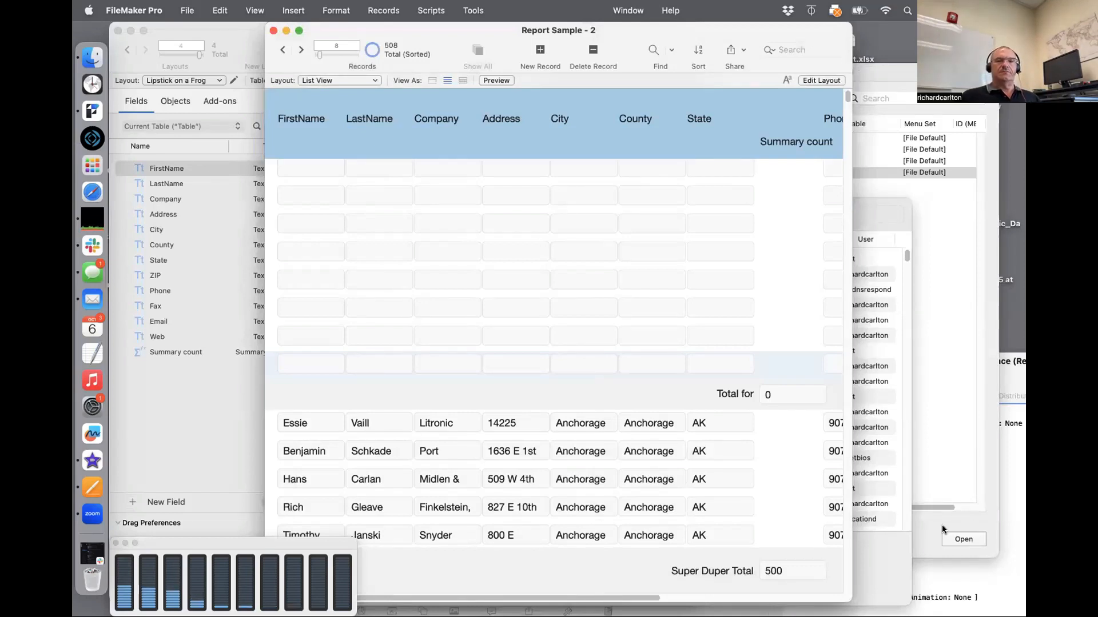
Switch the List View layout to Layout mode and close the Manage Layouts window
{"action": "left_click", "coordinate": [952, 539]}
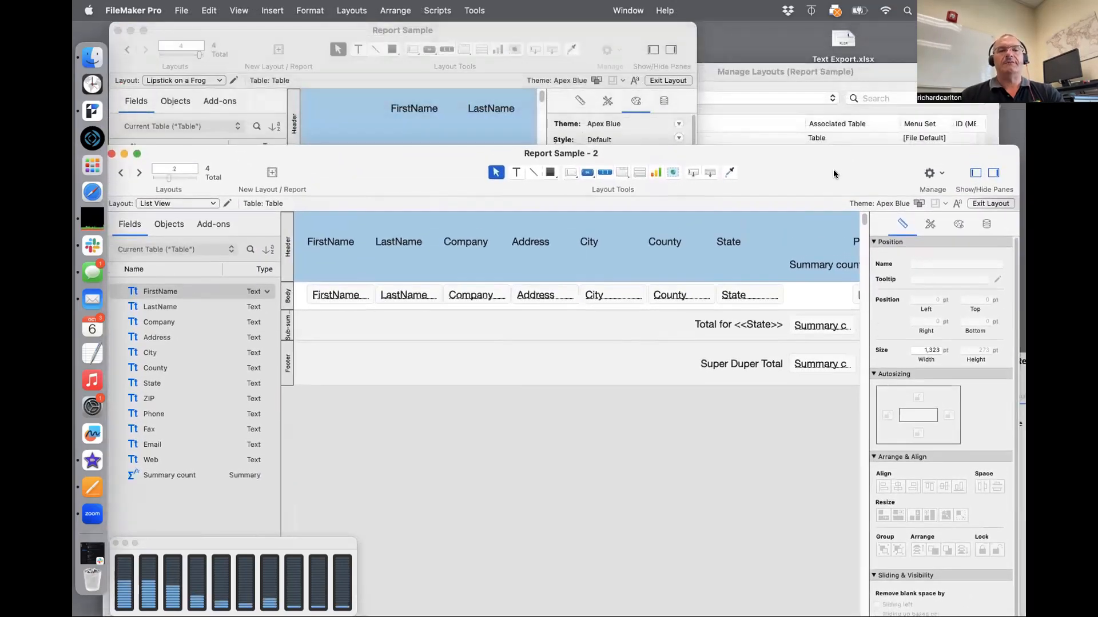
{"action": "left_click", "coordinate": [786, 77]}
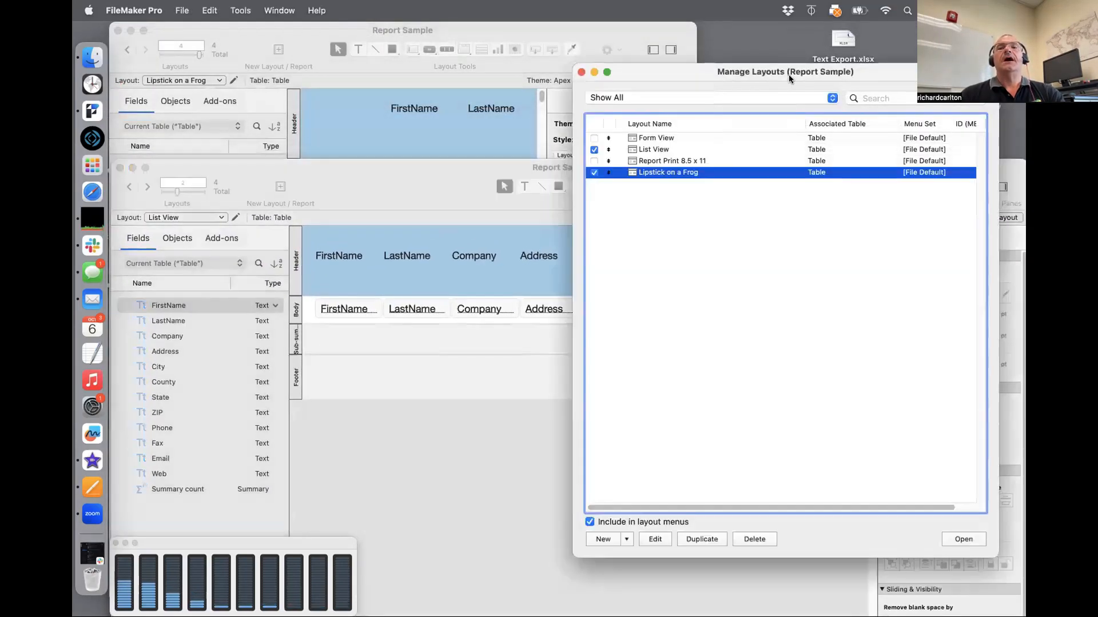
{"action": "key", "text": "super+w"}
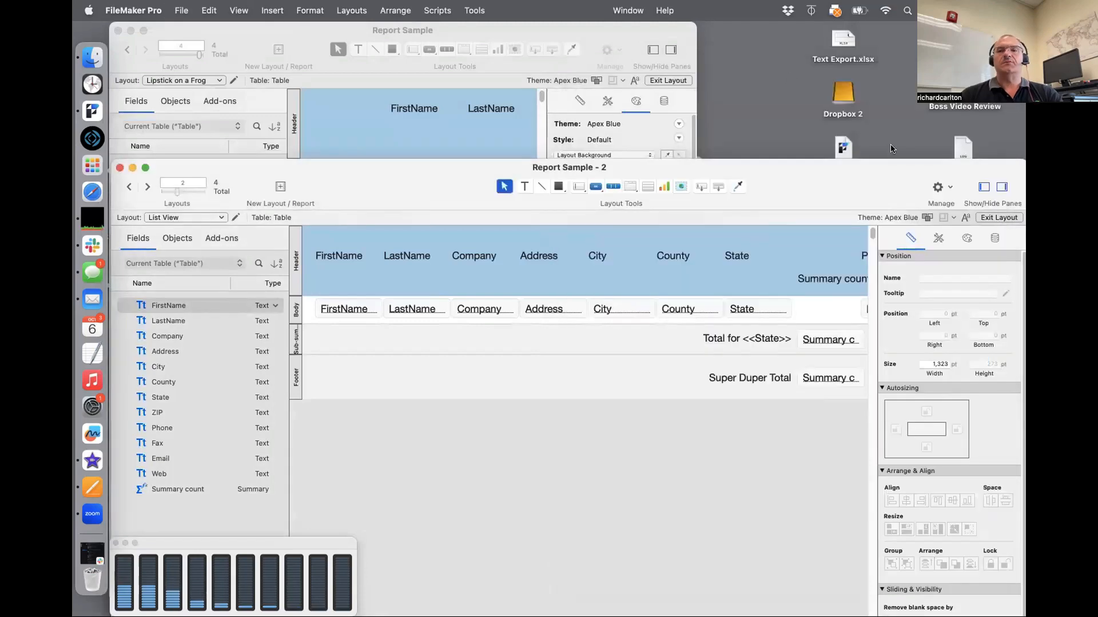
Move the Report Sample and Activity Monitor windows aside to uncover the files on the desktop
{"action": "left_click_drag", "start_coordinate": [867, 205], "coordinate": [883, 284]}
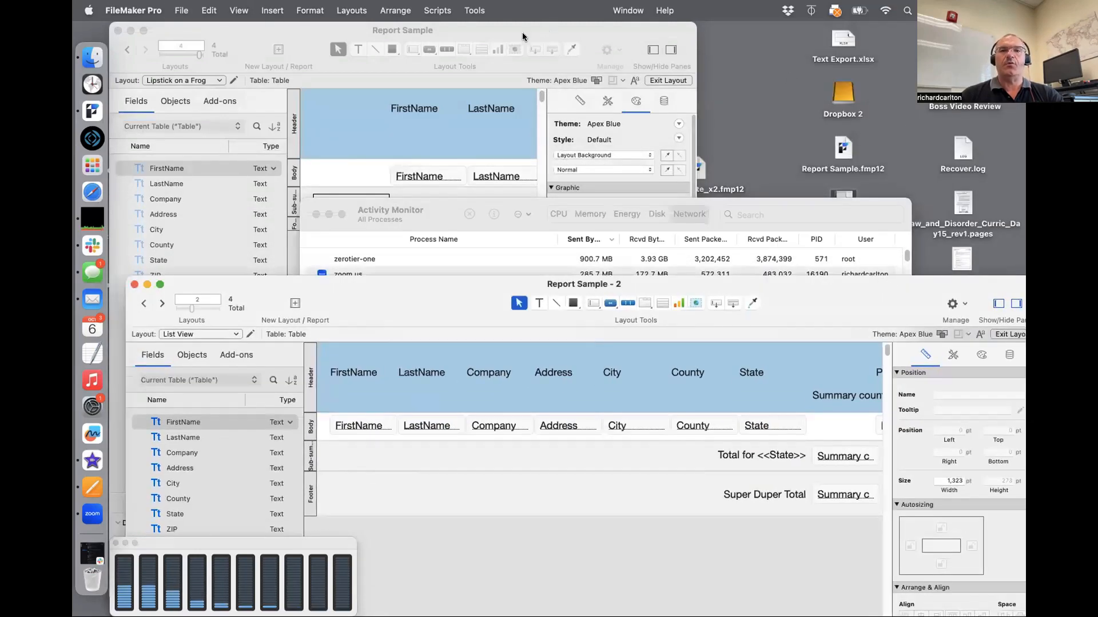
{"action": "left_click_drag", "start_coordinate": [523, 36], "coordinate": [751, 362]}
{"action": "left_click_drag", "start_coordinate": [393, 211], "coordinate": [865, 185]}
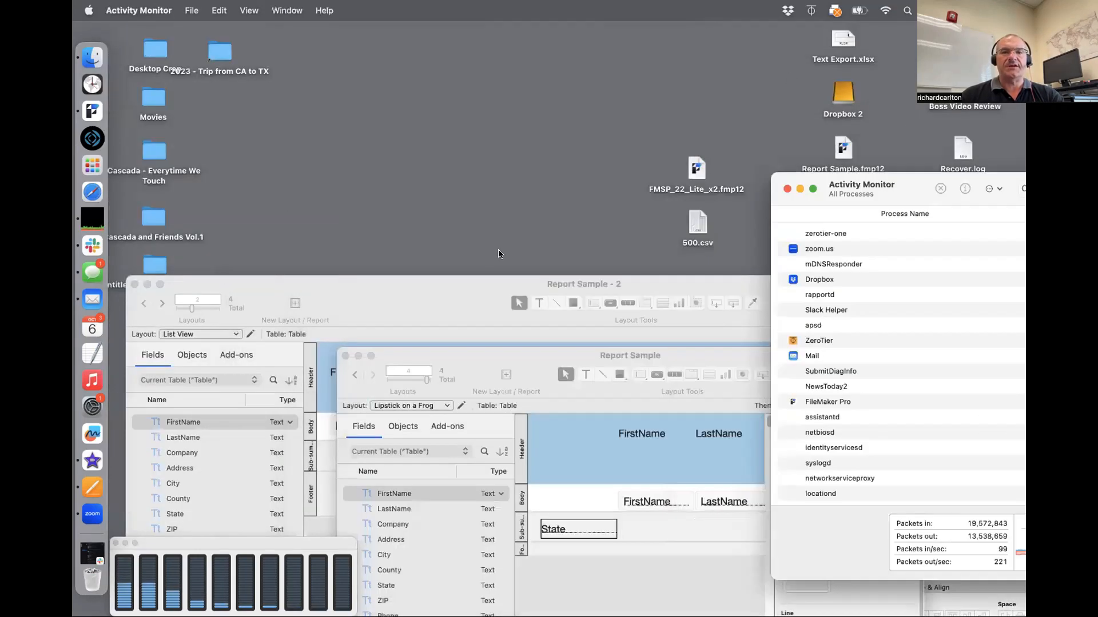
{"action": "left_click_drag", "start_coordinate": [503, 284], "coordinate": [488, 30]}
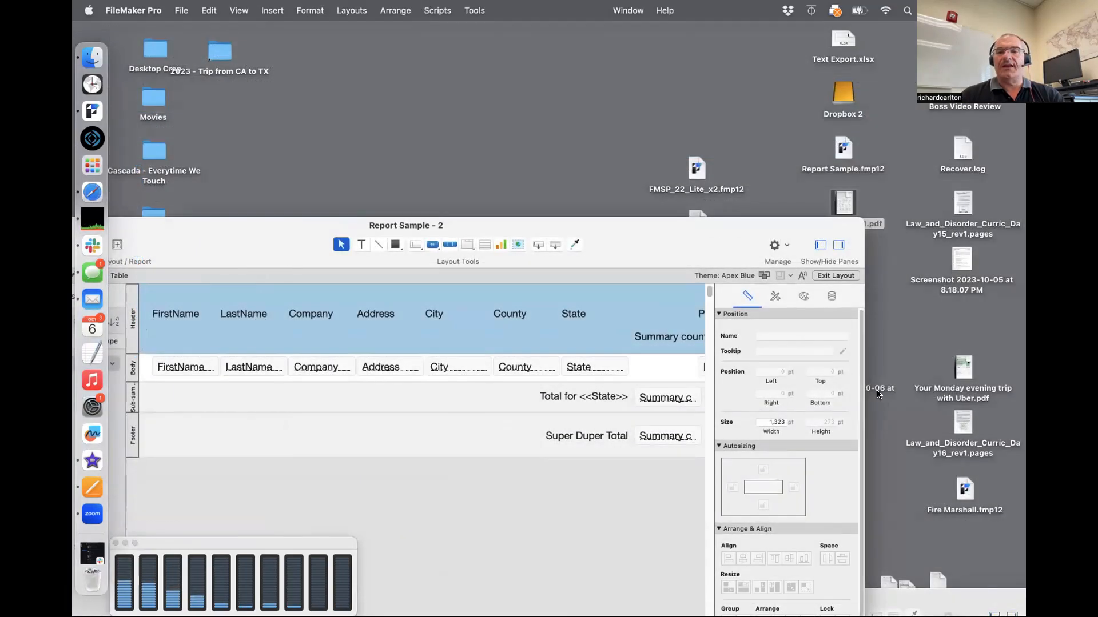
Place the desktop image "Screenshot 2023-10-06 at 4.57.17 PM" in the List View header's upper-left corner, sized 127 × 106 pt
{"action": "left_click_drag", "start_coordinate": [961, 260], "coordinate": [591, 336]}
{"action": "left_click_drag", "start_coordinate": [666, 387], "coordinate": [542, 337]}
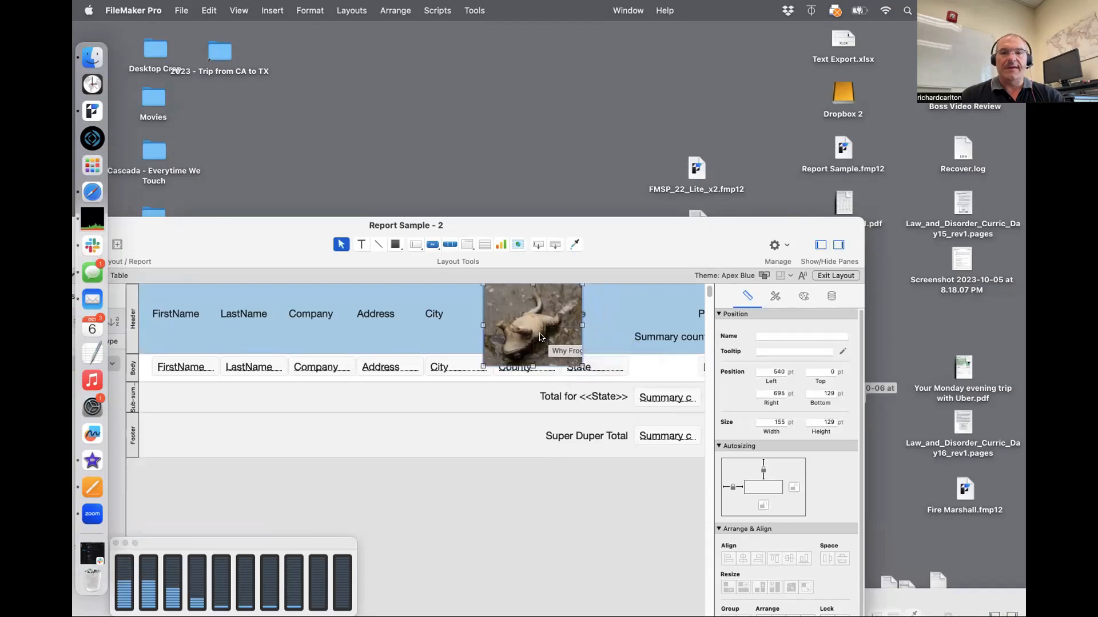
{"action": "left_click_drag", "start_coordinate": [514, 228], "coordinate": [705, 140]}
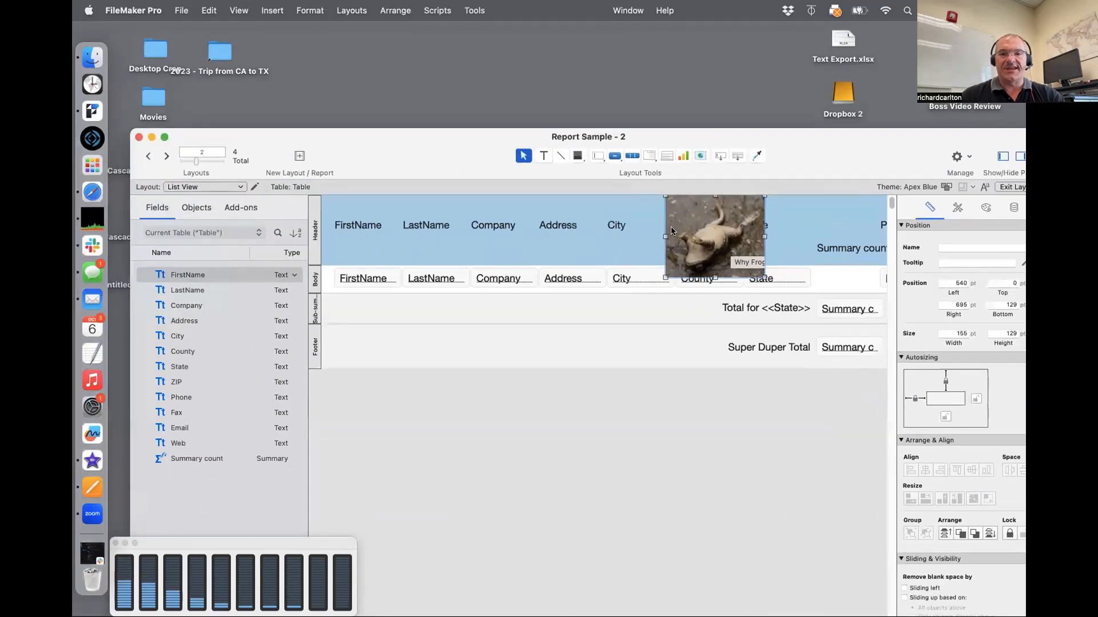
{"action": "left_click_drag", "start_coordinate": [671, 226], "coordinate": [323, 175]}
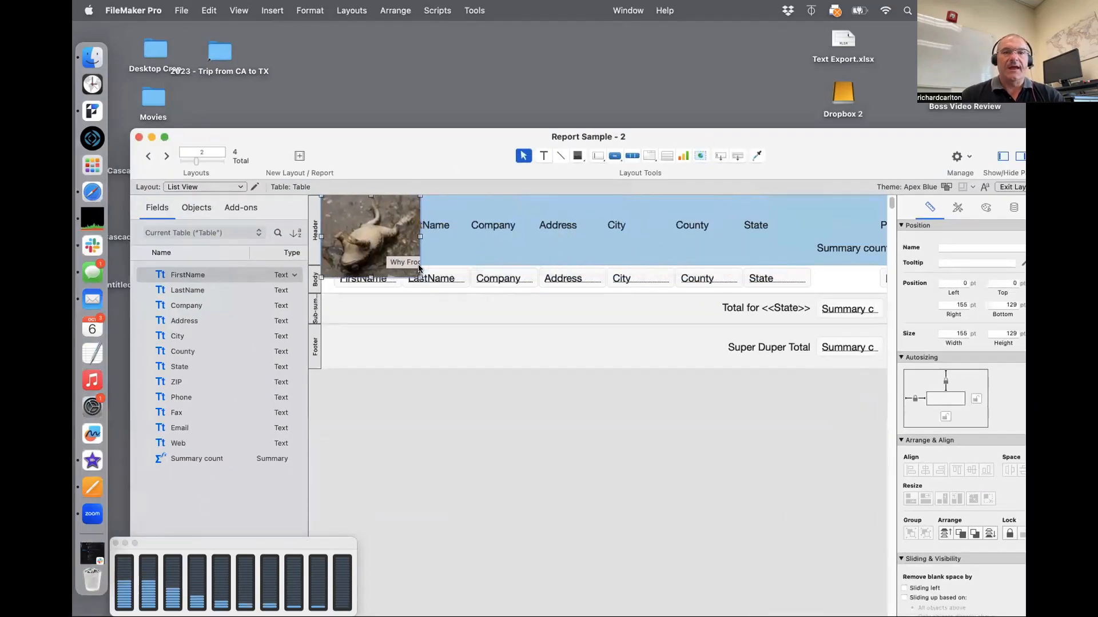
{"action": "left_click_drag", "start_coordinate": [417, 274], "coordinate": [404, 264]}
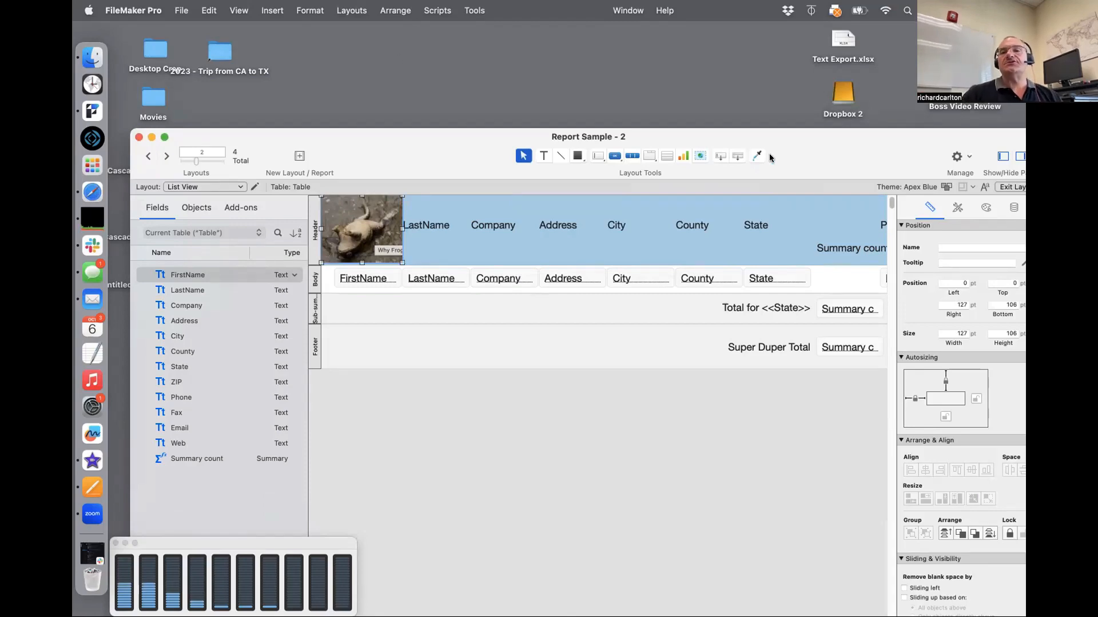
Move the Report Sample - 2 window down clear of the desktop files and open FMSP_22_Lite_x2.fmp12
{"action": "left_click_drag", "start_coordinate": [792, 155], "coordinate": [721, 468]}
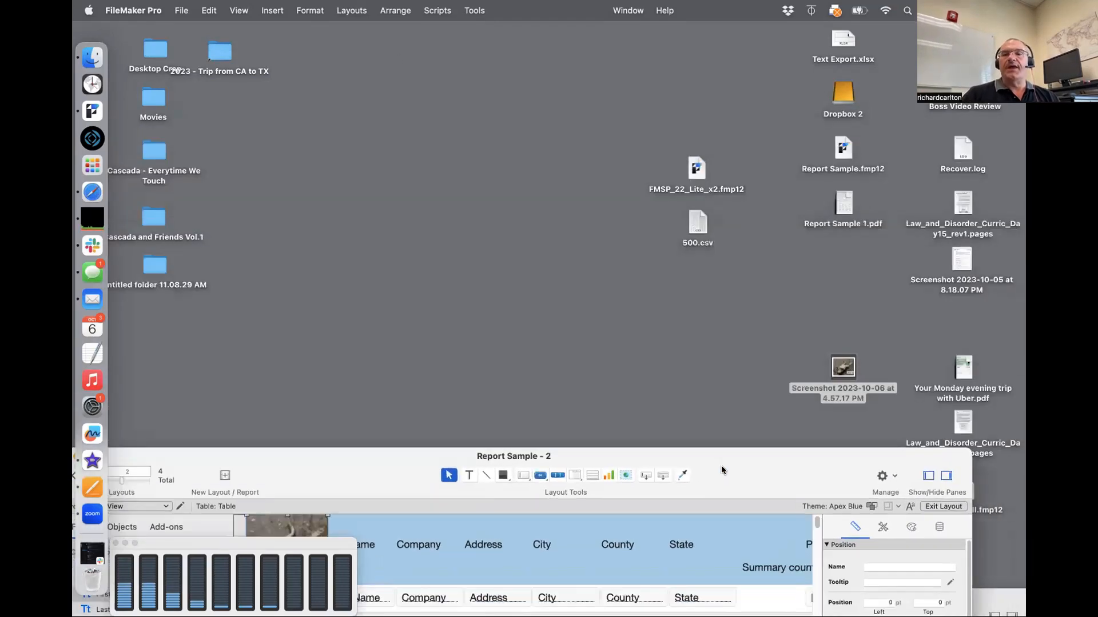
{"action": "left_click", "coordinate": [696, 169]}
{"action": "double_click", "coordinate": [696, 169]}
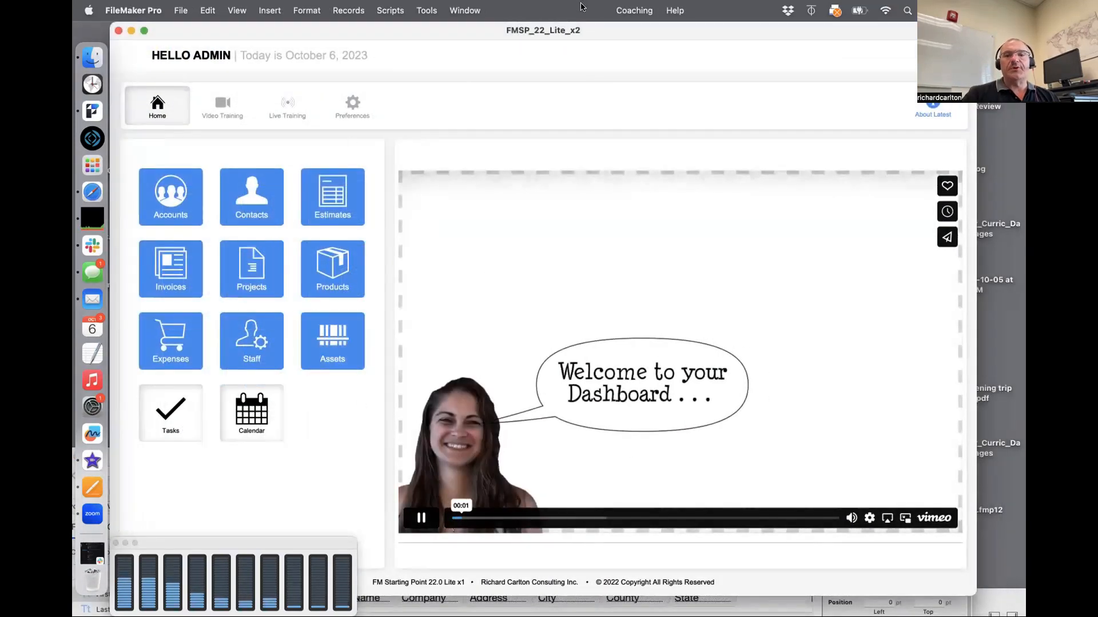
Close the floating CPU Usage window and open the solution's Preferences screen with the status toolbar shown
{"action": "left_click", "coordinate": [114, 544]}
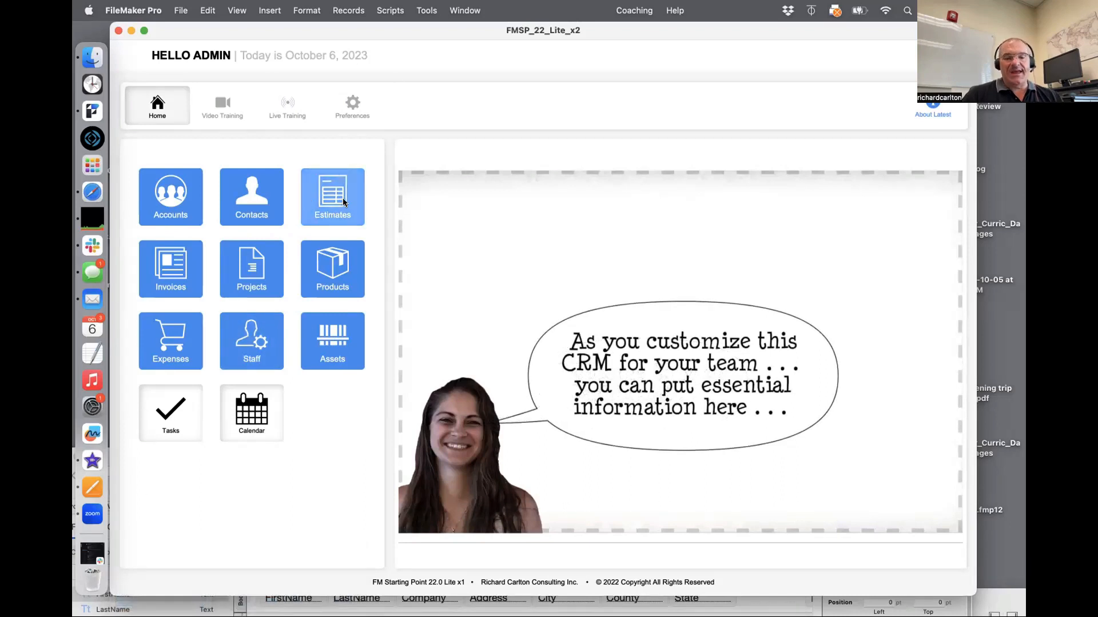
{"action": "key", "text": "super+alt+s"}
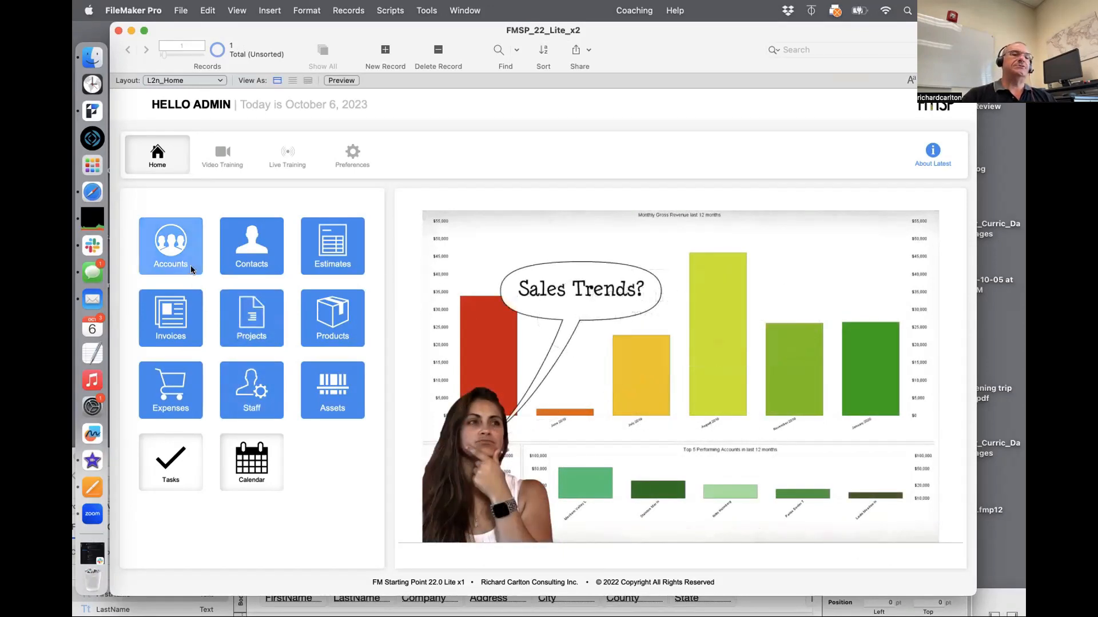
{"action": "left_click", "coordinate": [347, 153]}
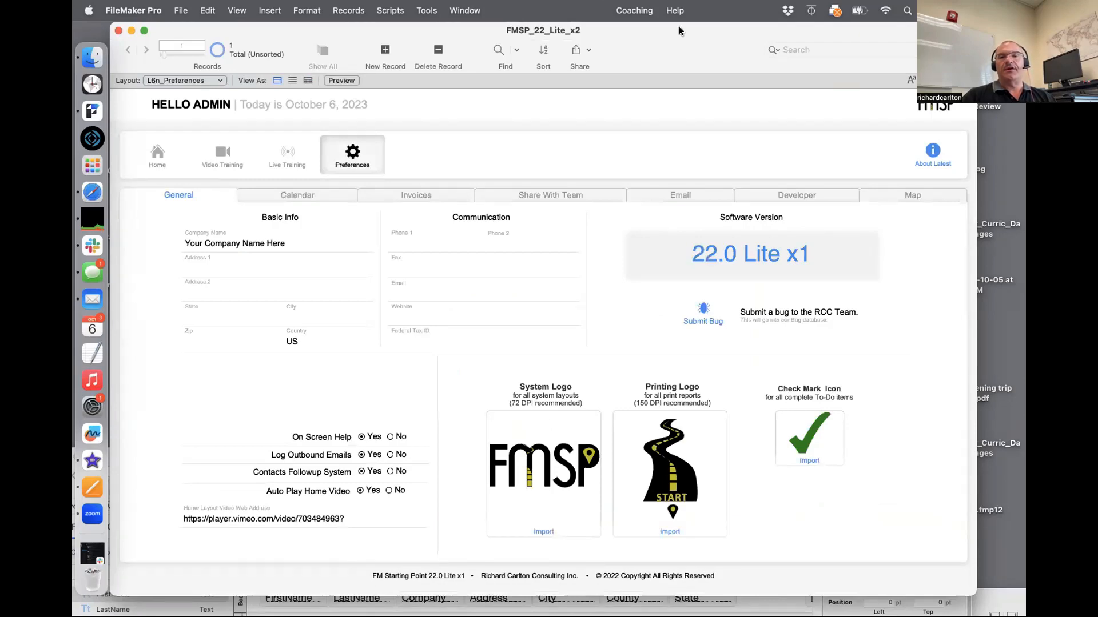
Put the desktop frog screenshot into the System Logo and Printing Logo containers, and close the FMSP_22_Lite_x2 window
{"action": "left_click_drag", "start_coordinate": [666, 35], "coordinate": [503, 7]}
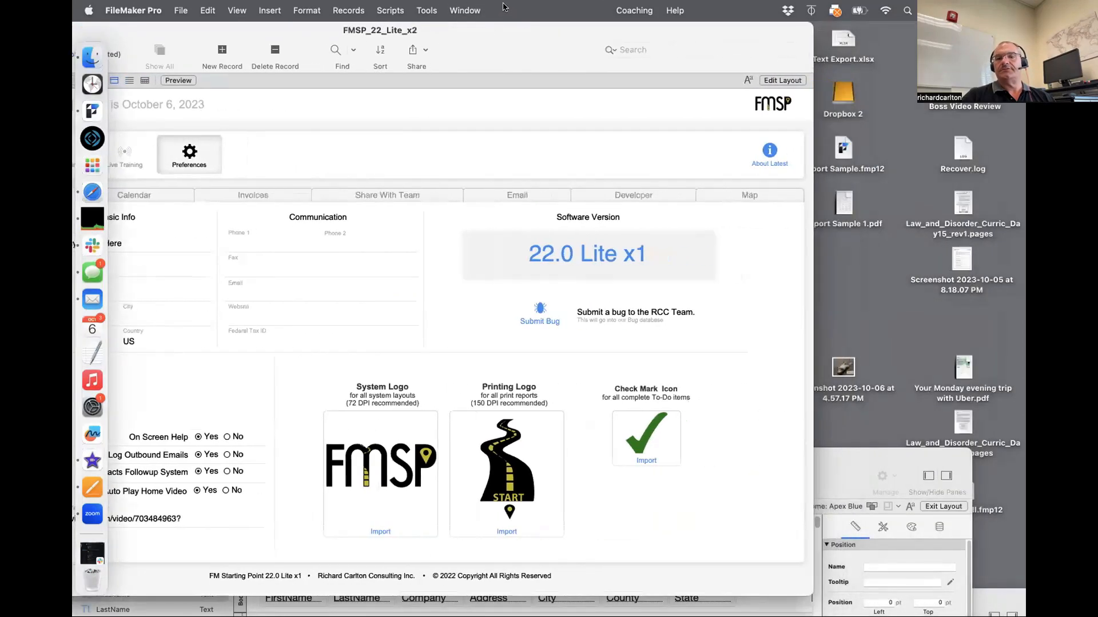
{"action": "left_click_drag", "start_coordinate": [840, 377], "coordinate": [380, 452]}
{"action": "left_click_drag", "start_coordinate": [845, 365], "coordinate": [509, 457]}
{"action": "left_click_drag", "start_coordinate": [519, 32], "coordinate": [640, 35]}
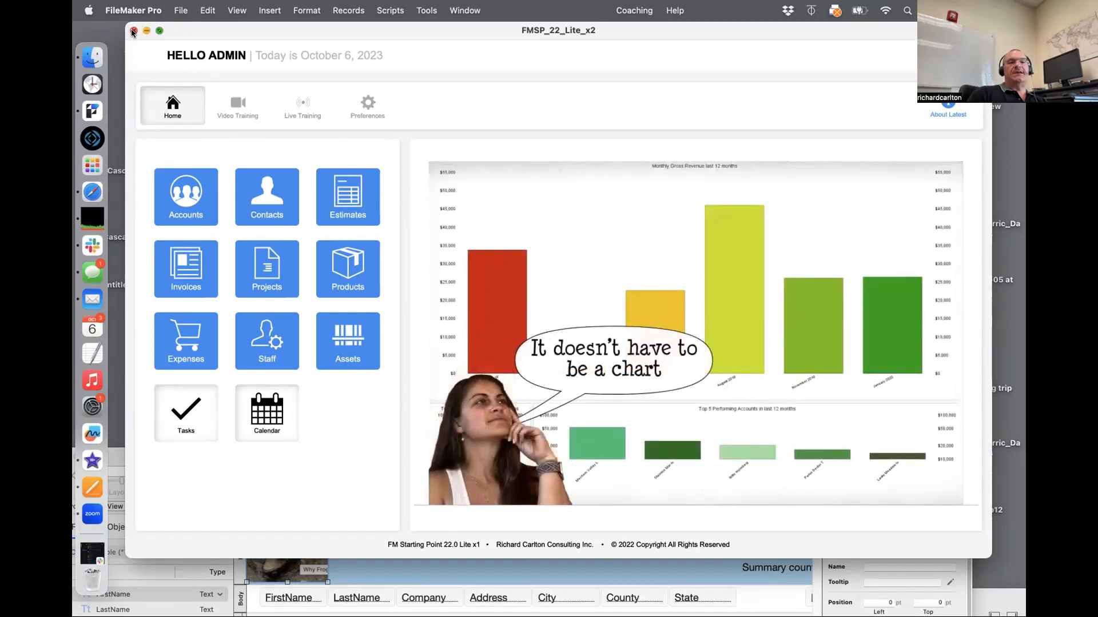
{"action": "left_click", "coordinate": [133, 30]}
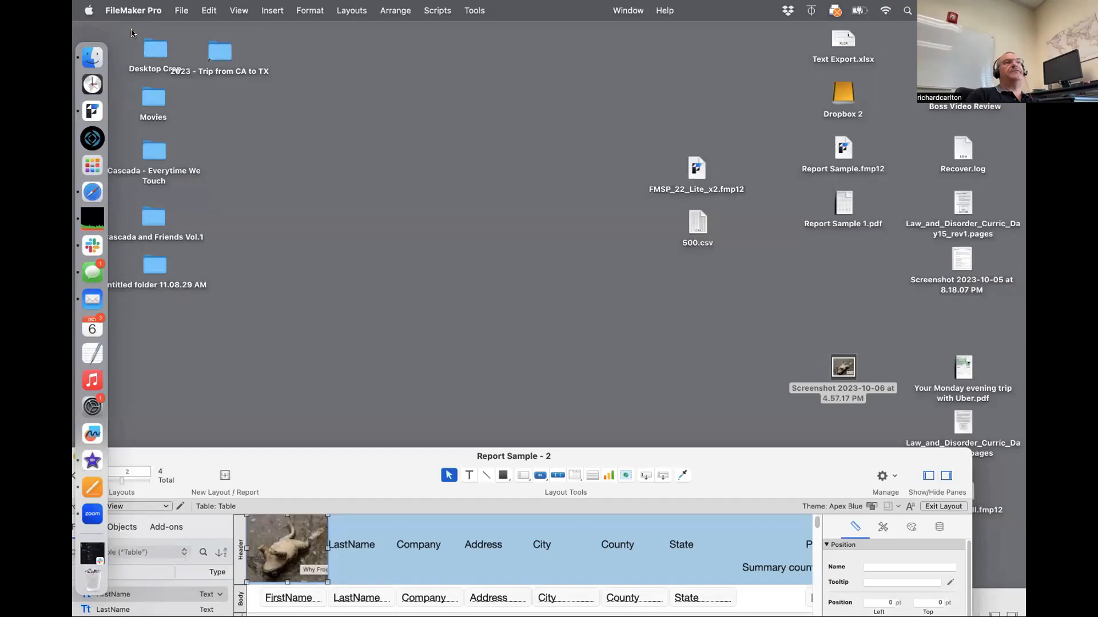